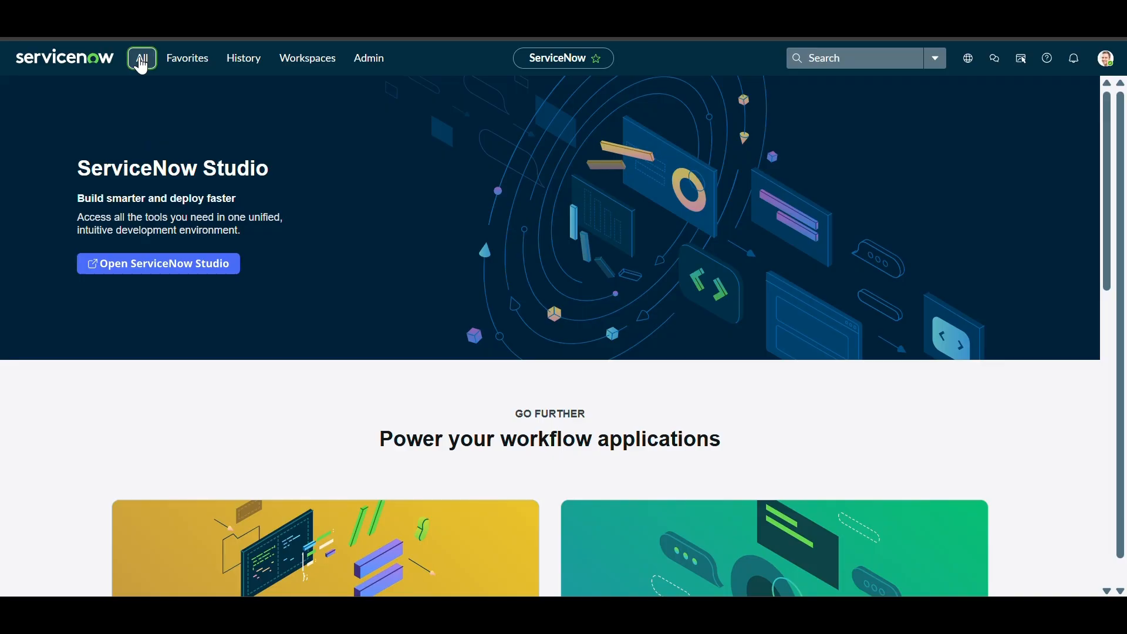
- Open the Maintain Items list of the service catalog and start a new catalog item named Request New Laptop
left_click(142, 62)
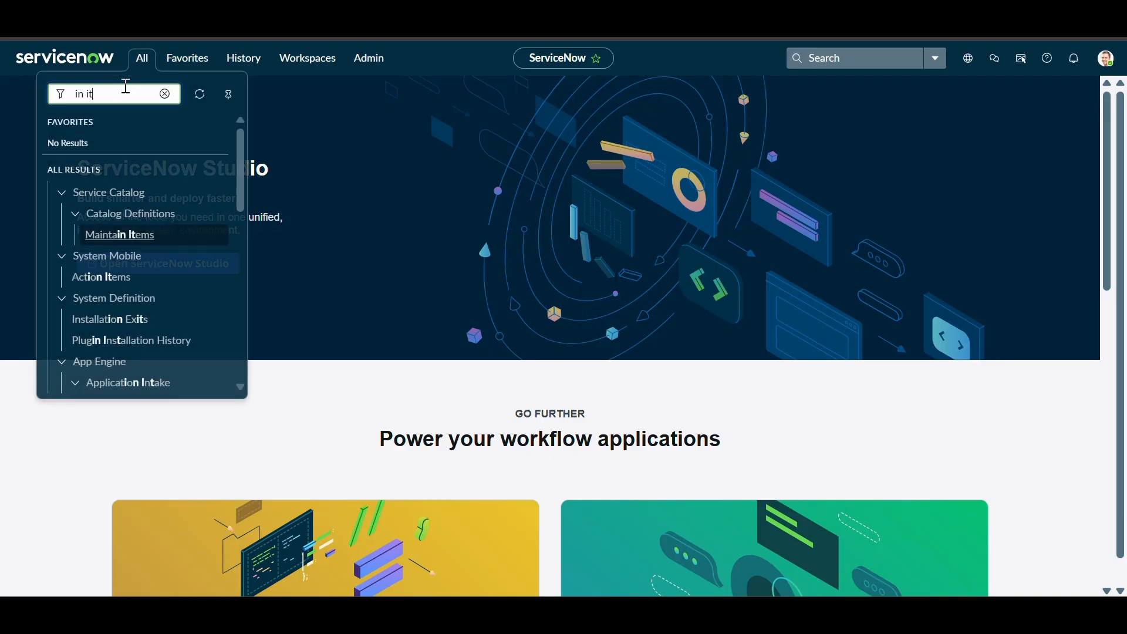
left_click(121, 234)
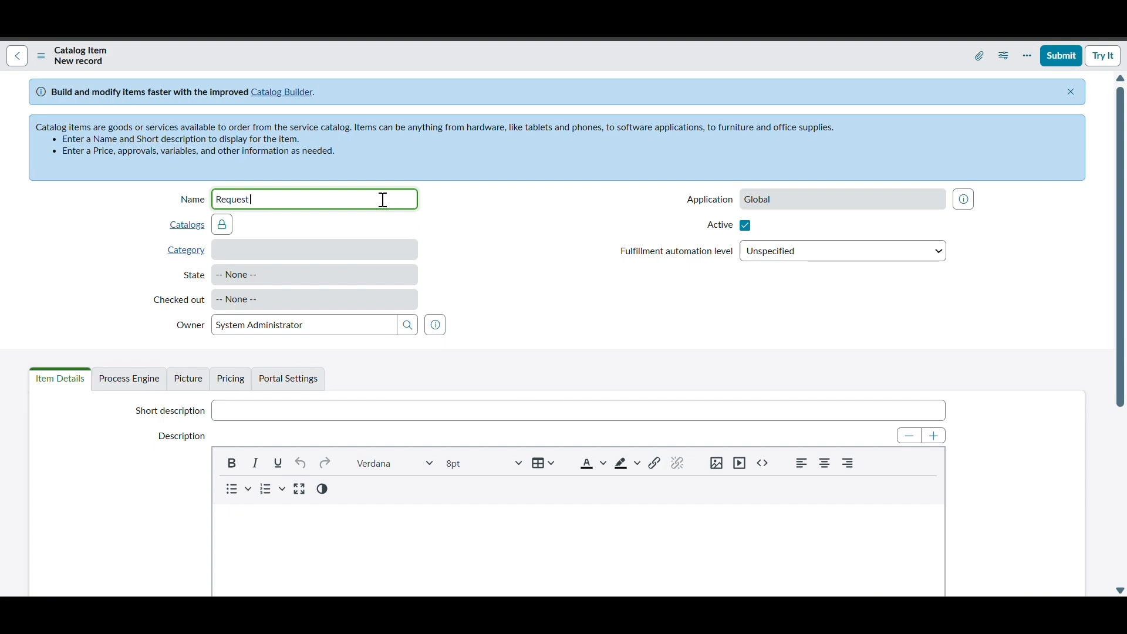
type("New Laptop")
- Assign the catalog item to Service Catalog with the category Services, and save the record
left_click(223, 225)
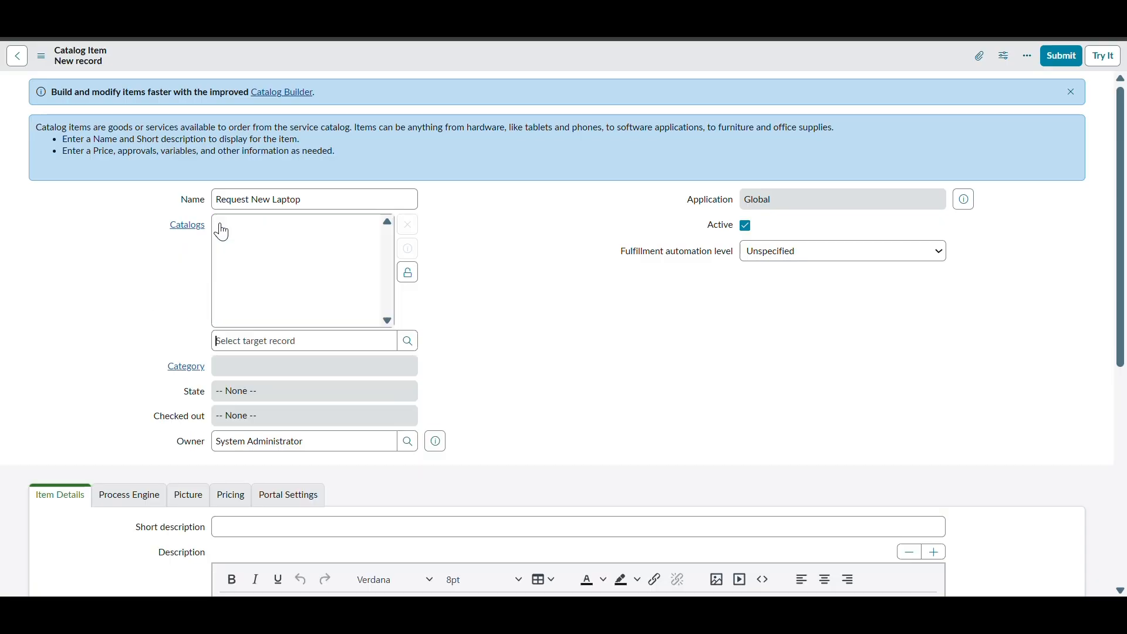
type("service")
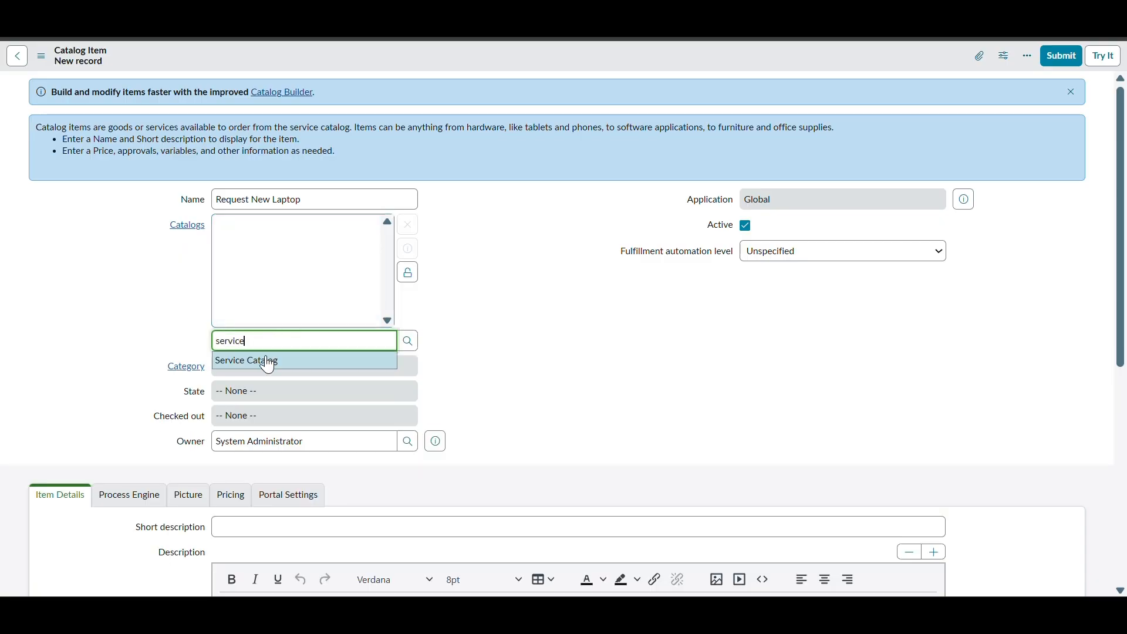
left_click(264, 359)
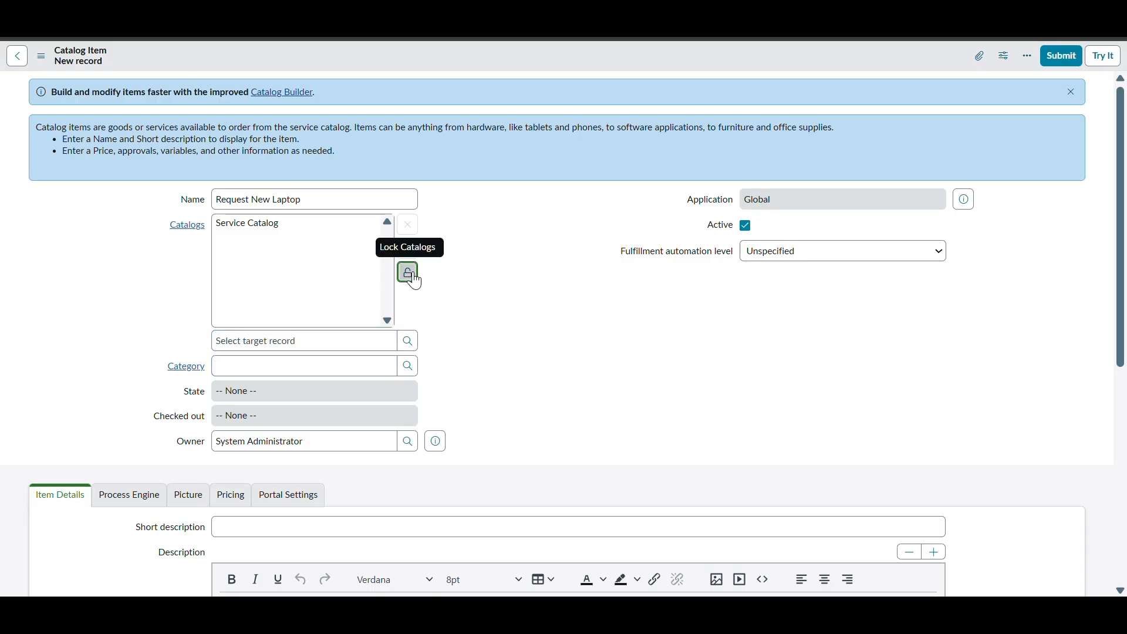
left_click(409, 272)
left_click(305, 254)
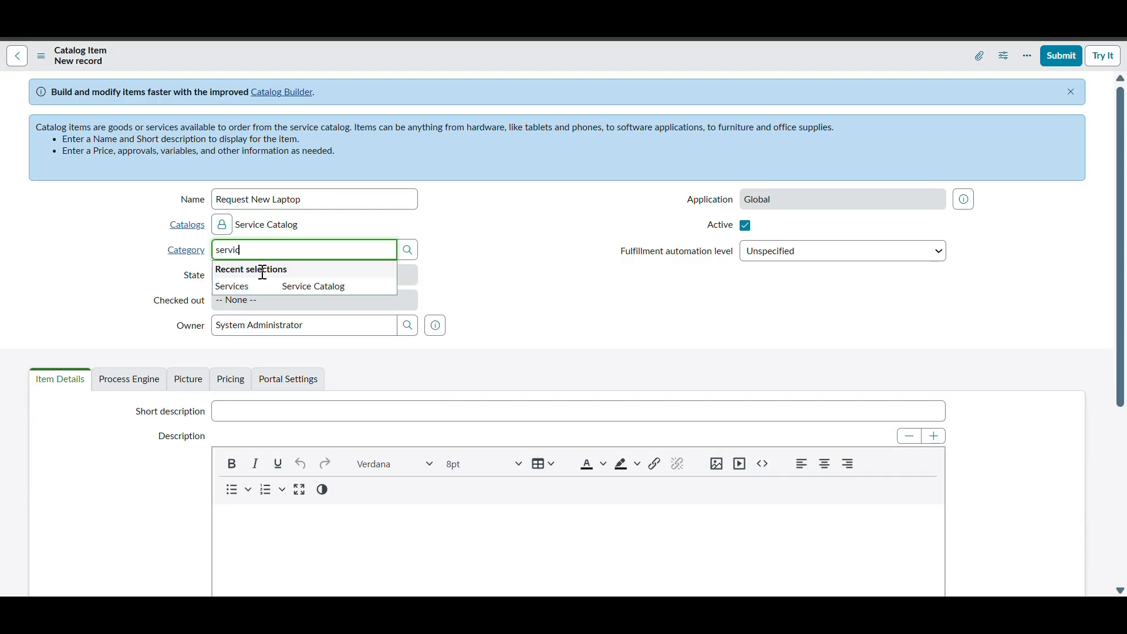
left_click(261, 286)
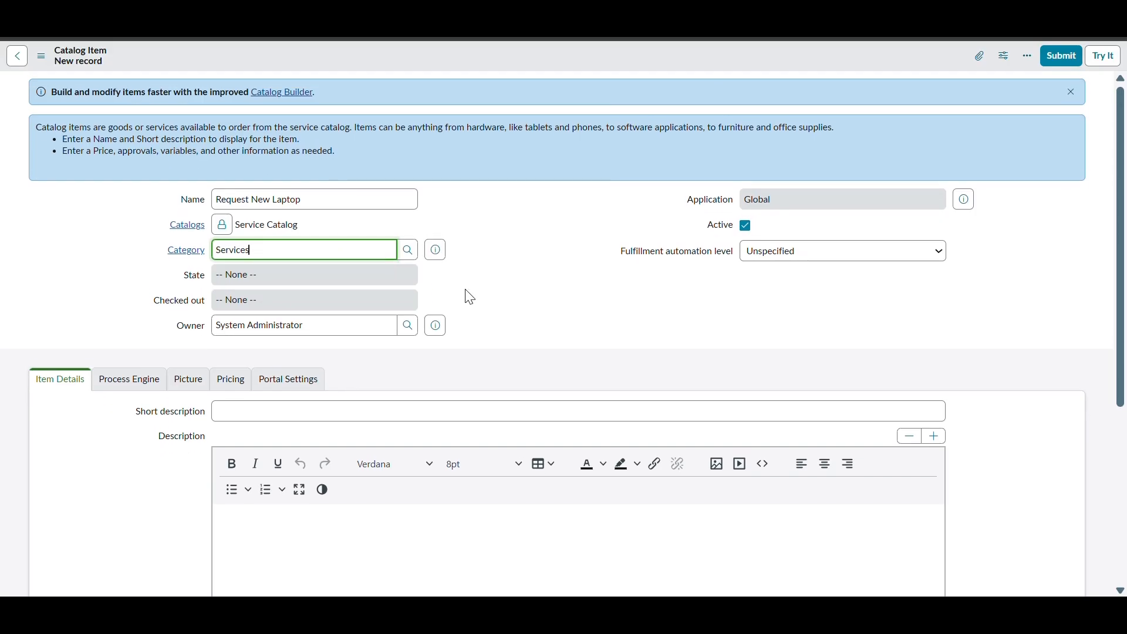
right_click(470, 54)
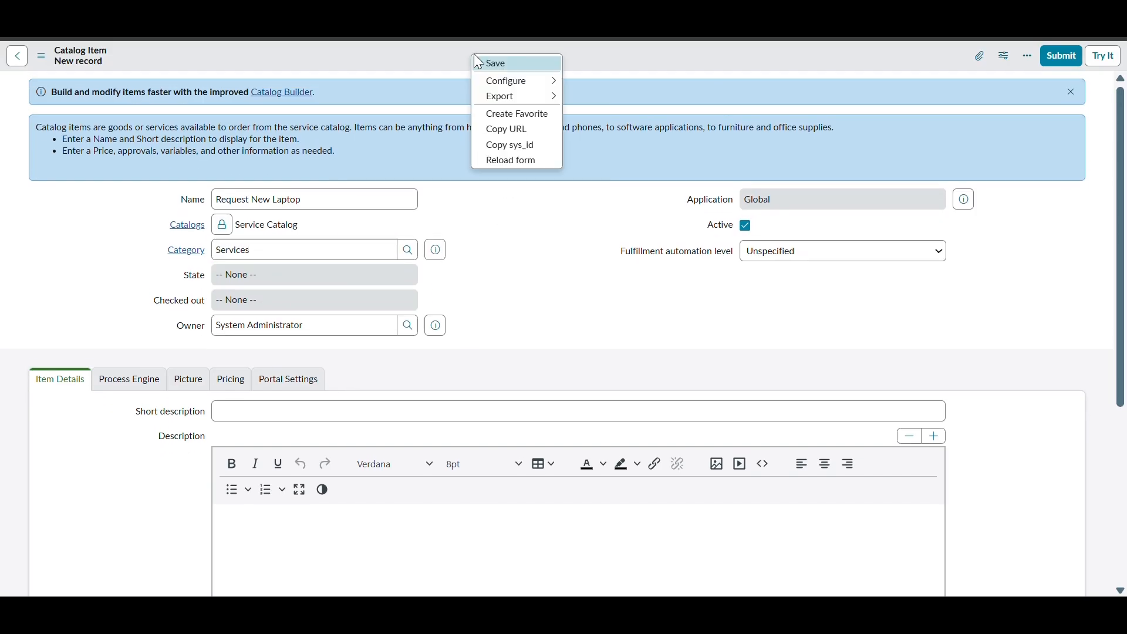
left_click(493, 59)
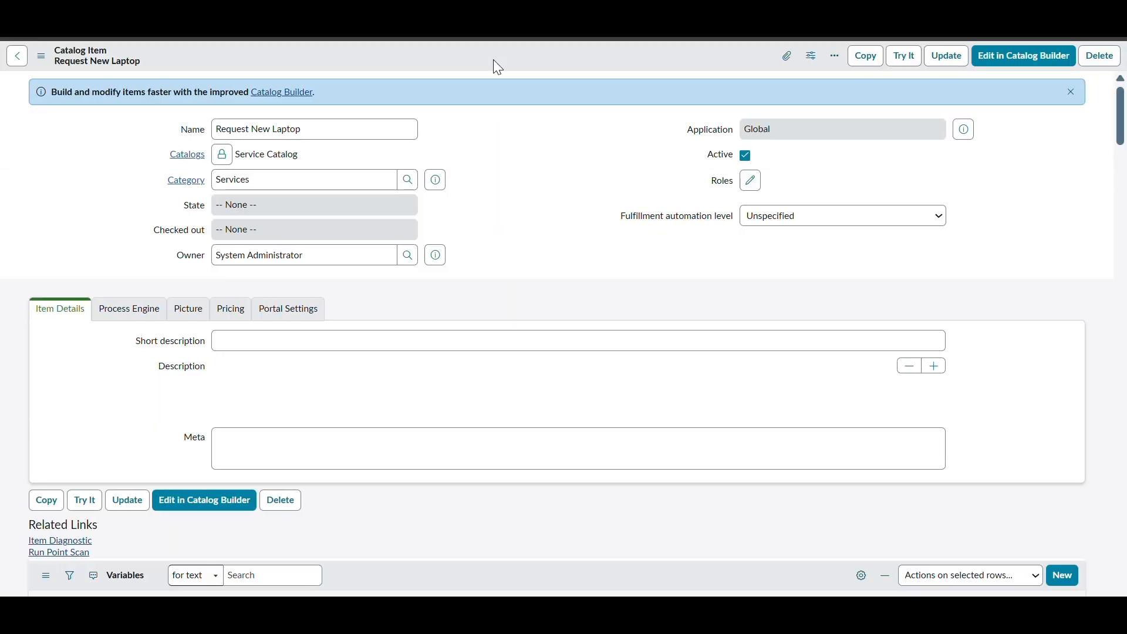
- Start a new variable for the Request New Laptop item with type Multiple Choice and order 100
scroll(515, 265, "down", 8)
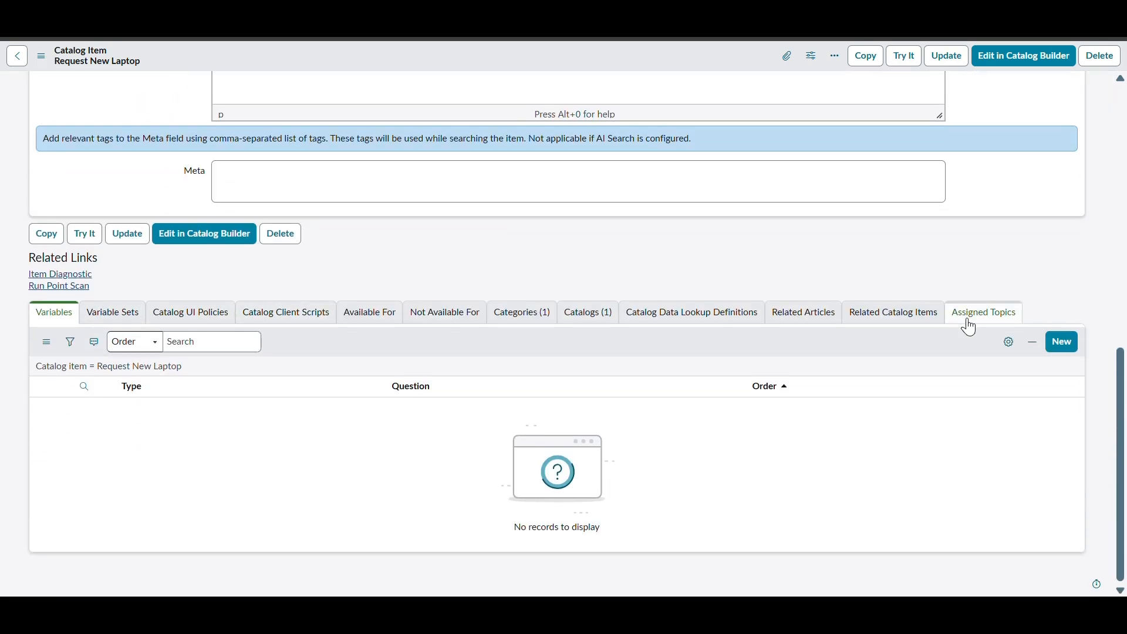
left_click(1062, 352)
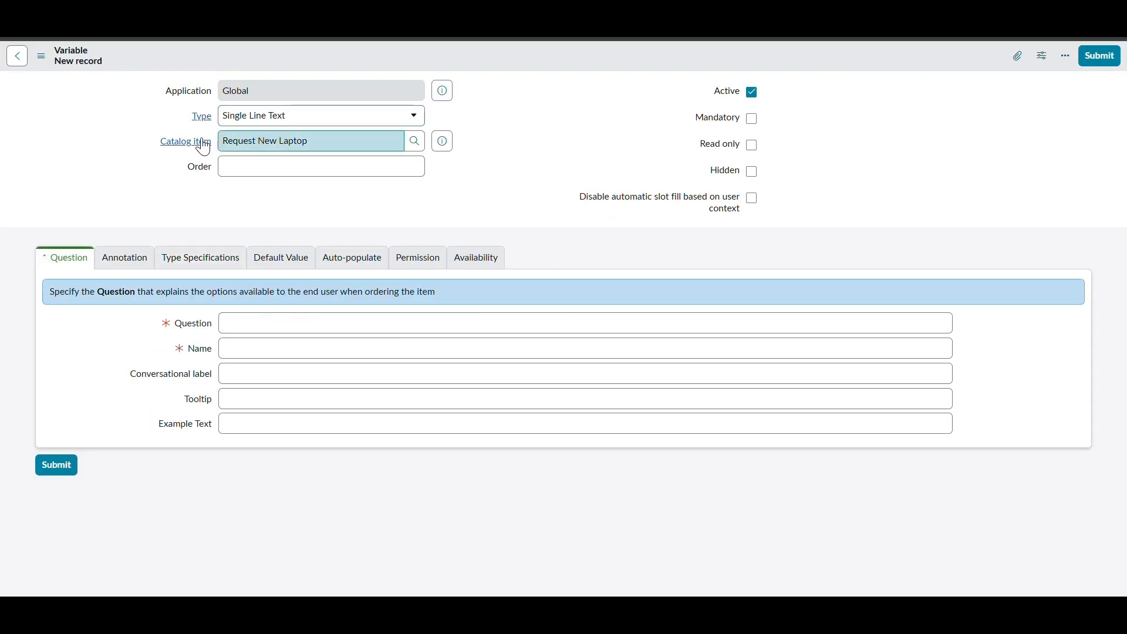
left_click(294, 122)
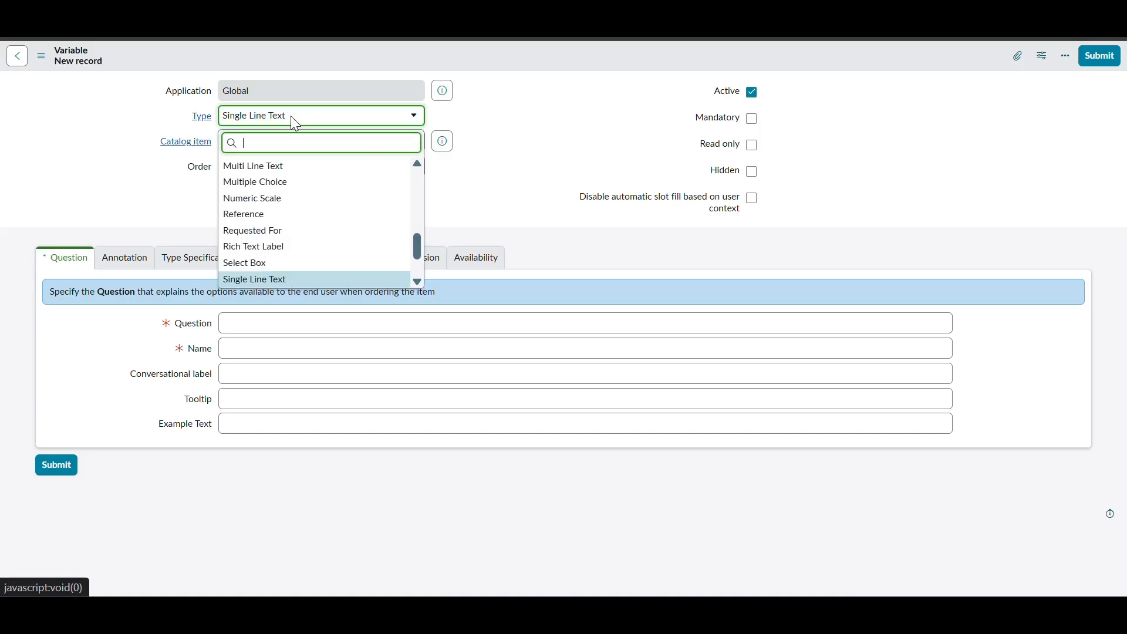
type("choi")
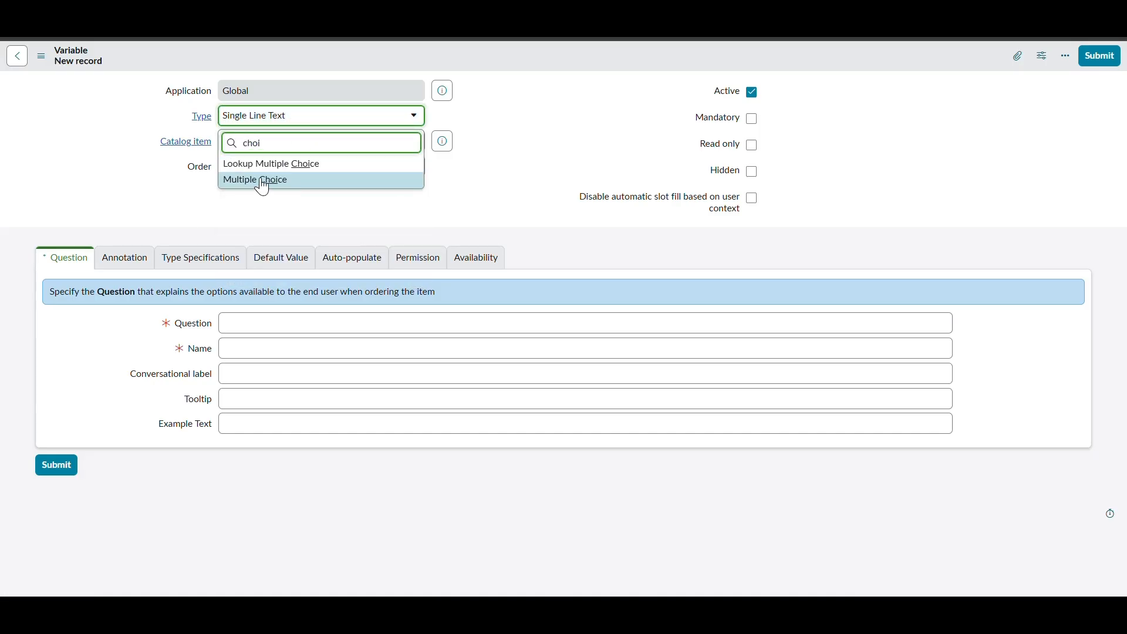
left_click(263, 182)
left_click(308, 167)
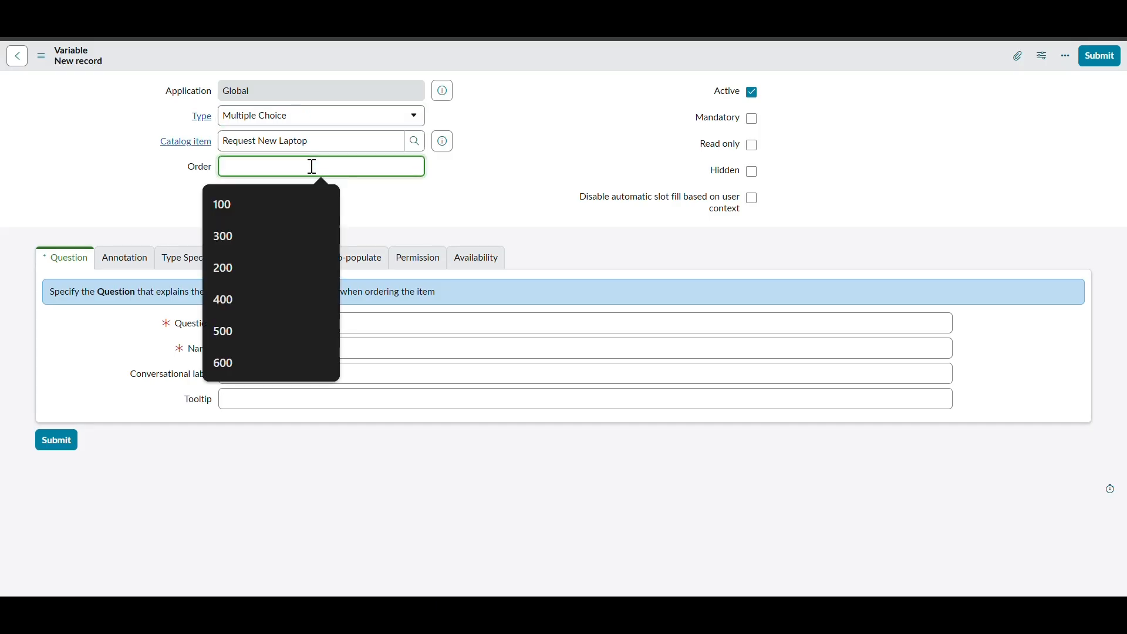
type("100")
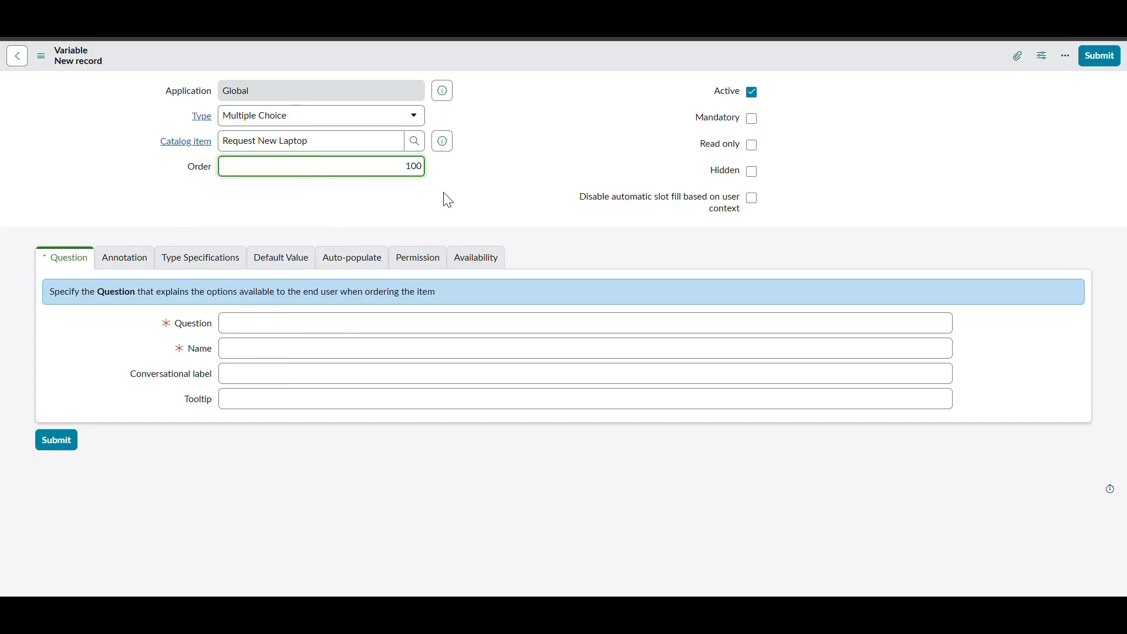
- Enter Laptop Type as the variable's question and laptop_type as its name
left_click(298, 329)
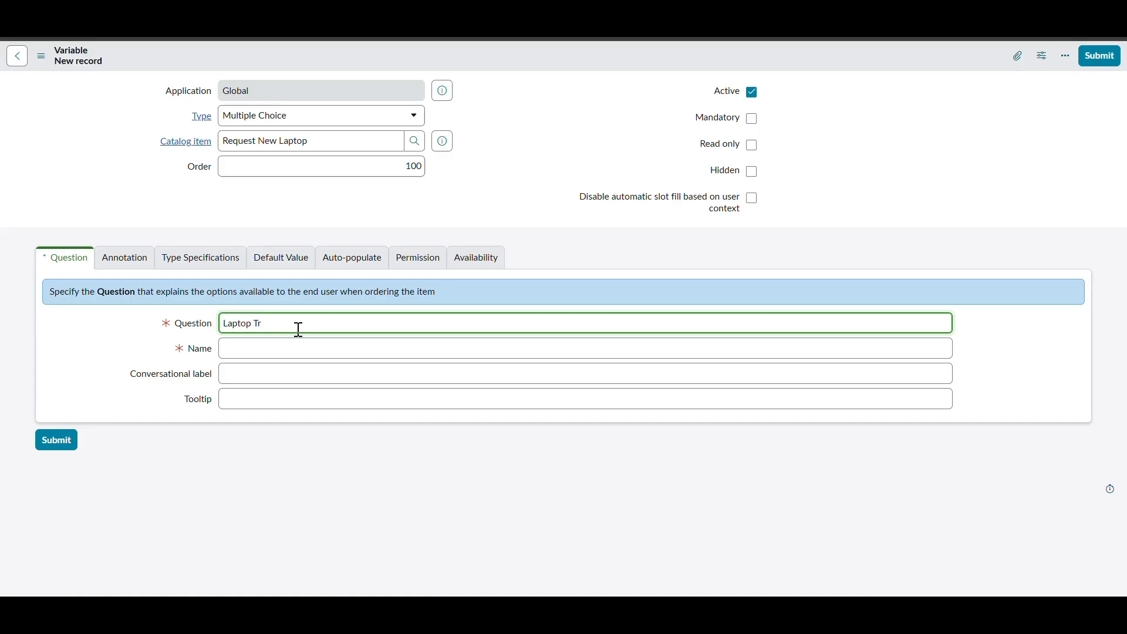
type("Laptop Type")
left_click(297, 350)
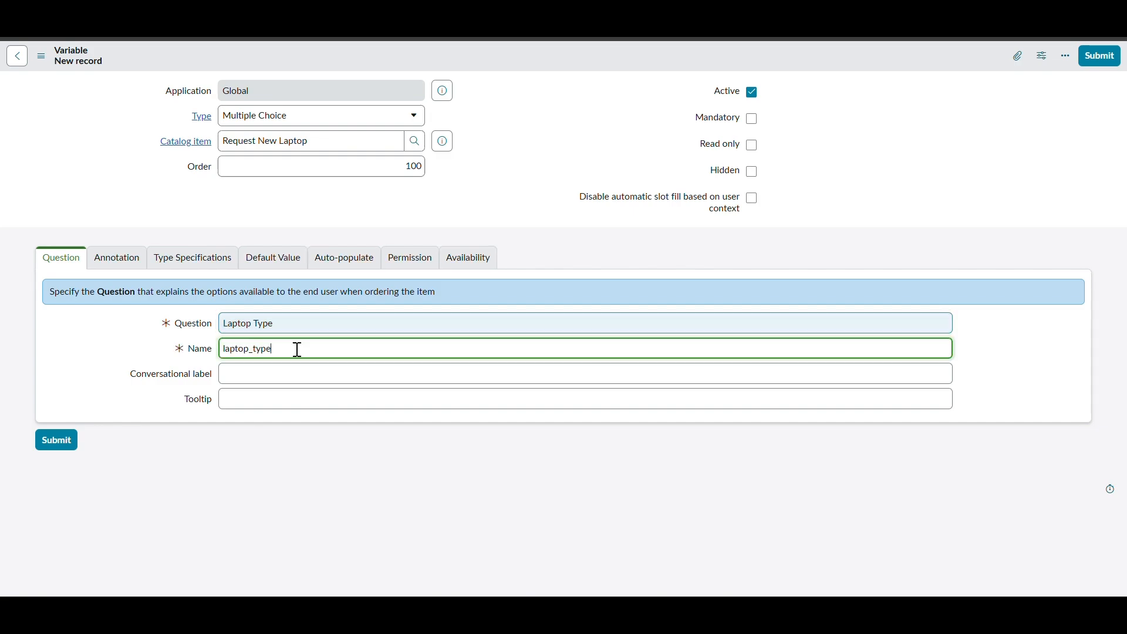
- Set the variable's choice direction to Across and save the variable
left_click(199, 266)
left_click(239, 380)
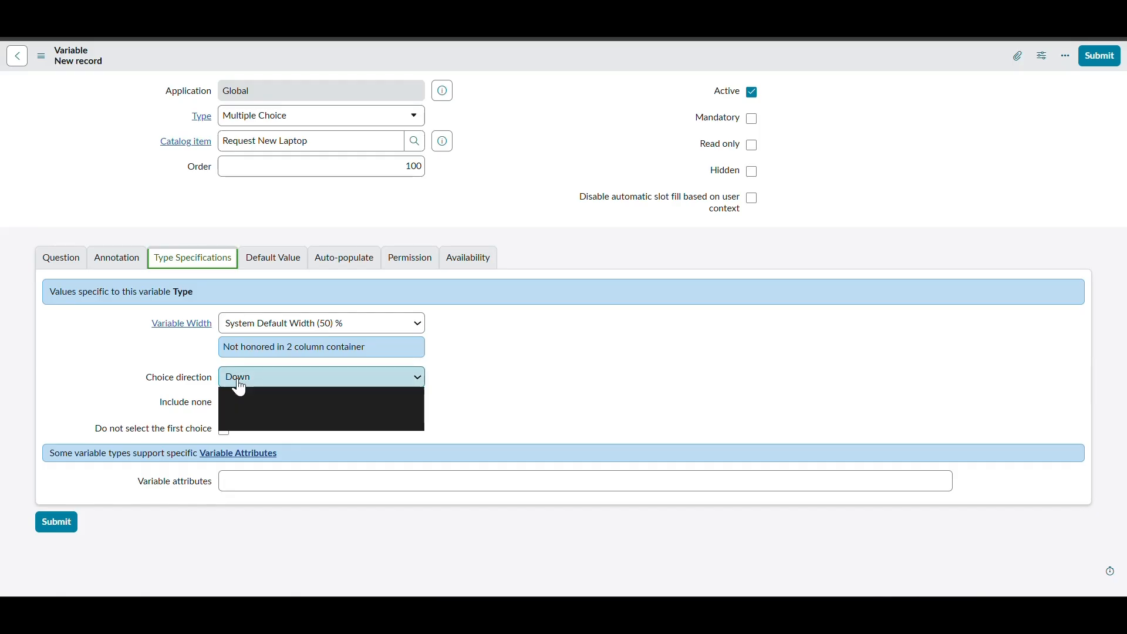
left_click(254, 422)
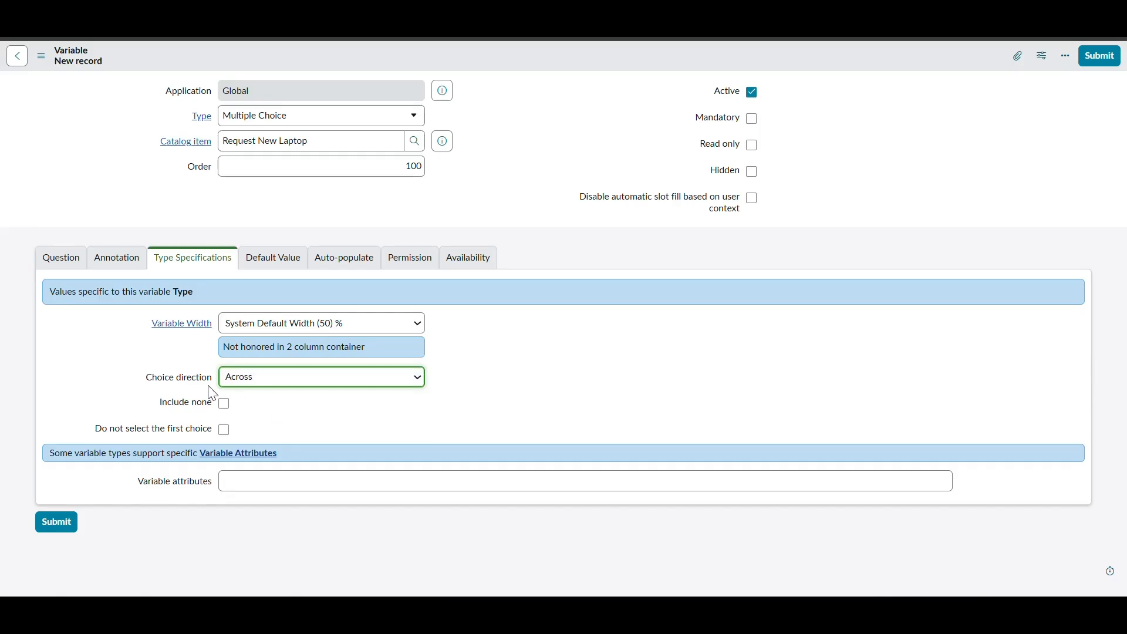
left_click(74, 260)
right_click(564, 51)
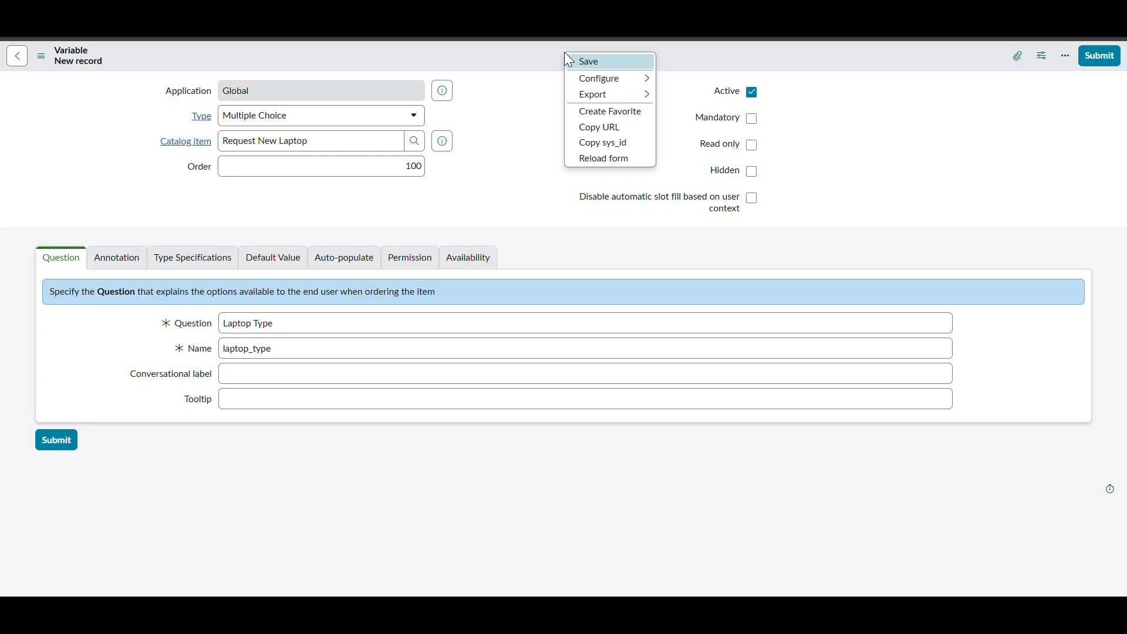
left_click(580, 61)
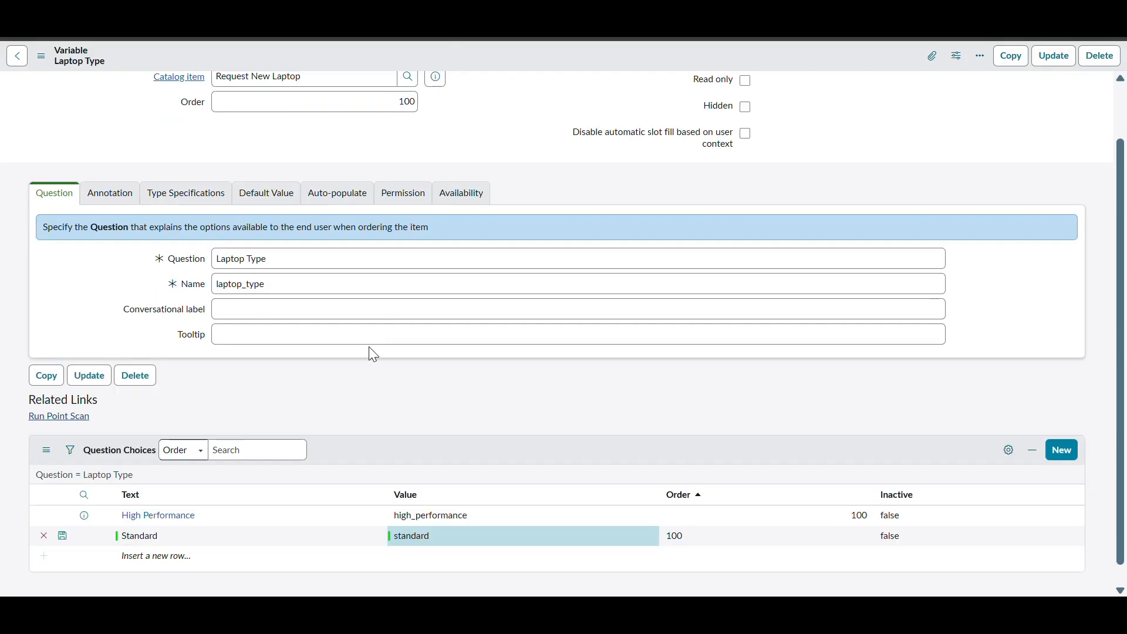
- Save the Standard question choice with the value standard, and save the Laptop Type variable
scroll(364, 363, "down", 1)
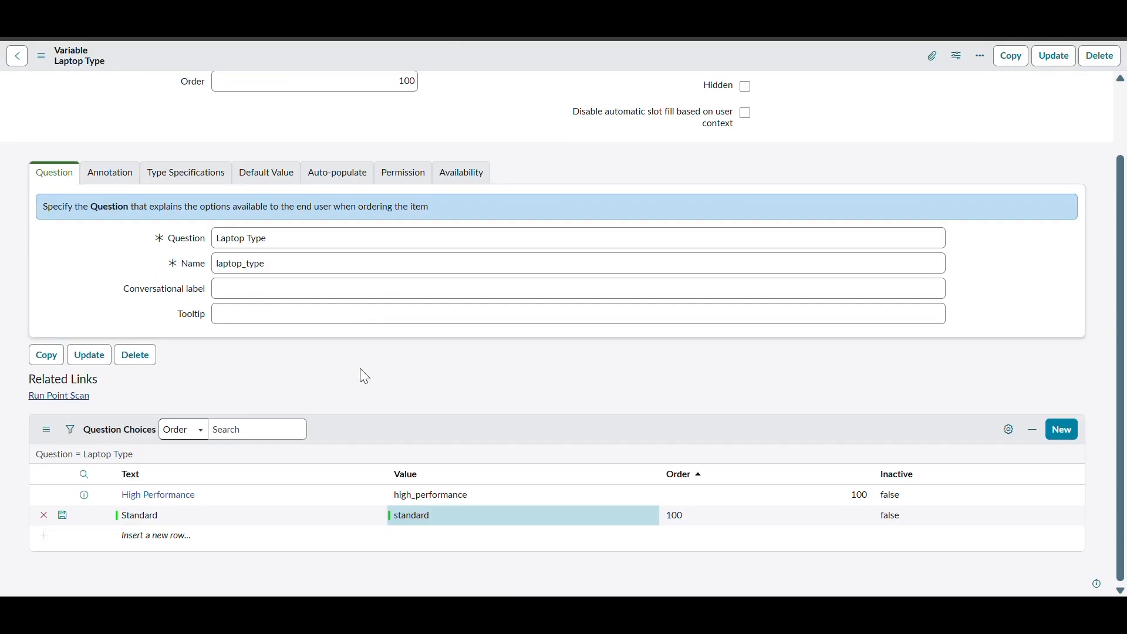
left_click(64, 517)
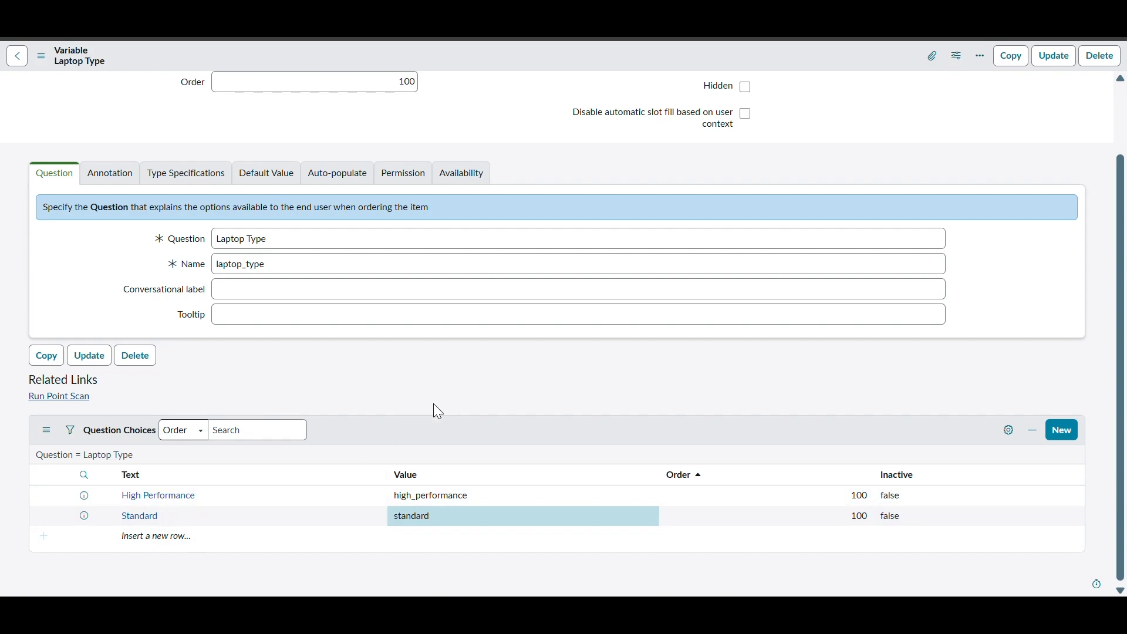
scroll(435, 396, "up", 2)
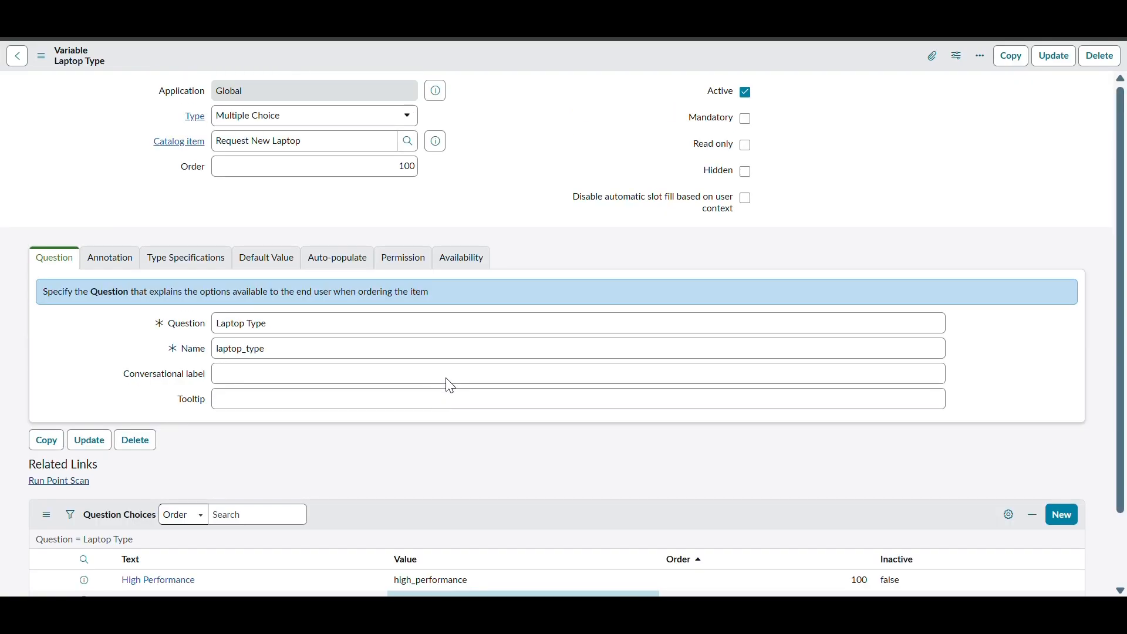
right_click(539, 54)
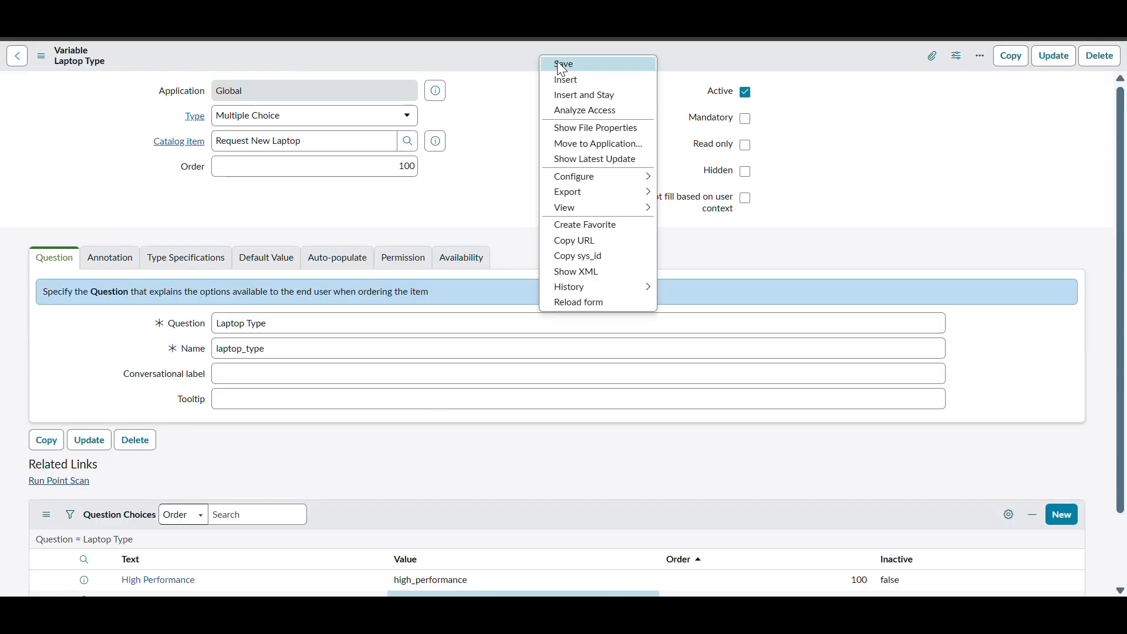
left_click(558, 64)
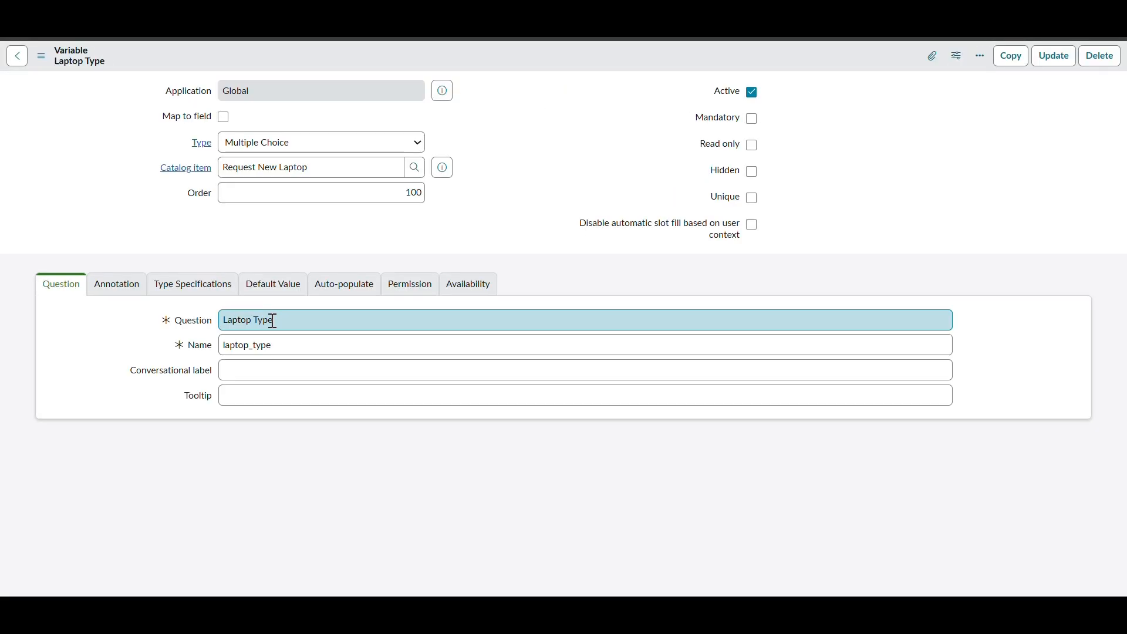
- Replace the variable's question with Laptop Cost and its name with laptop_cost
triple_click(272, 321)
key("BackSpace")
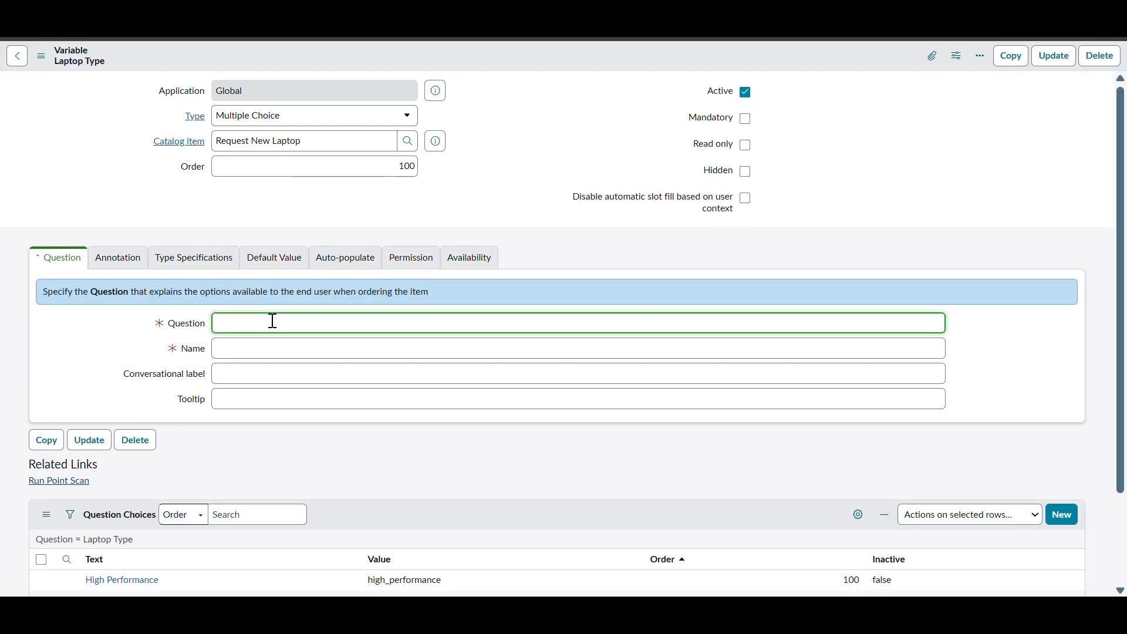
type("Cosy")
key("Home")
type("Laptop")
left_click(307, 341)
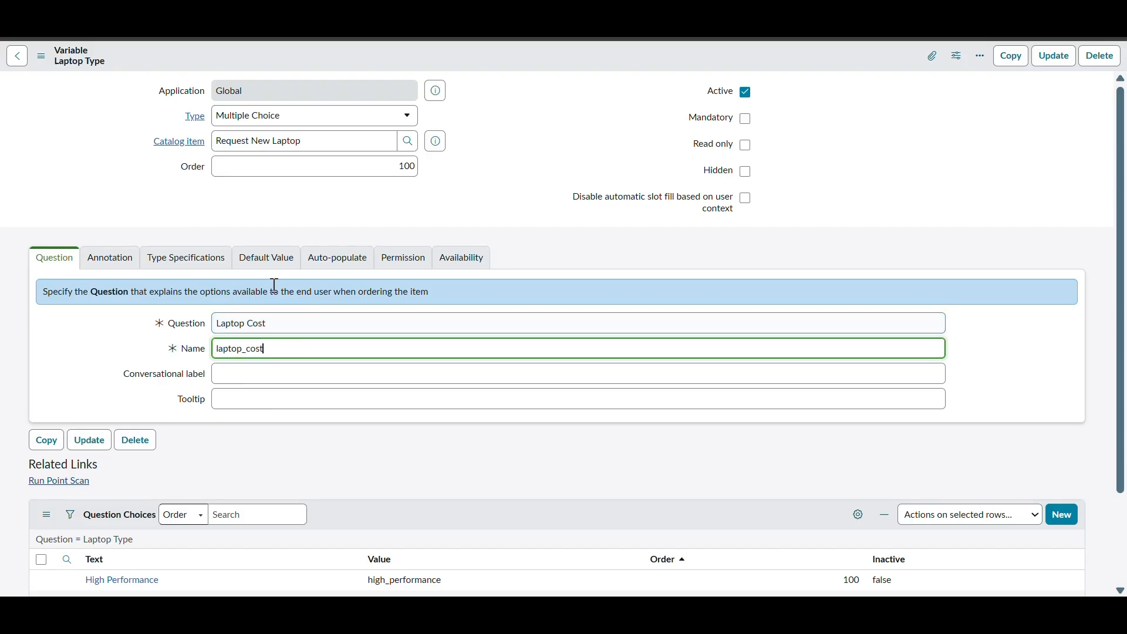
- Set the order to 200 and insert the form as a separate new variable, staying on its record
left_click(380, 180)
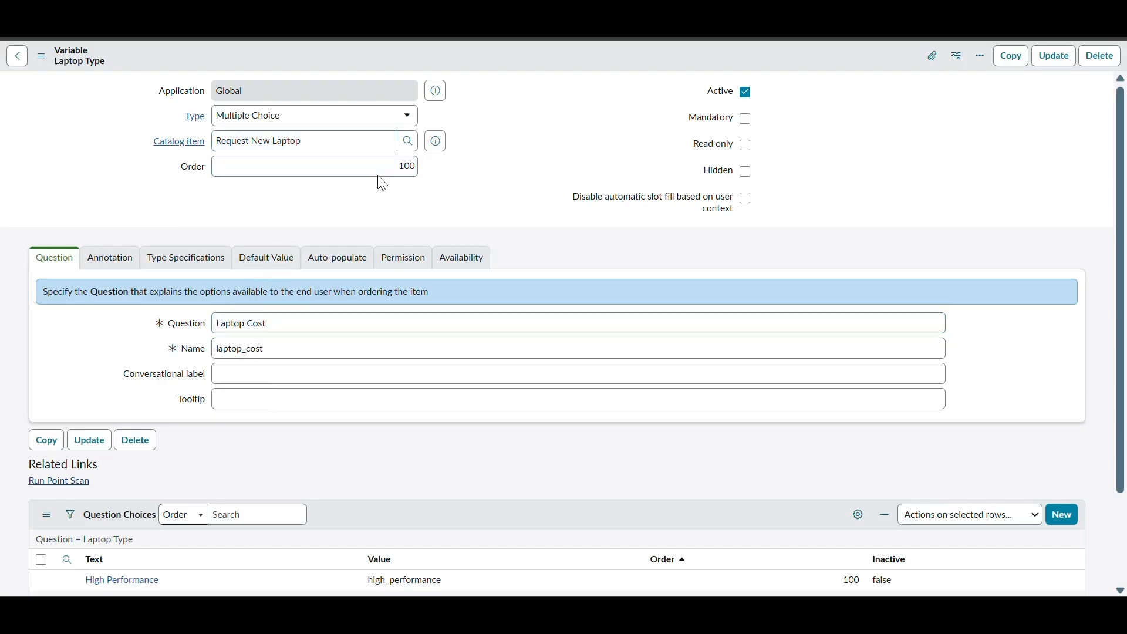
left_click(385, 165)
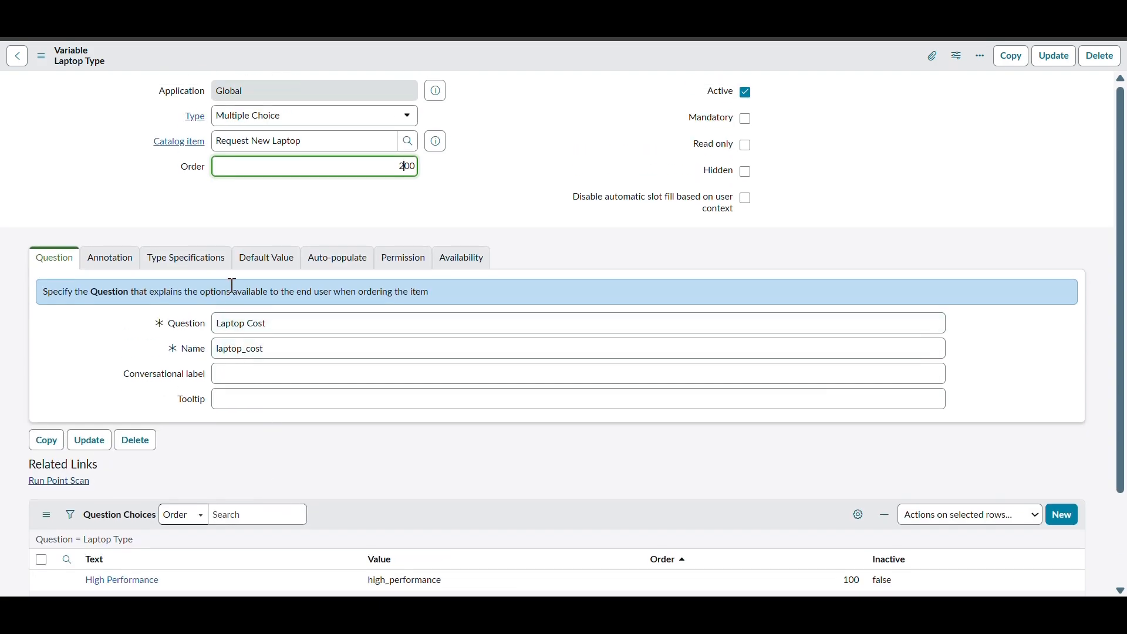
right_click(532, 55)
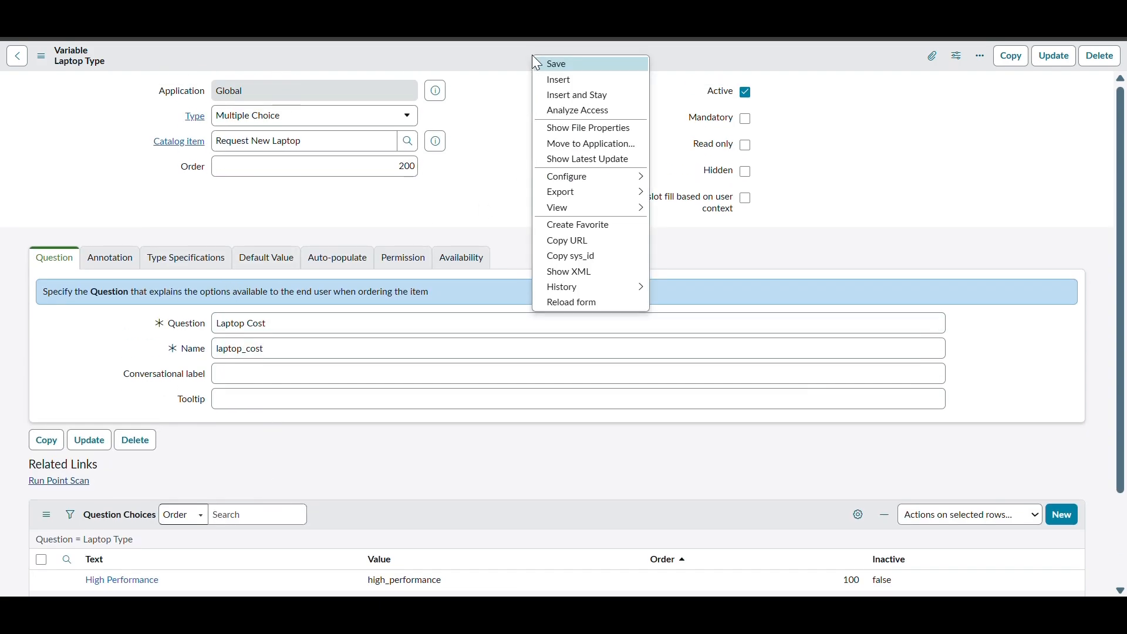
left_click(559, 96)
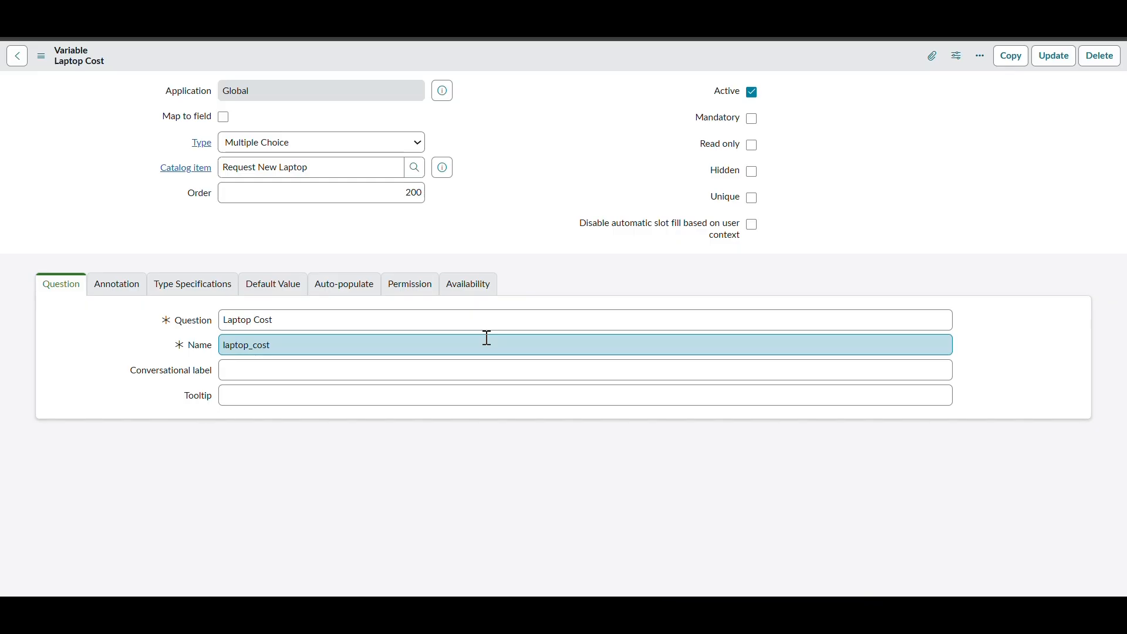
- Add a question choice with text $50 and value $50 to the Laptop Cost variable and save the row
scroll(387, 470, "down", 2)
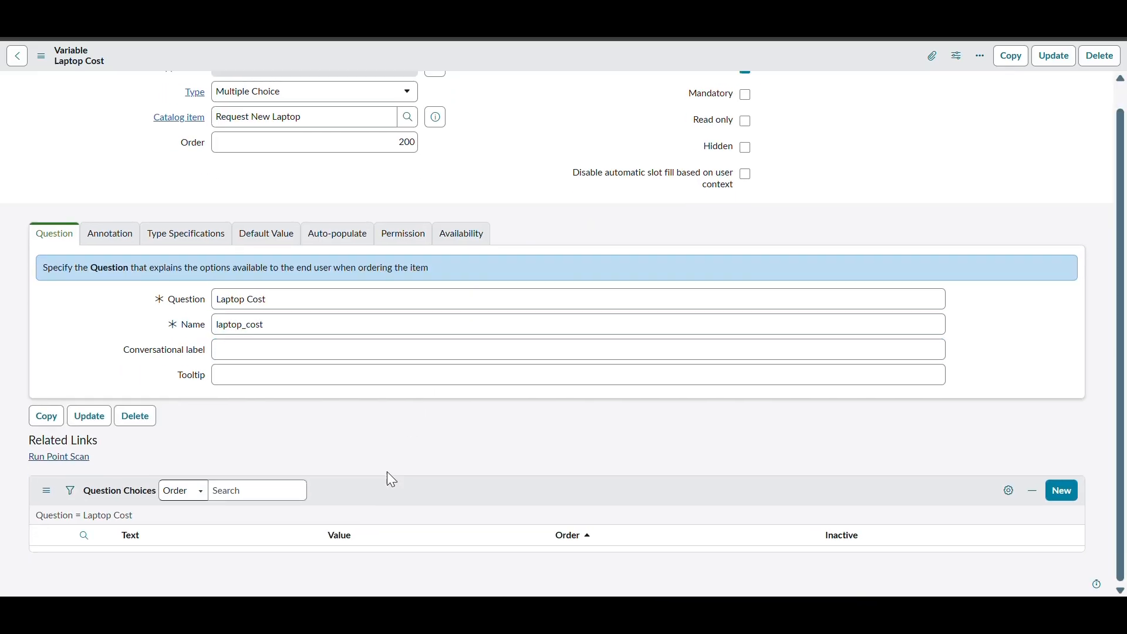
scroll(218, 502, "down", 1)
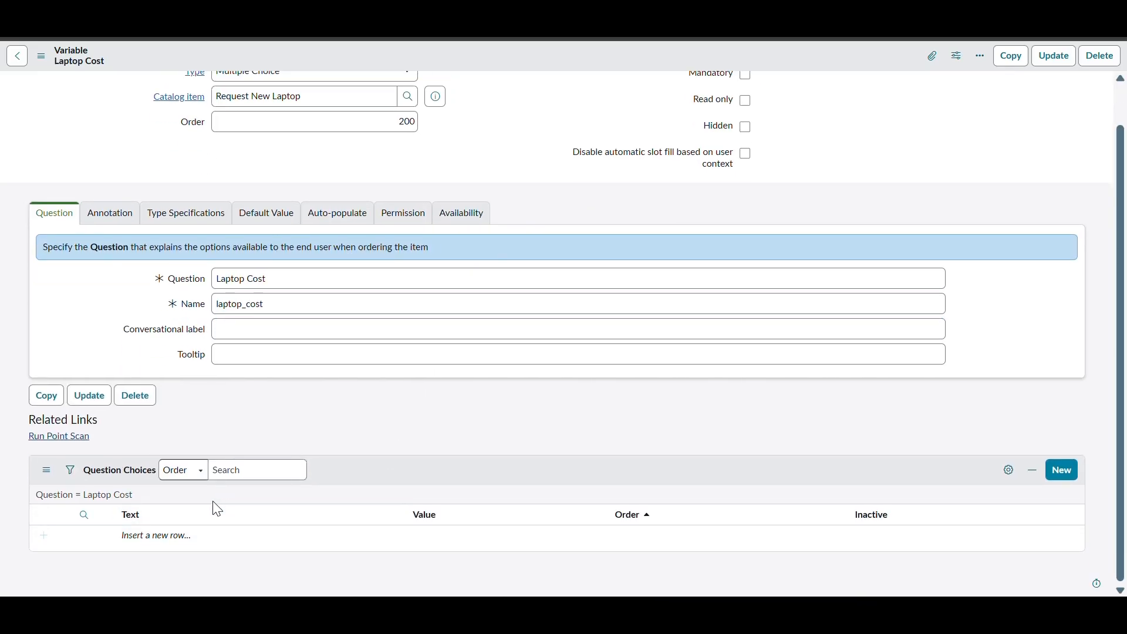
left_click(157, 538)
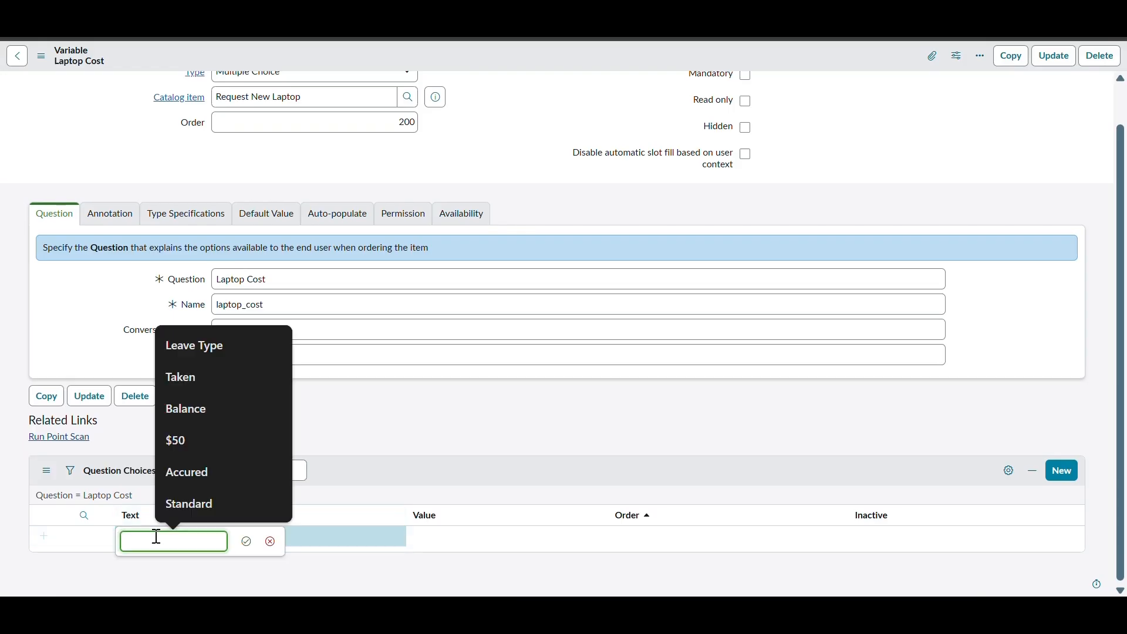
type("$")
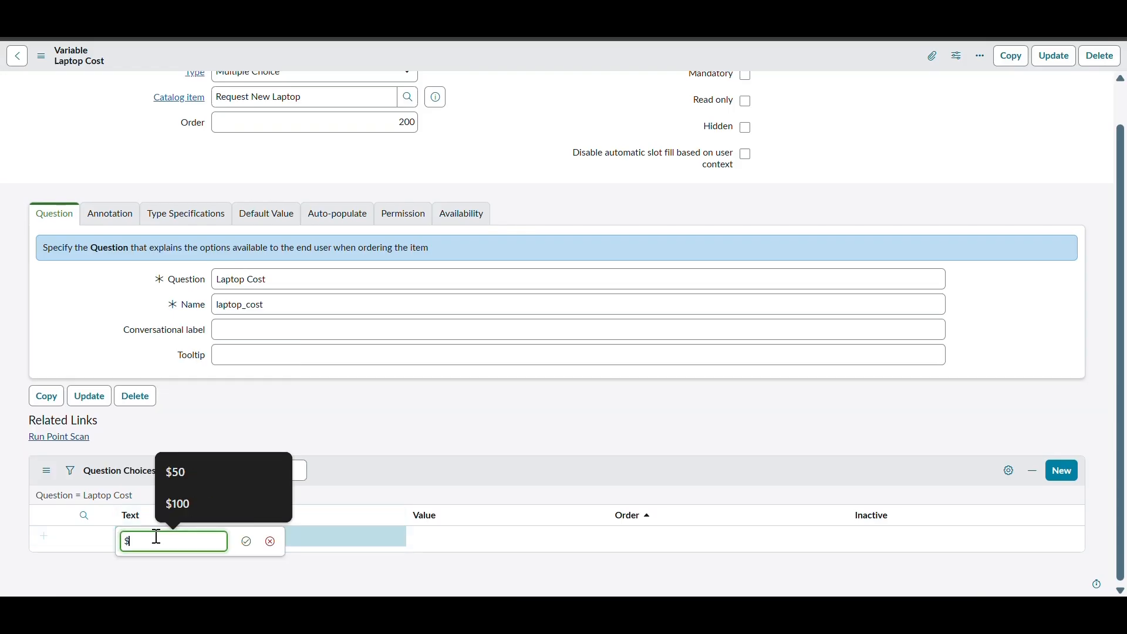
type("50")
key("Tab")
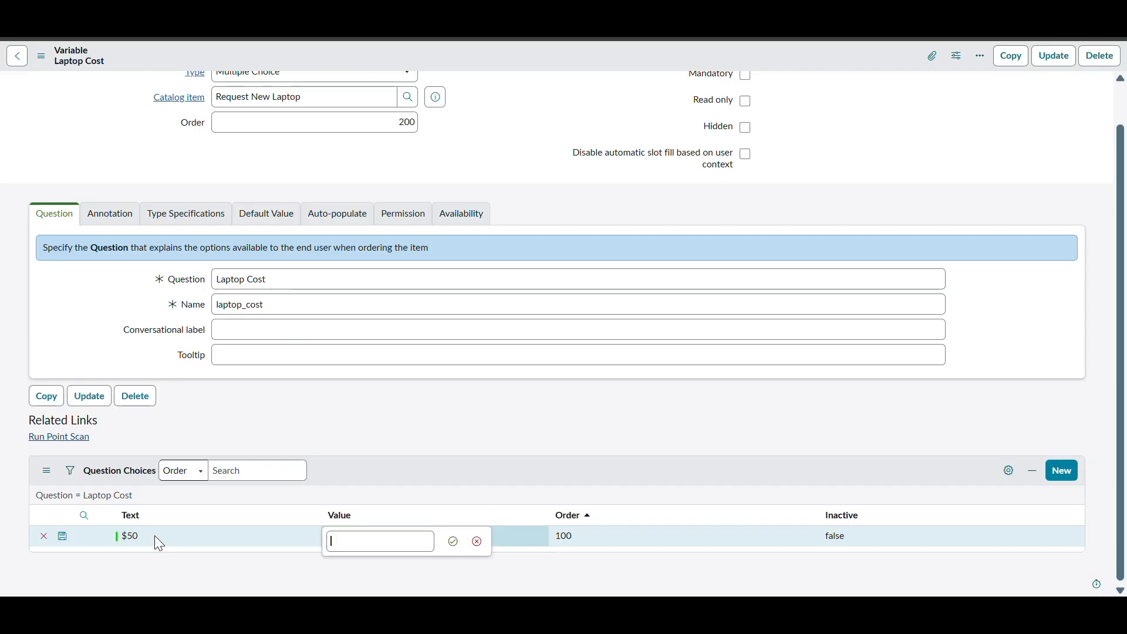
type("$")
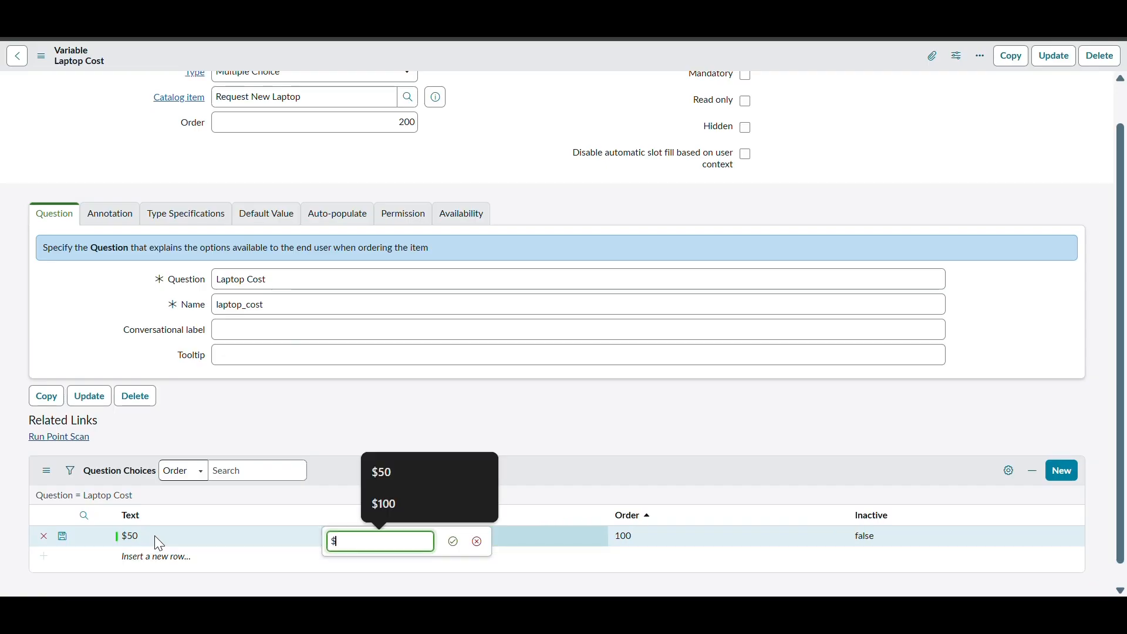
type("50")
key("Return")
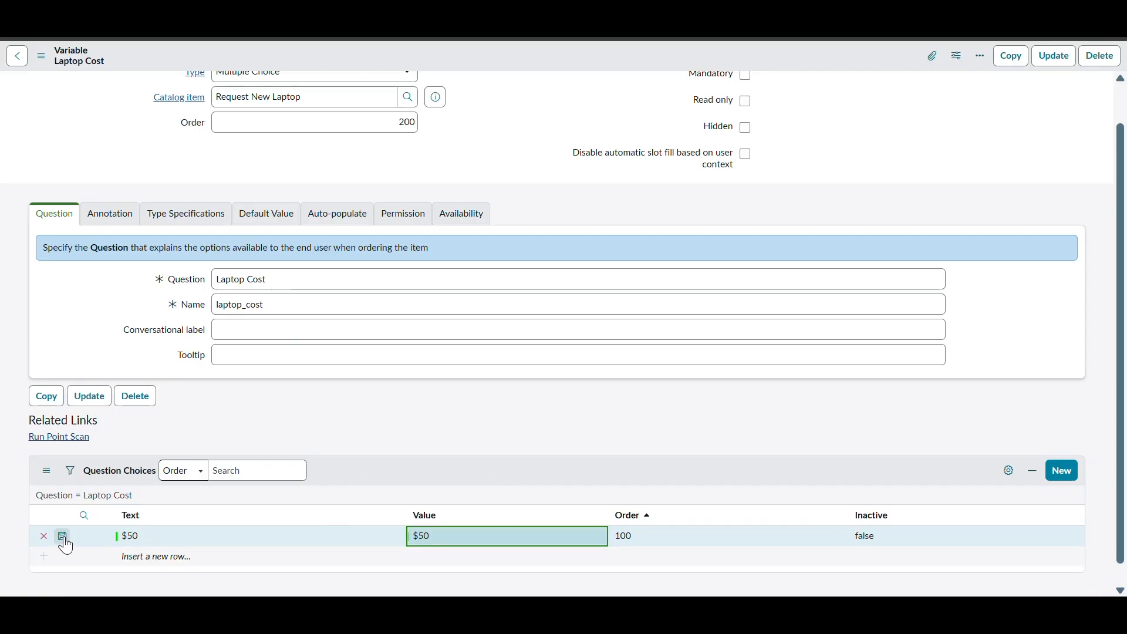
left_click(64, 539)
- Add a second question choice with text $100 and value $100 and save the row
left_click(141, 557)
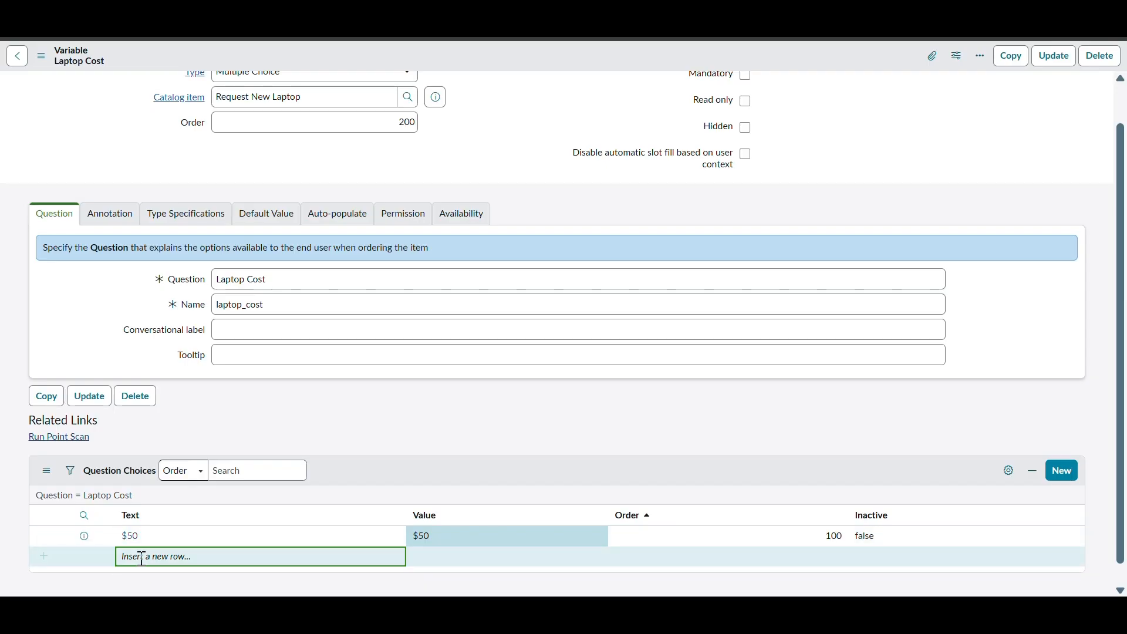
left_click(141, 557)
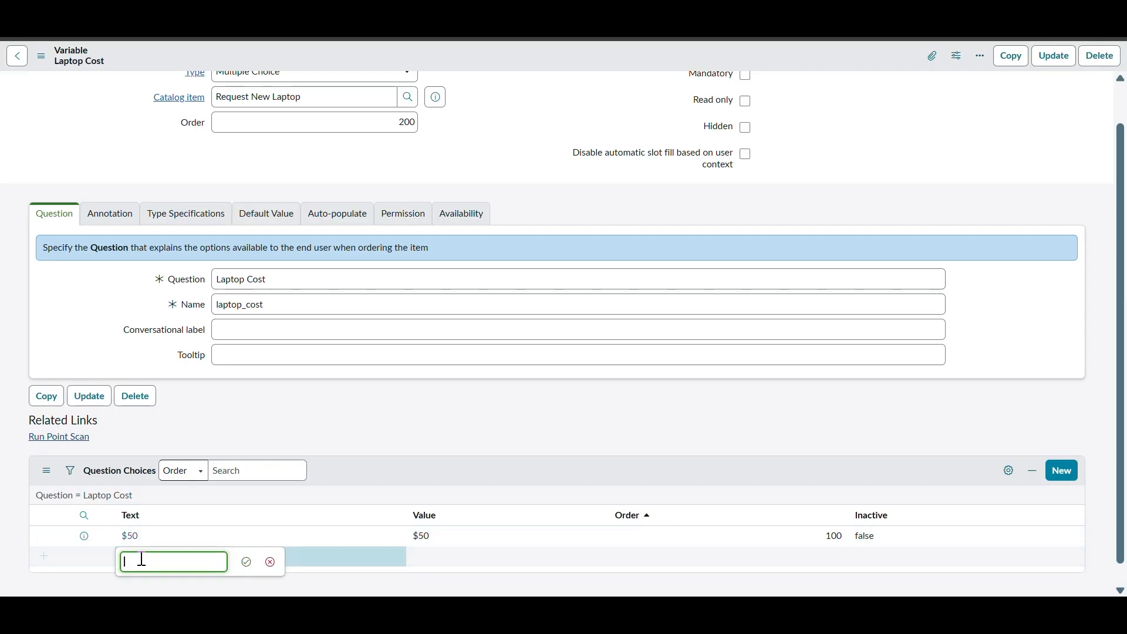
type("100")
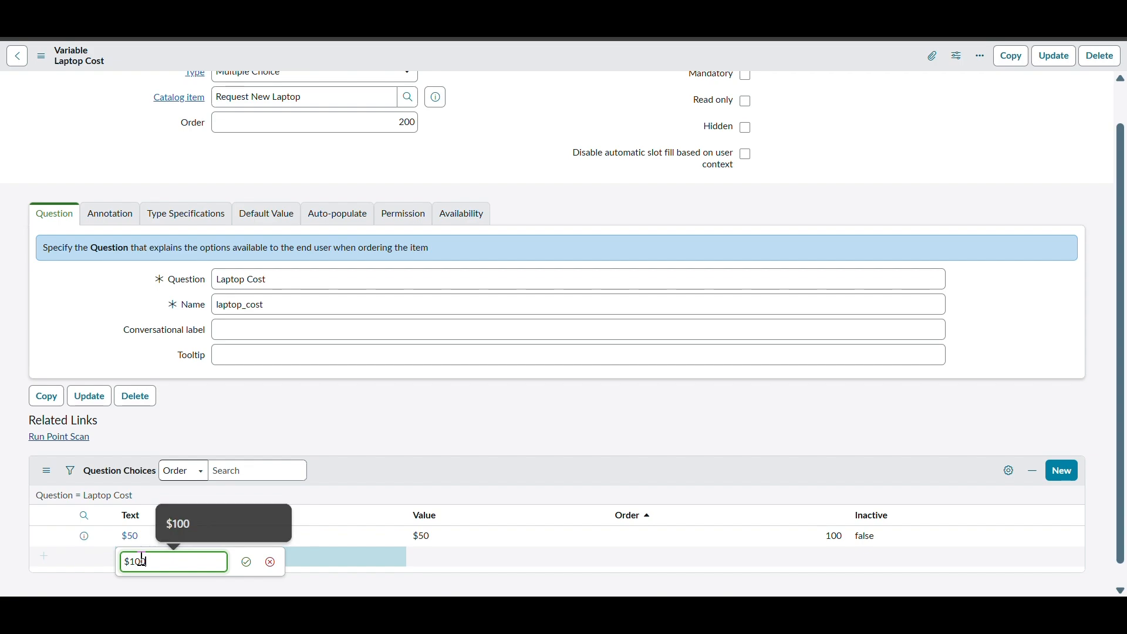
key("Return")
key("Tab")
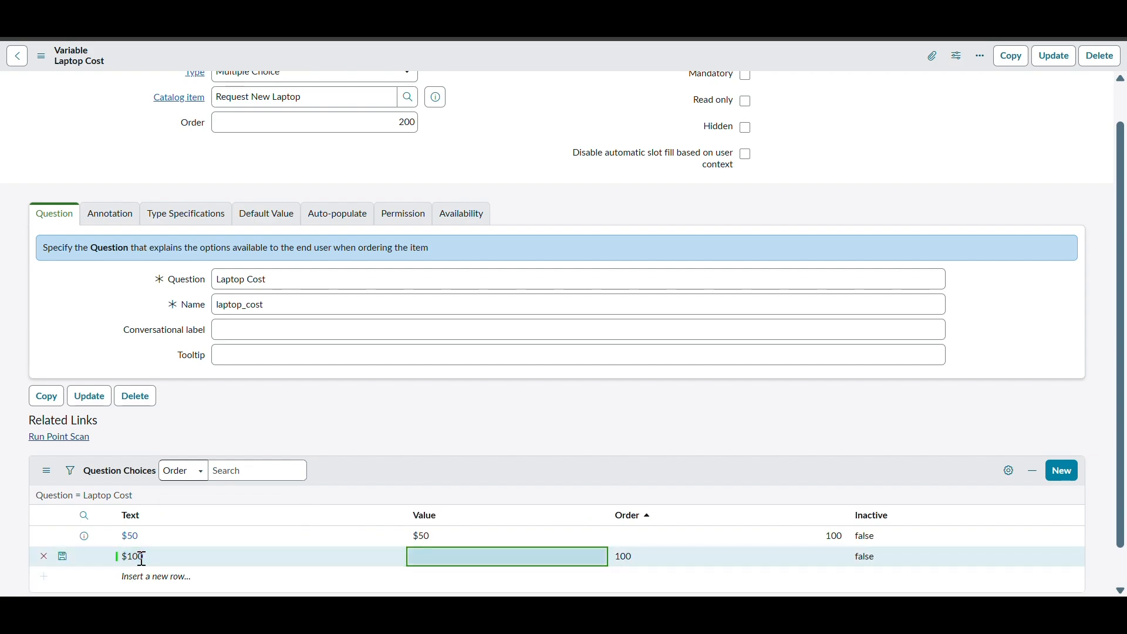
key("Return")
type("$100")
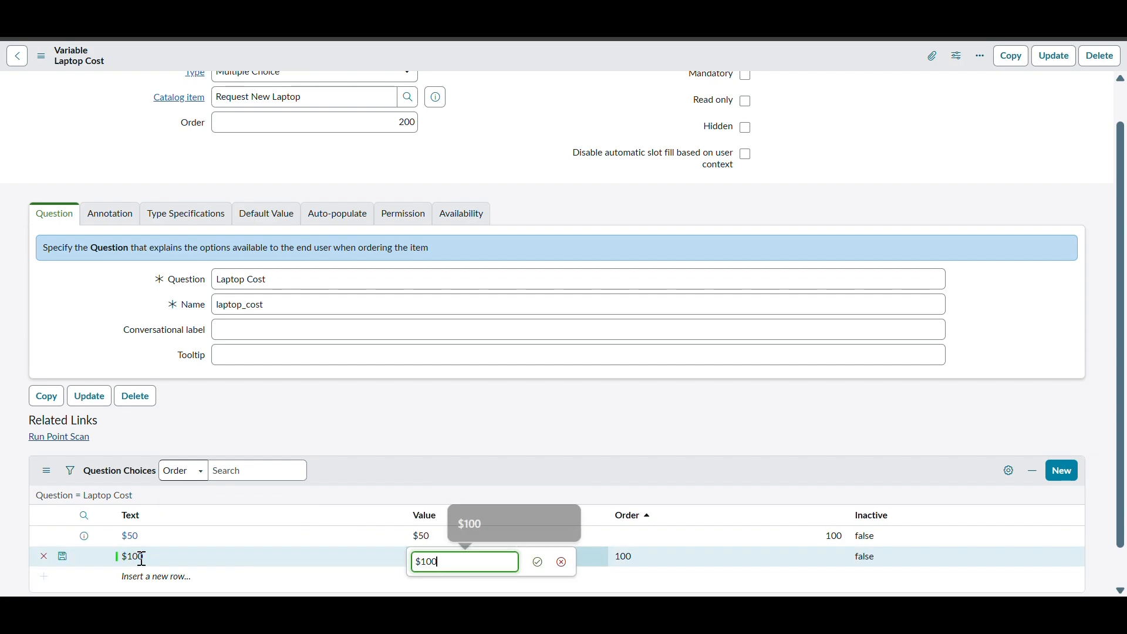
key("Return")
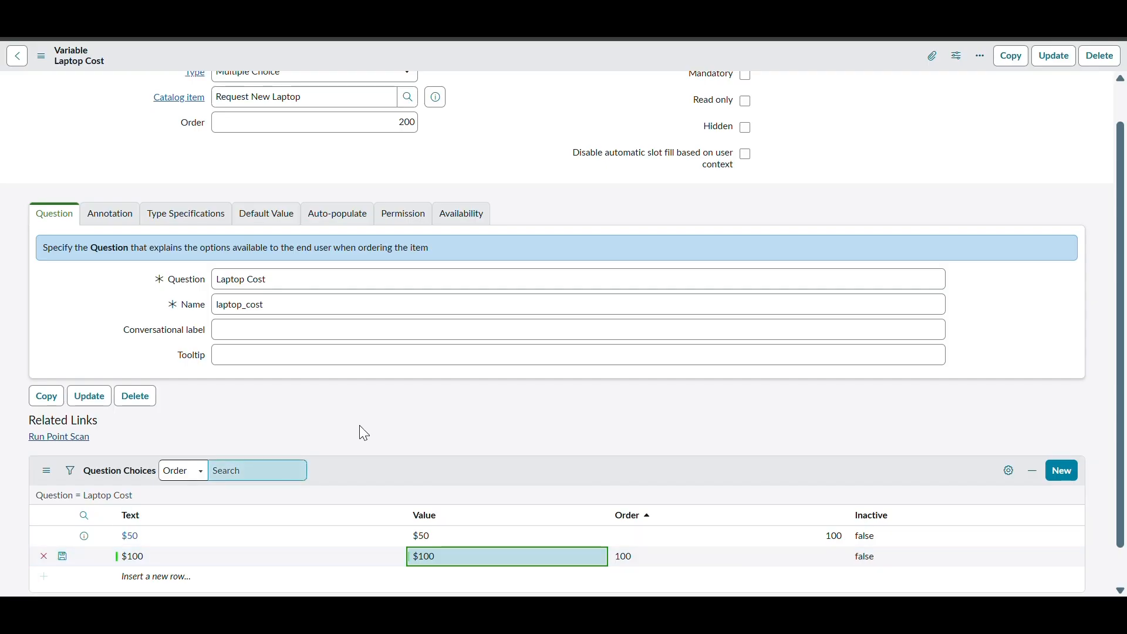
left_click(62, 557)
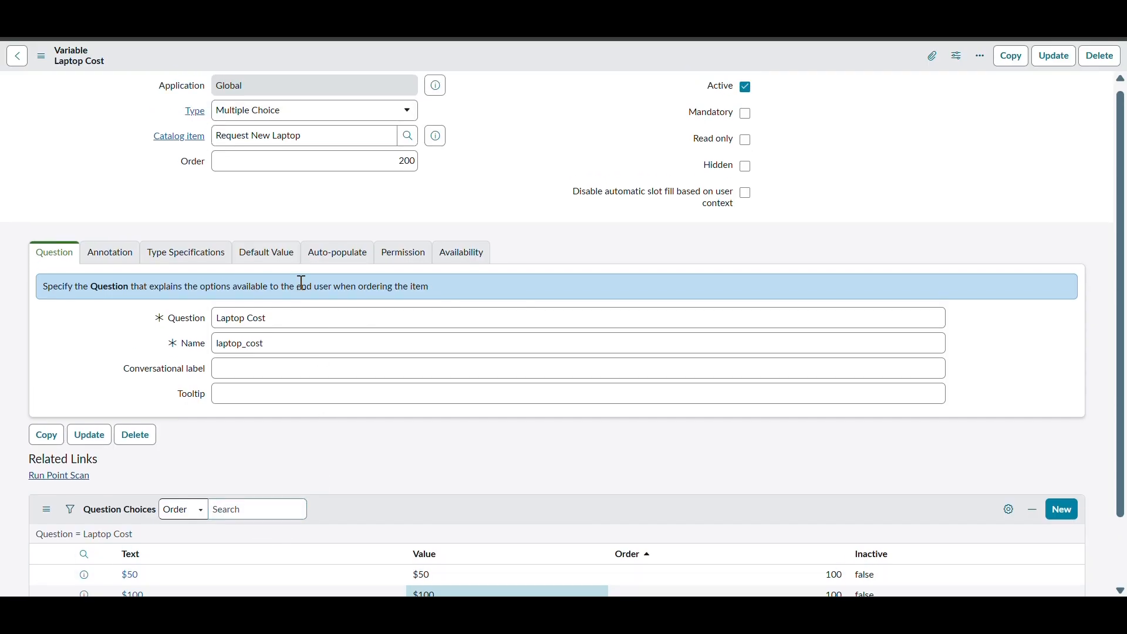
- Set Laptop Cost's choice direction to Across with Do not select the first choice enabled, and save the variable
left_click(271, 262)
left_click(196, 258)
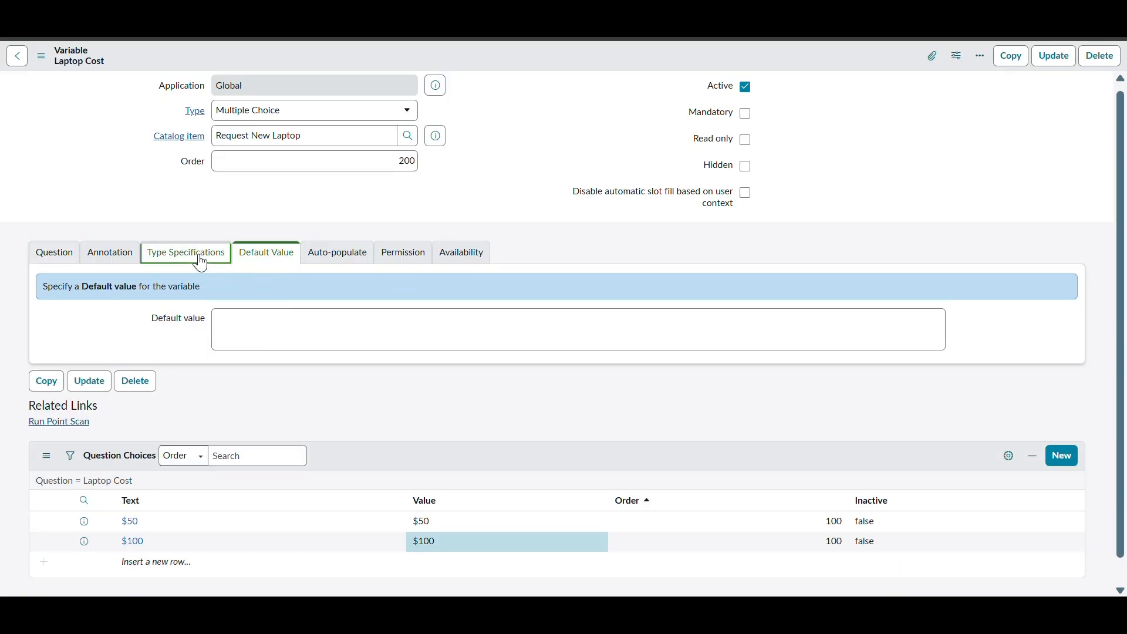
left_click(251, 391)
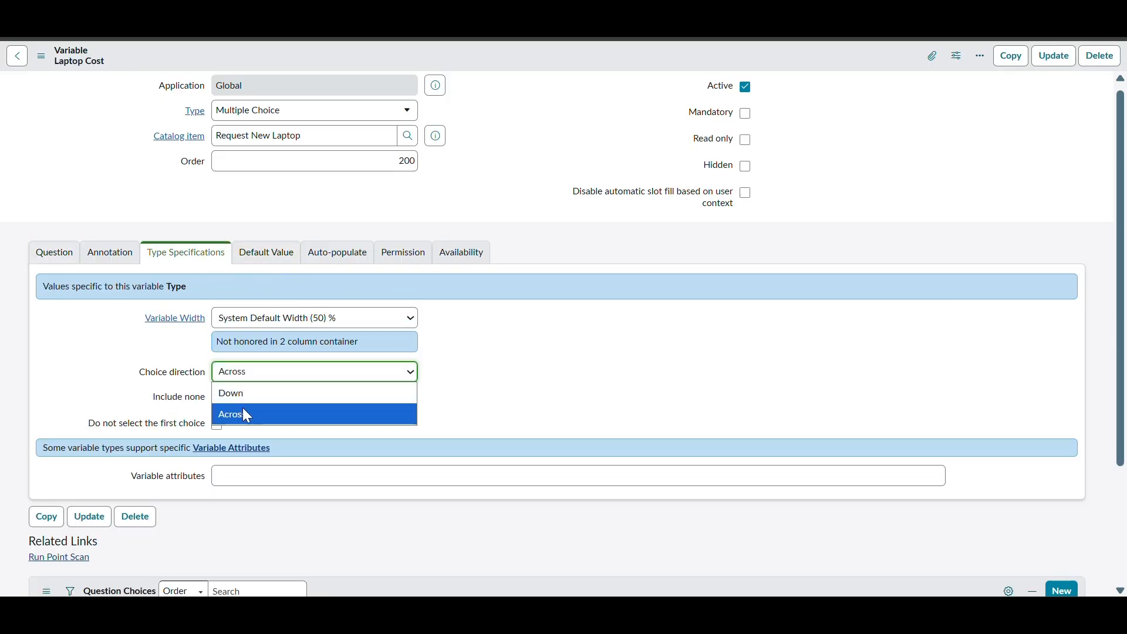
left_click(244, 411)
left_click(257, 415)
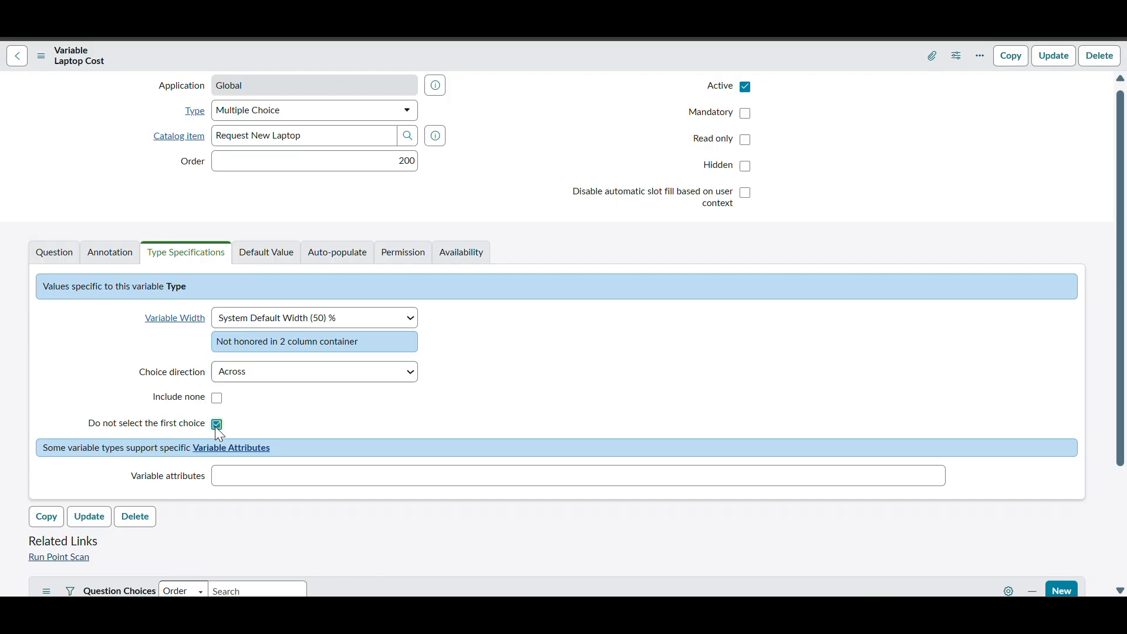
scroll(309, 426, "down", 1)
scroll(309, 426, "up", 1)
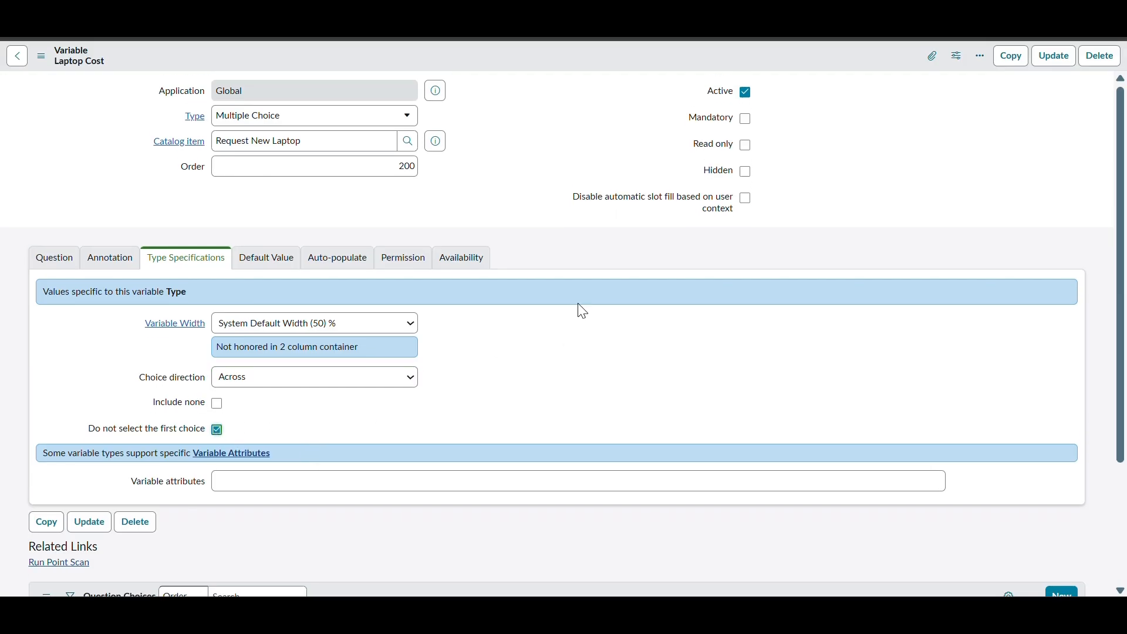
right_click(549, 58)
left_click(568, 69)
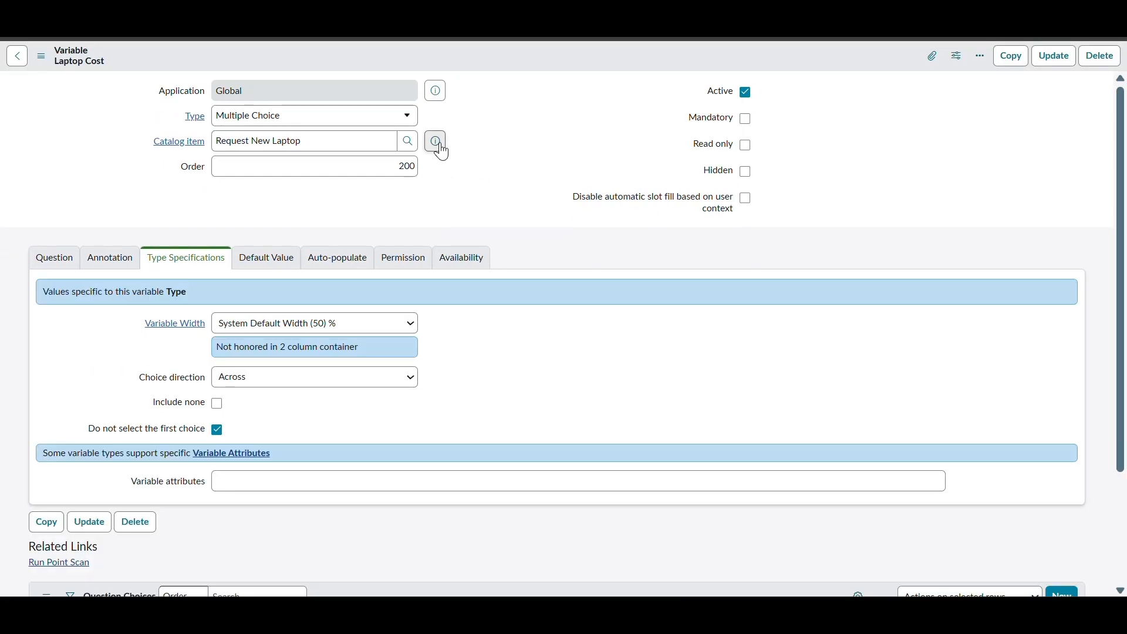
- Change the variable type on the form to Single Line Text and set the order to 300
left_click(318, 116)
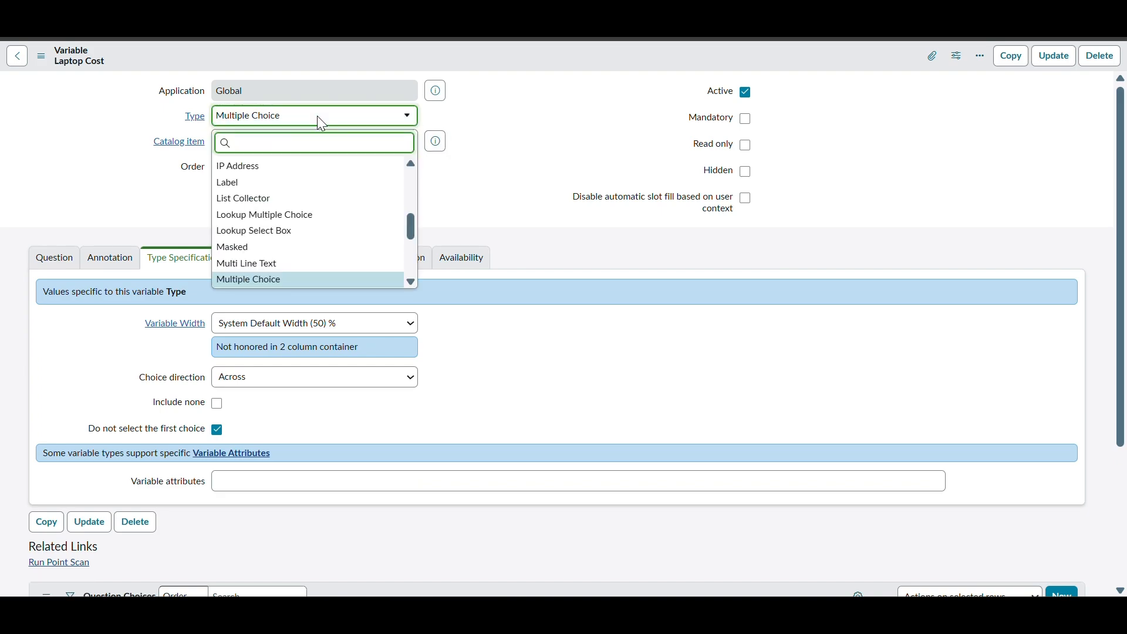
type("sing")
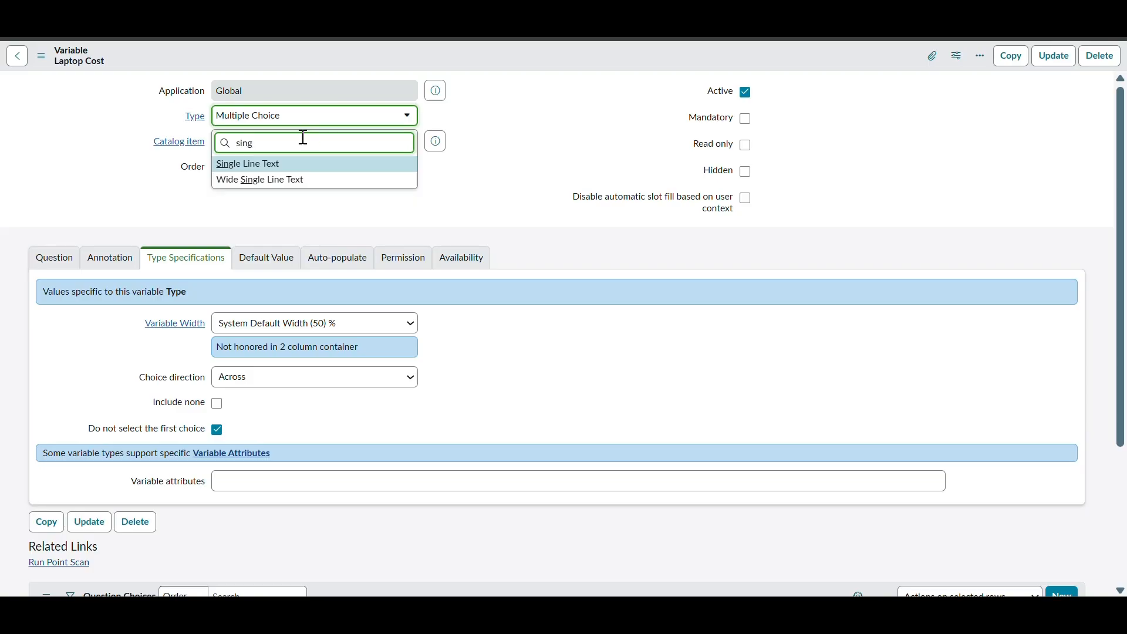
left_click(278, 166)
left_click(378, 170)
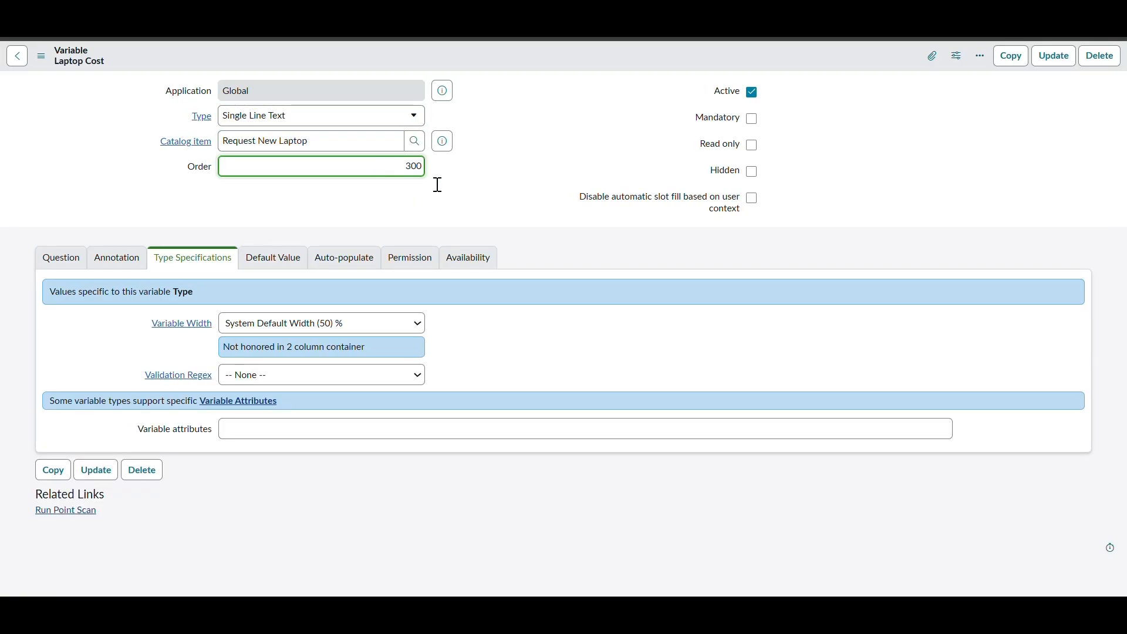
- Replace the question with Justification and the name with justification, and insert the form as a separate new variable, staying on its record
left_click(61, 258)
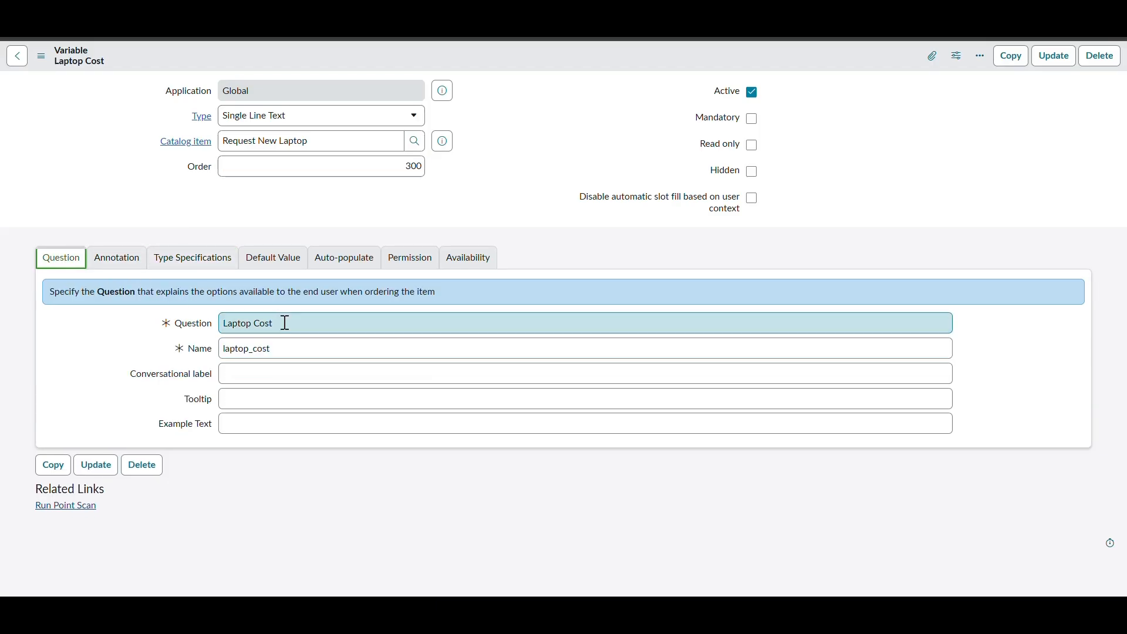
triple_click(273, 325)
key("BackSpace")
key("Tab")
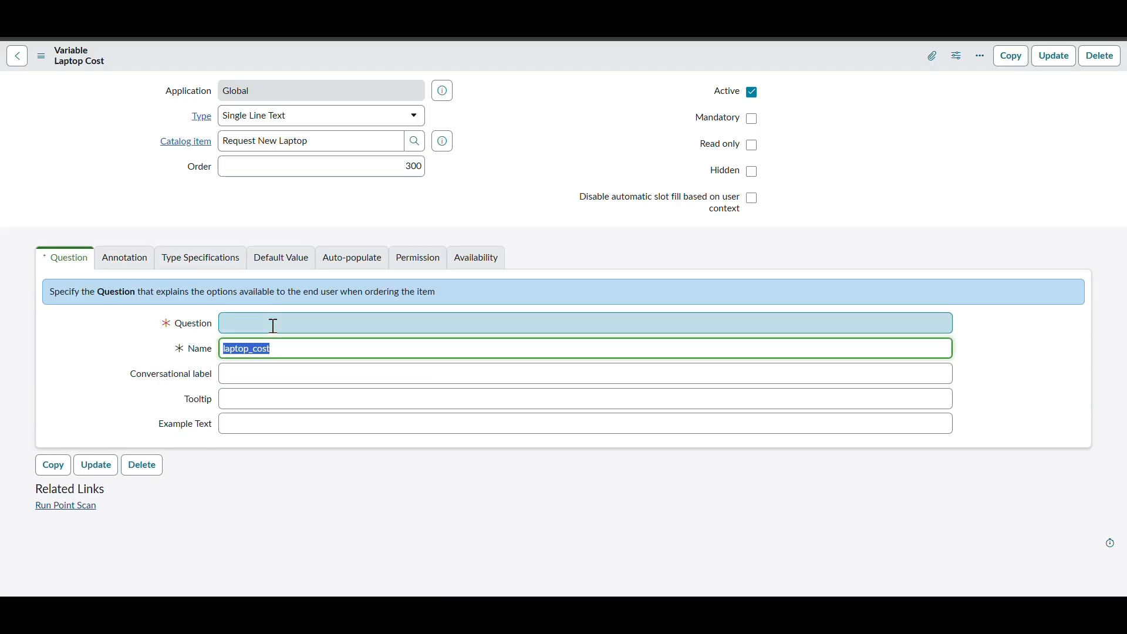
key("BackSpace")
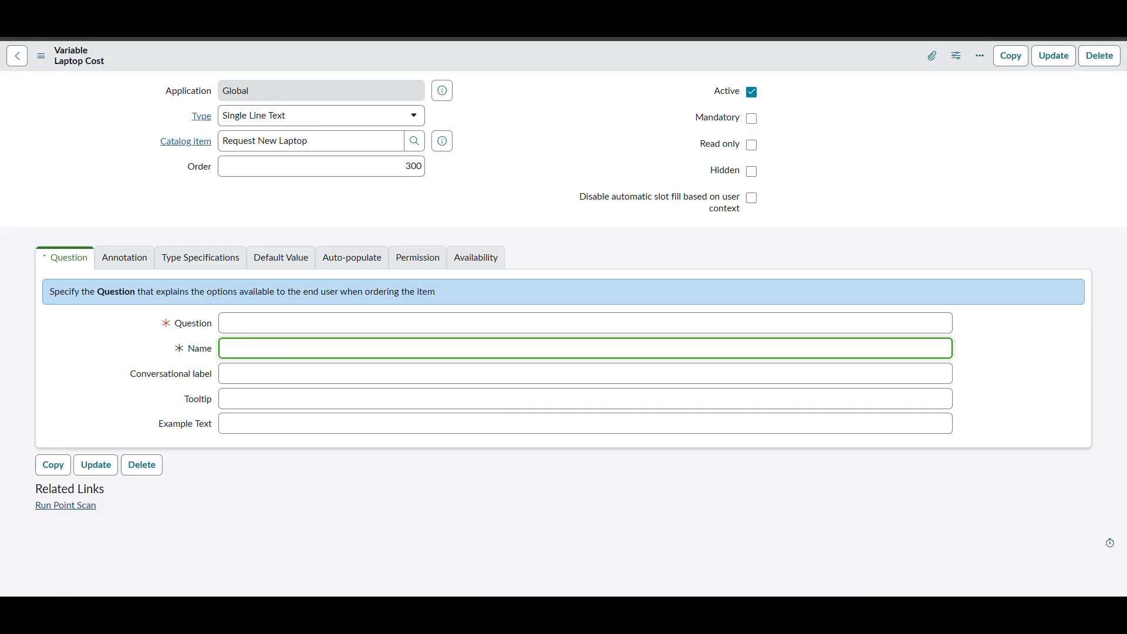
left_click(428, 146)
left_click(287, 323)
type("Justification")
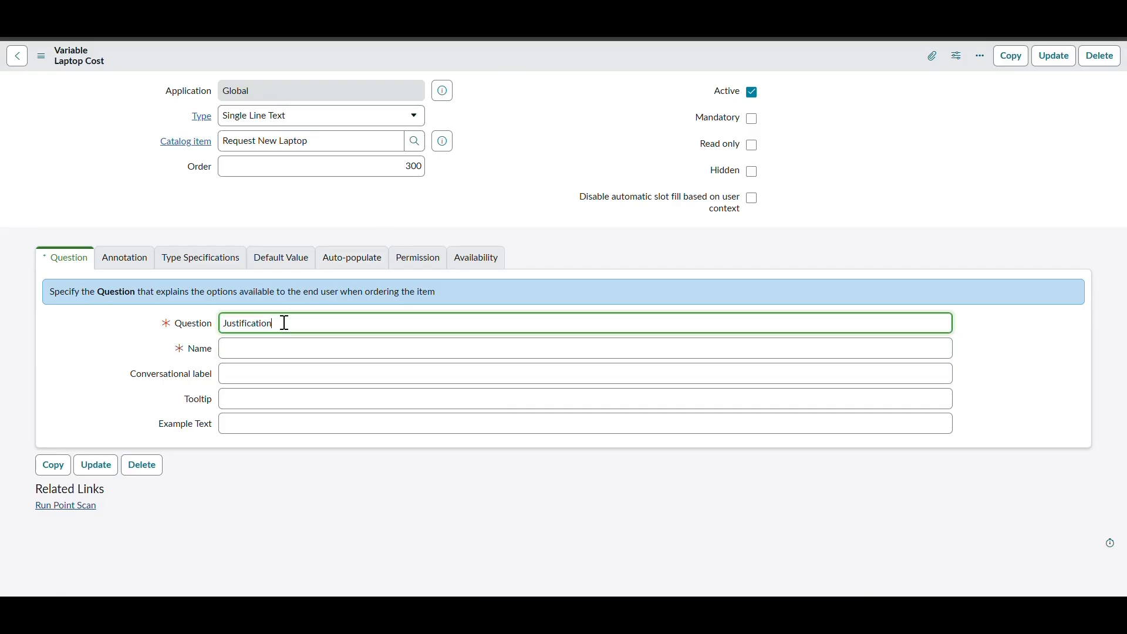
key("Tab")
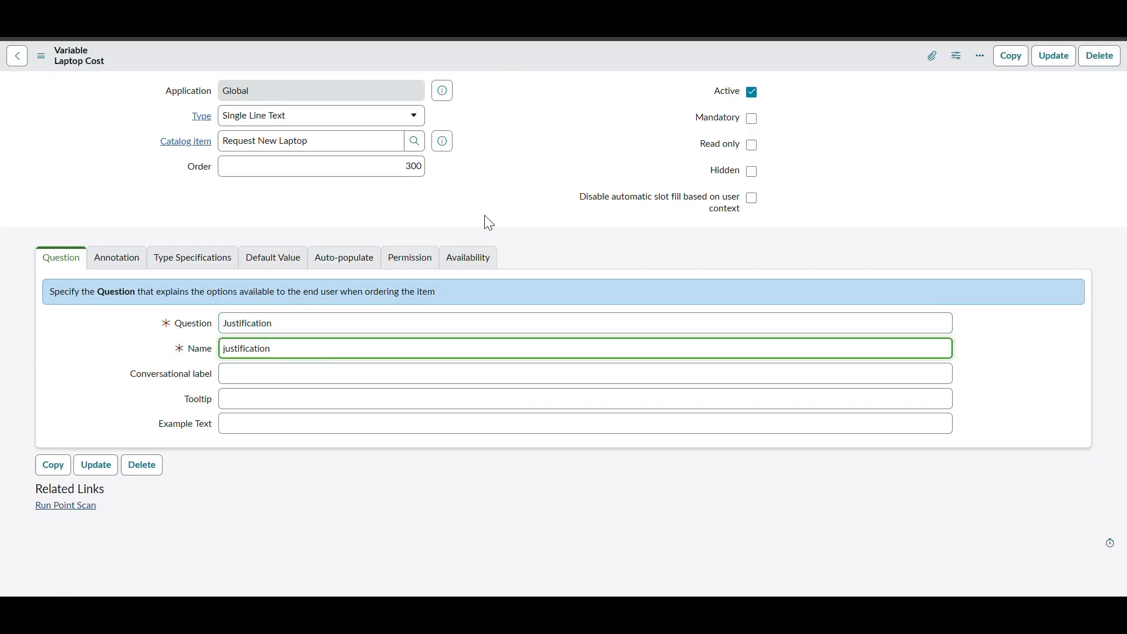
right_click(537, 54)
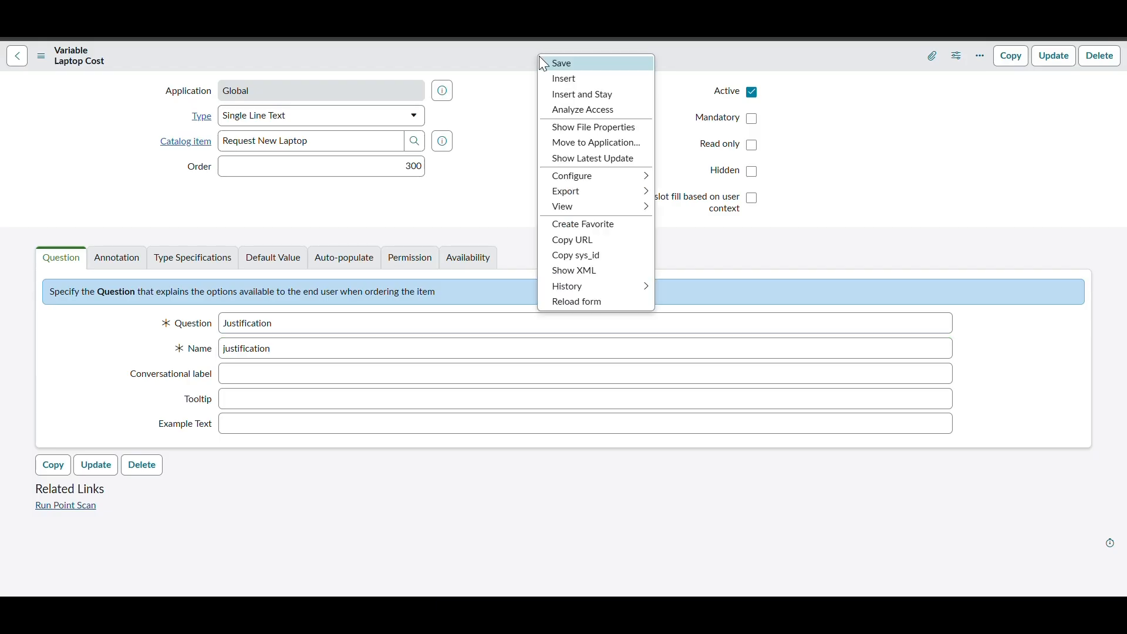
left_click(570, 97)
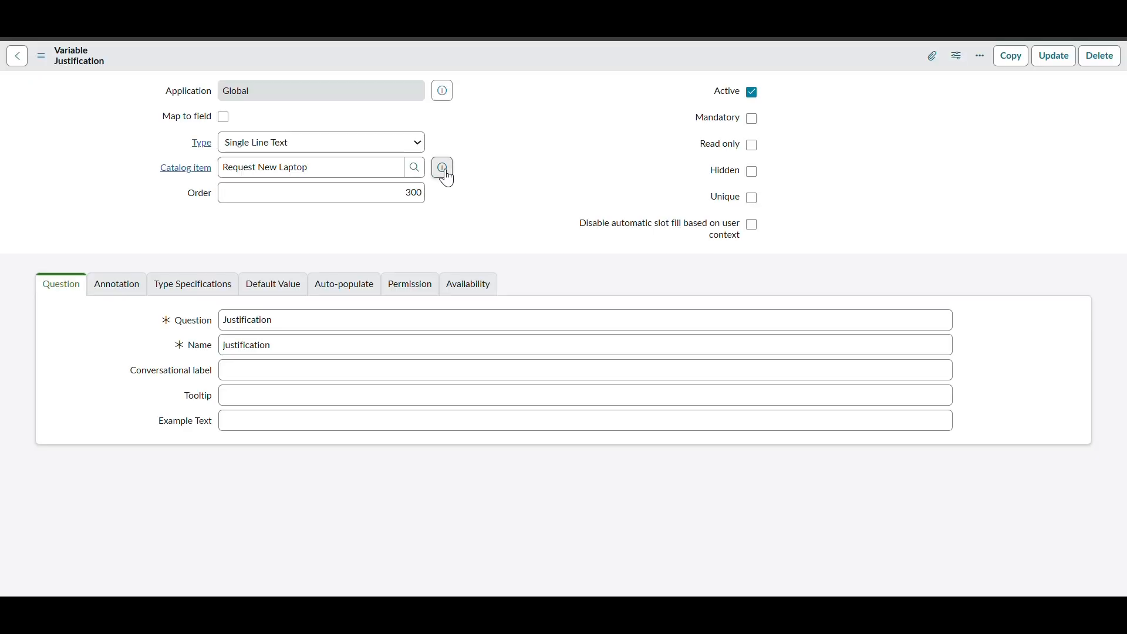
- Open the full record of the Request New Laptop catalog item from the Justification variable's catalog item reference
left_click(446, 170)
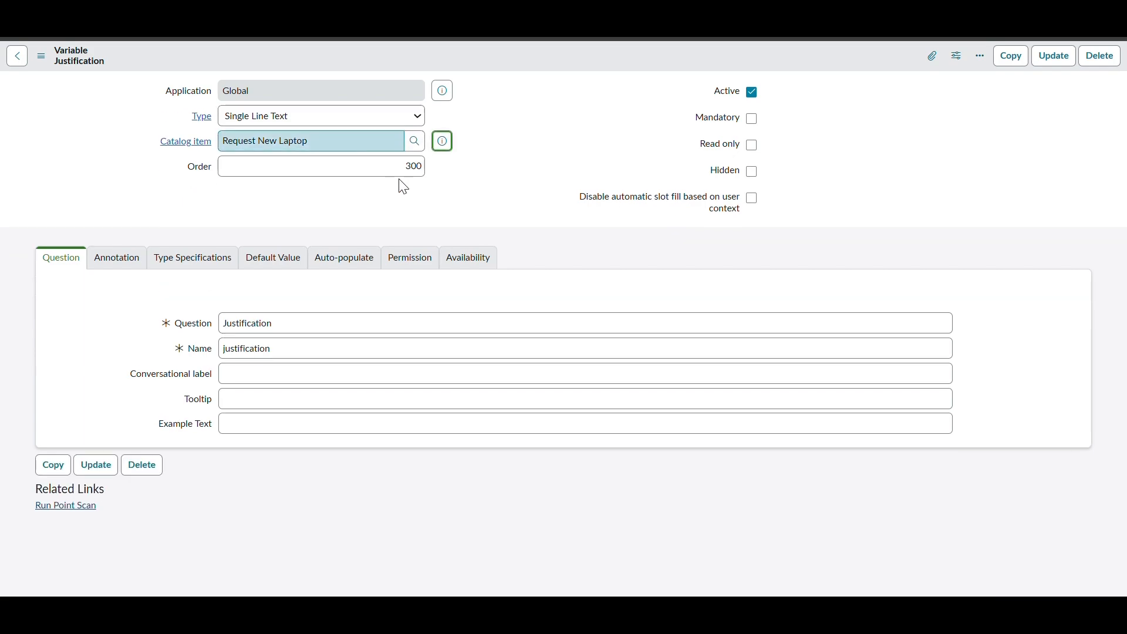
left_click(444, 143)
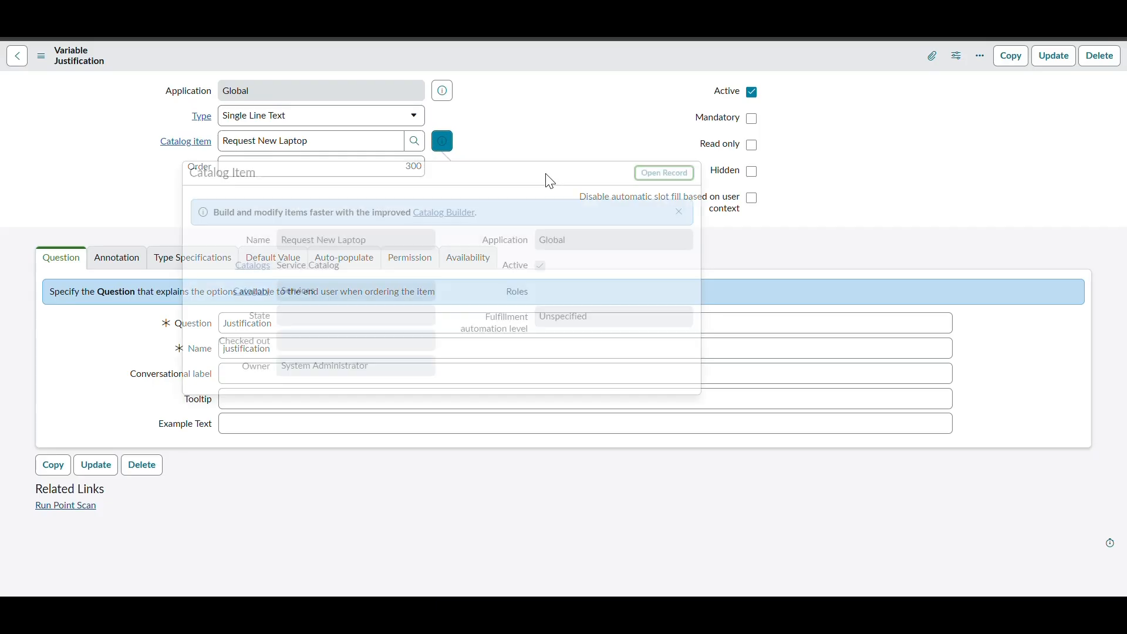
left_click(664, 179)
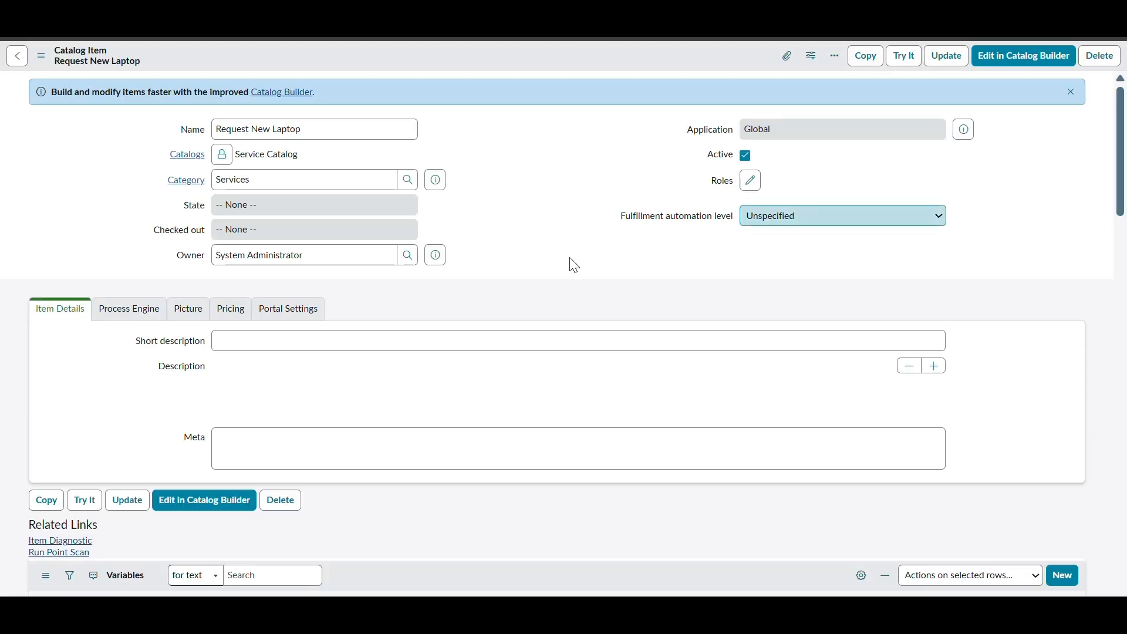
- Open the catalog item's Laptop Type variable and enable Do not select the first choice in its type specifications
scroll(550, 308, "down", 10)
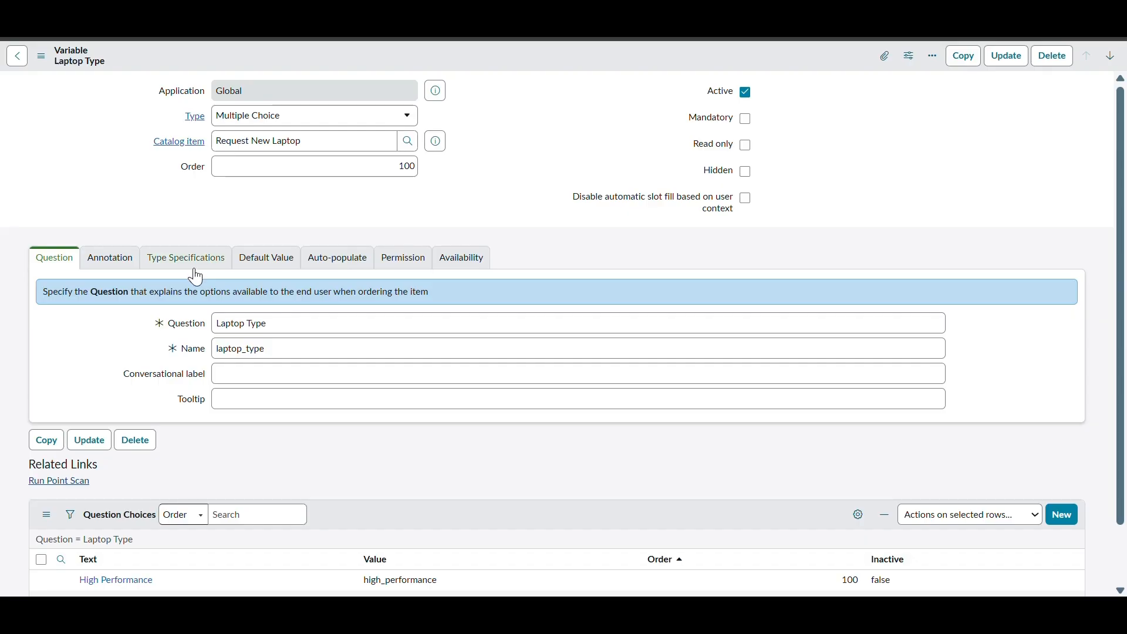
left_click(196, 268)
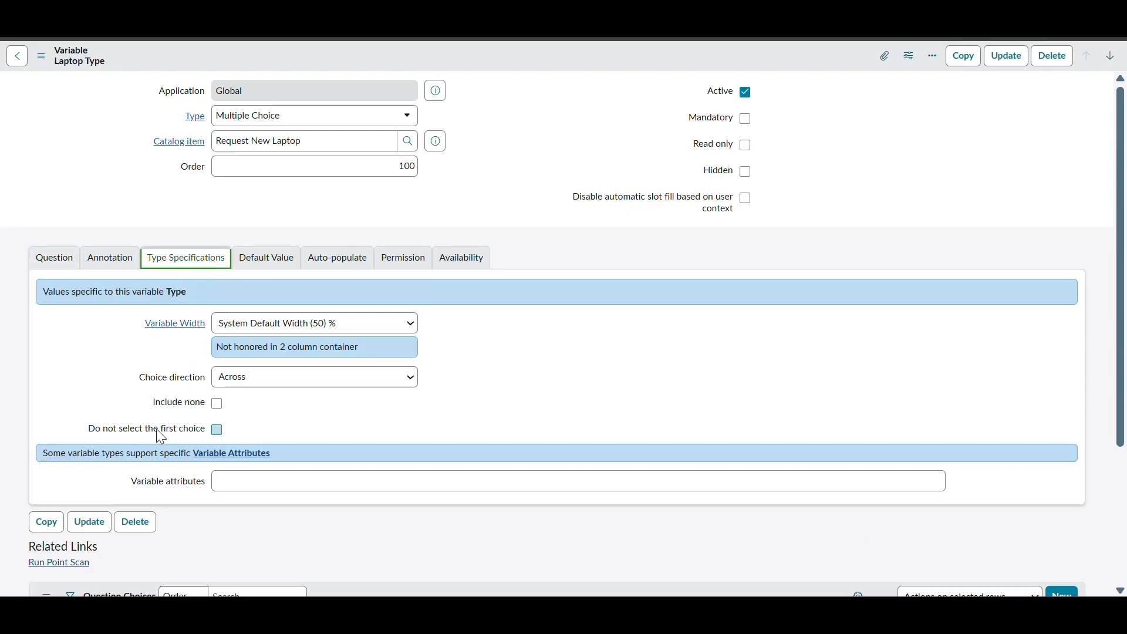
left_click(213, 430)
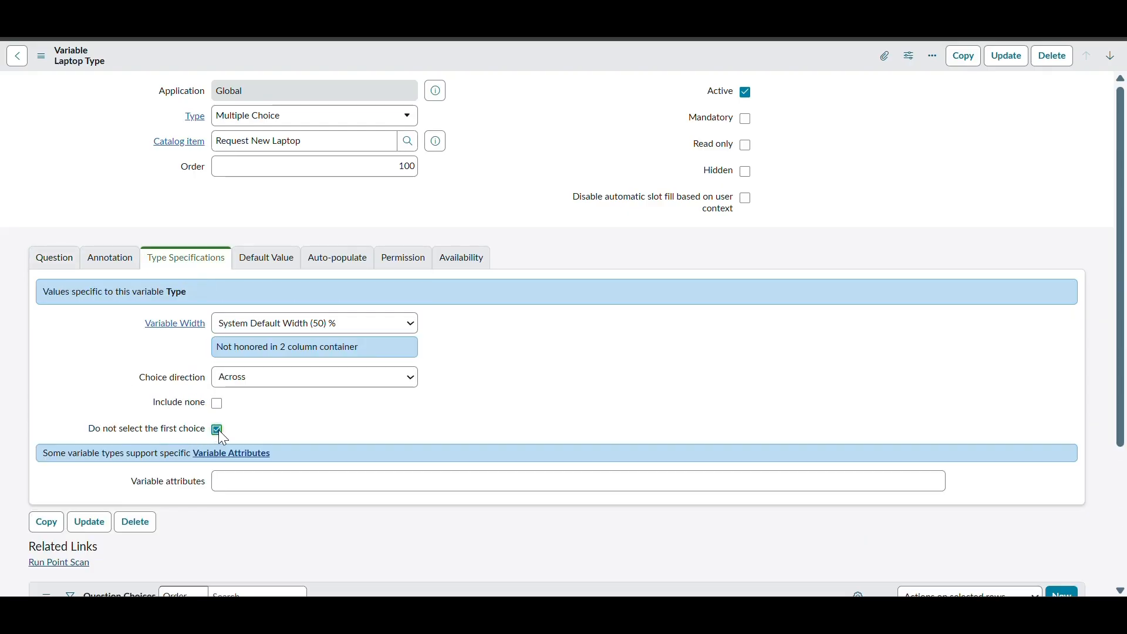
- Save the Laptop Type variable and return to the Request New Laptop catalog item record
right_click(613, 57)
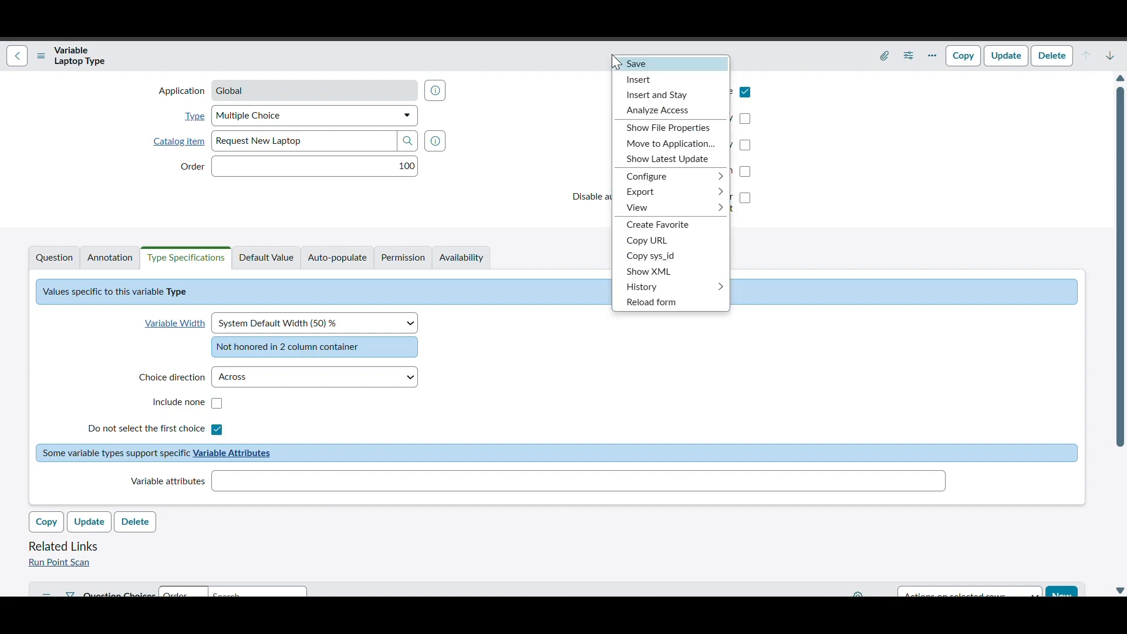
left_click(626, 65)
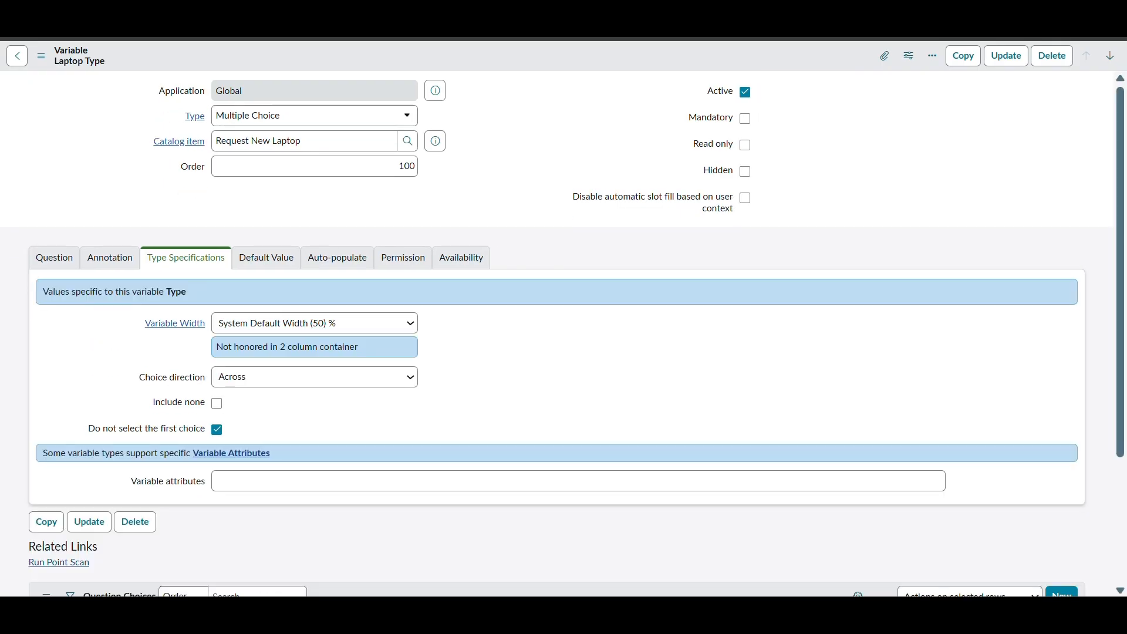
scroll(486, 307, "down", 2)
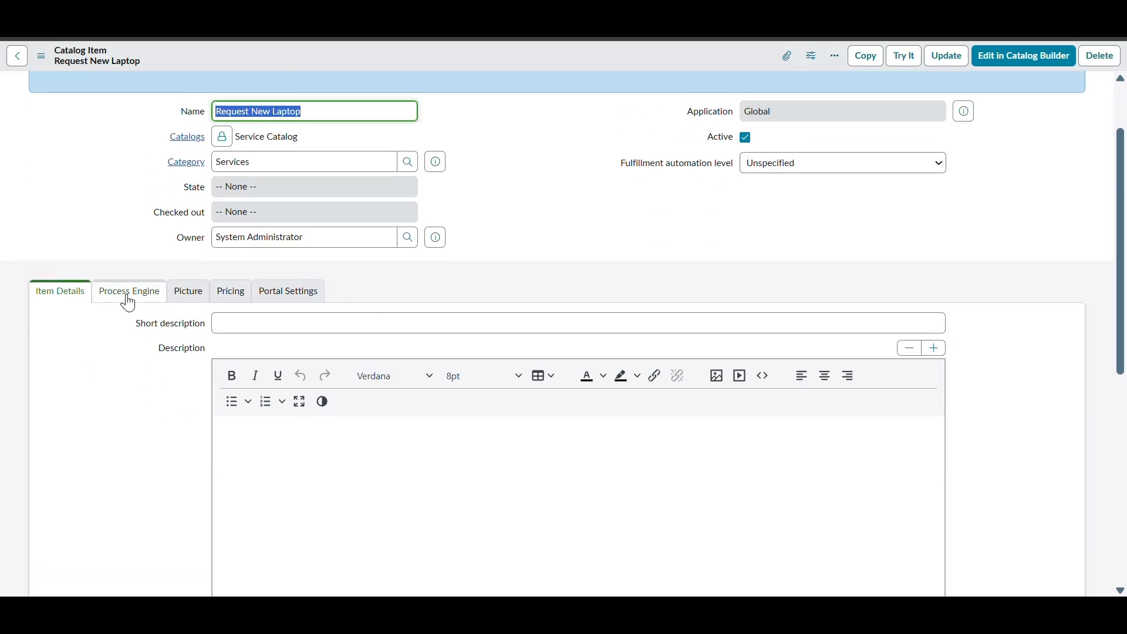
- Clear the Execution Plan in the catalog item's process engine settings and activate the empty Flow field
left_click(126, 293)
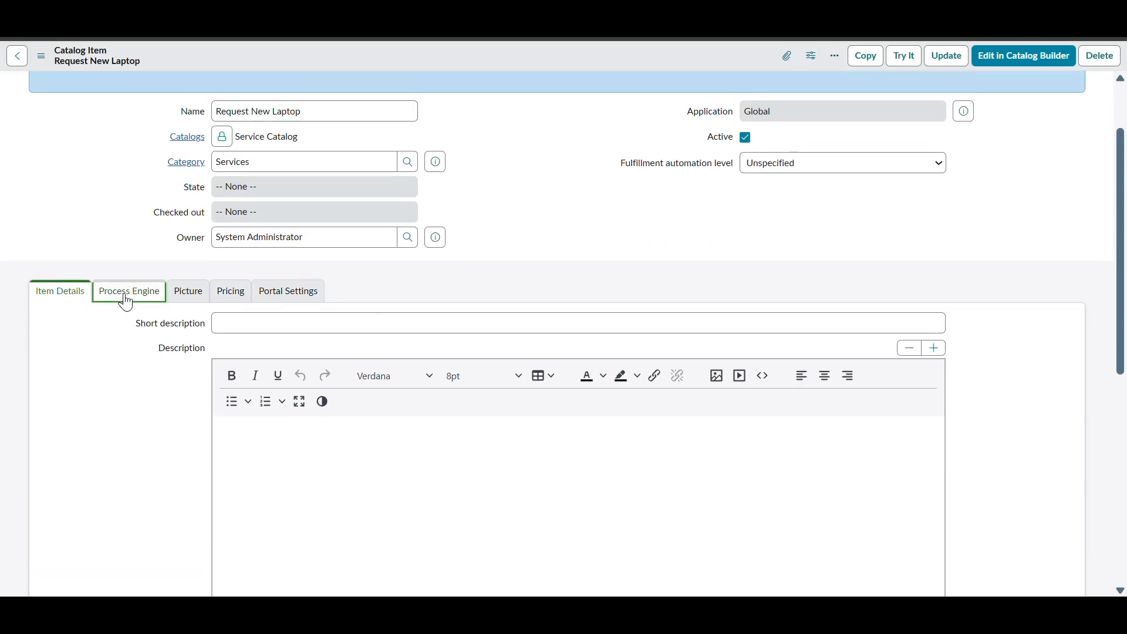
scroll(126, 400, "down", 1)
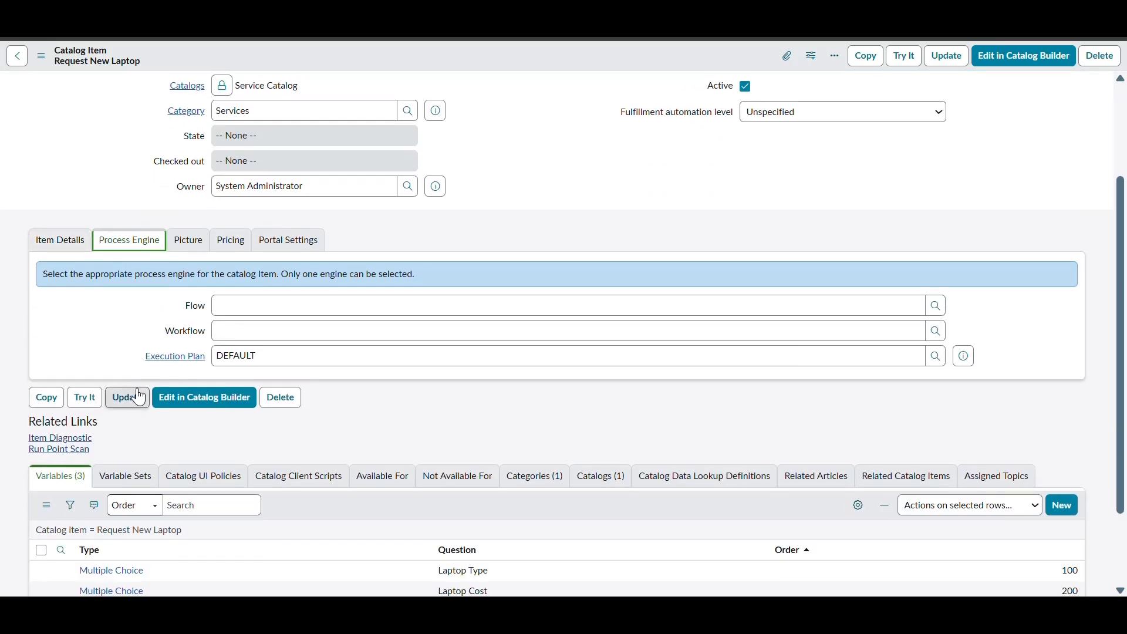
double_click(232, 357)
key("BackSpace")
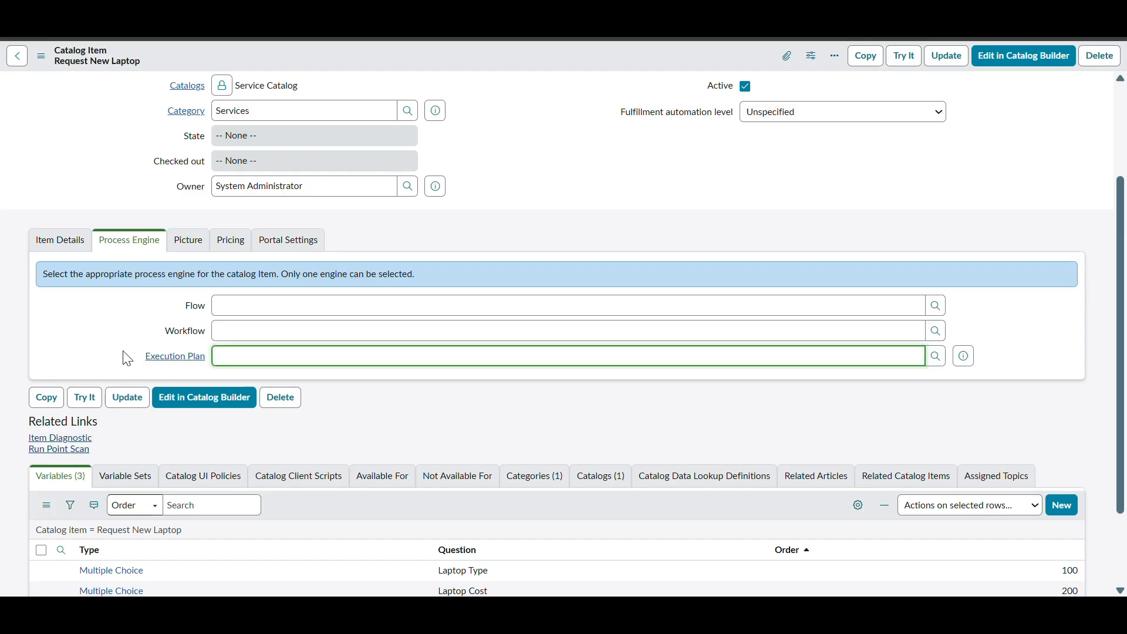
left_click(254, 308)
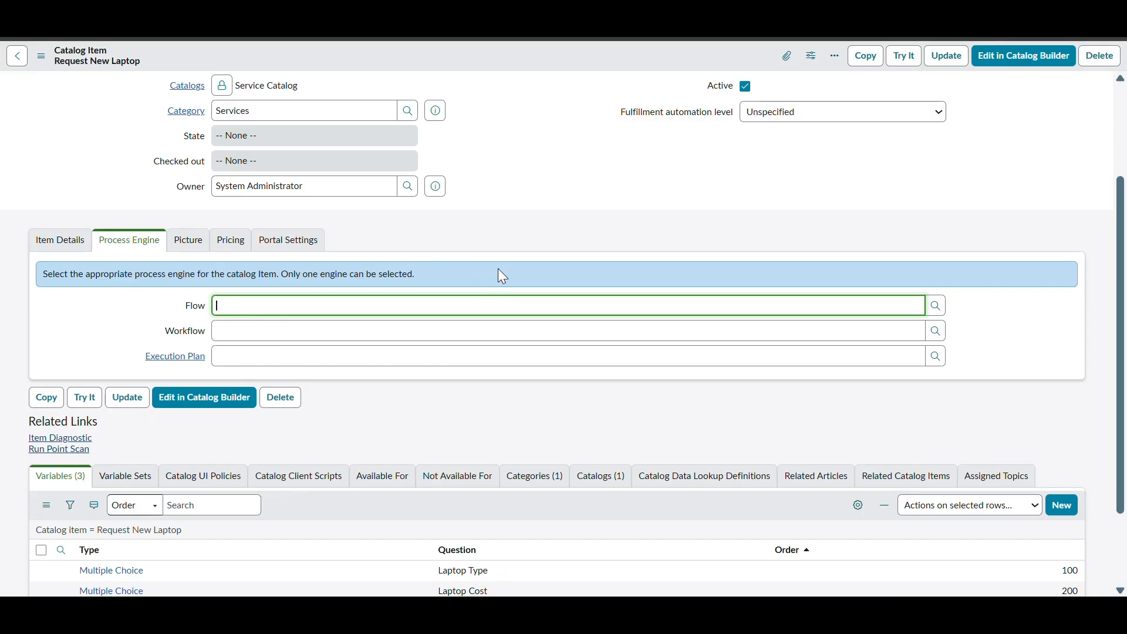
scroll(500, 270, "up", 1)
scroll(501, 267, "down", 1)
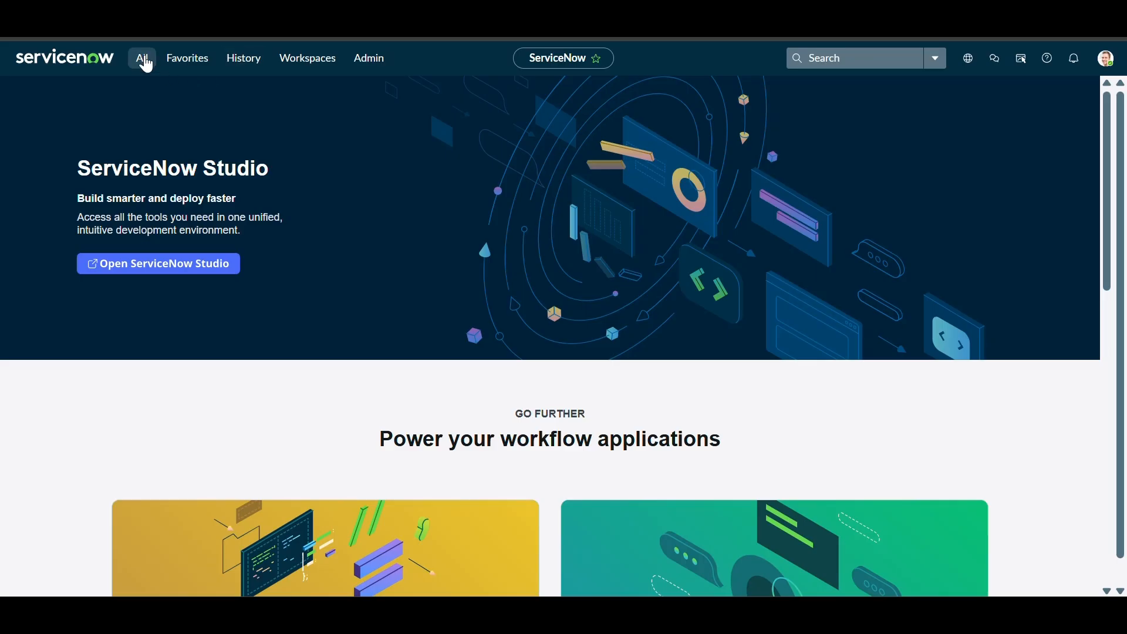
- Find and open Flow Designer from the application navigator, and dismiss the new version alert in Workflow Studio
left_click(145, 61)
type("flow de")
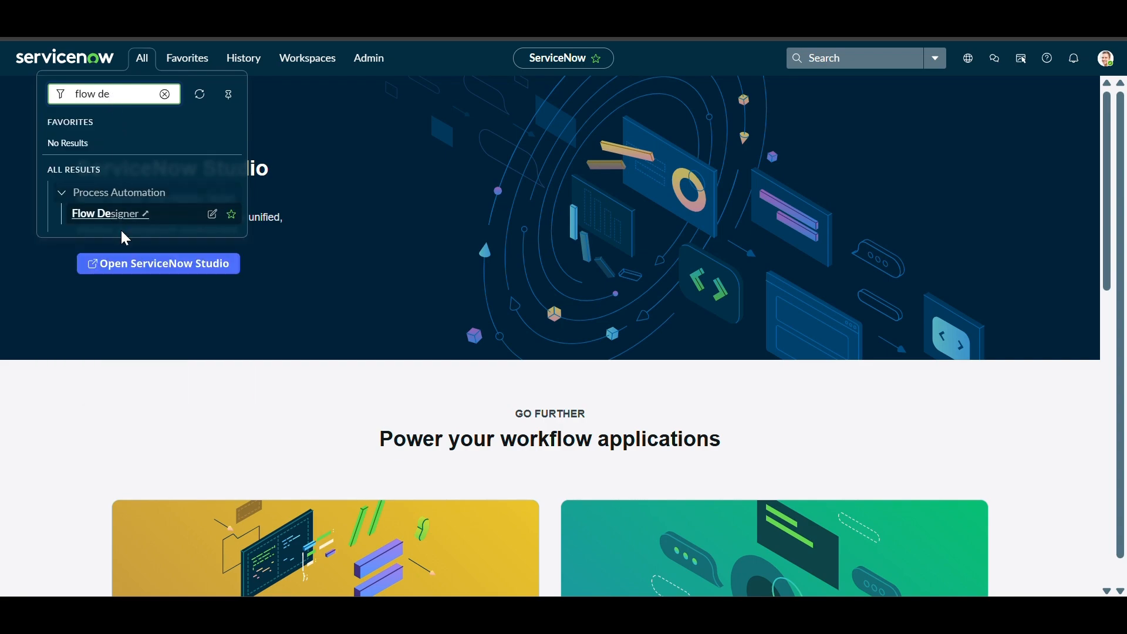
left_click(123, 217)
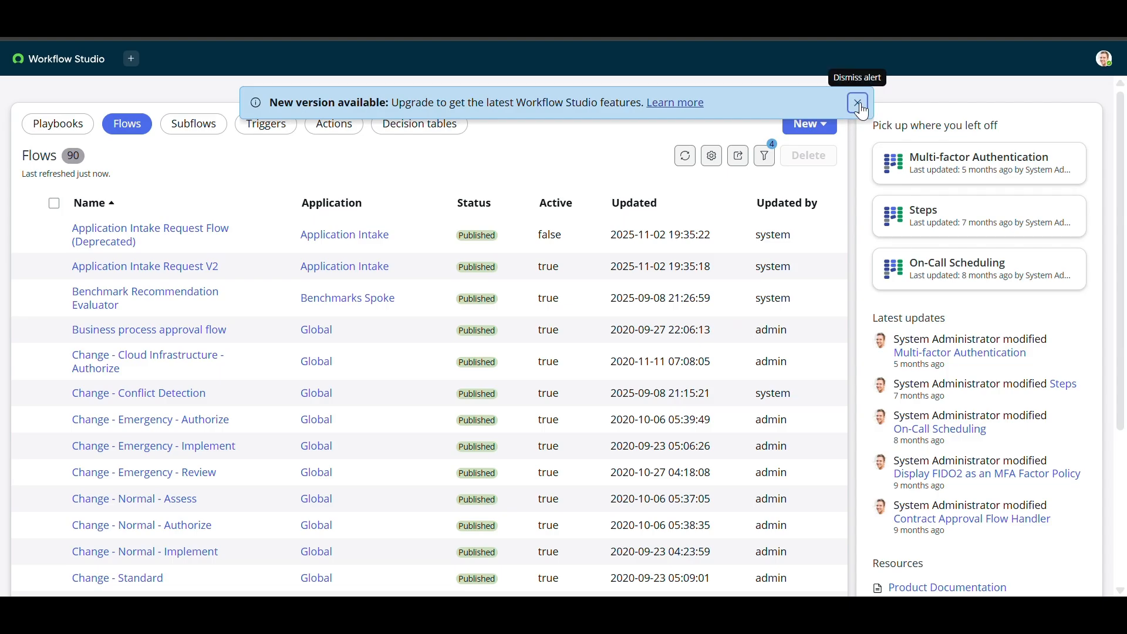
left_click(858, 103)
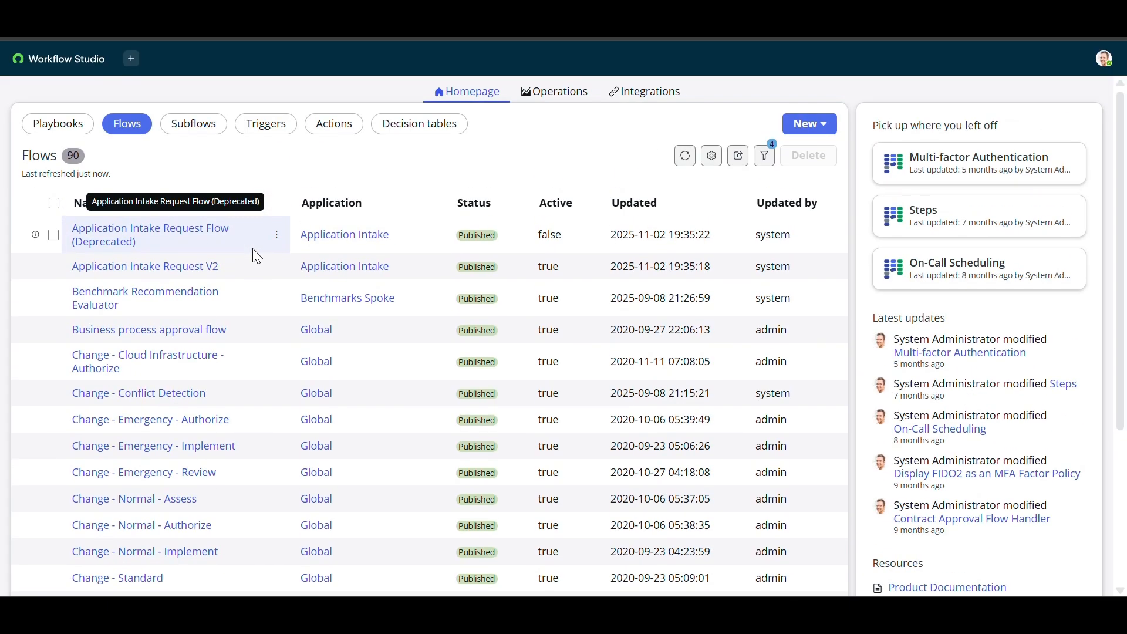
- Start a new flow named Laptop Request Flow and use the same text as its description
left_click(827, 132)
left_click(827, 170)
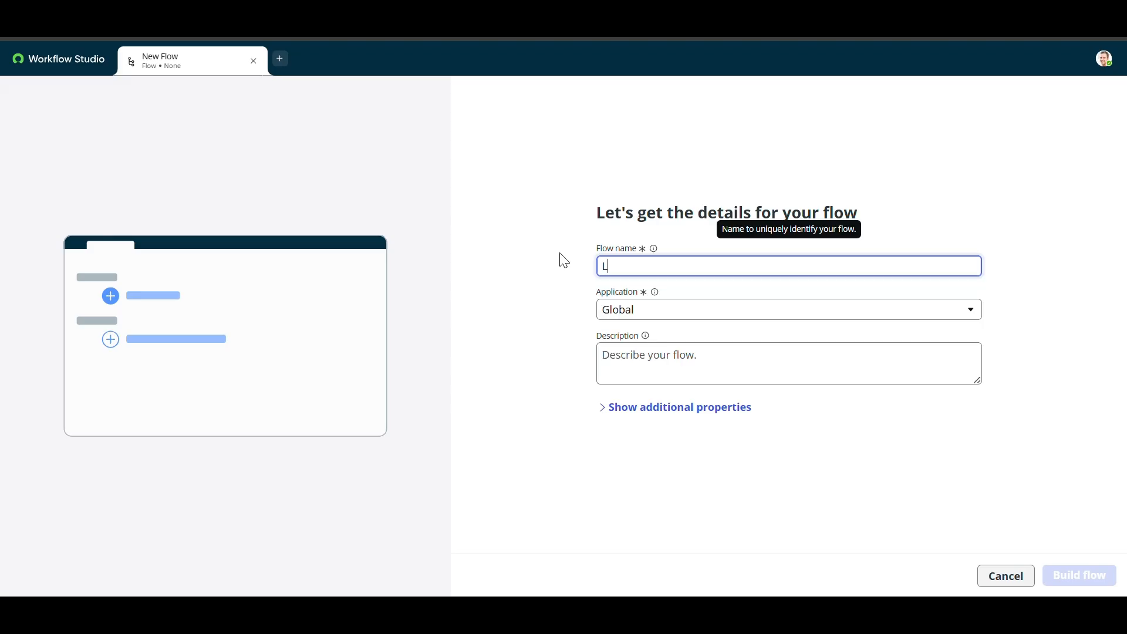
type("aptop Request Flow")
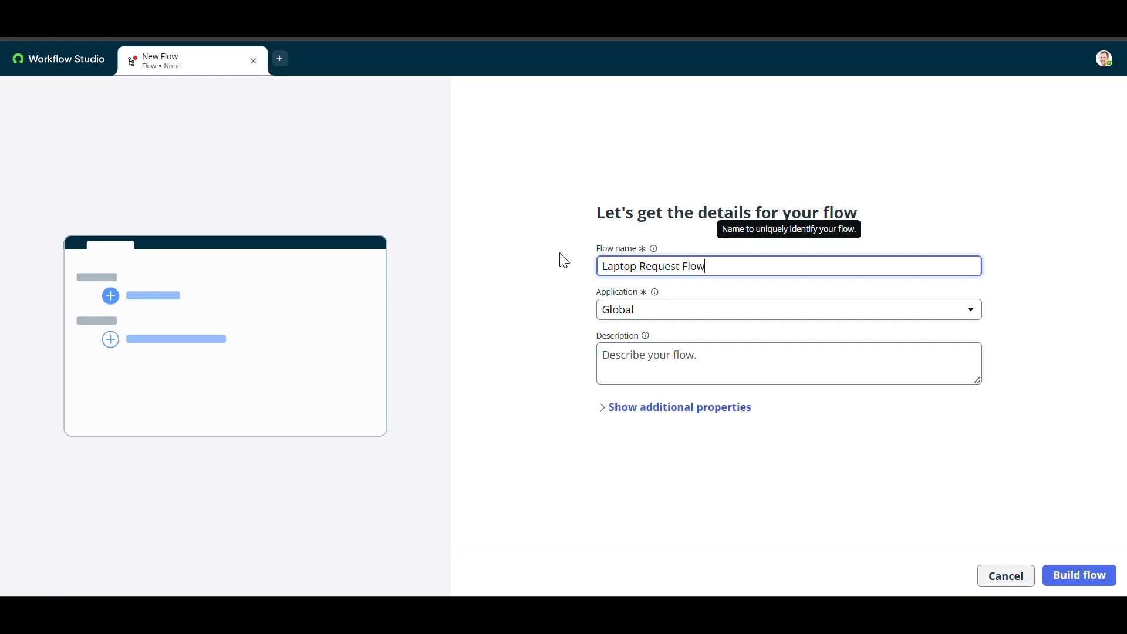
triple_click(616, 265)
key("ctrl+c")
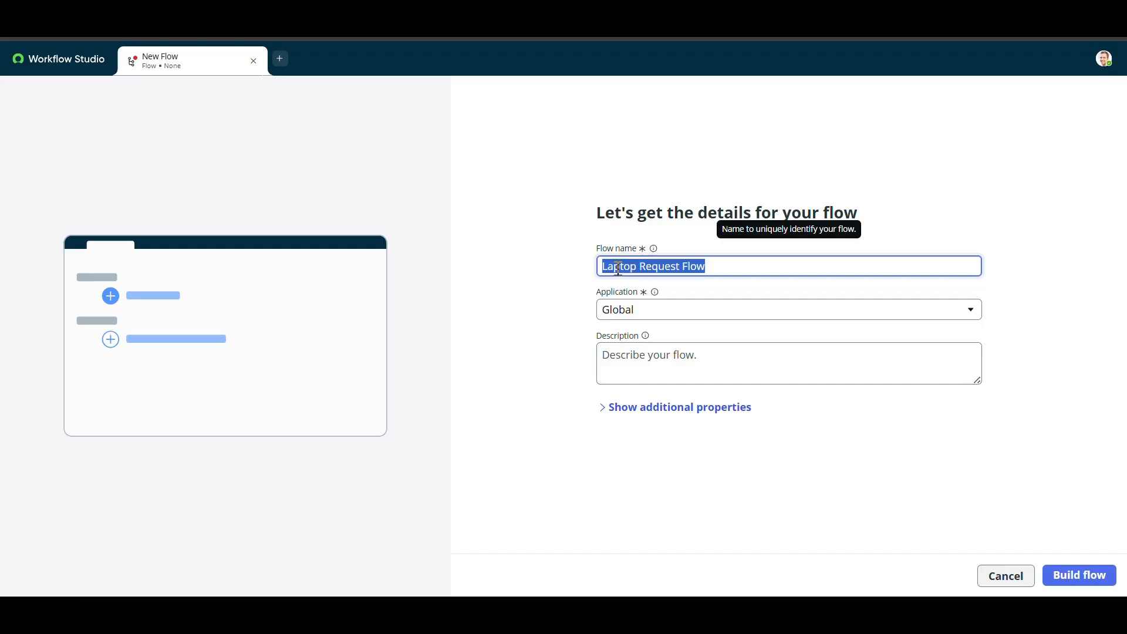
left_click(646, 365)
key("ctrl+v")
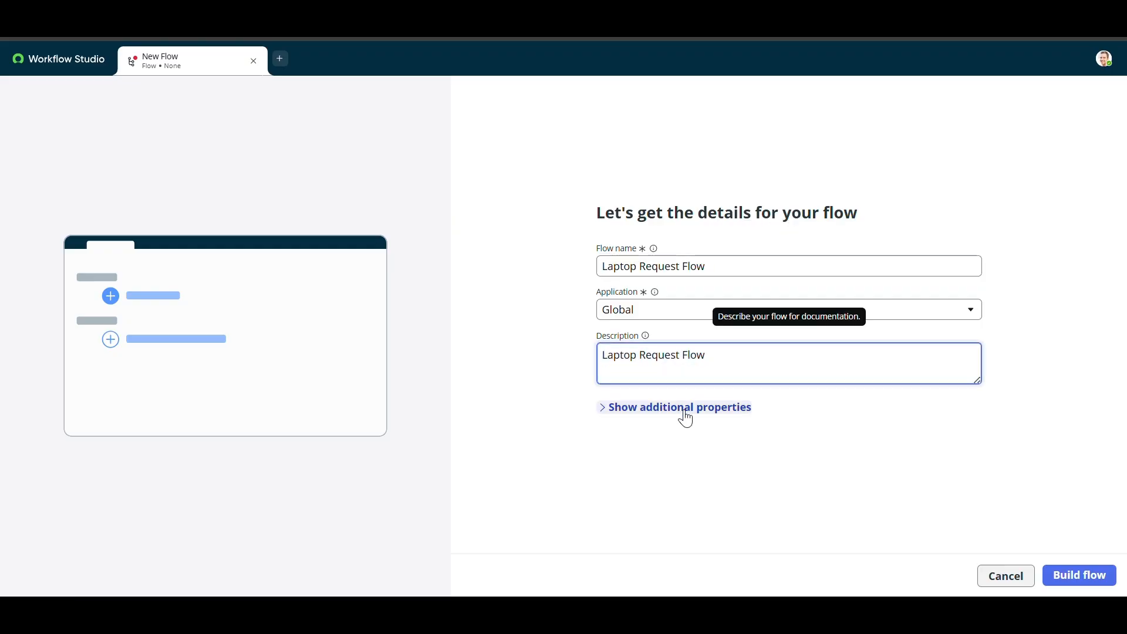
- Set the new flow to run as System user in its additional properties and build the flow
left_click(714, 410)
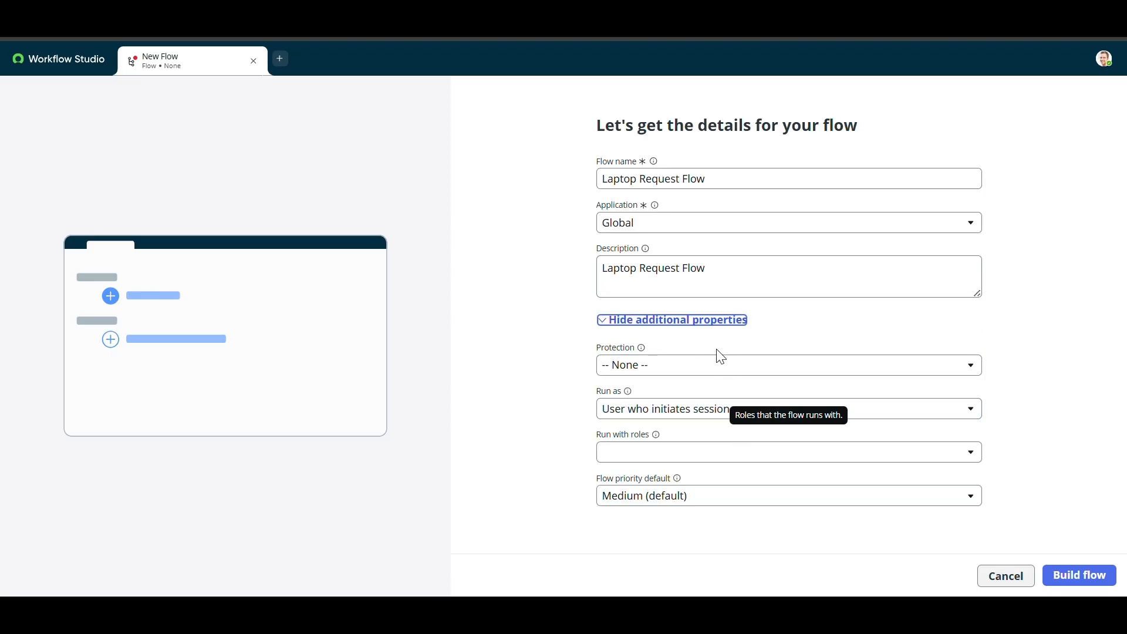
left_click(689, 413)
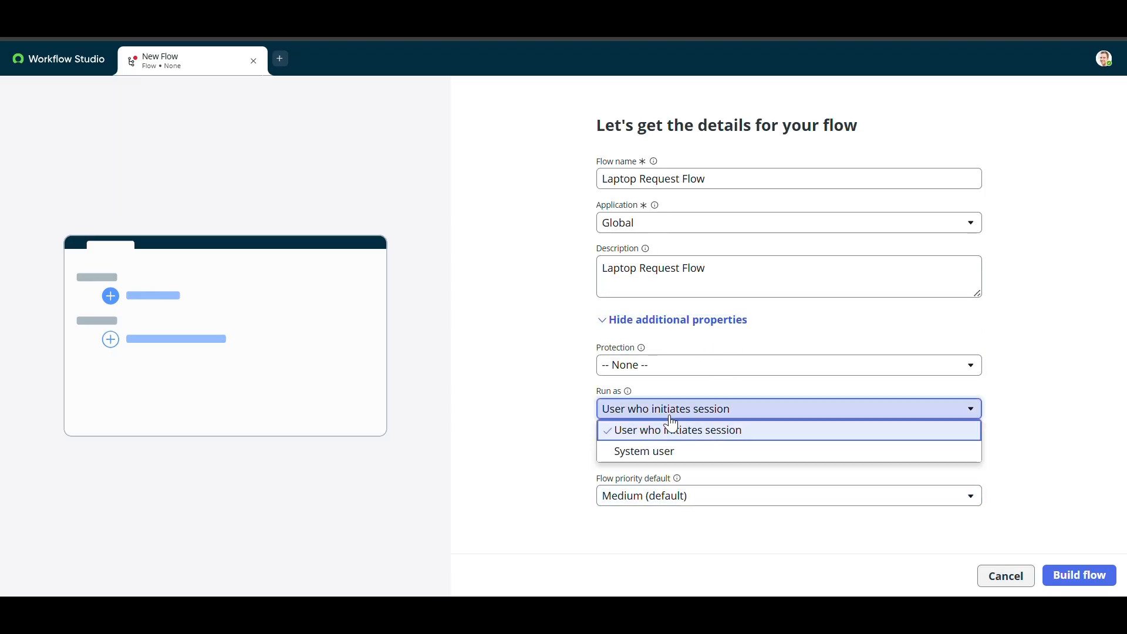
left_click(668, 455)
left_click(1079, 579)
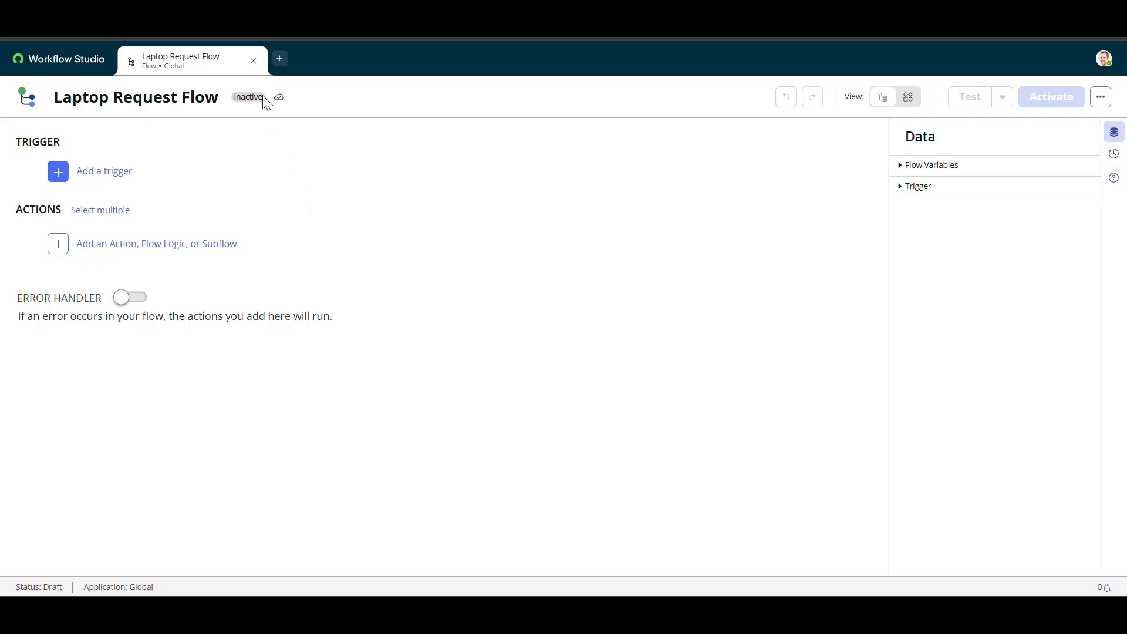
left_click_drag(263, 103, 239, 94)
left_click(251, 122)
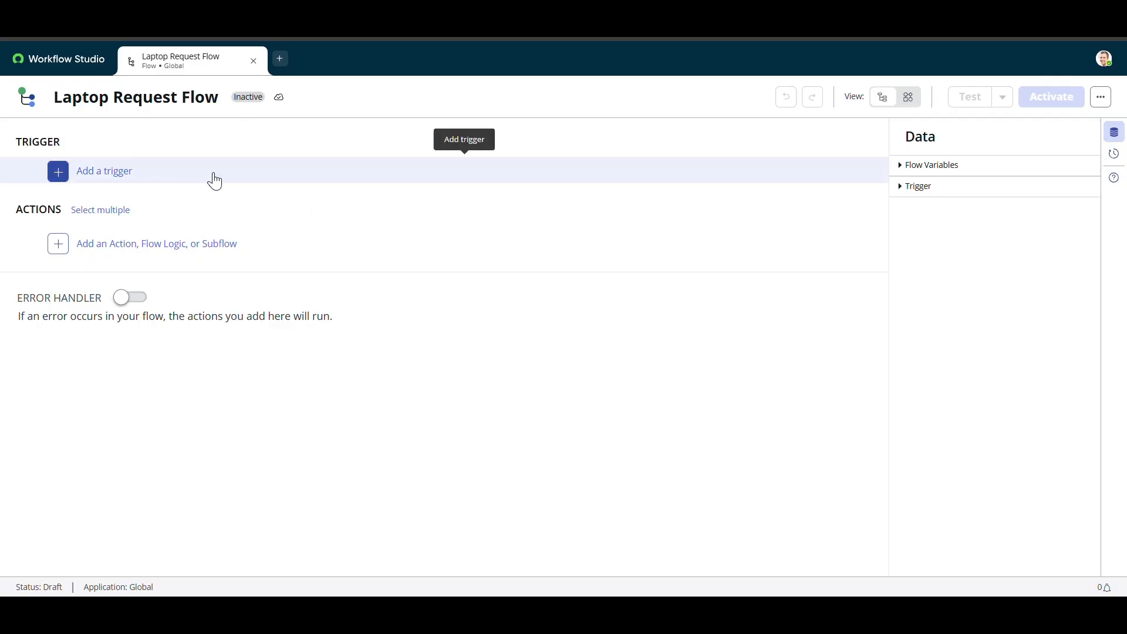
- Add the Service Catalog application trigger to the flow and confirm it
left_click(104, 171)
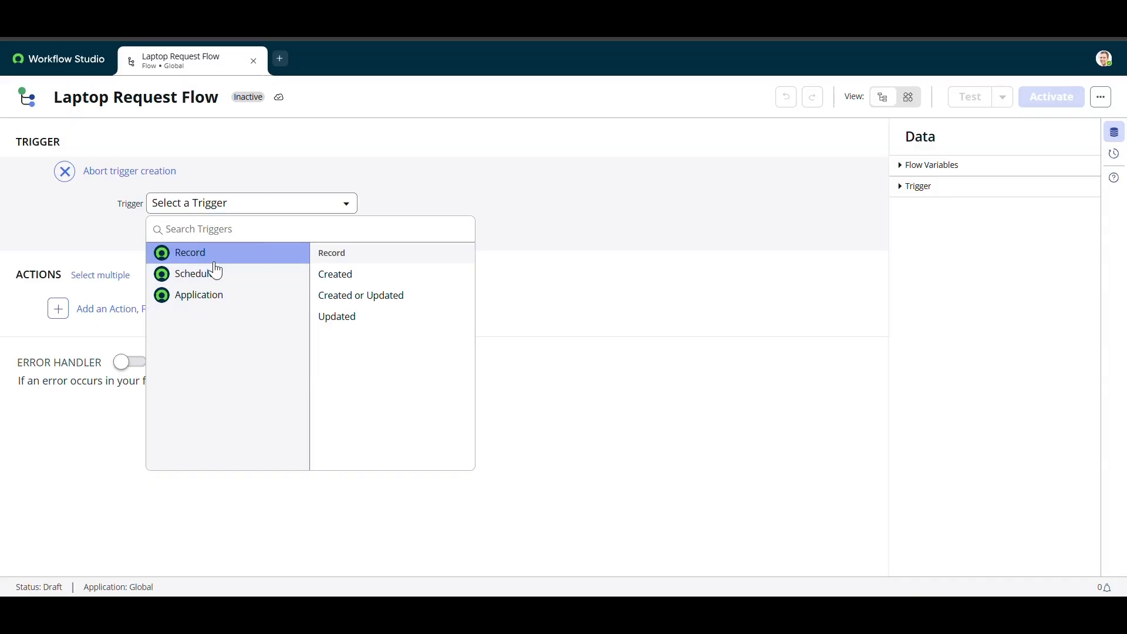
left_click(216, 301)
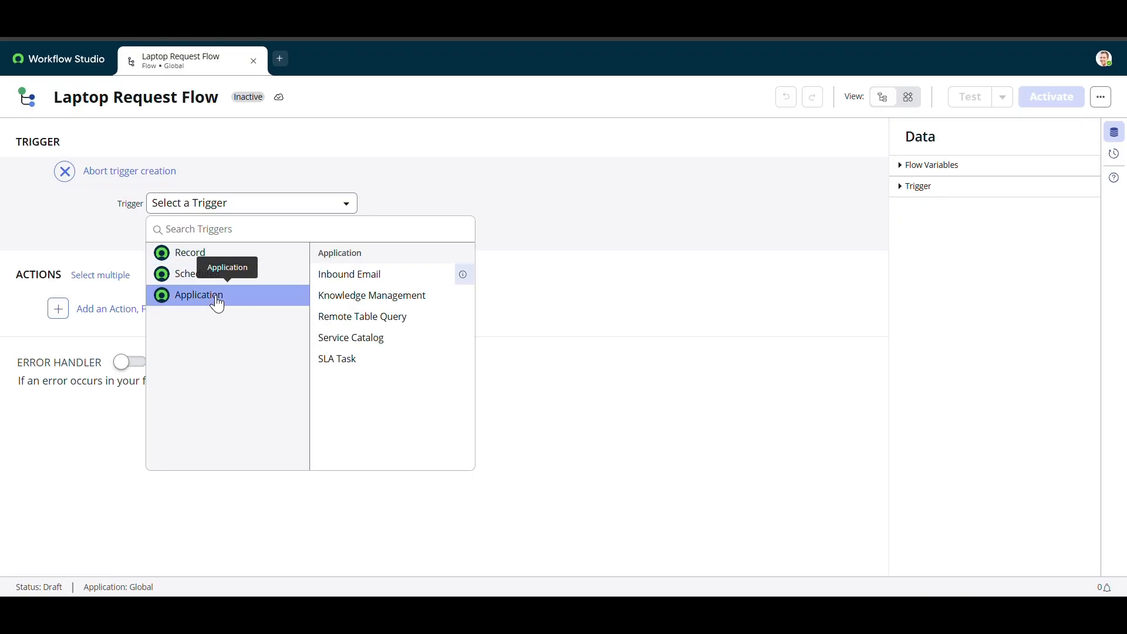
left_click(345, 347)
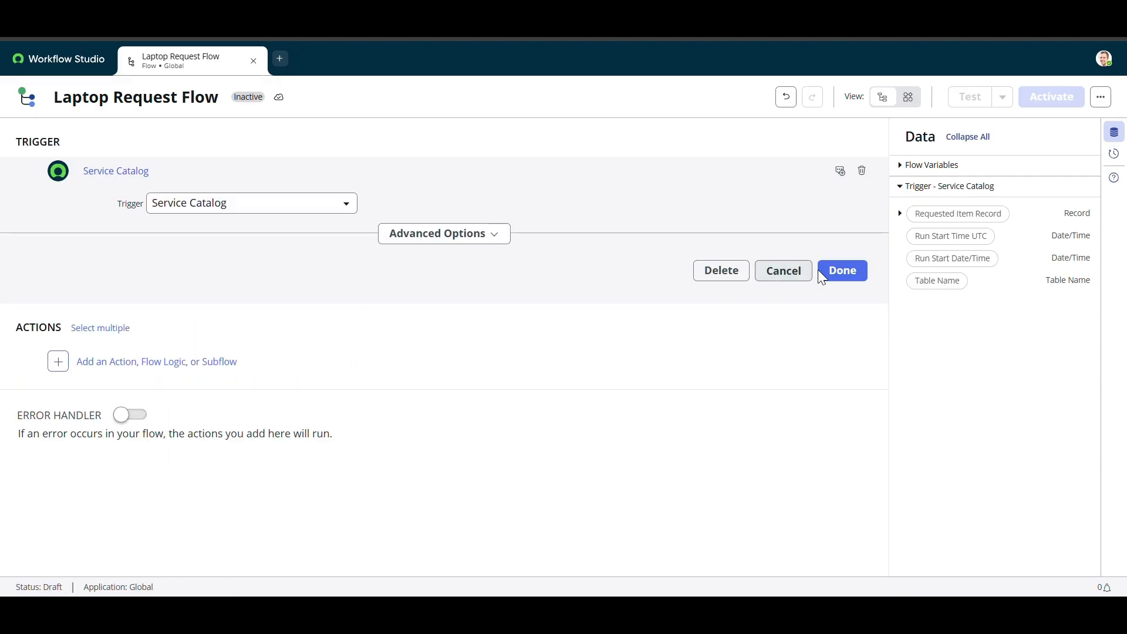
left_click(845, 273)
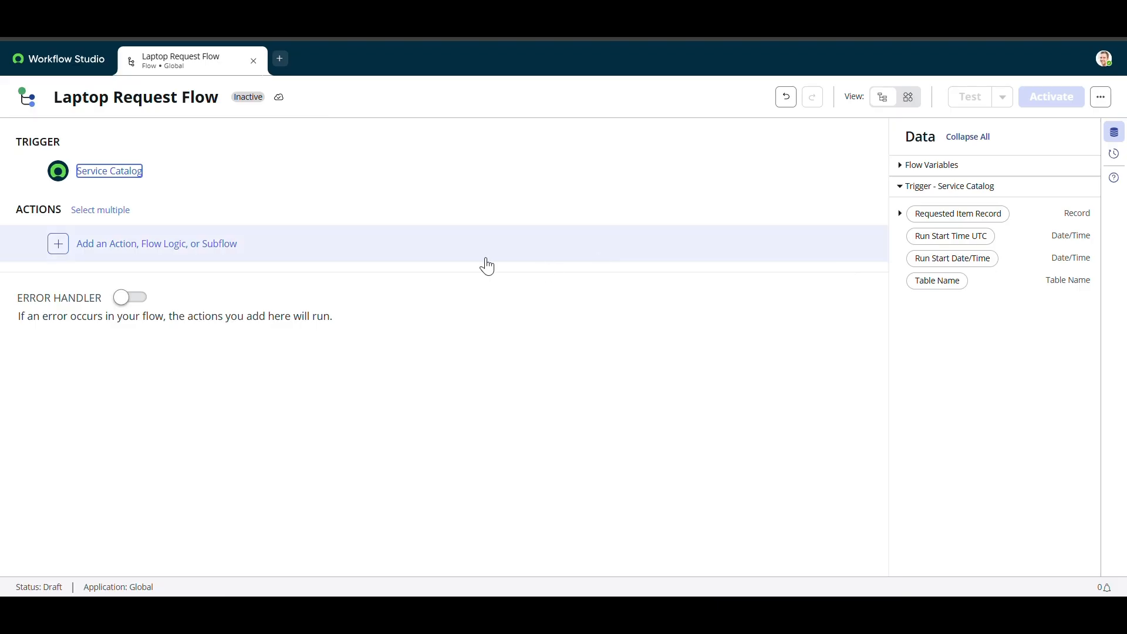
- Add the Get Catalog Variables action from ServiceNow Core as the flow's first action
left_click(119, 252)
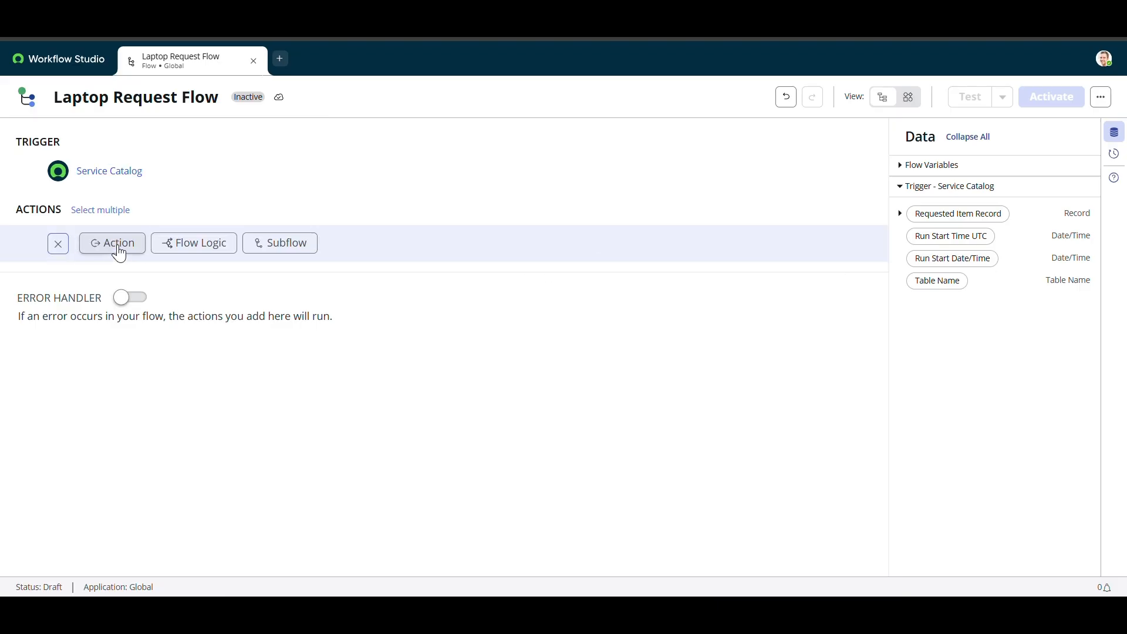
left_click(126, 251)
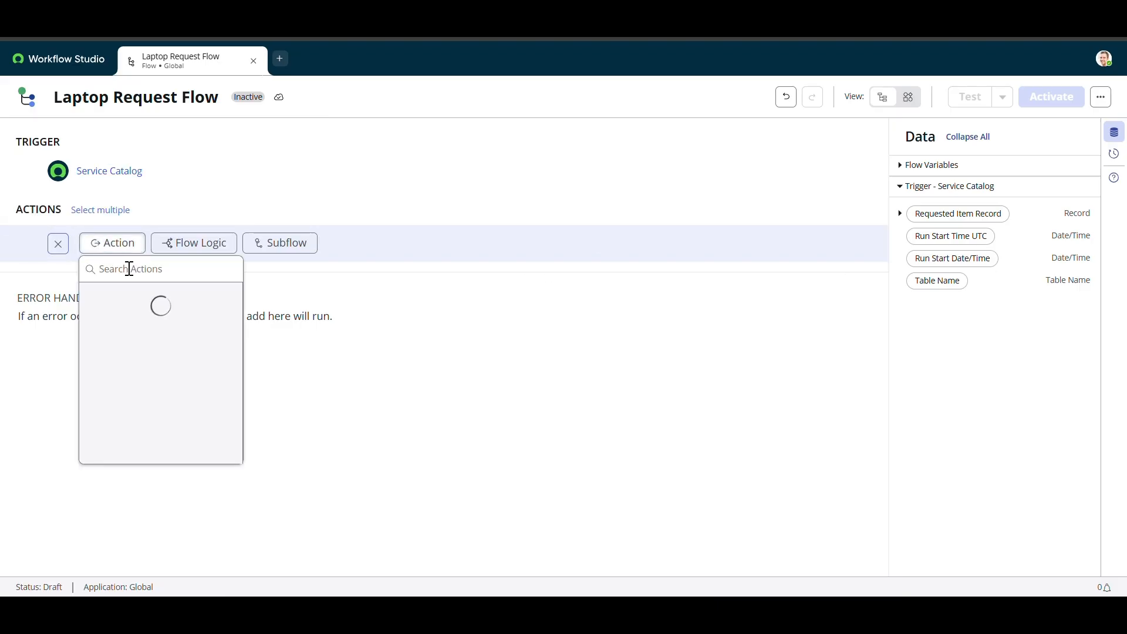
type("get v")
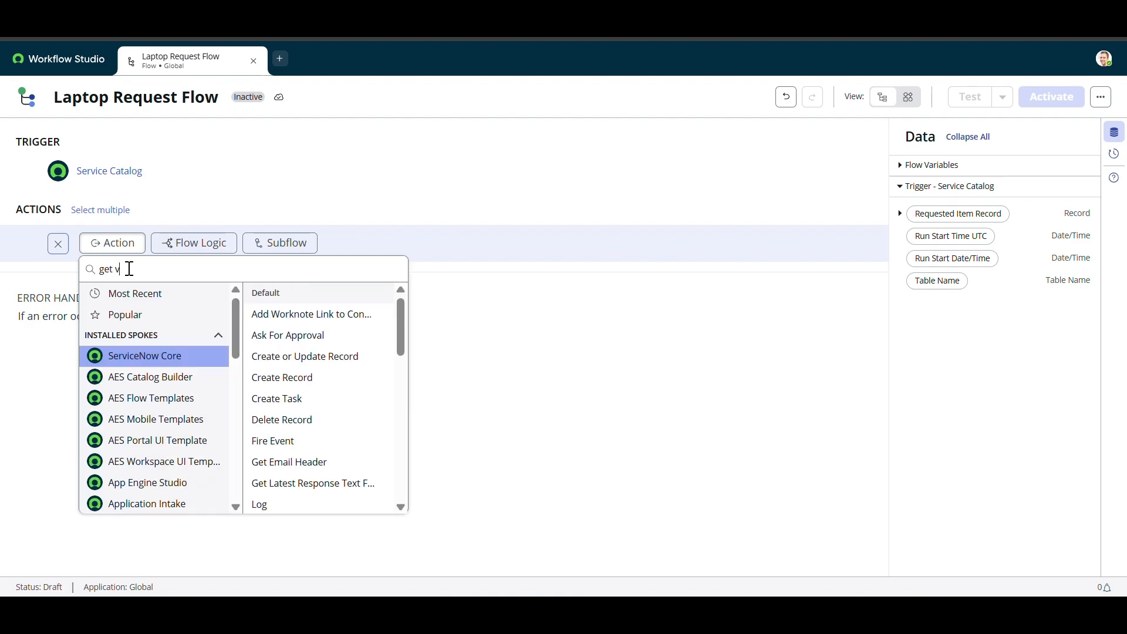
type("a")
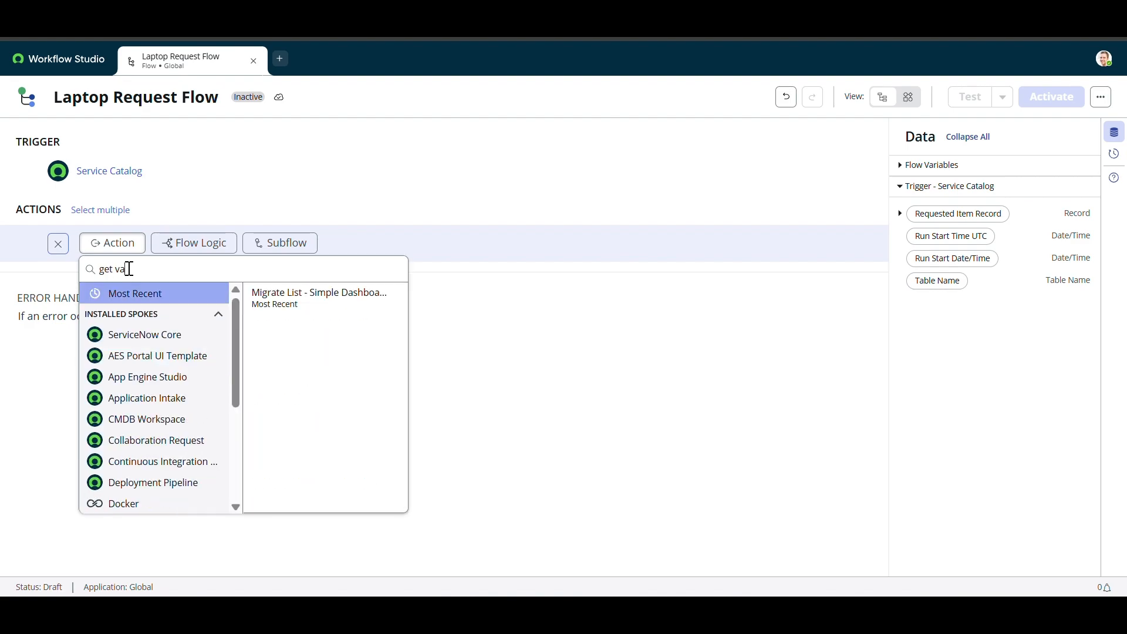
left_click(153, 345)
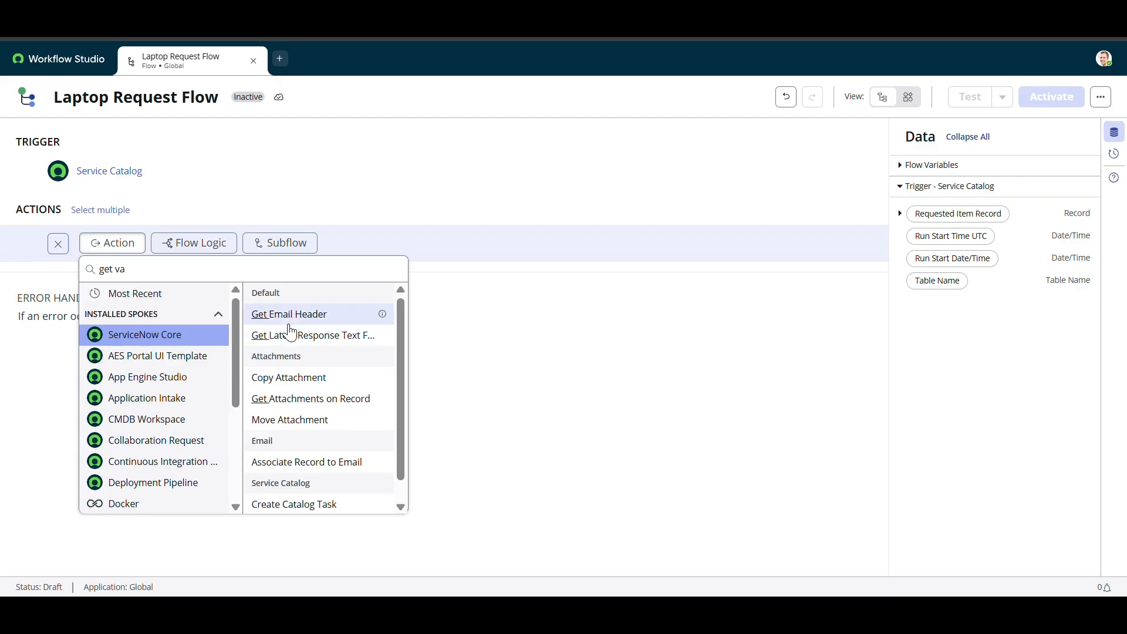
scroll(276, 446, "down", 1)
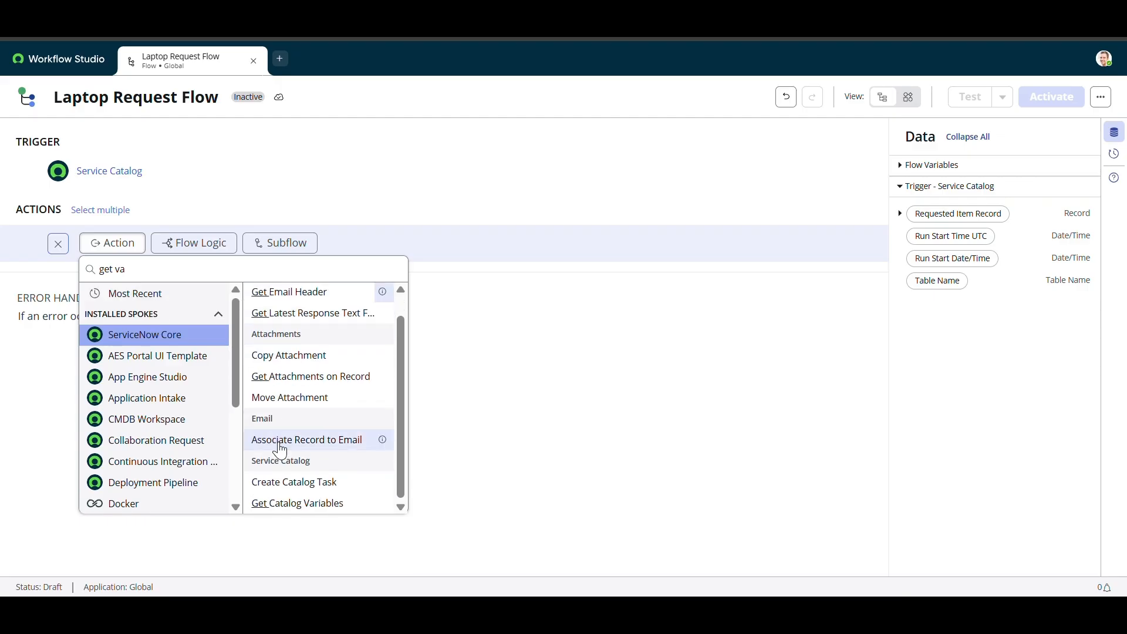
left_click(290, 505)
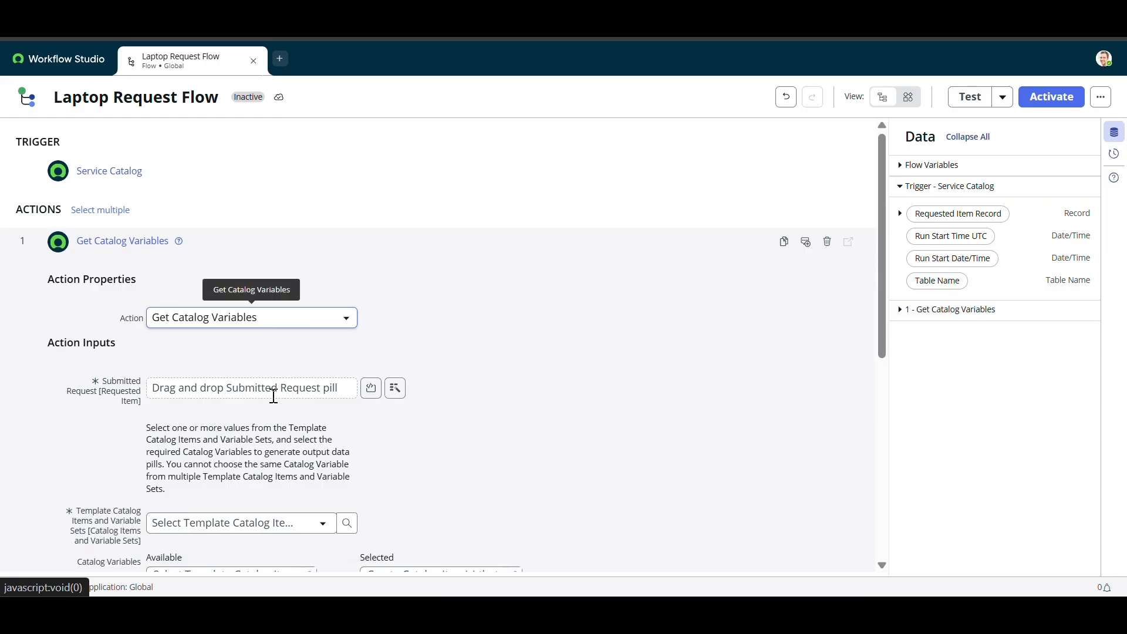
- Set the action's Submitted Request input to the Requested Item Record from the Service Catalog trigger
scroll(228, 411, "down", 1)
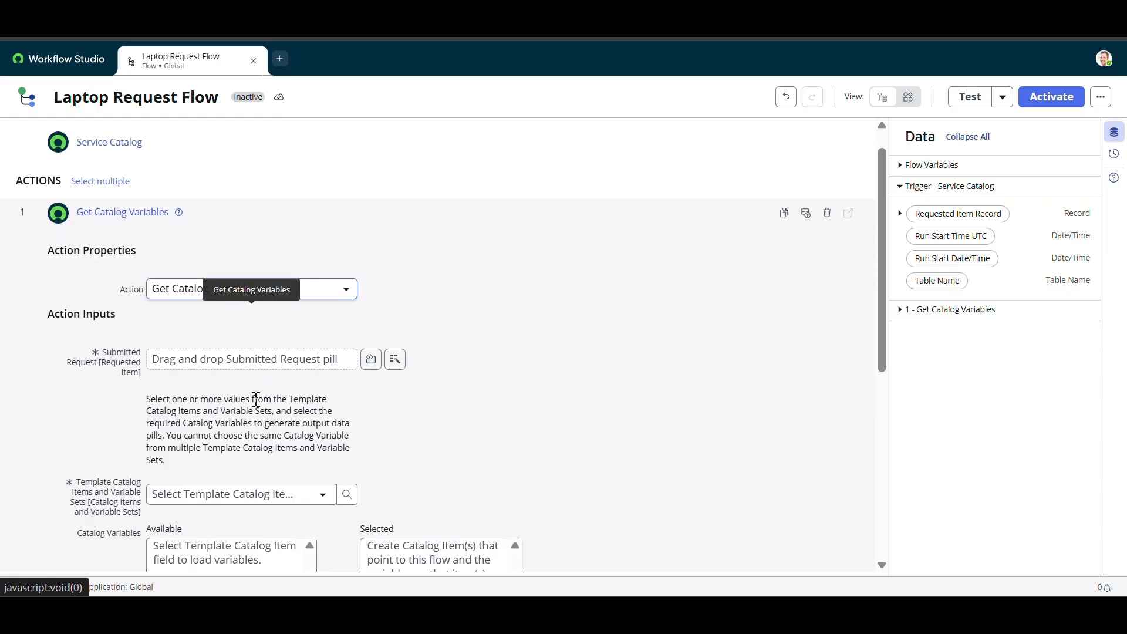
left_click(395, 361)
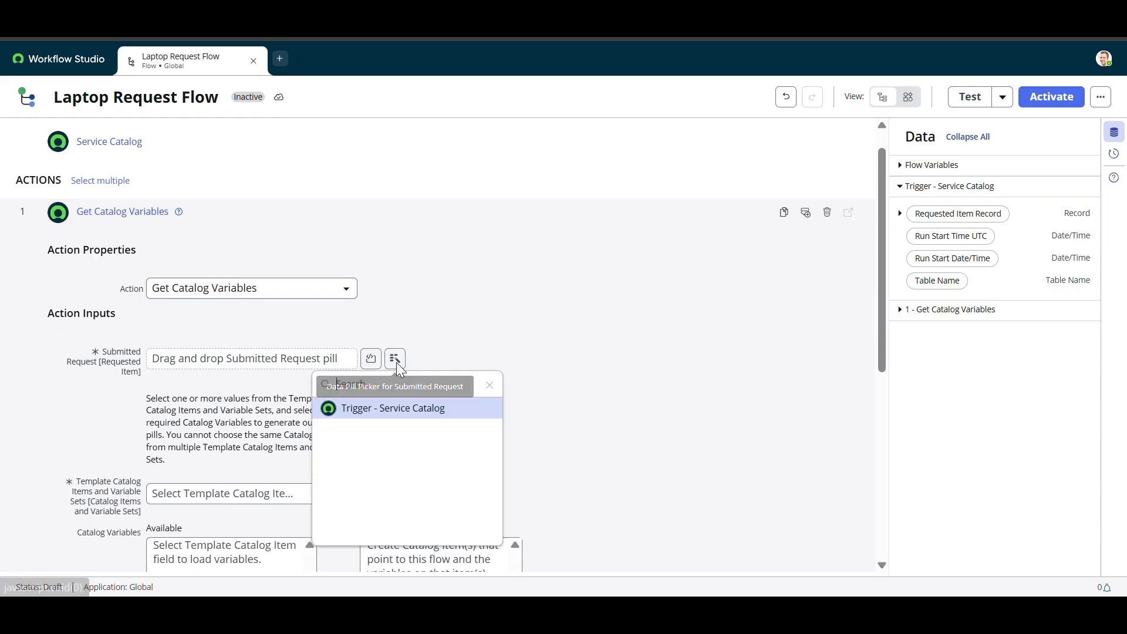
left_click(381, 417)
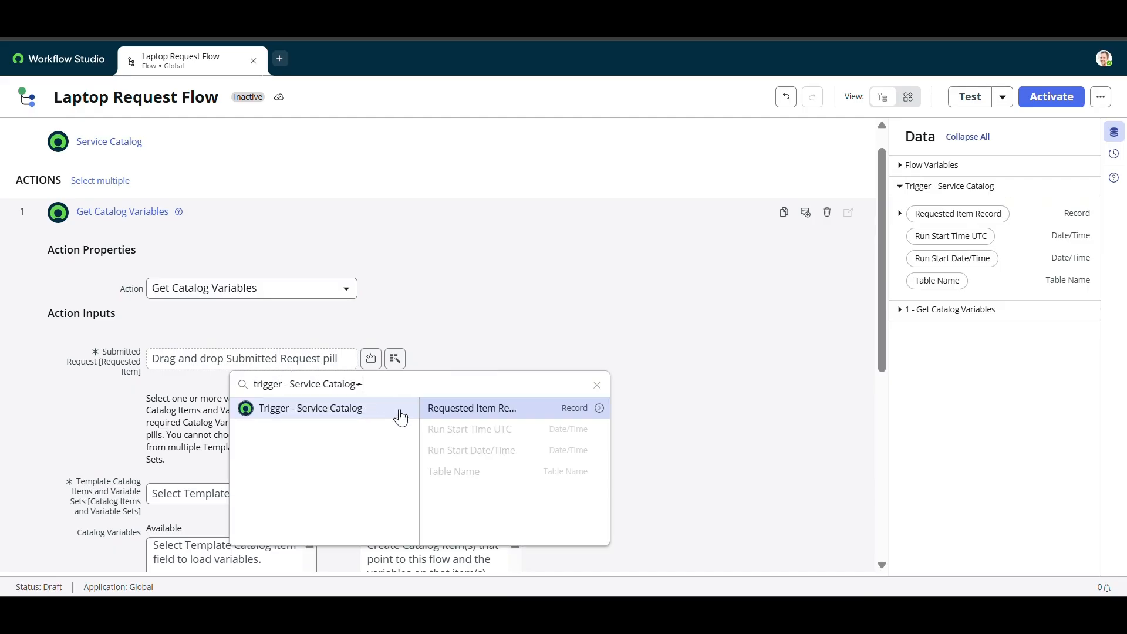
left_click(487, 409)
- Set the Get Catalog Variables action's template catalog item to Request New Laptop
scroll(352, 399, "down", 2)
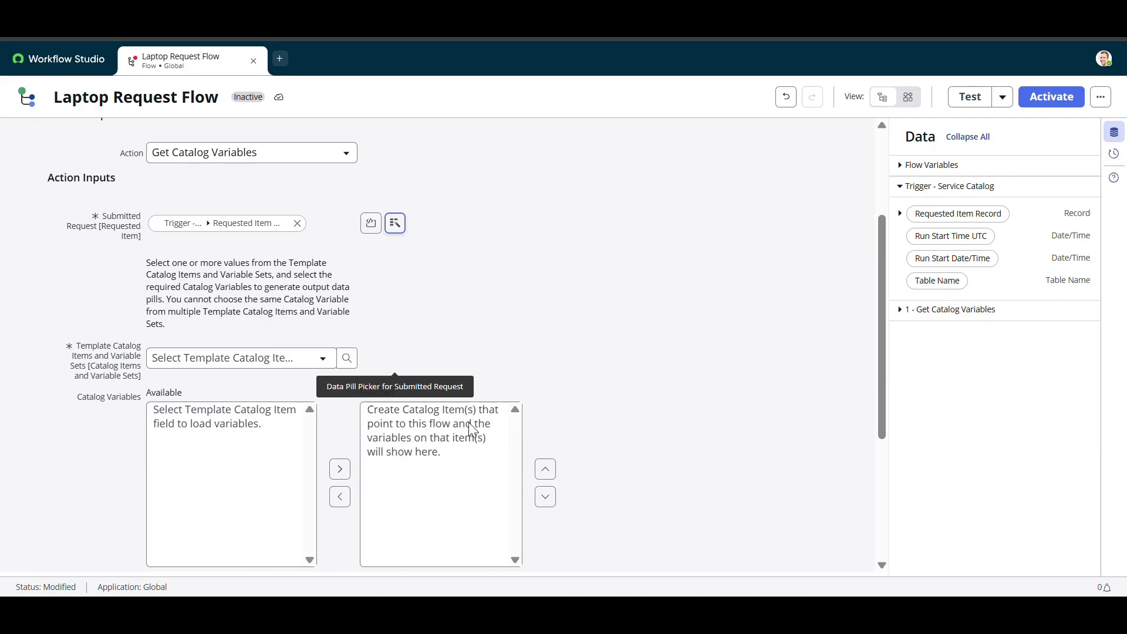
left_click(221, 352)
type("l")
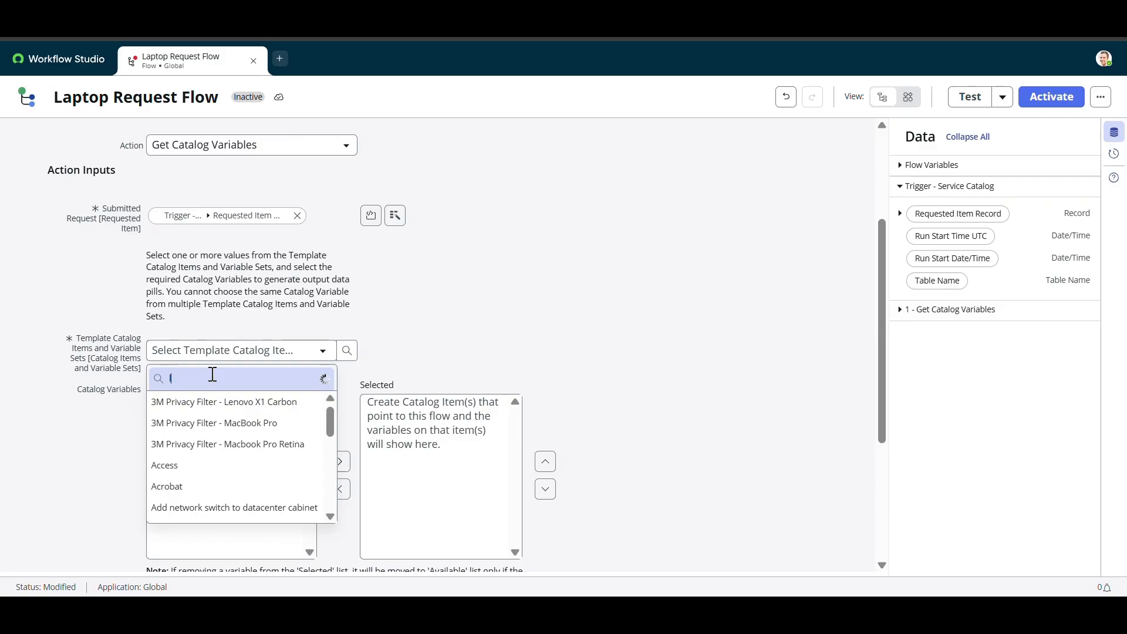
type("aptop")
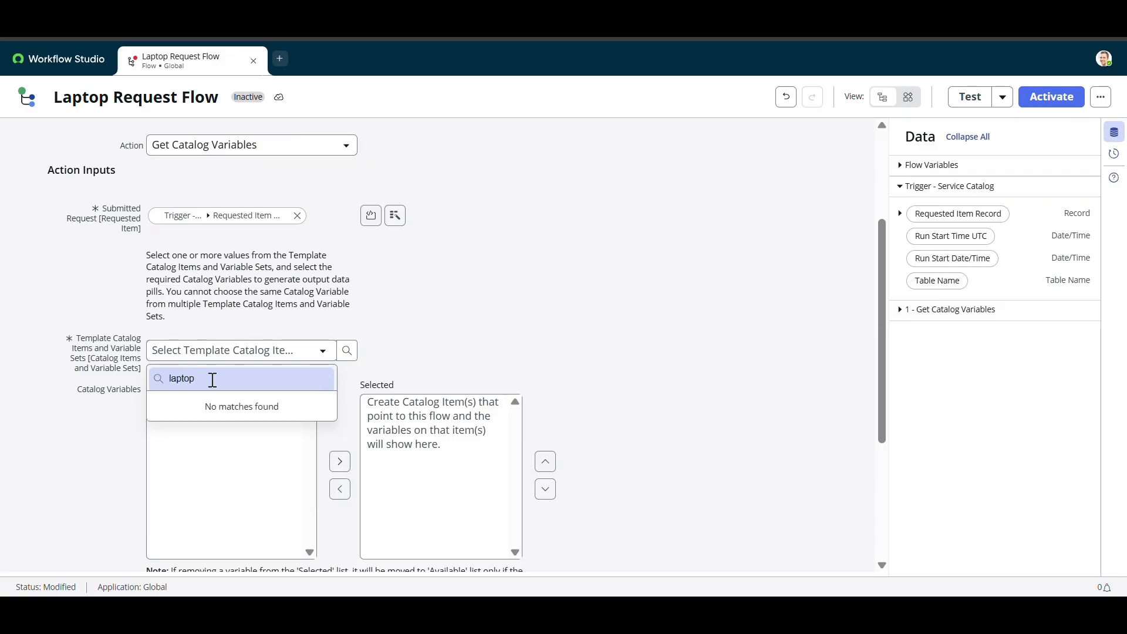
key("BackSpace")
key("BackSpace")
key("BackSpace")
key("BackSpace")
key("BackSpace")
key("BackSpace")
type("request")
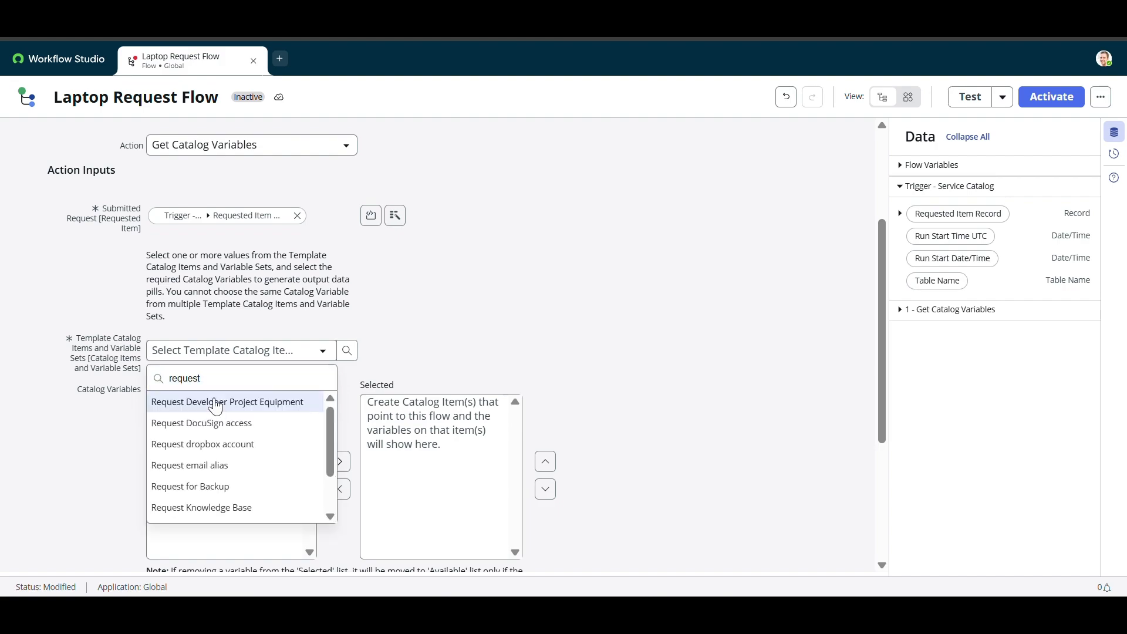
scroll(214, 475, "down", 1)
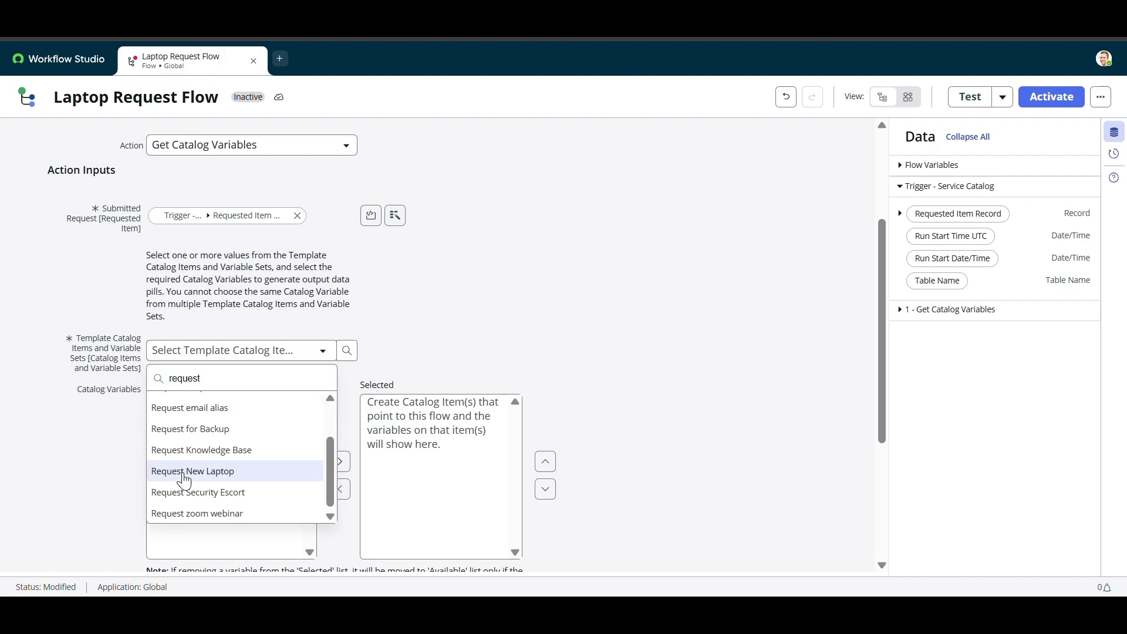
left_click(197, 477)
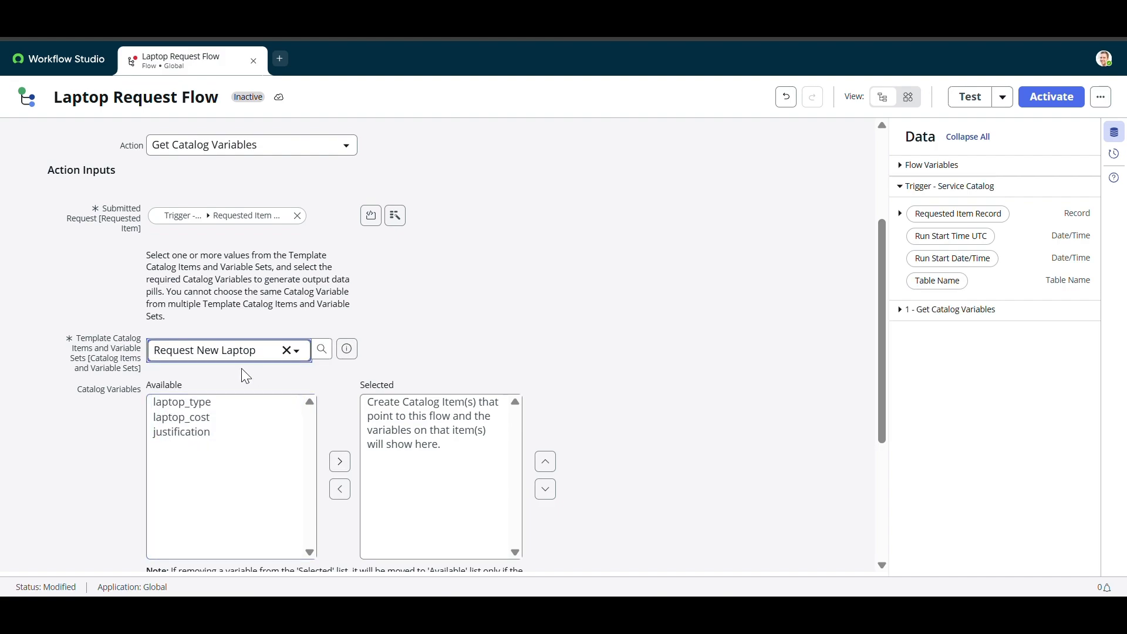
- Add laptop_type, laptop_cost and justification to the action's selected catalog variables and save the action
left_click(224, 428)
key("ctrl+a")
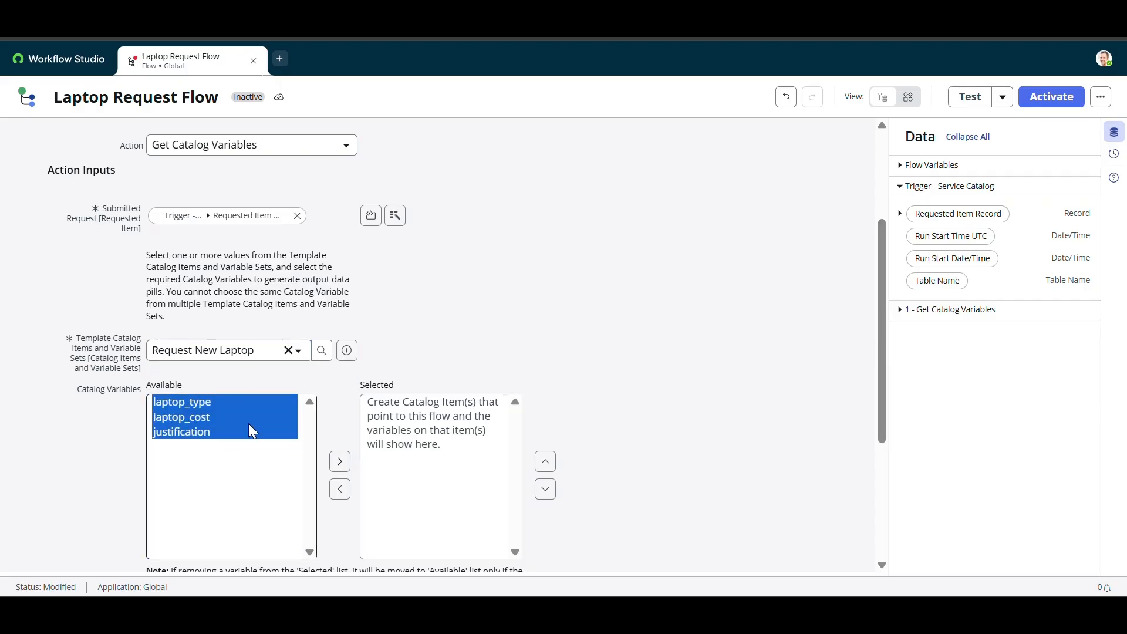
left_click(340, 462)
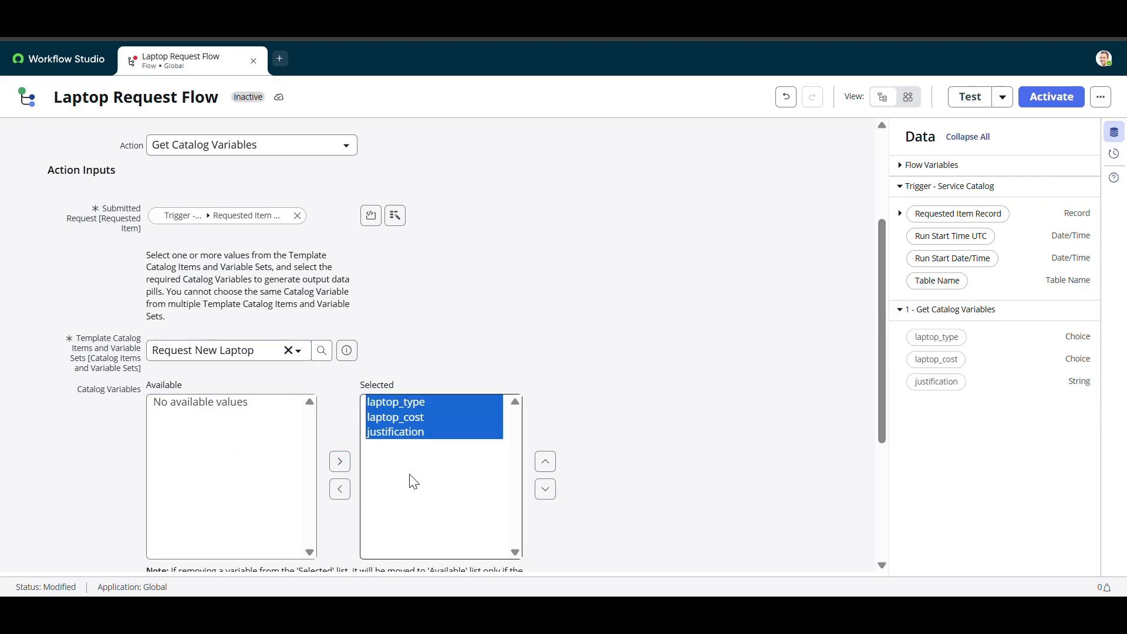
scroll(610, 458, "down", 2)
scroll(639, 457, "up", 1)
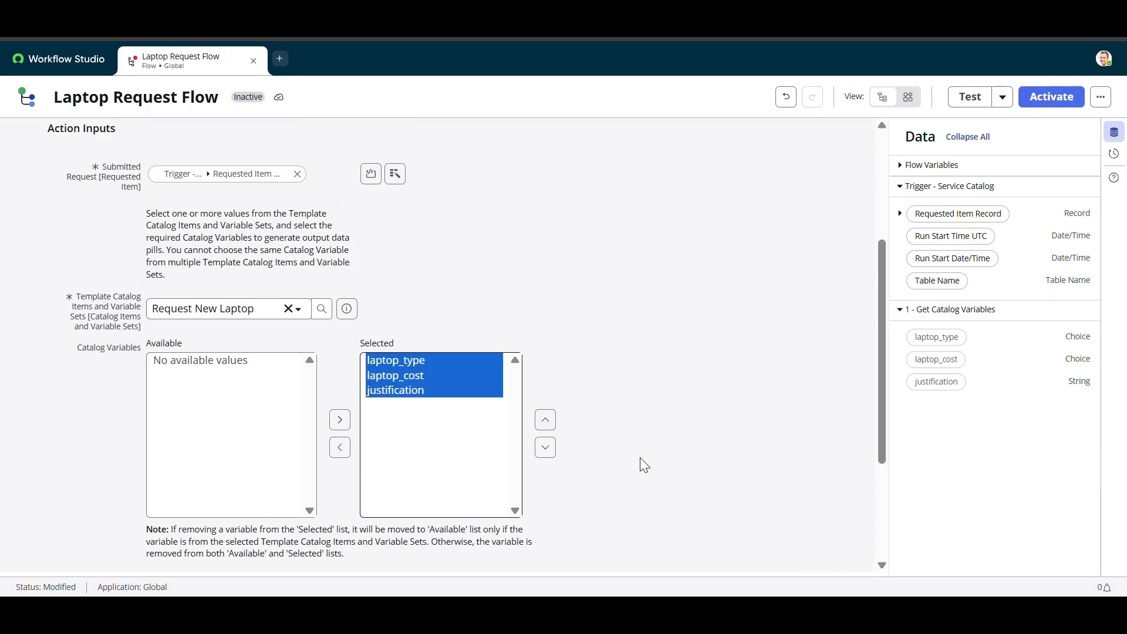
scroll(640, 457, "down", 3)
left_click(826, 457)
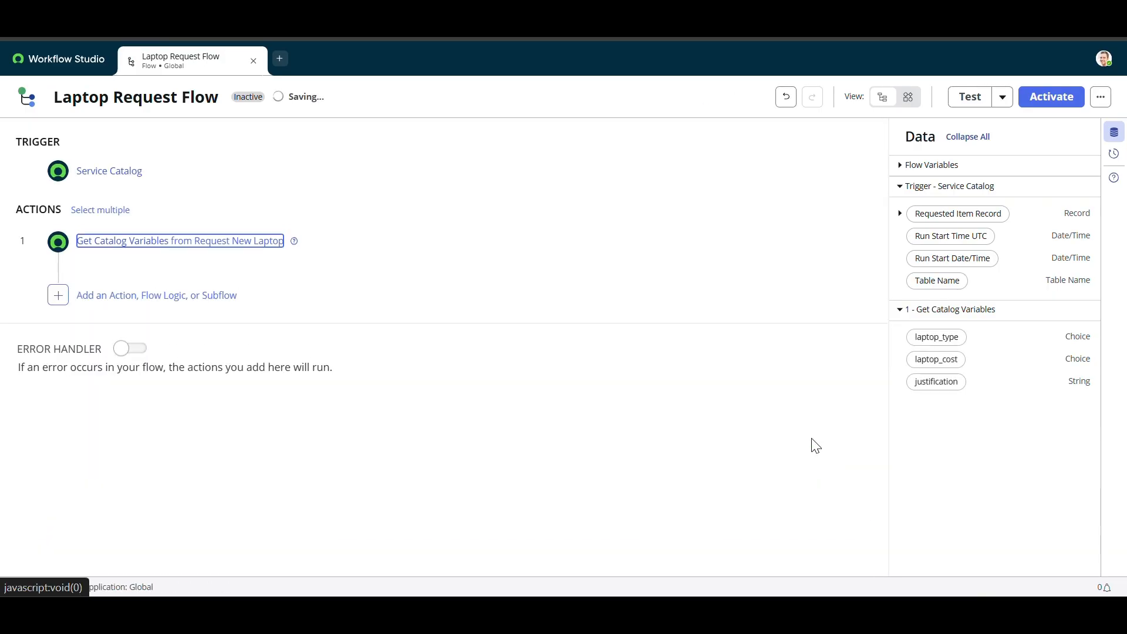
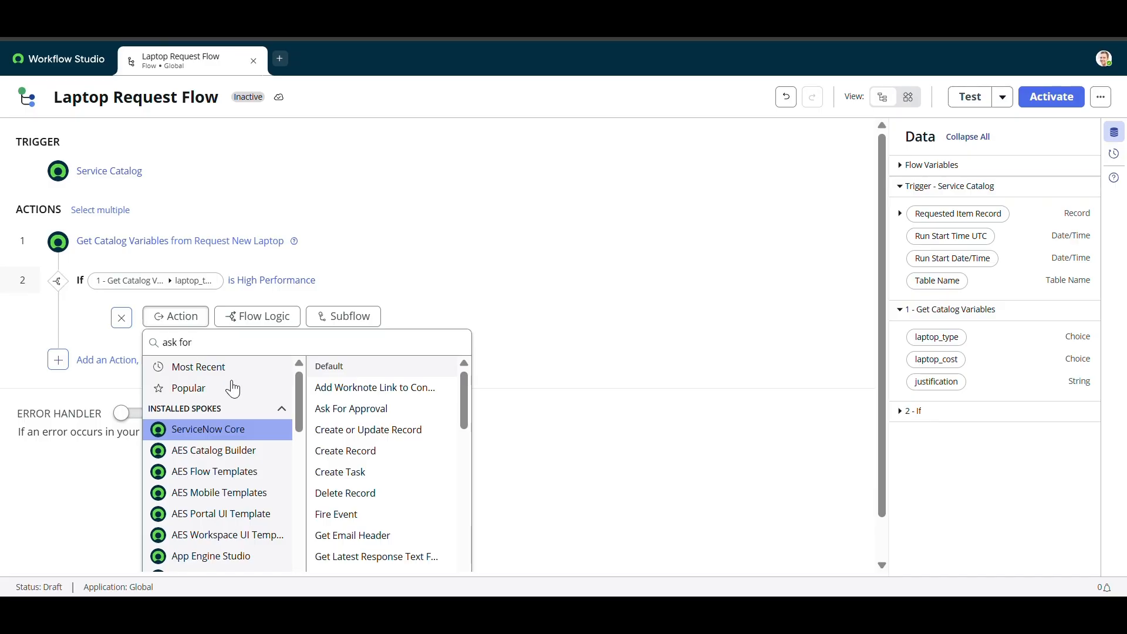
- Add an Ask For Approval action under the High Performance condition, using the trigger's Requested Item Record as its record
left_click(344, 371)
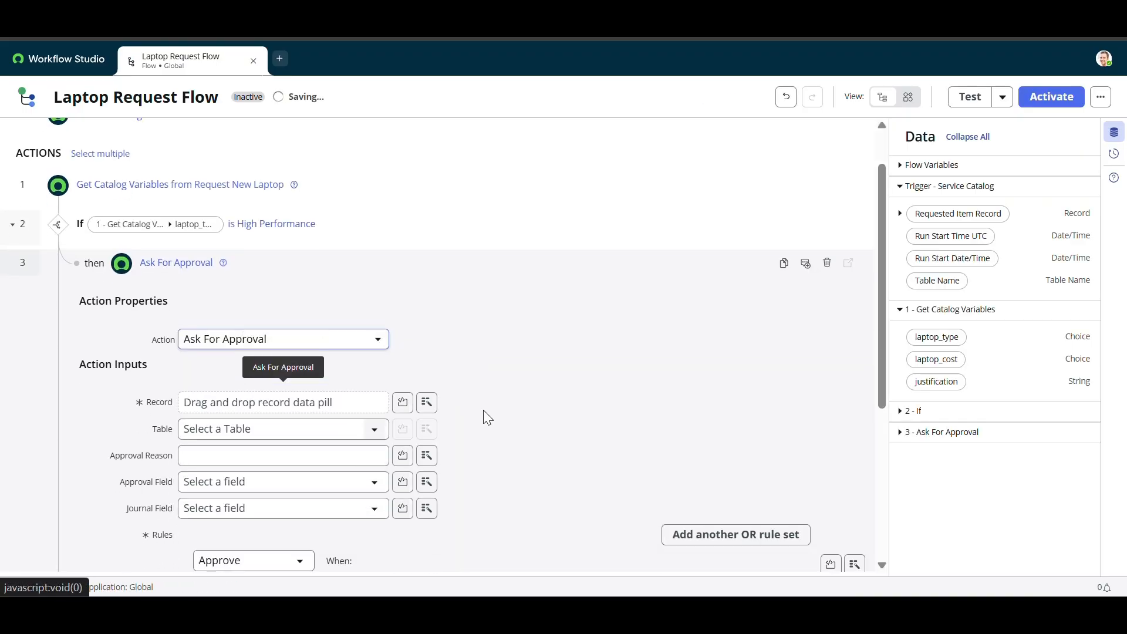
left_click(427, 374)
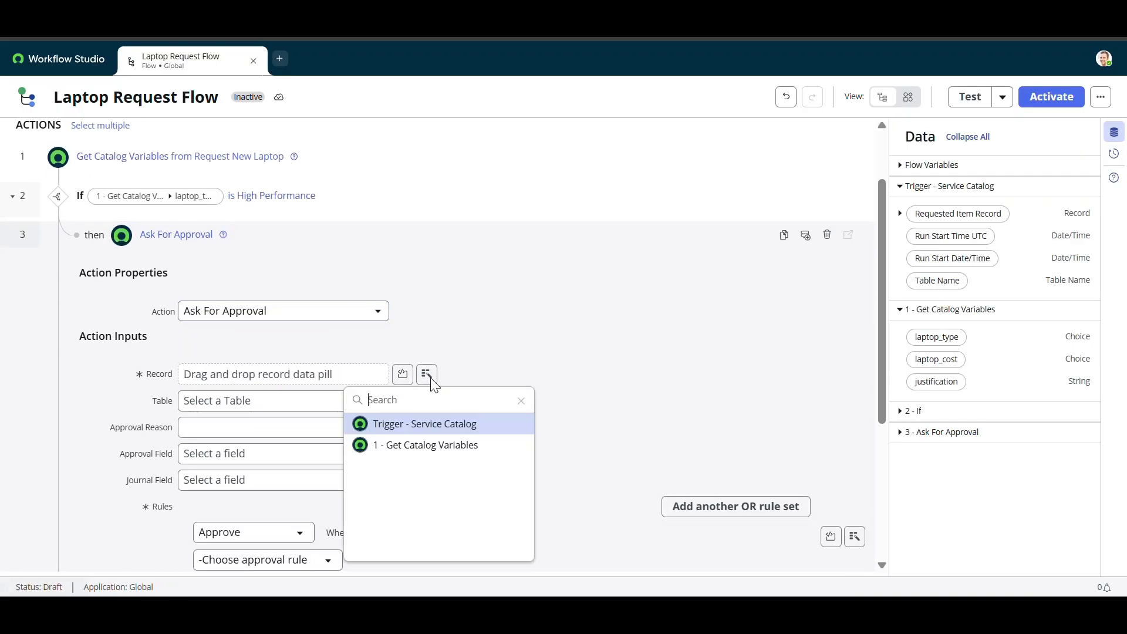
left_click(449, 433)
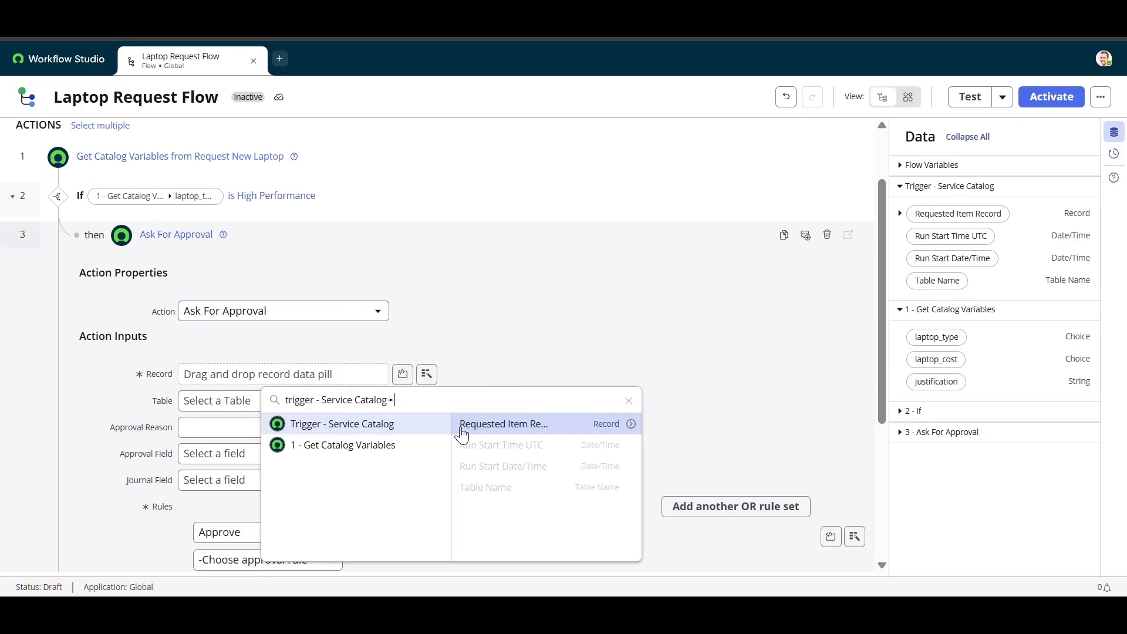
left_click(575, 426)
- Set the approval rule to Anyone approves, with the Manager of the requested item's Requested for user as approver
scroll(525, 399, "down", 2)
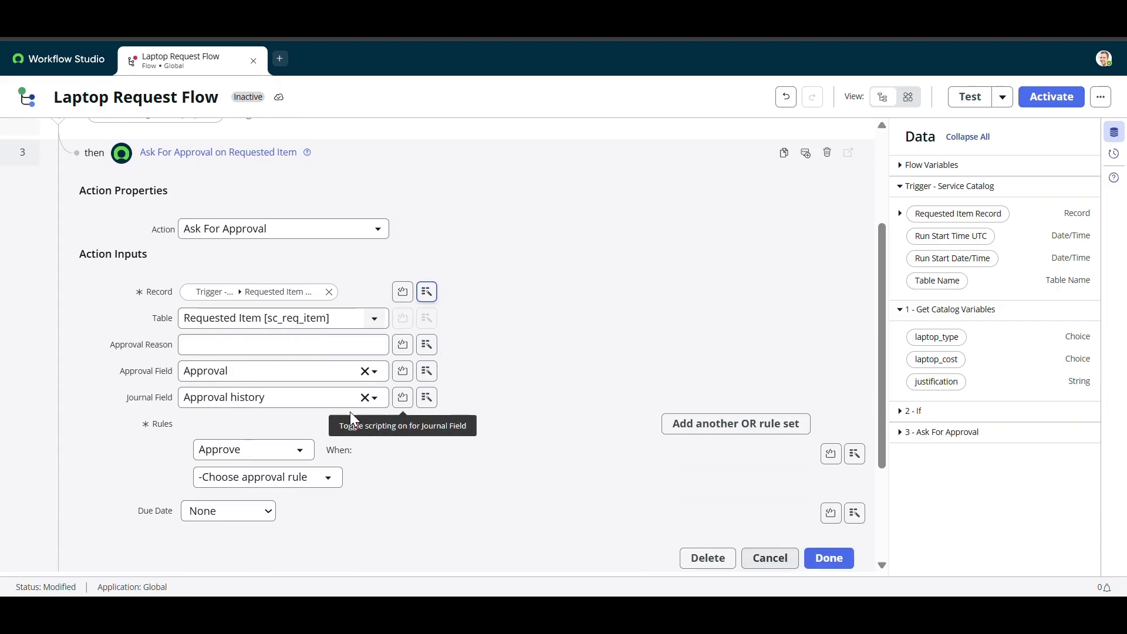
scroll(361, 433, "down", 1)
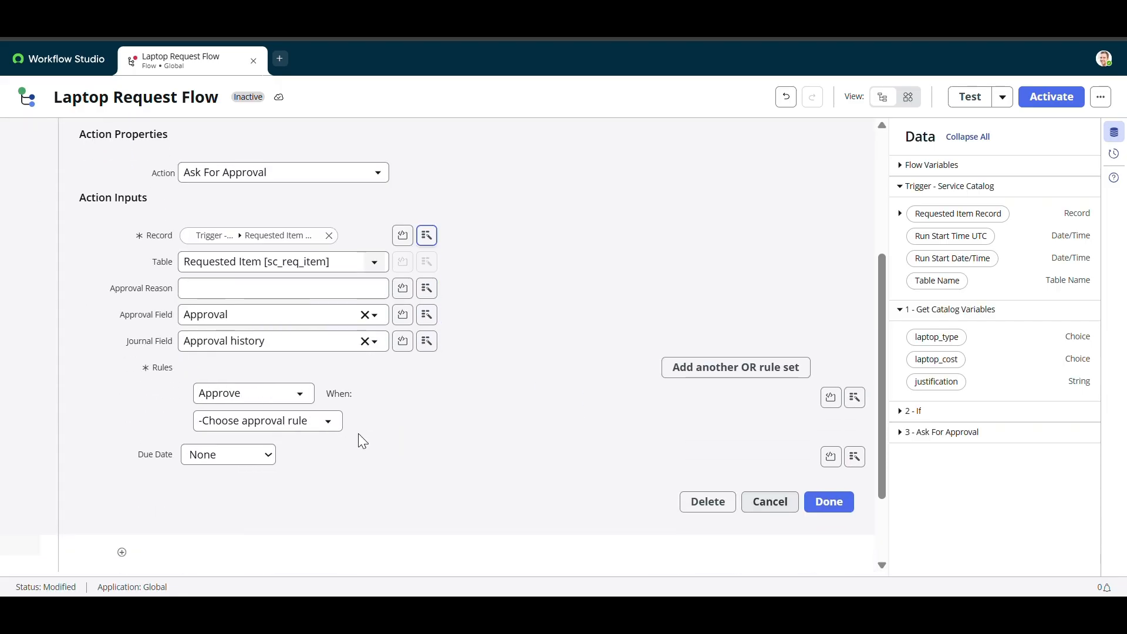
left_click(284, 420)
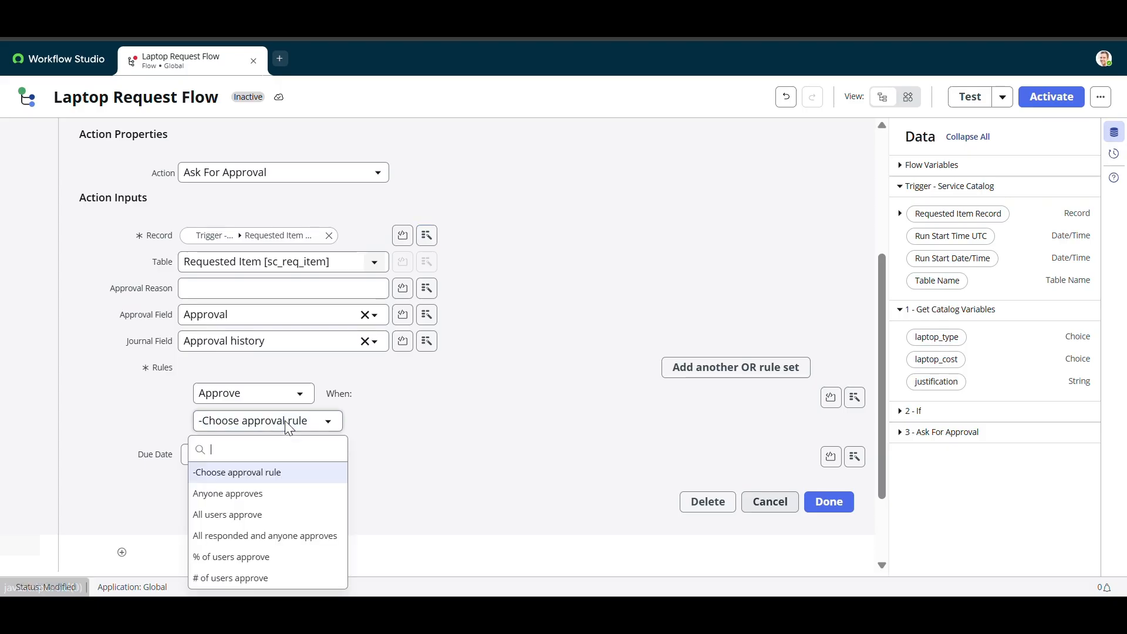
left_click(259, 503)
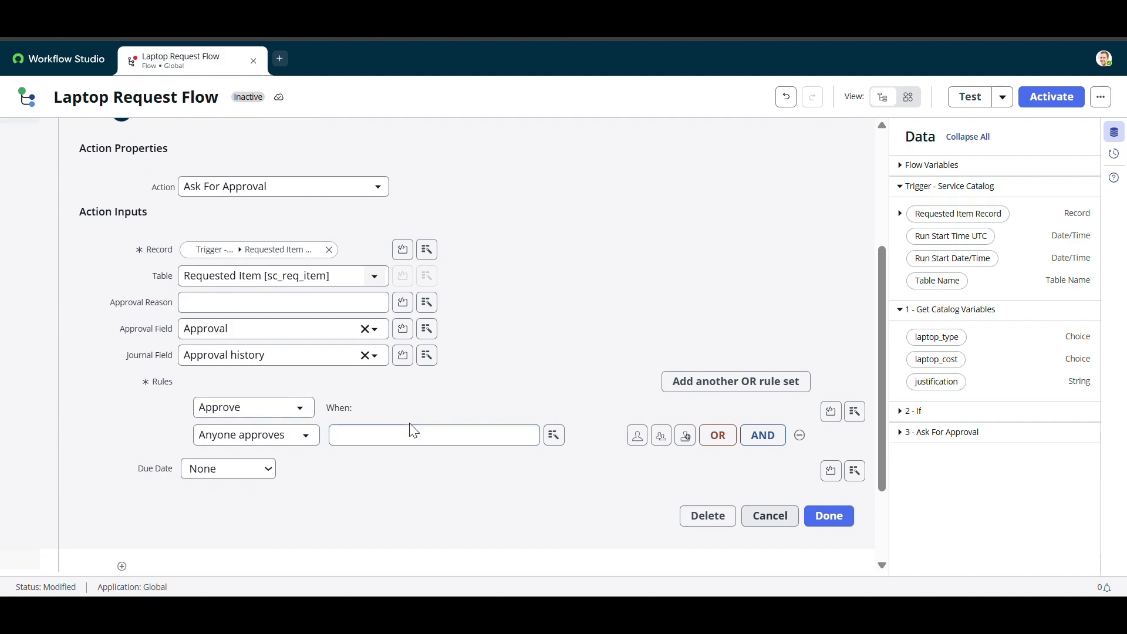
left_click(554, 438)
left_click(558, 284)
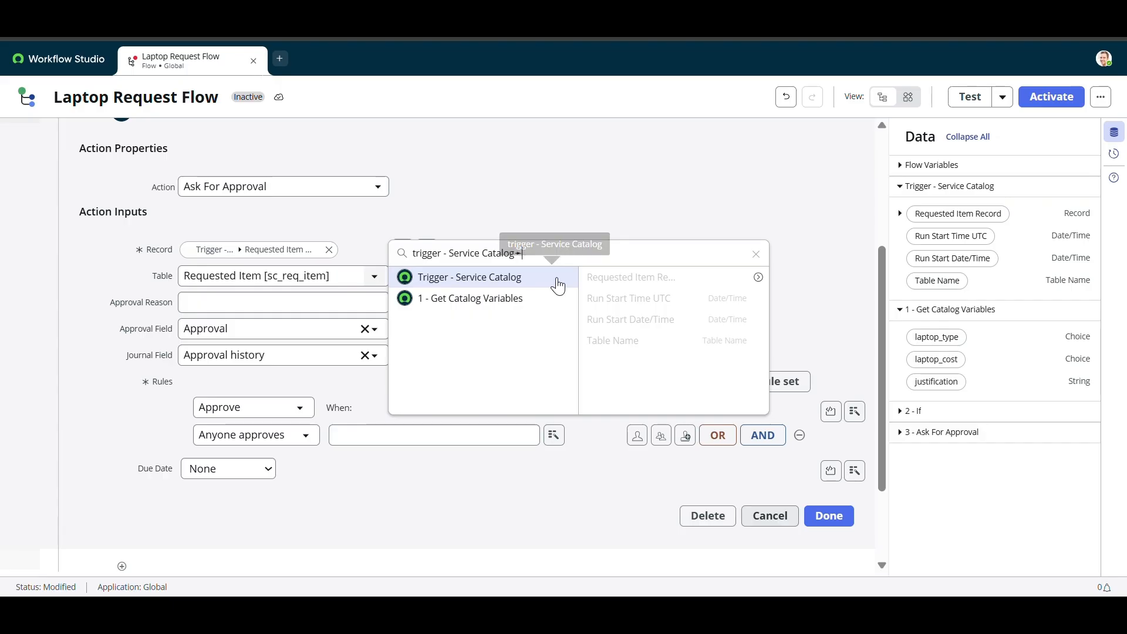
left_click(756, 278)
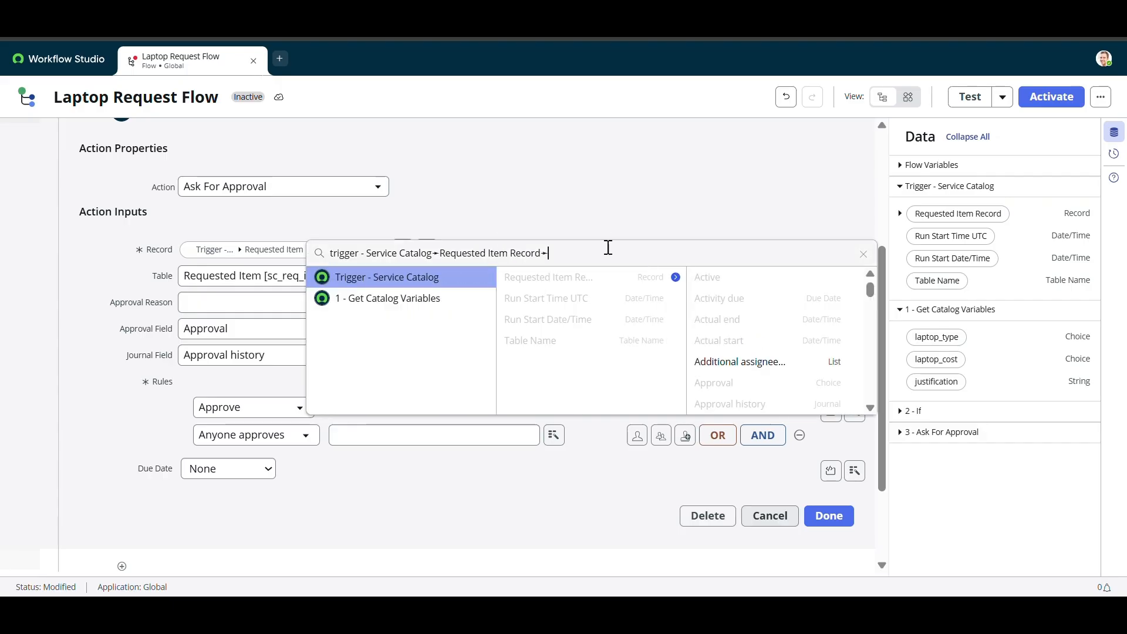
type("requ")
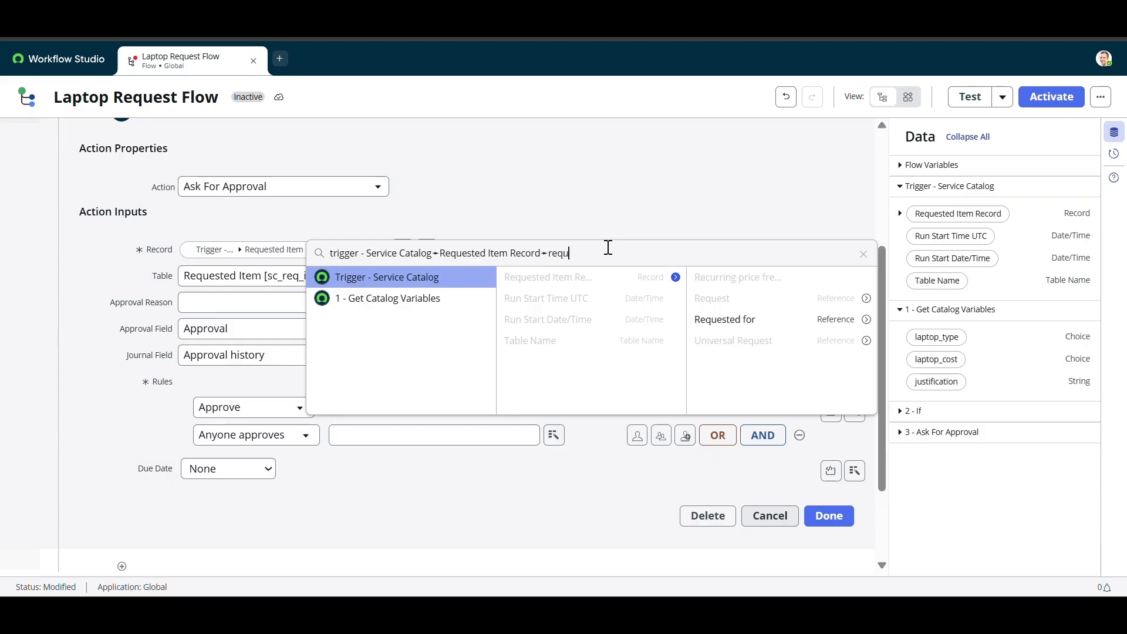
type("est")
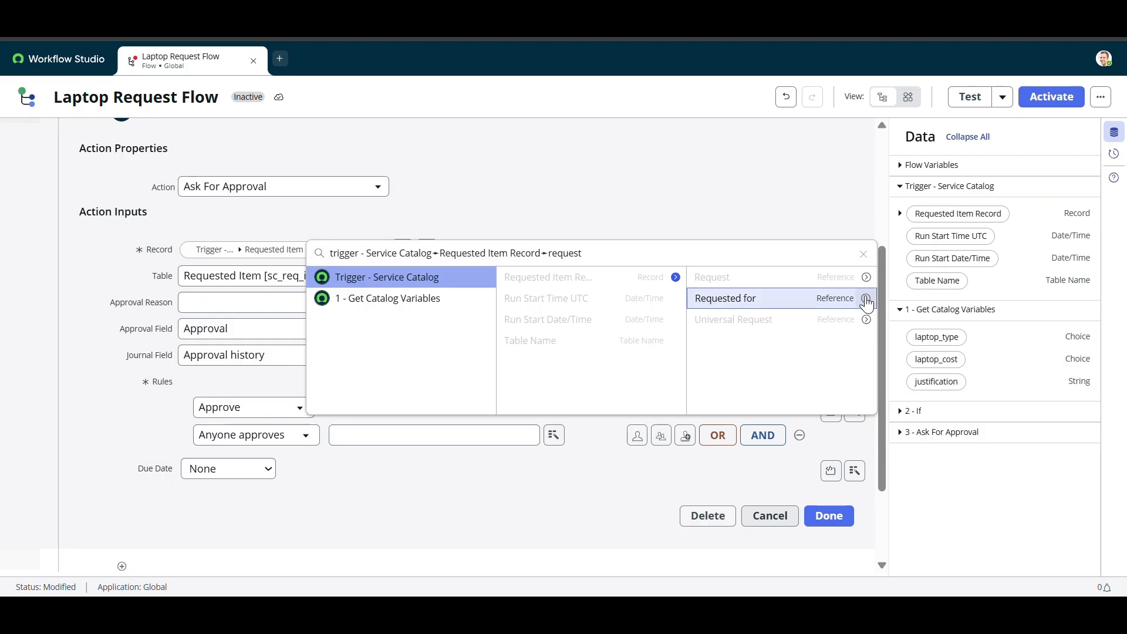
left_click(866, 299)
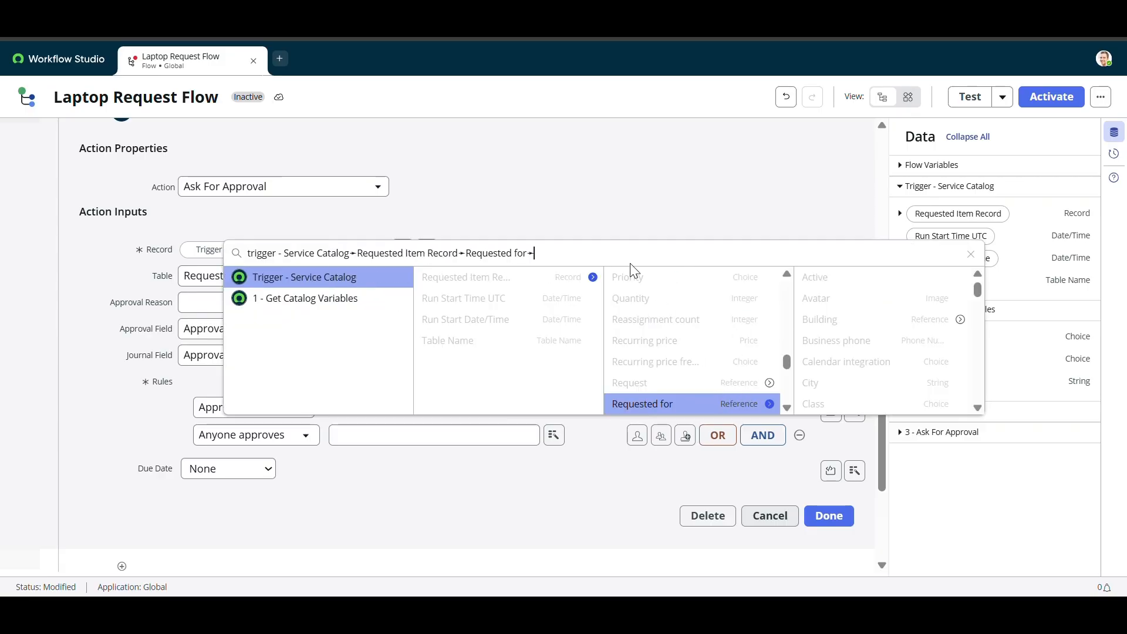
type("mana")
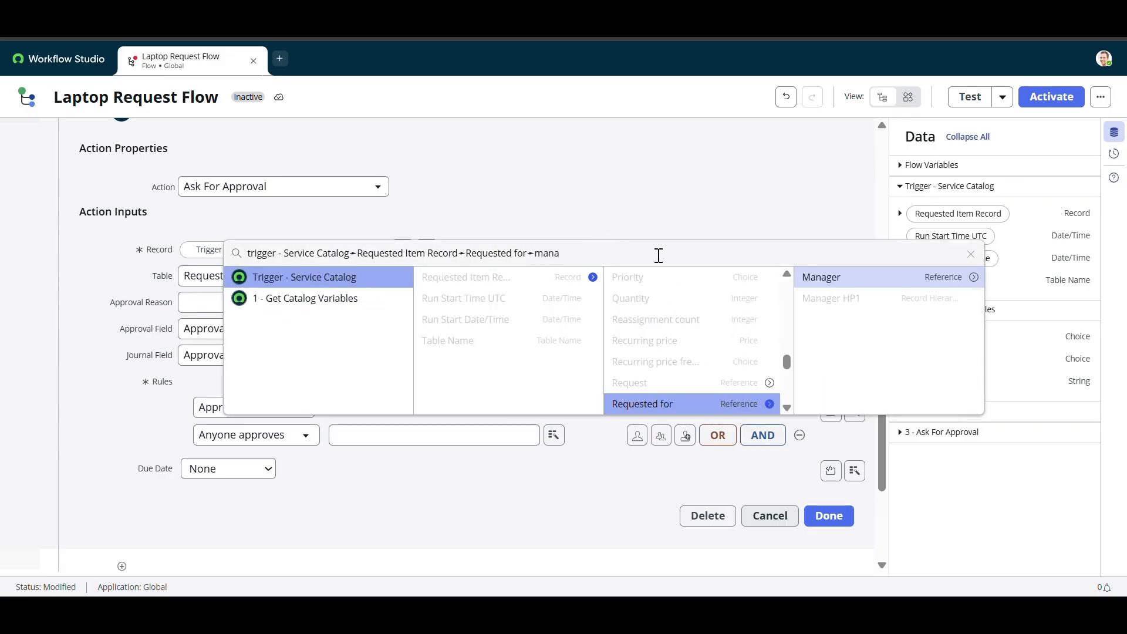
left_click(829, 277)
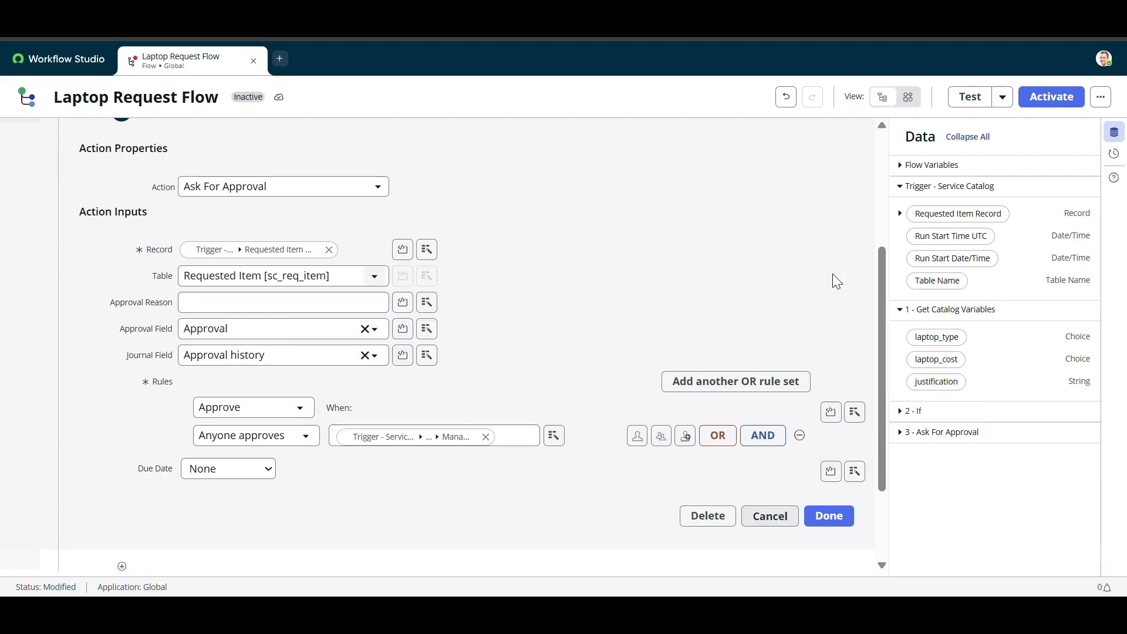
- Add an AND rule of Anyone approves for the IT Securities group and save the approval action
scroll(611, 345, "down", 1)
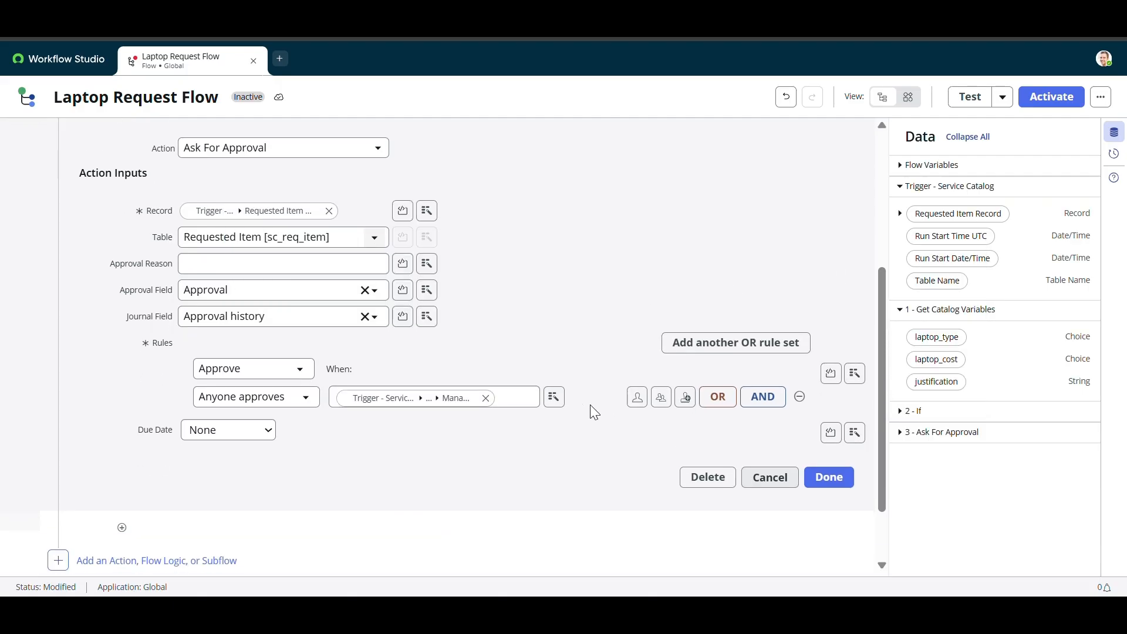
left_click(761, 397)
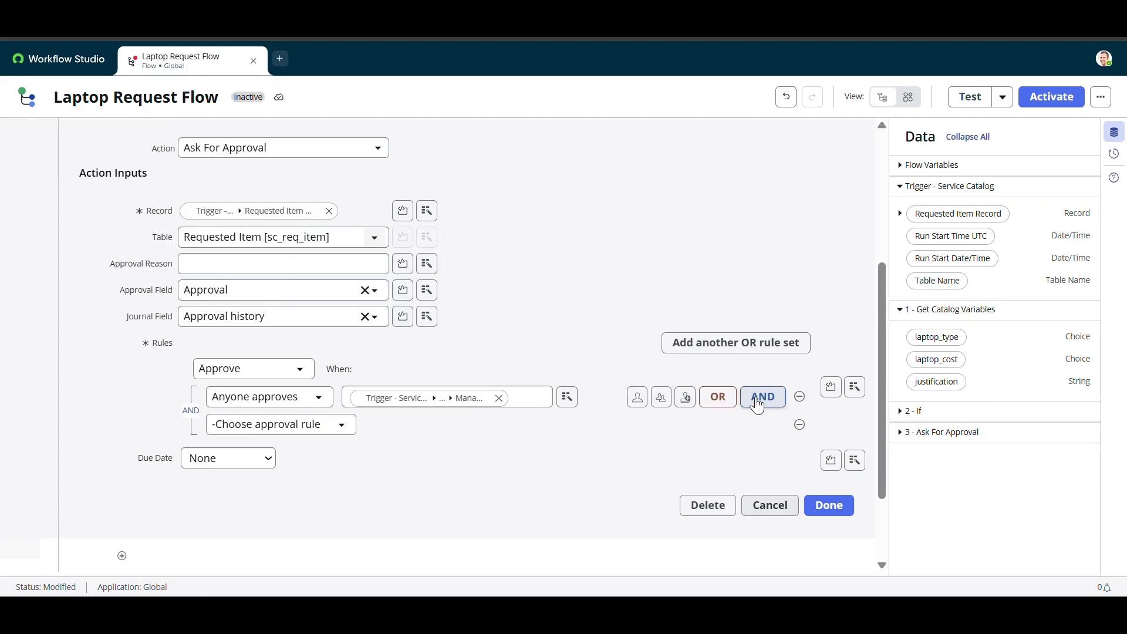
left_click(317, 428)
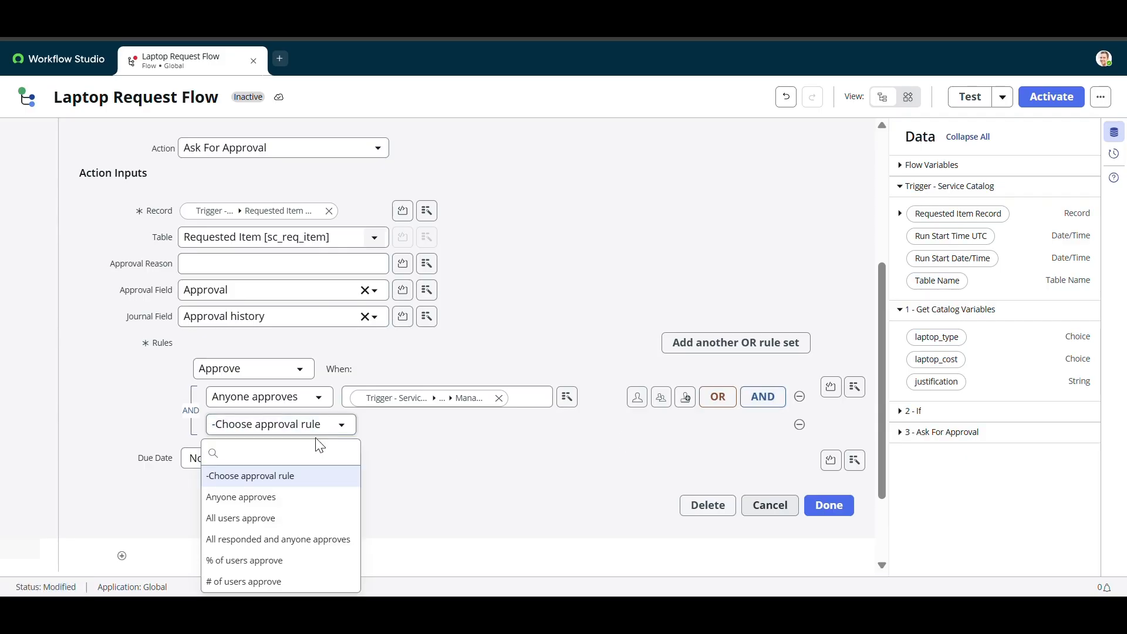
left_click(288, 497)
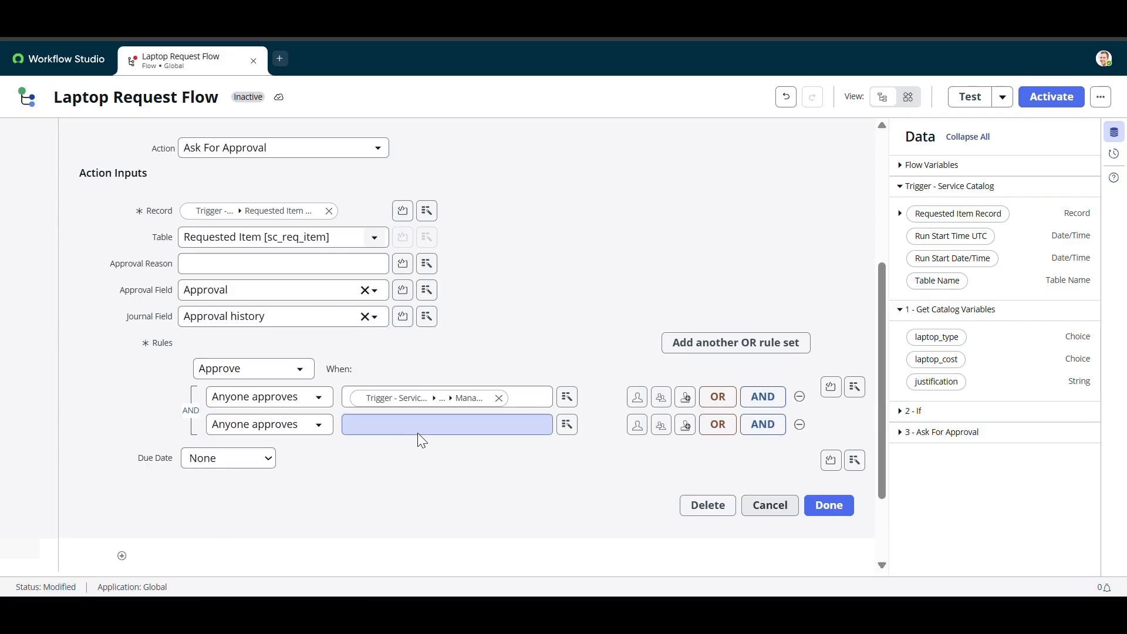
left_click(662, 426)
left_click(648, 469)
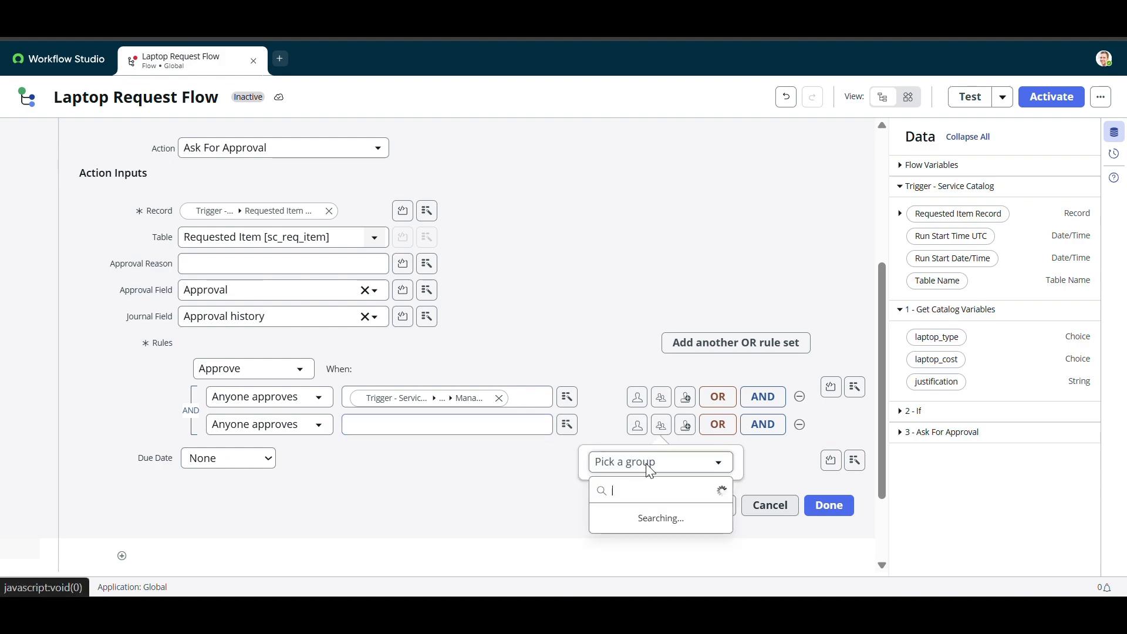
type("It")
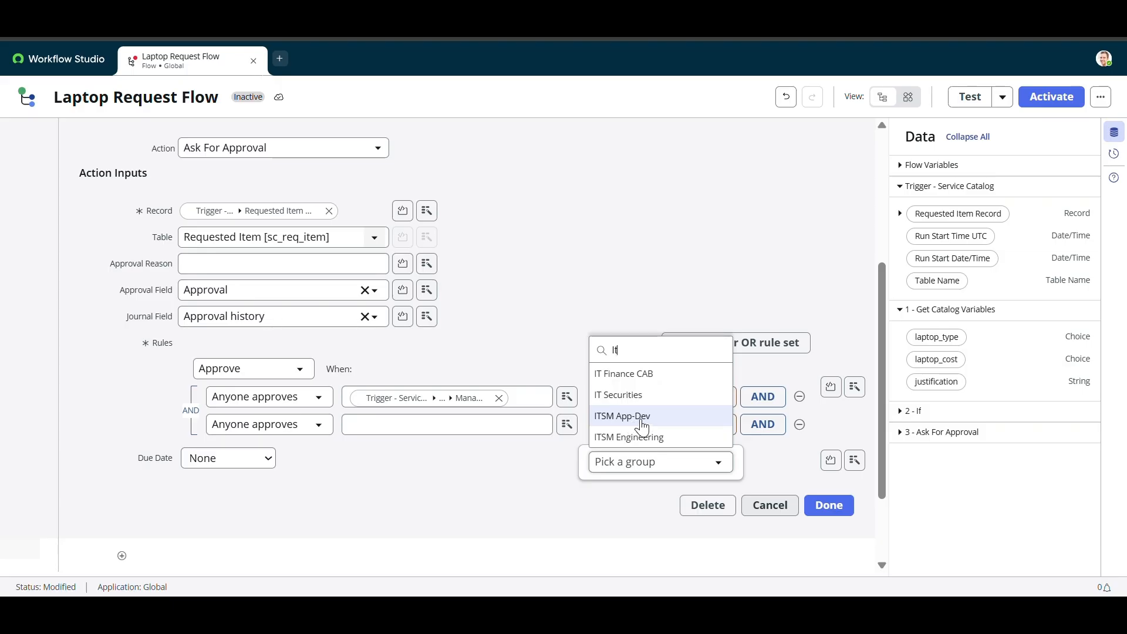
left_click(621, 395)
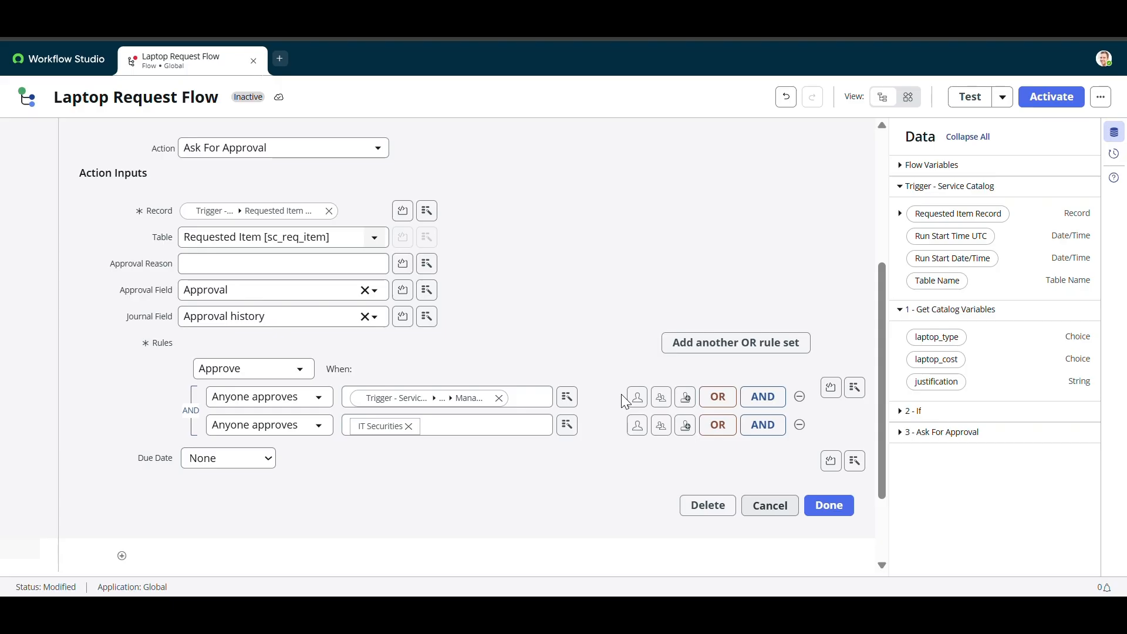
left_click(837, 508)
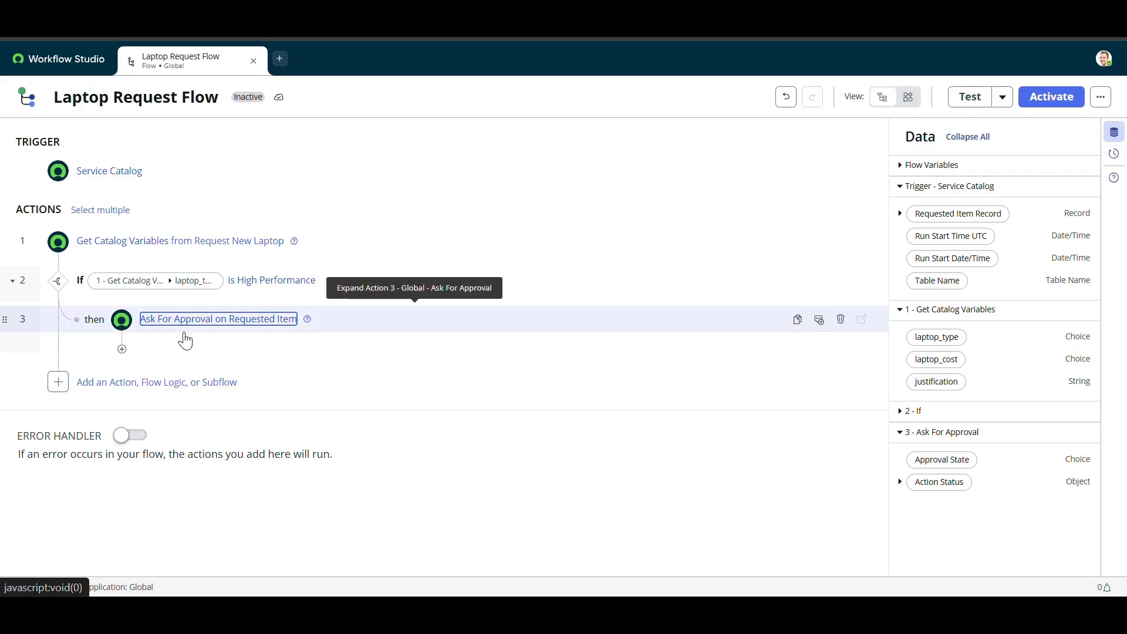
- Add a nested If after the approval action, conditioned on the Ask For Approval action's Approval State is Approved, and save it
left_click(122, 351)
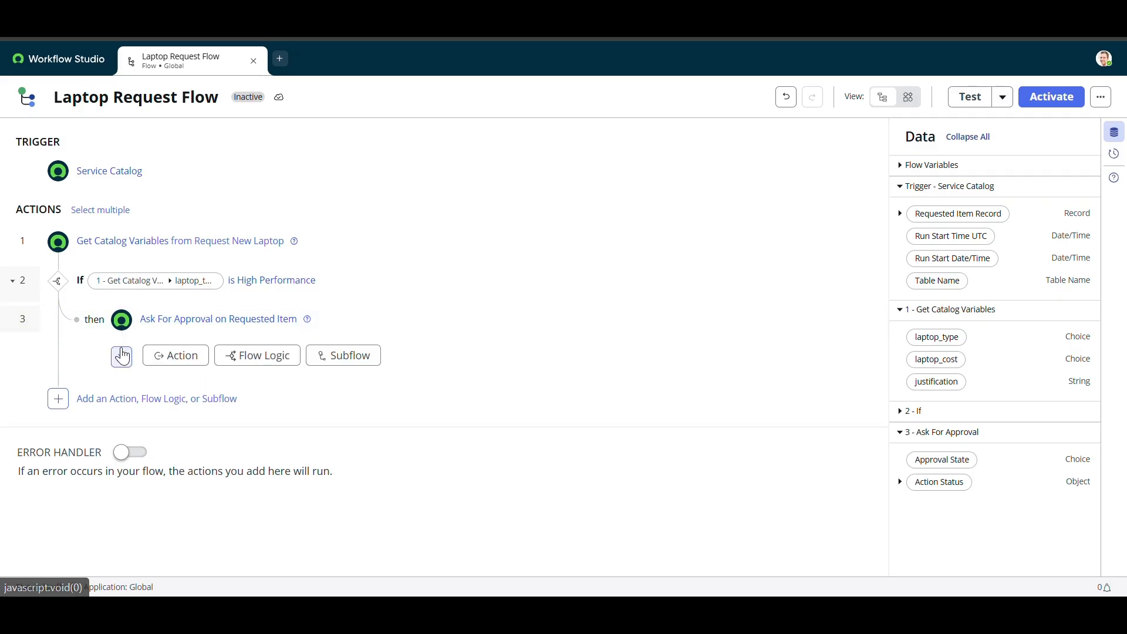
left_click(249, 365)
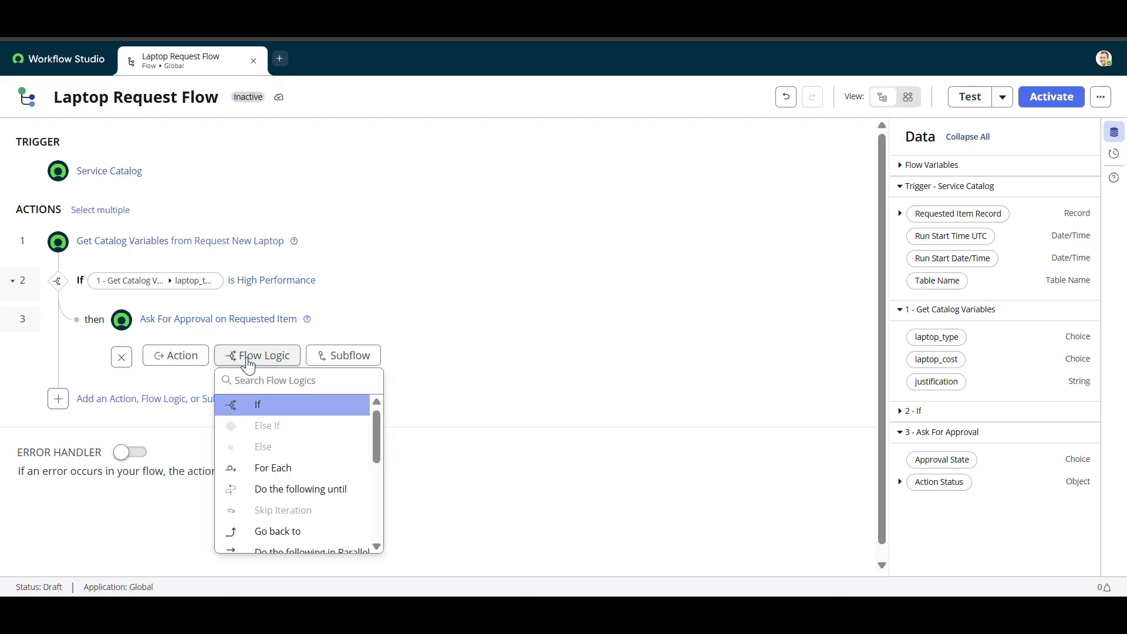
left_click(260, 404)
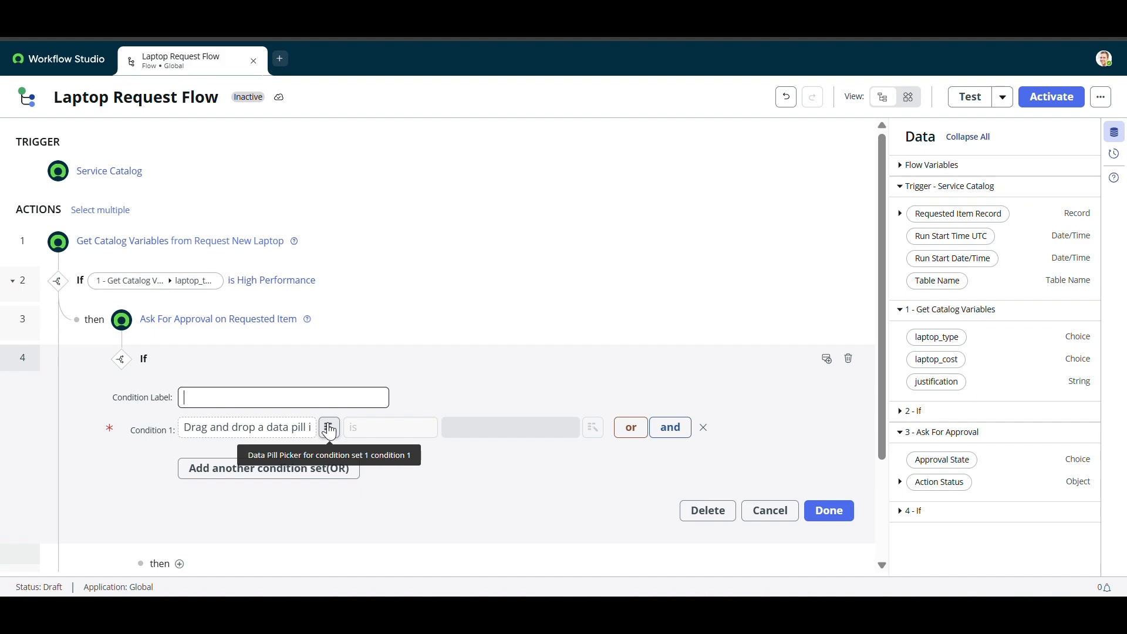
left_click(329, 430)
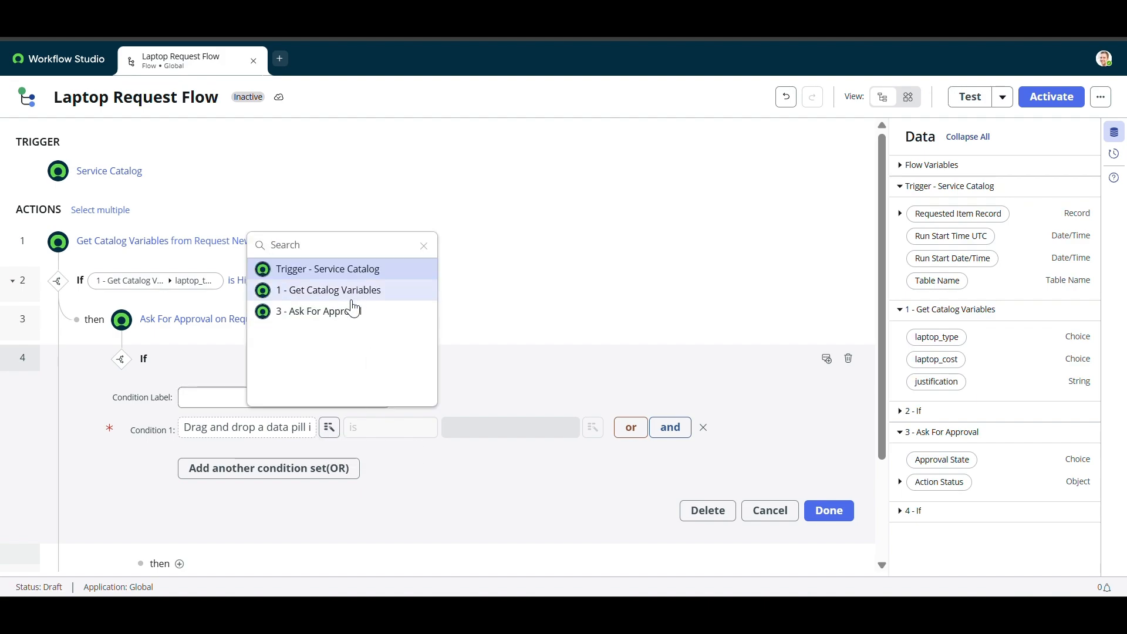
left_click(351, 317)
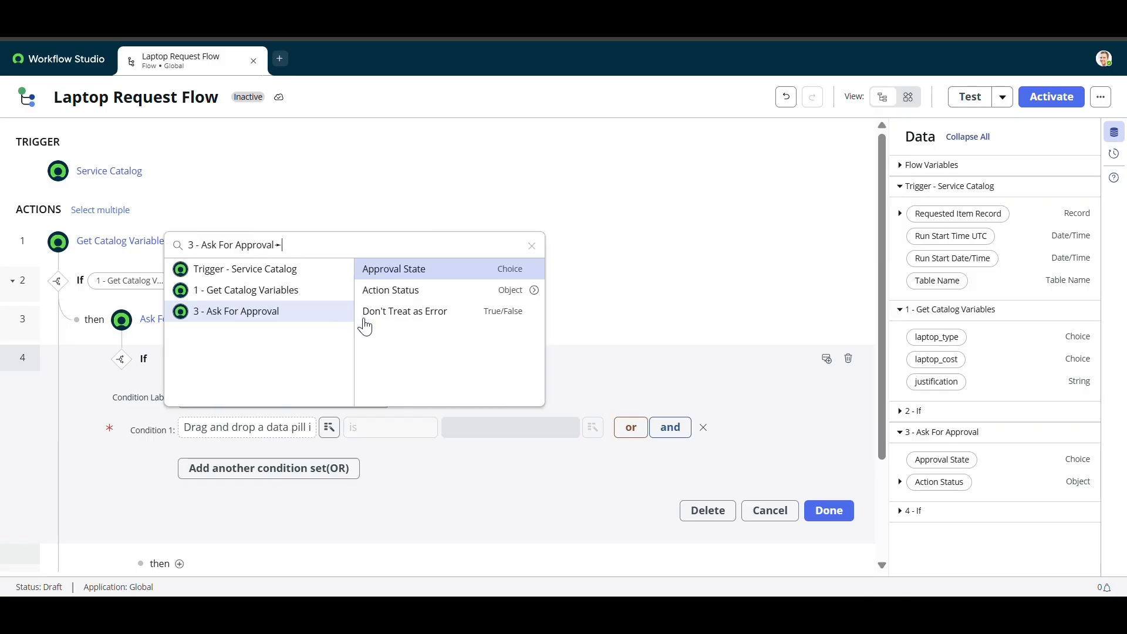
left_click(489, 276)
left_click(494, 428)
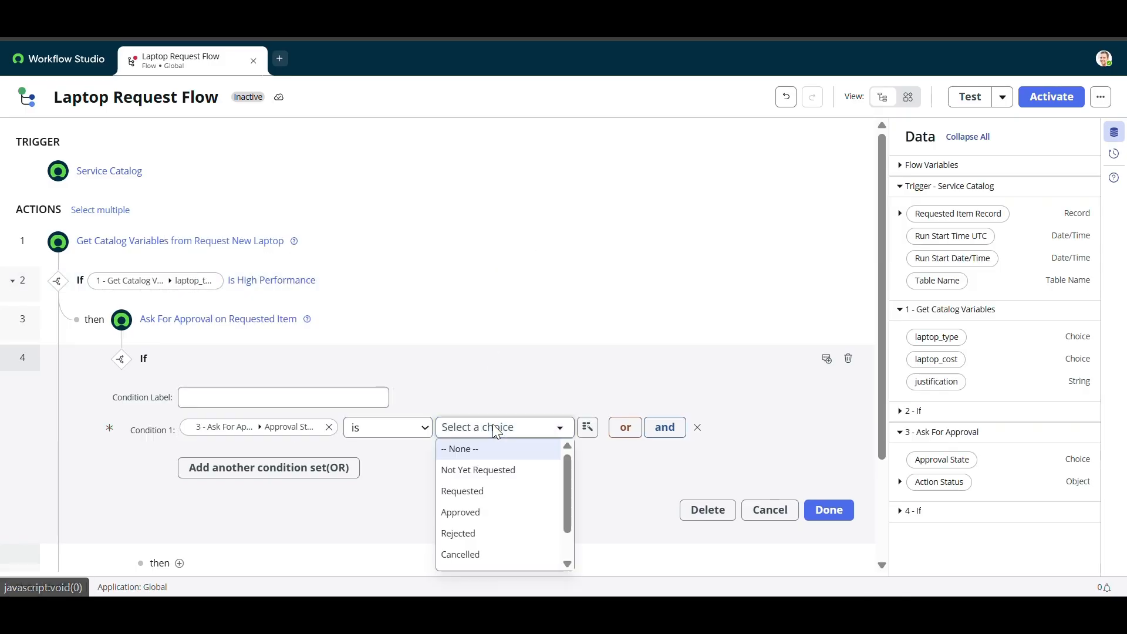
left_click(476, 512)
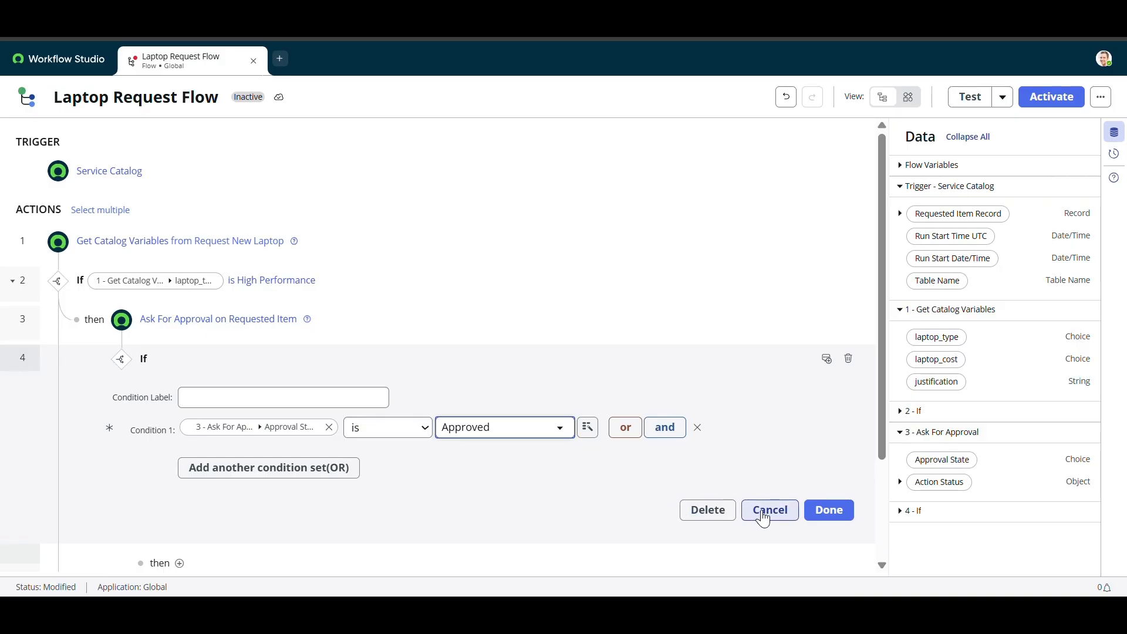
left_click(827, 510)
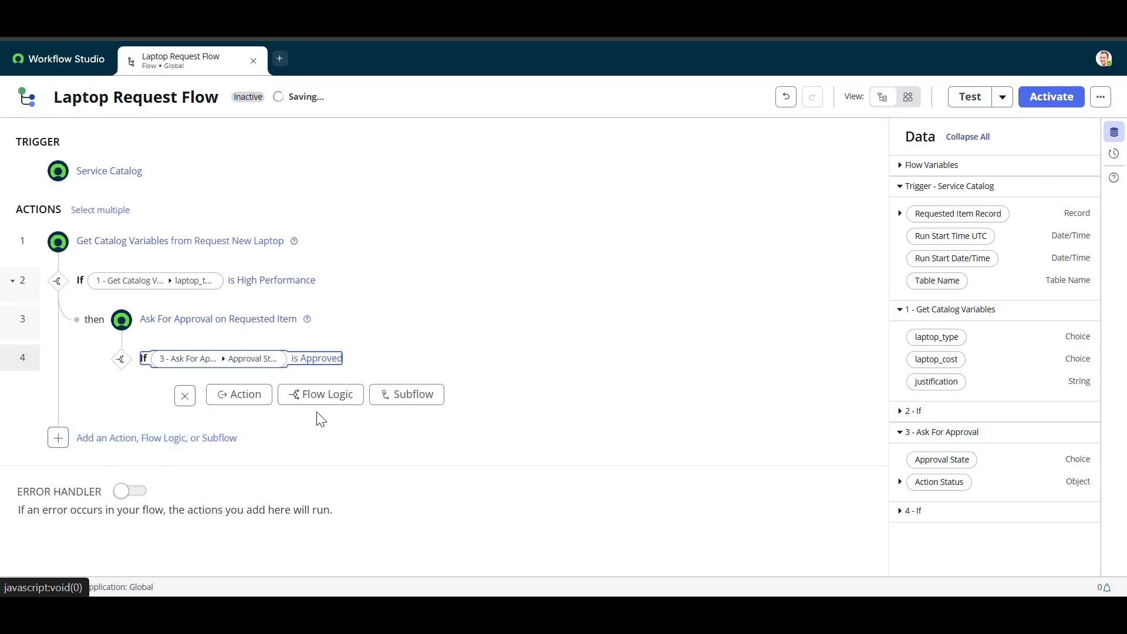
- Add a Create Catalog Task action under the Approved condition, using the trigger's Requested Item Record as its requested item
left_click(256, 409)
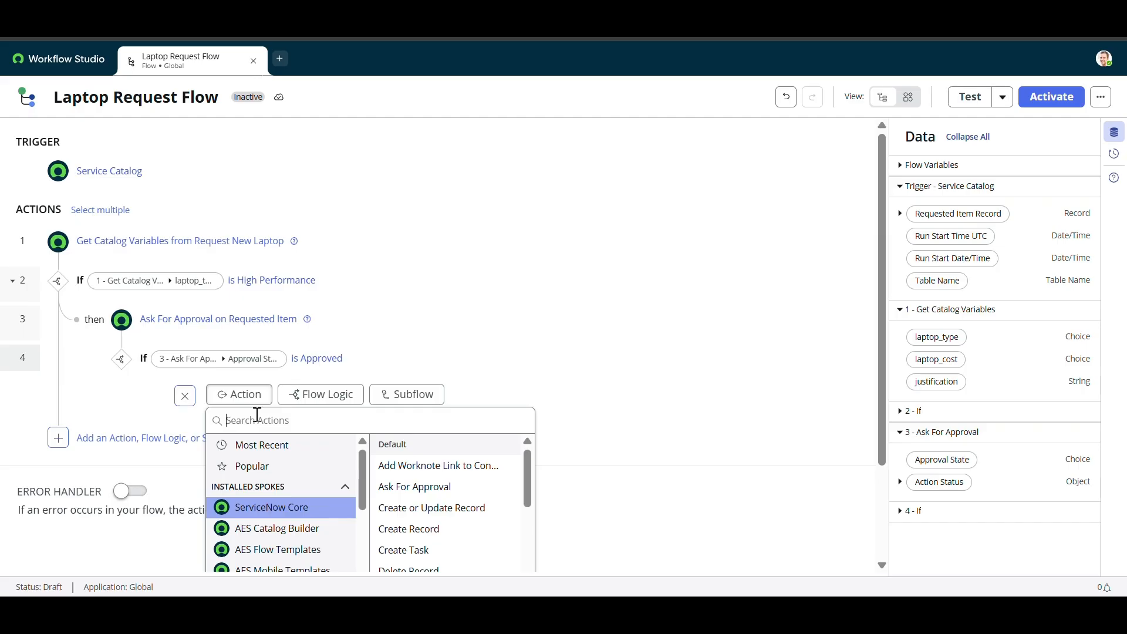
type("catalog")
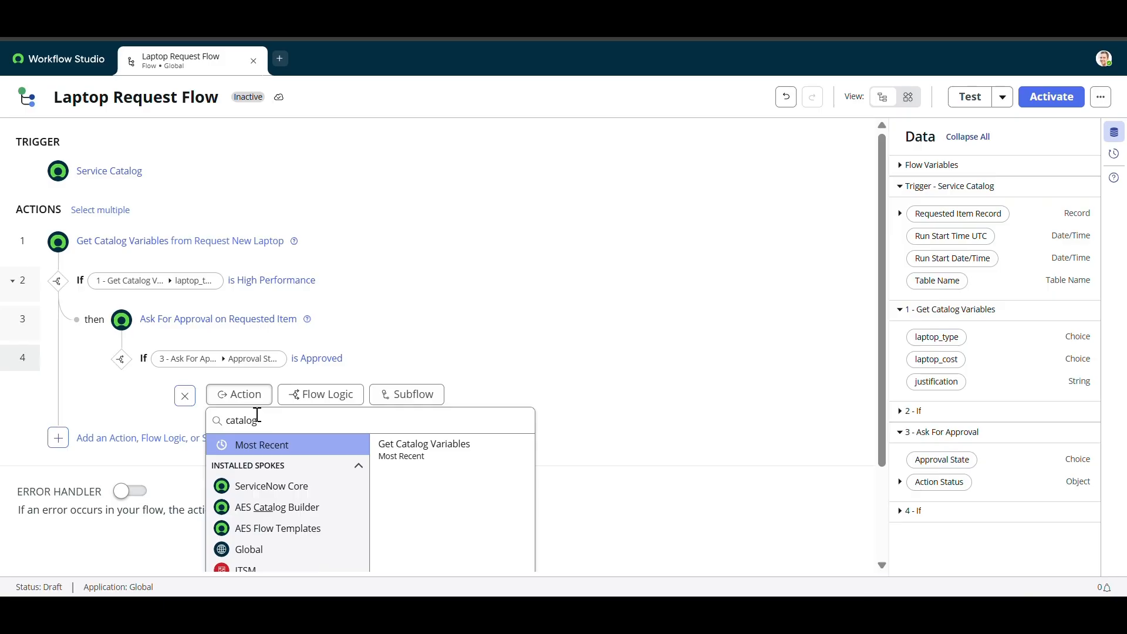
left_click(283, 495)
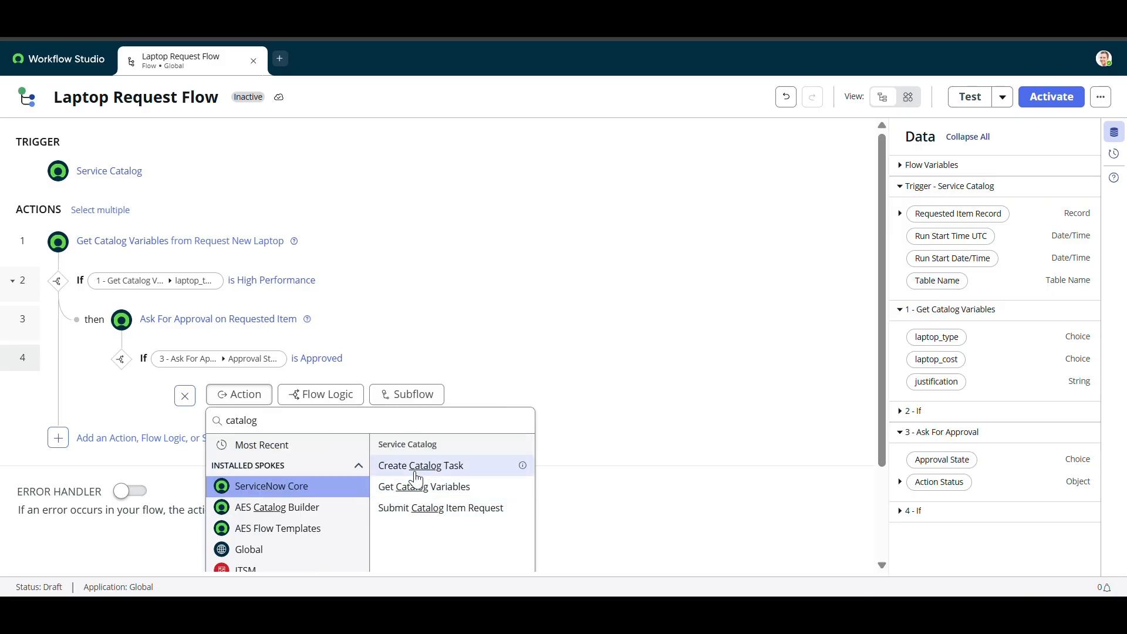
left_click(414, 467)
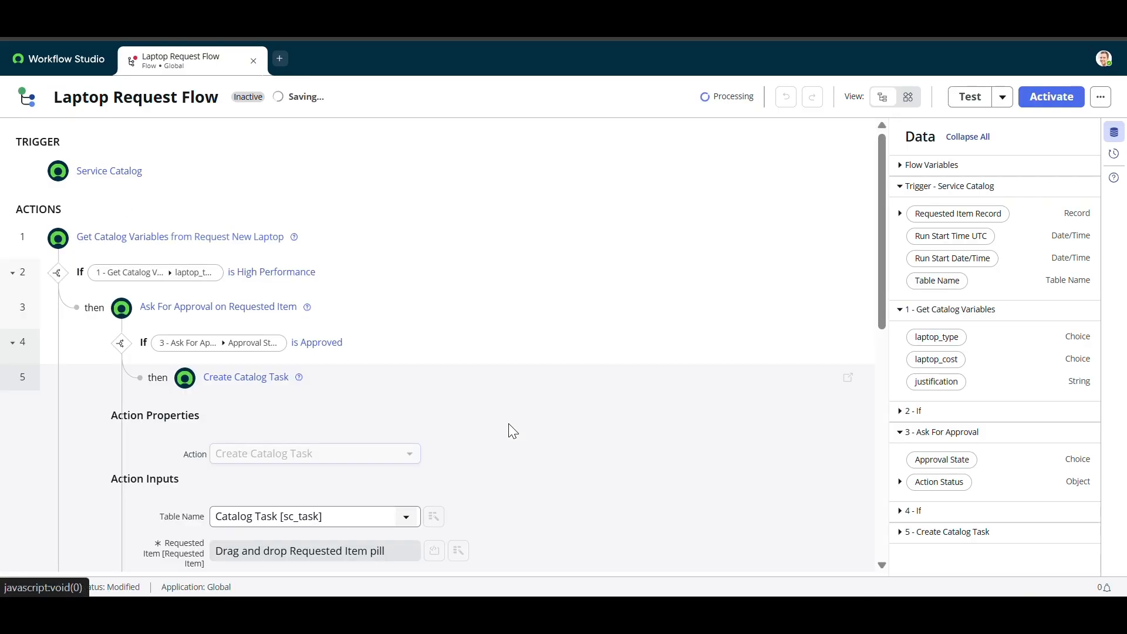
scroll(469, 415, "down", 3)
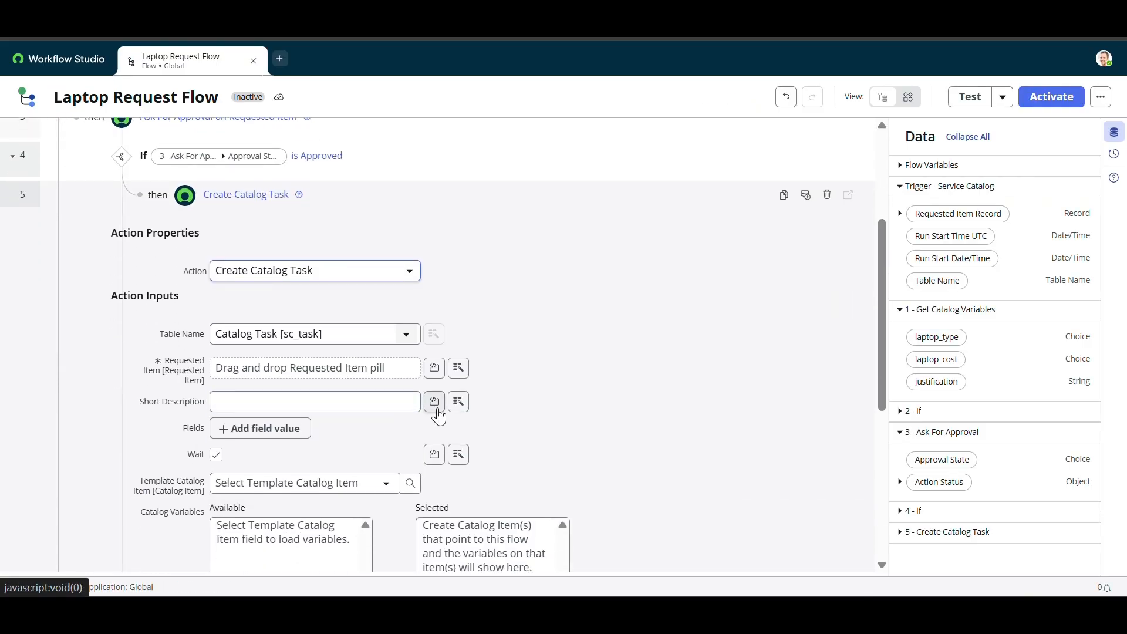
left_click(459, 369)
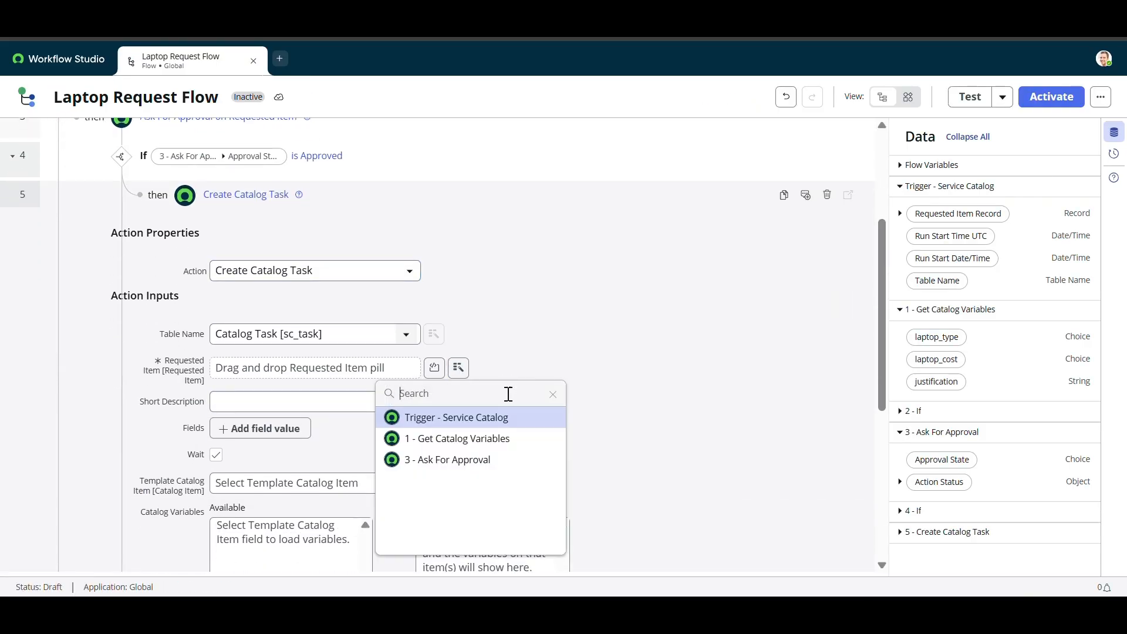
left_click(480, 418)
left_click(568, 418)
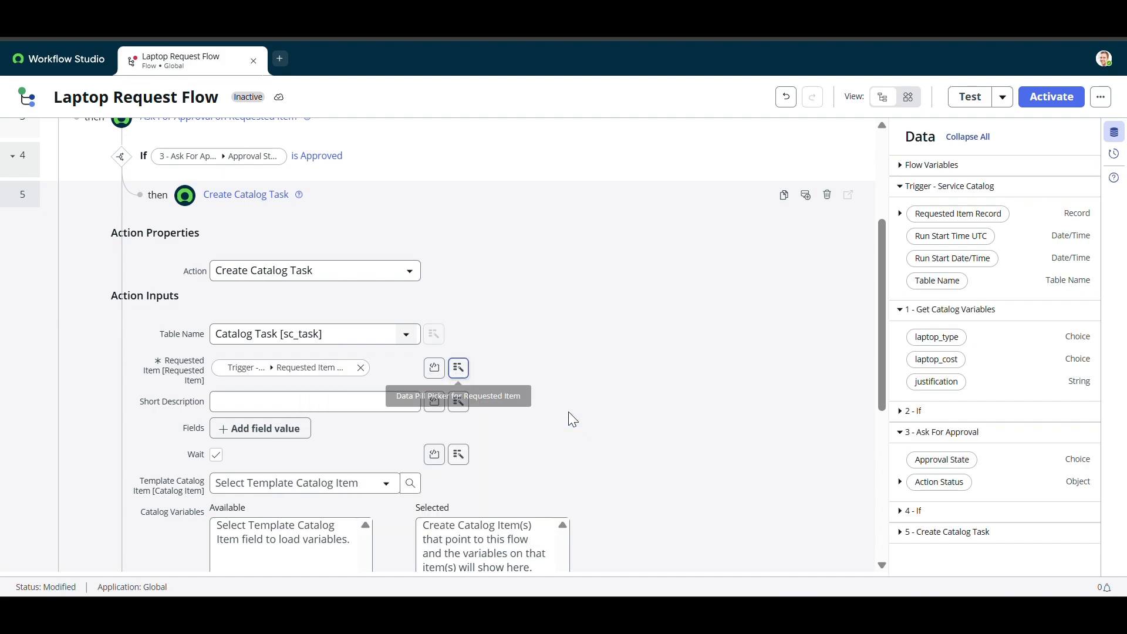
- Give the catalog task the short description "Task Created for new Laptop" and set its Assignment group field to IT Securities
scroll(568, 429, "down", 1)
left_click(353, 338)
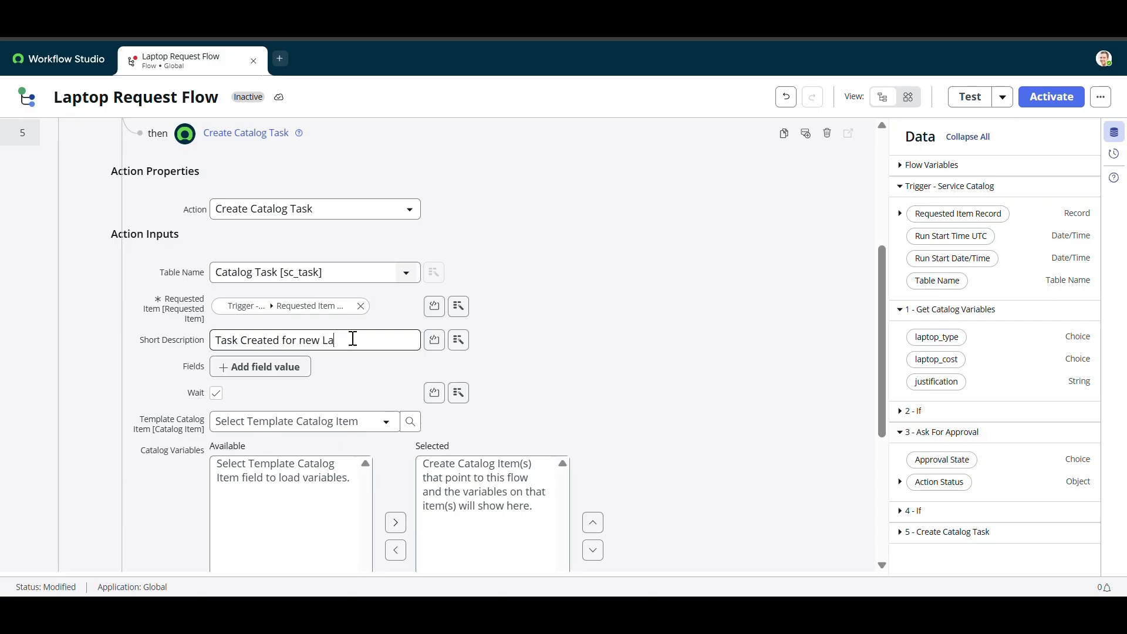
left_click(267, 367)
left_click(267, 367)
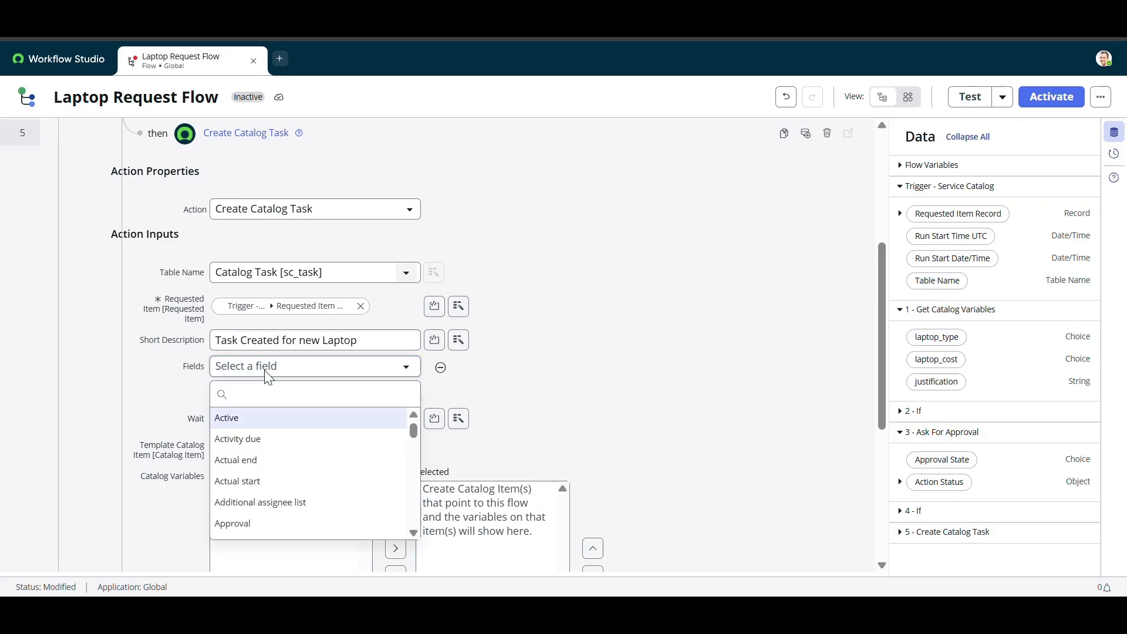
type("as")
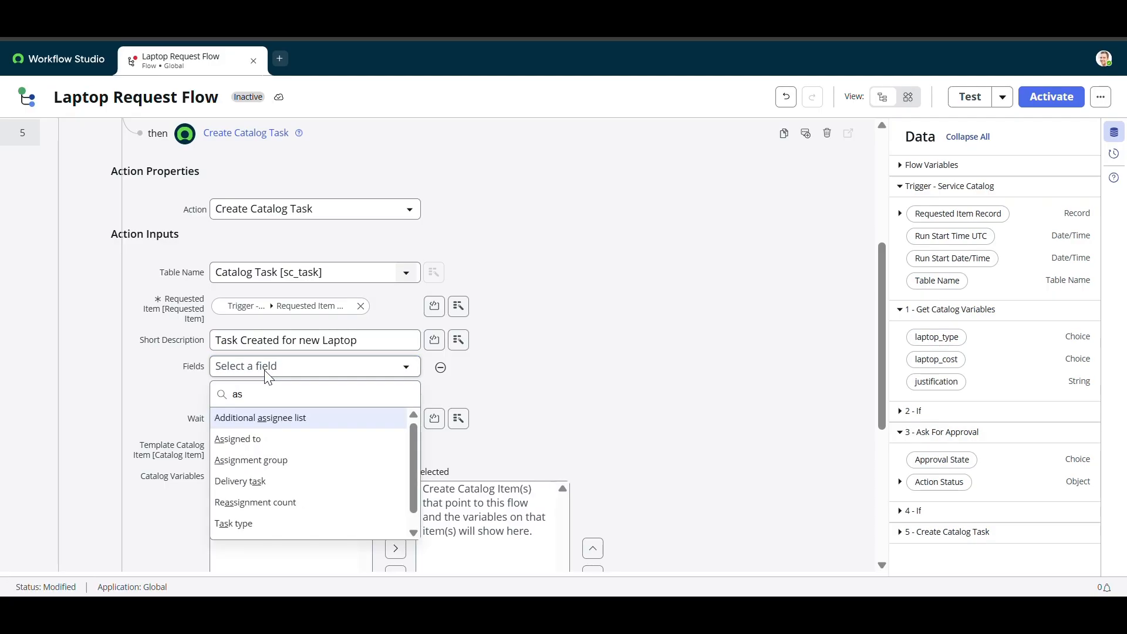
left_click(280, 463)
left_click(558, 368)
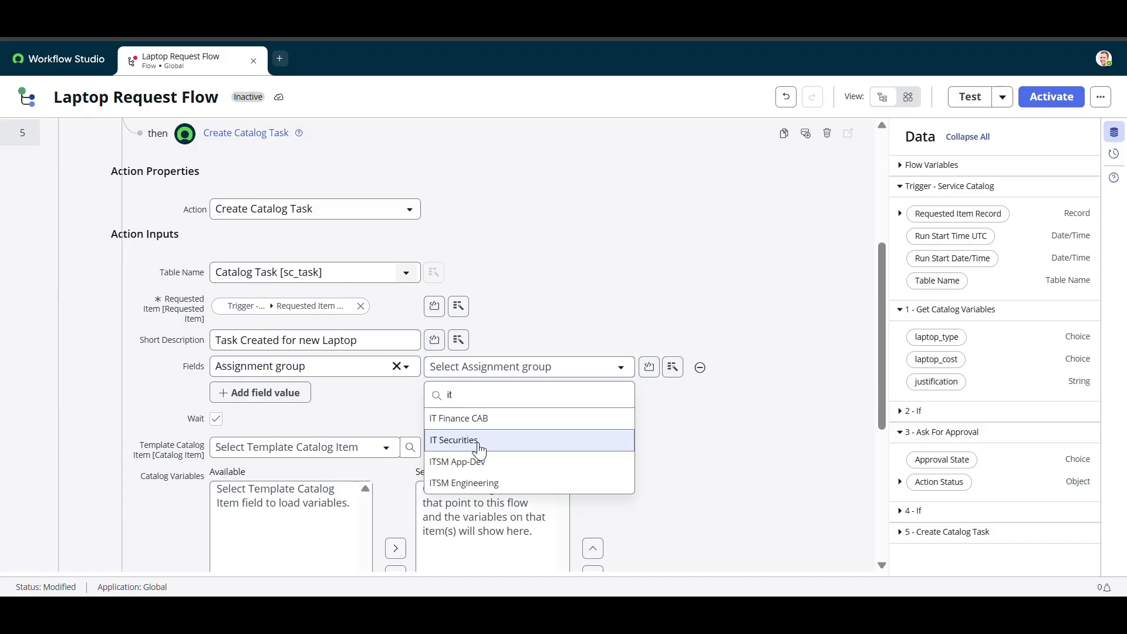
left_click(477, 442)
- Use Request New Laptop as the task's template catalog item, select laptop_type, laptop_cost and justification as catalog variables, and save the action
scroll(559, 419, "down", 1)
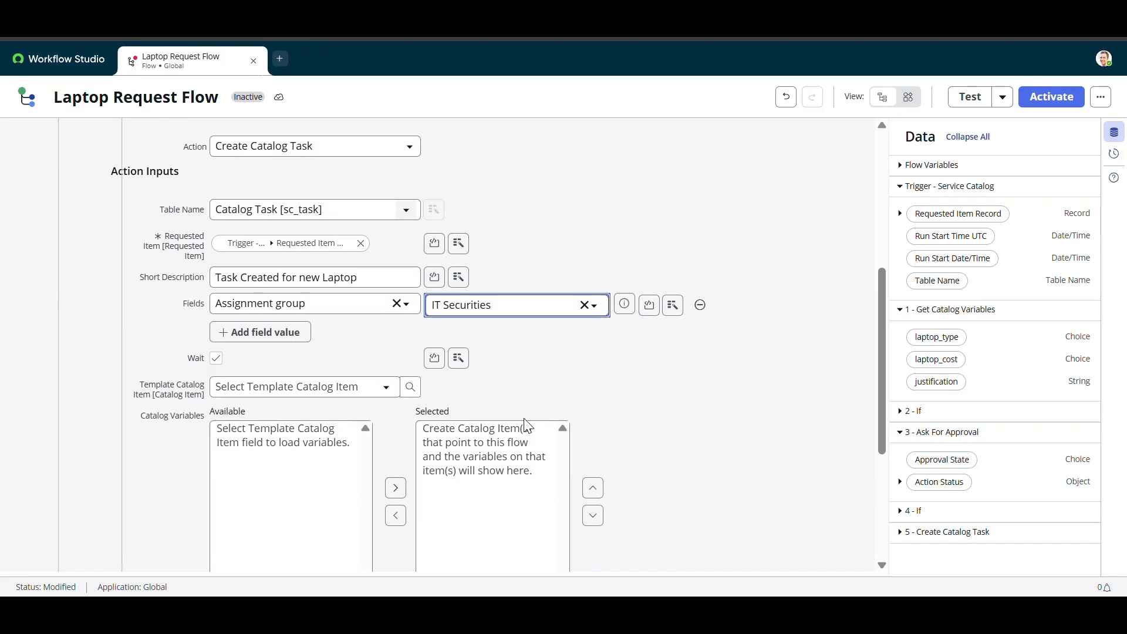
left_click(380, 396)
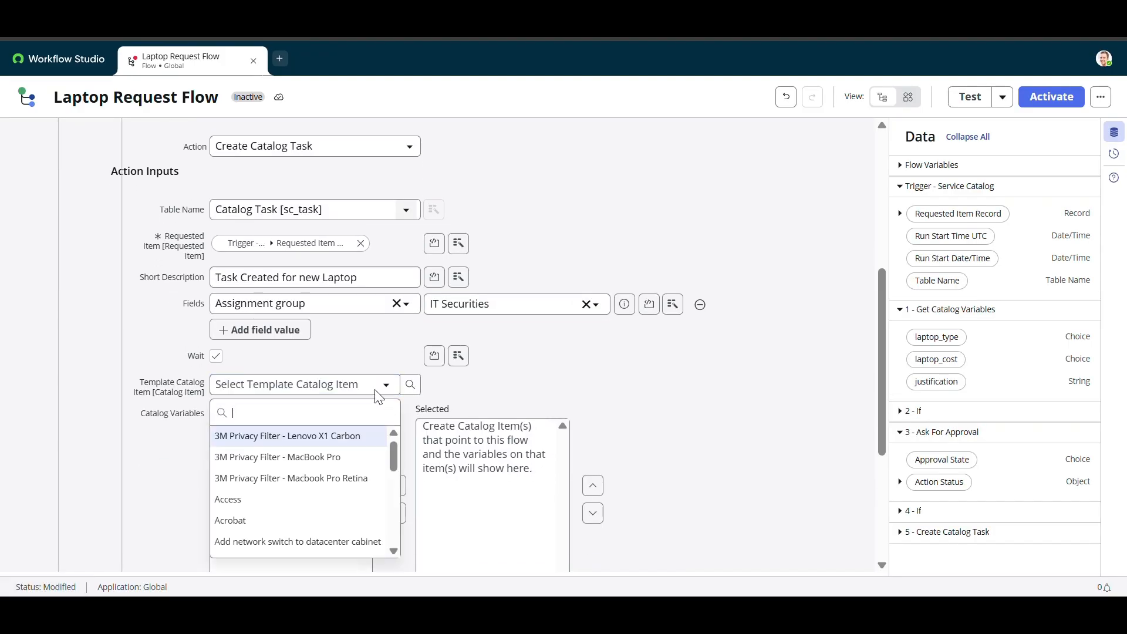
type("request")
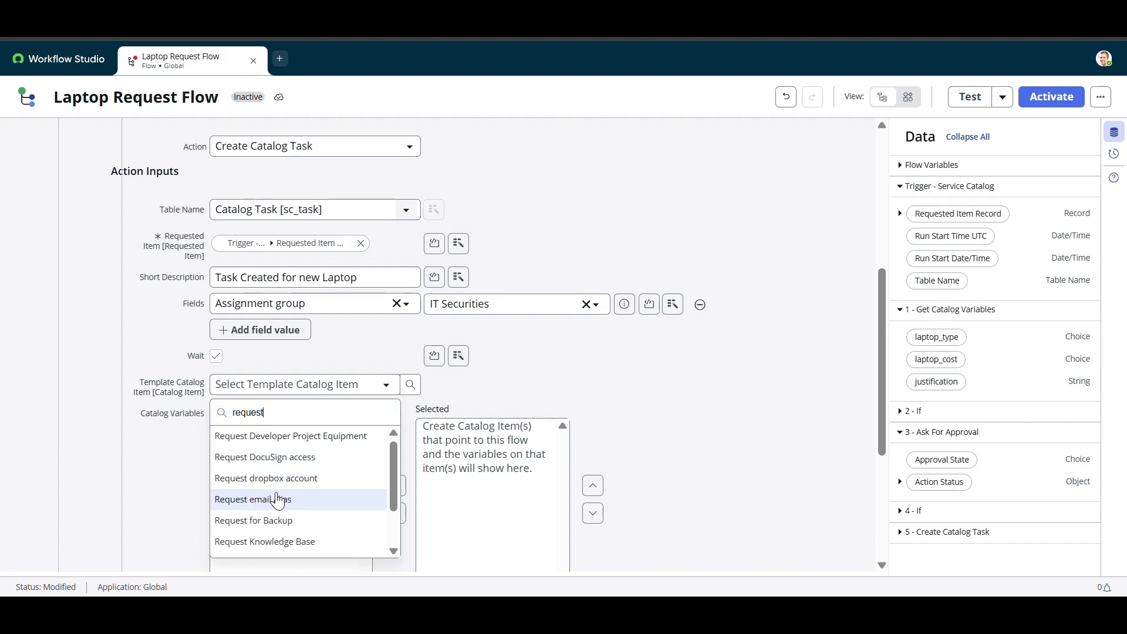
scroll(281, 501, "down", 2)
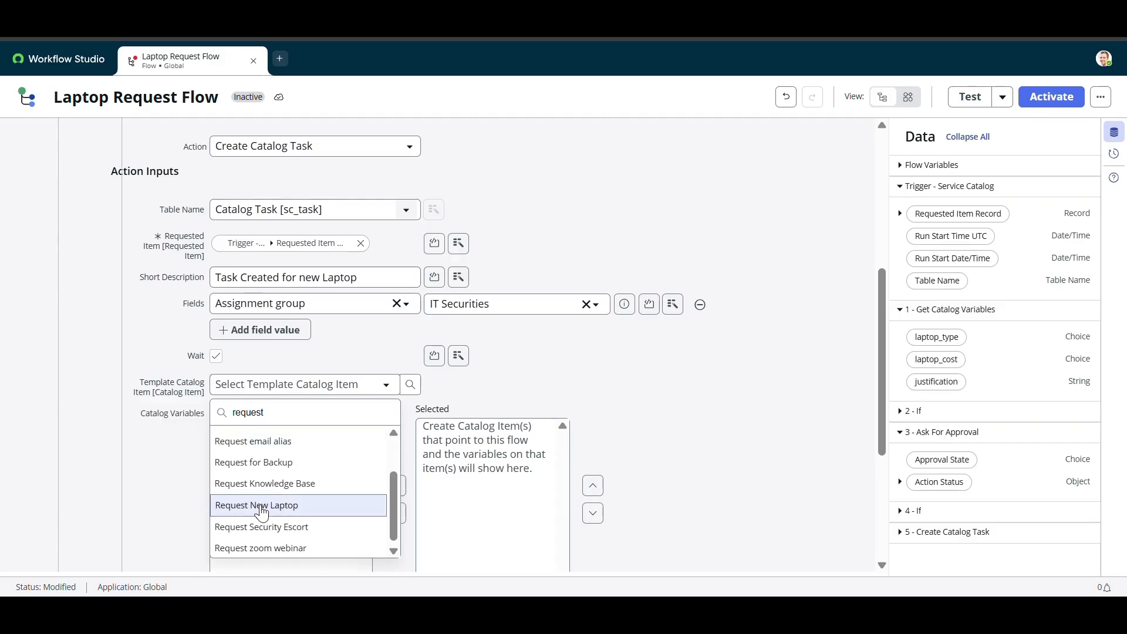
left_click(259, 505)
left_click(295, 473)
key("ctrl+a")
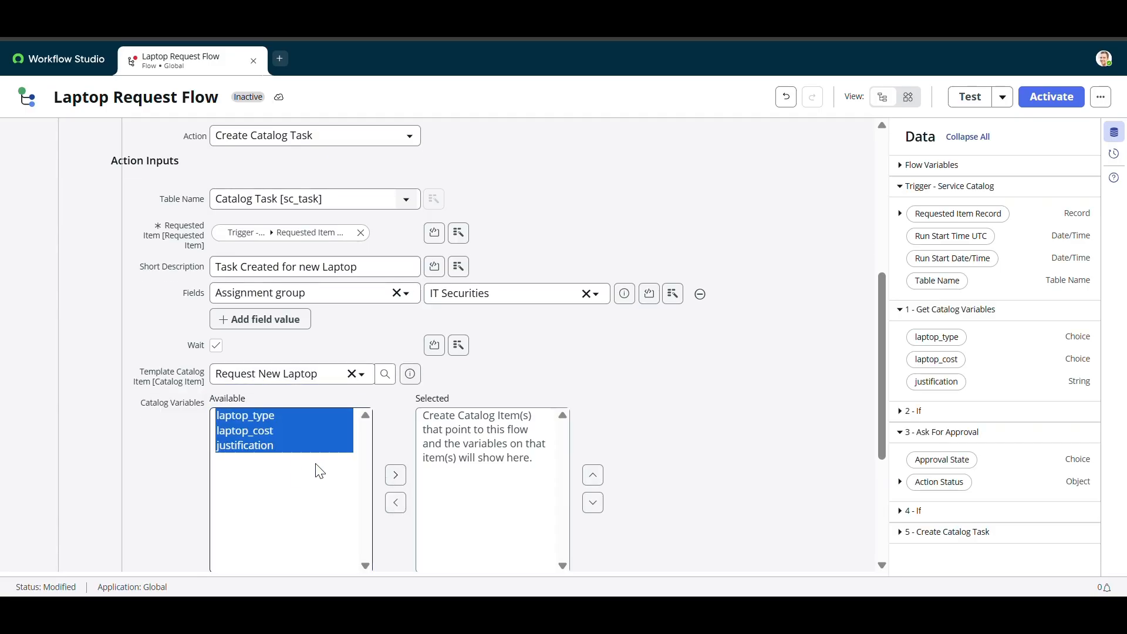
left_click(395, 474)
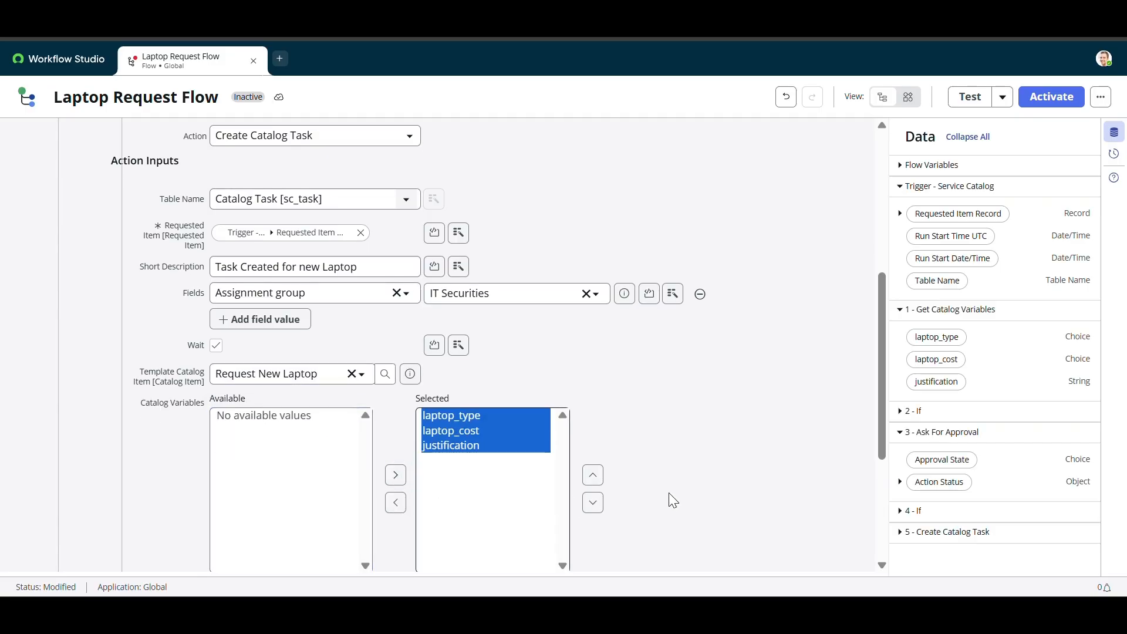
scroll(672, 498, "down", 3)
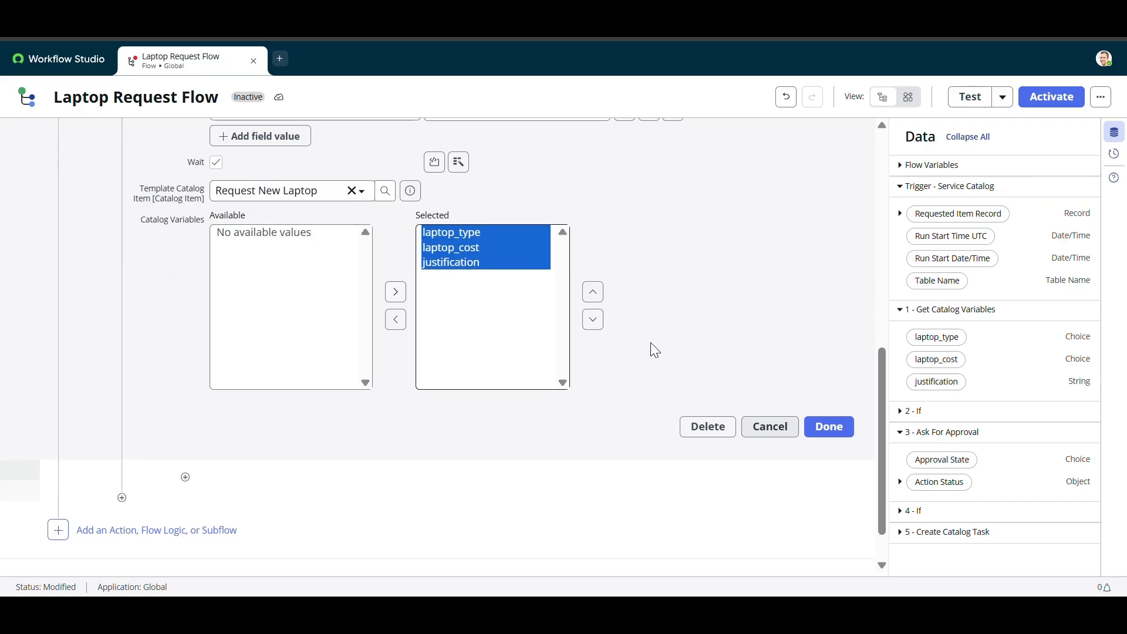
scroll(654, 346, "up", 1)
left_click(838, 482)
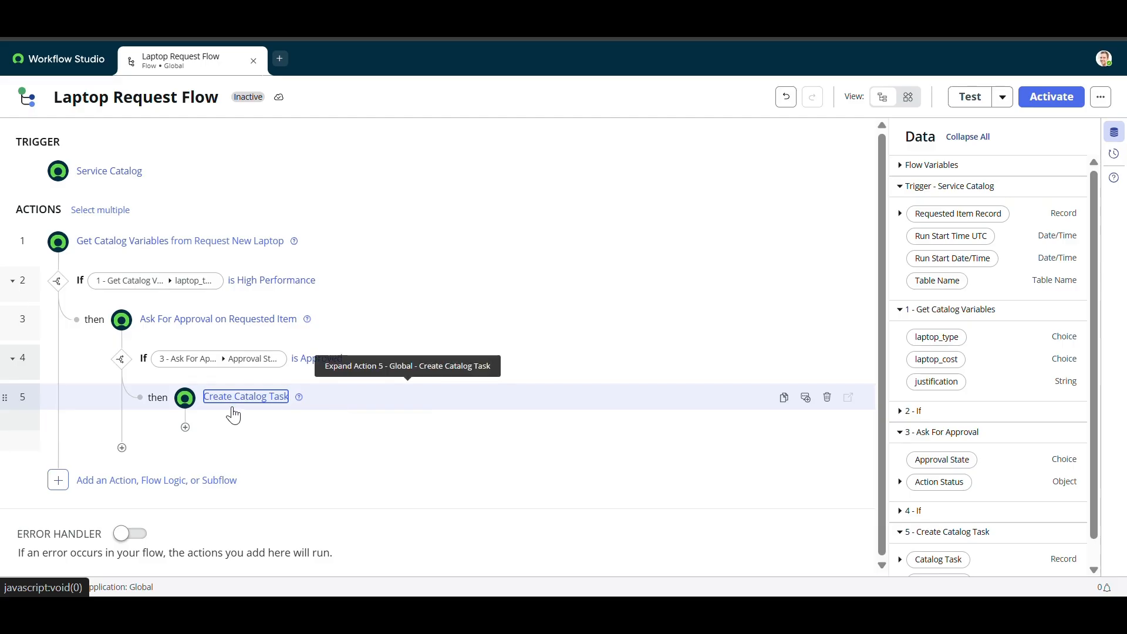
- Add an Update Record action after the catalog task, using the trigger's Requested Item Record as the record to update
left_click(185, 429)
left_click(253, 440)
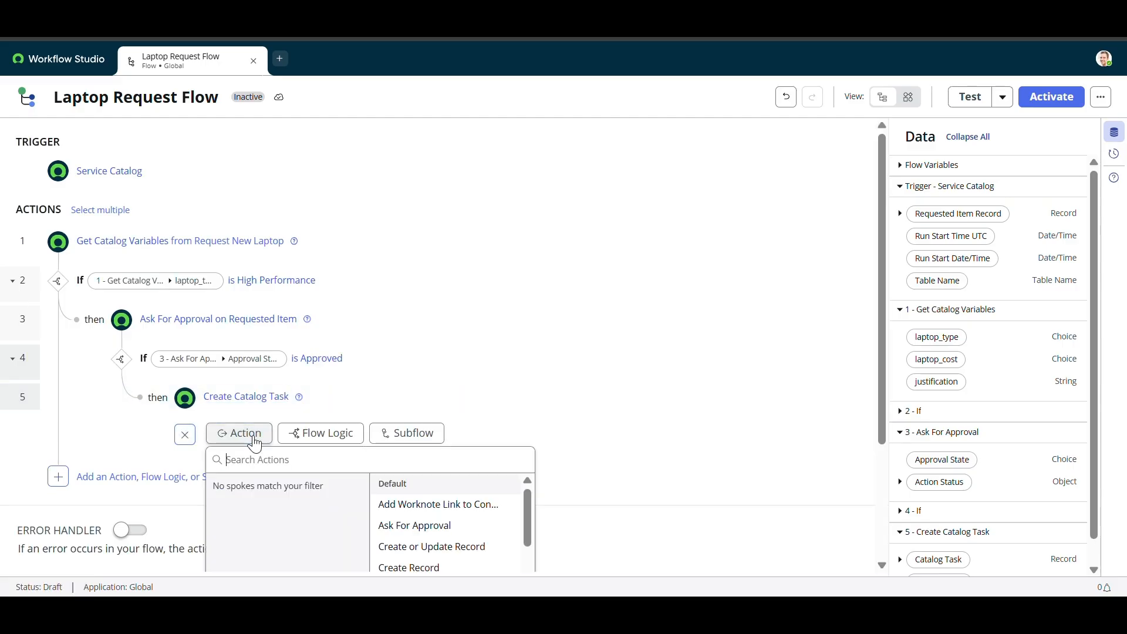
type("update")
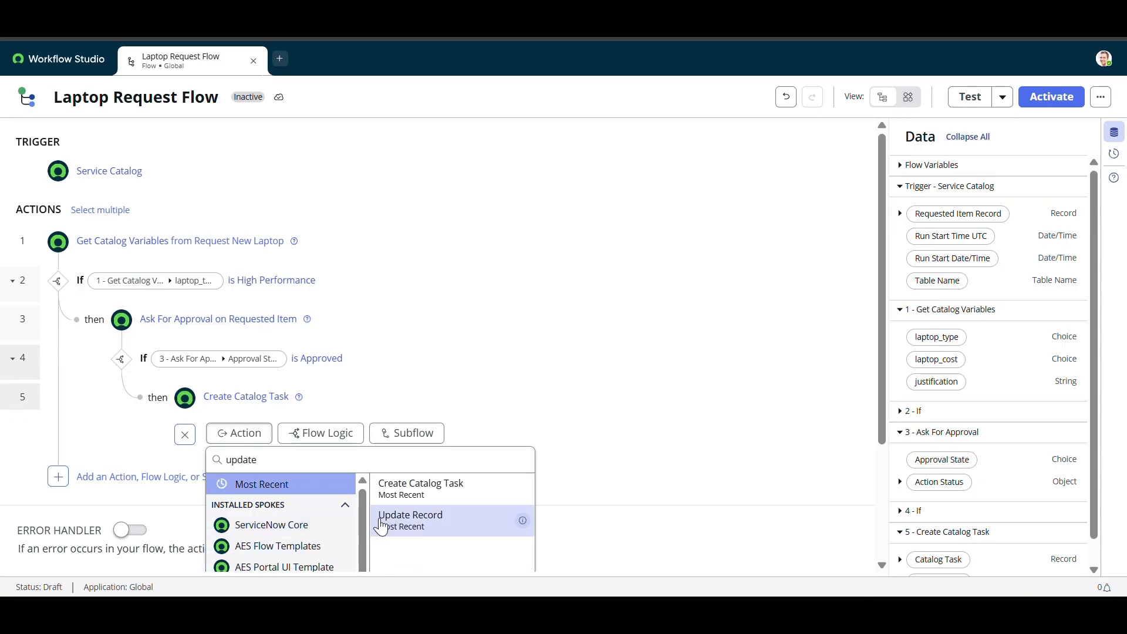
left_click(401, 522)
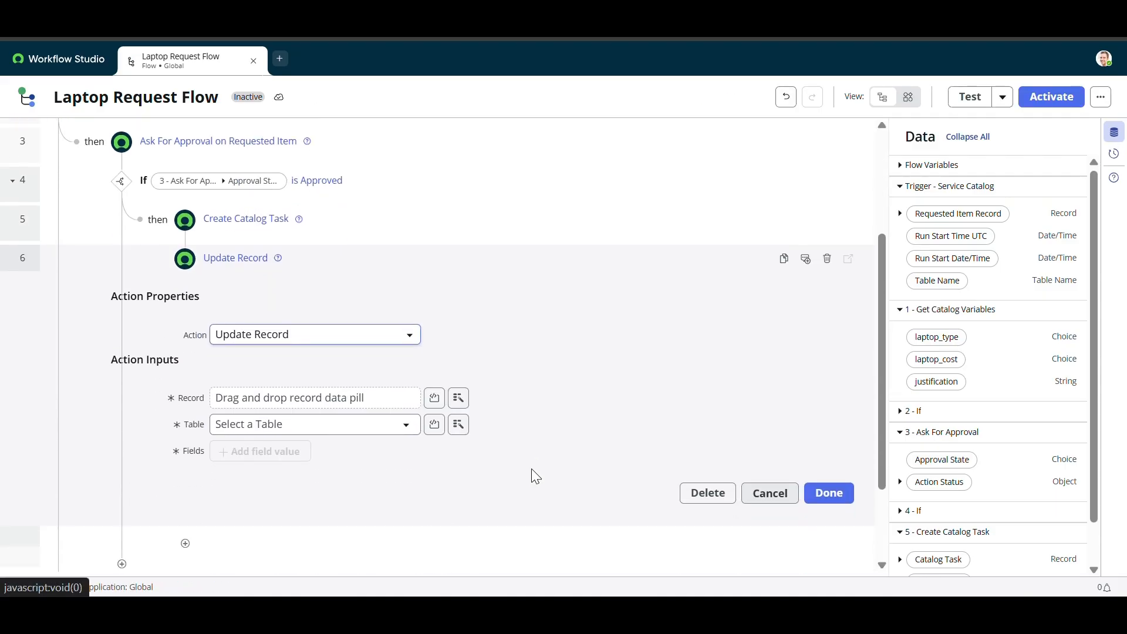
left_click(466, 357)
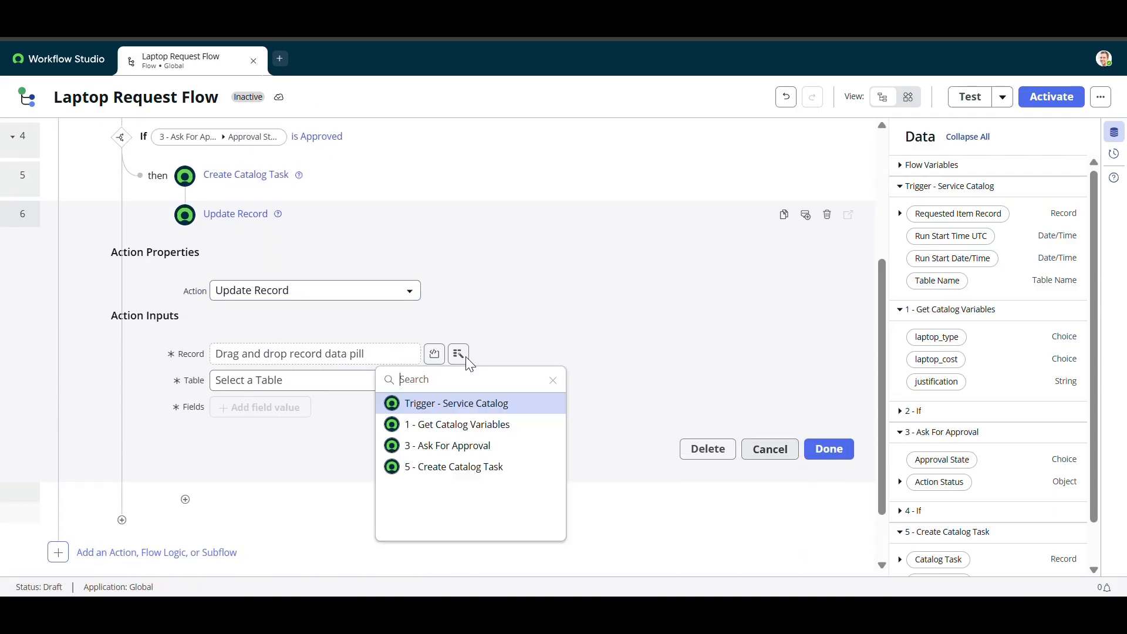
left_click(468, 403)
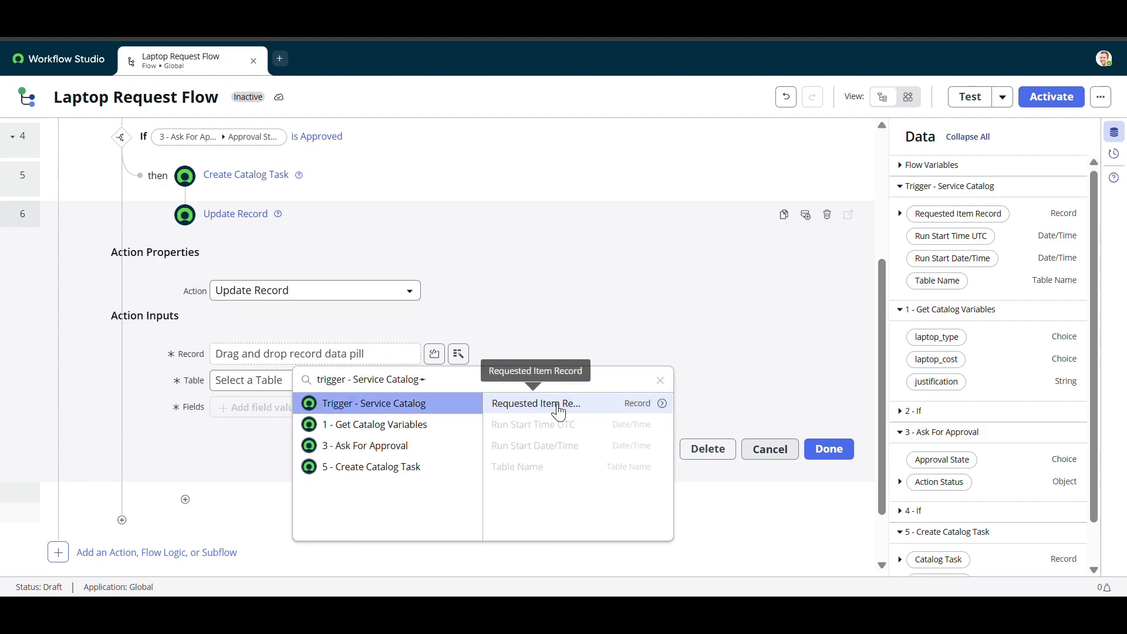
left_click(557, 409)
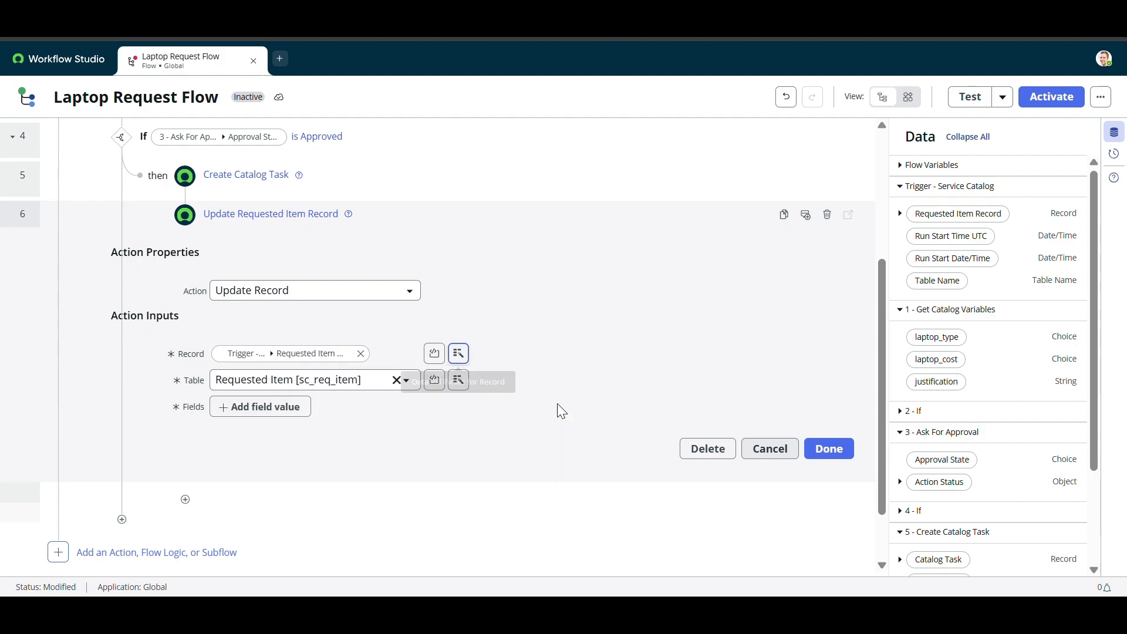
- Set the State field to Closed Complete in the Update Record action for the requested item
left_click(297, 412)
left_click(272, 411)
type("stat")
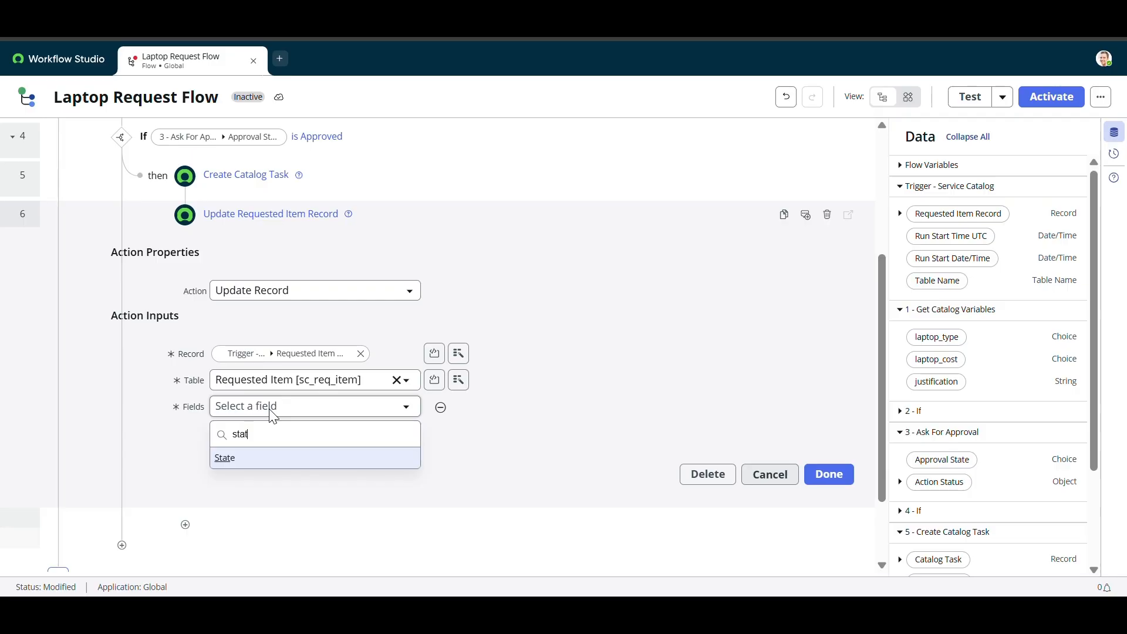
left_click(236, 460)
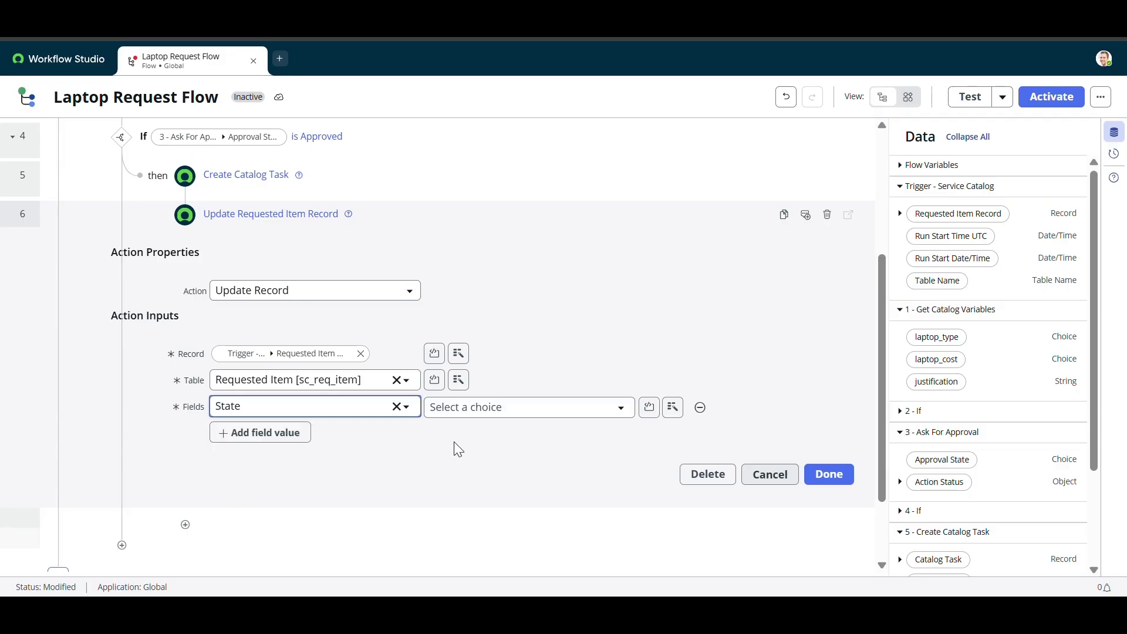
left_click(488, 411)
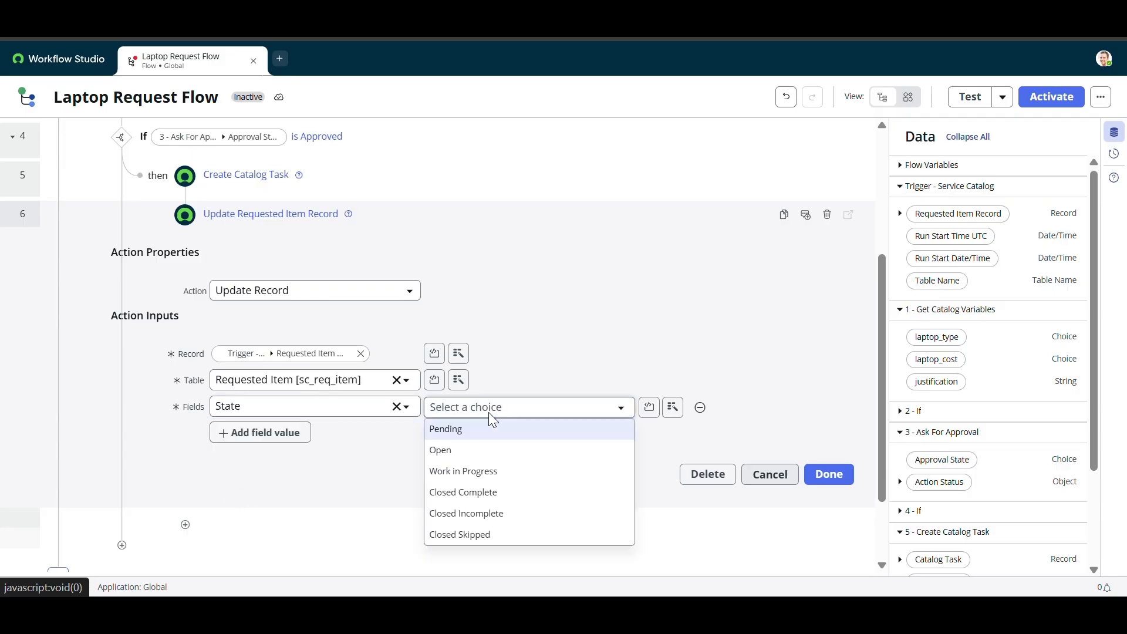
left_click(477, 497)
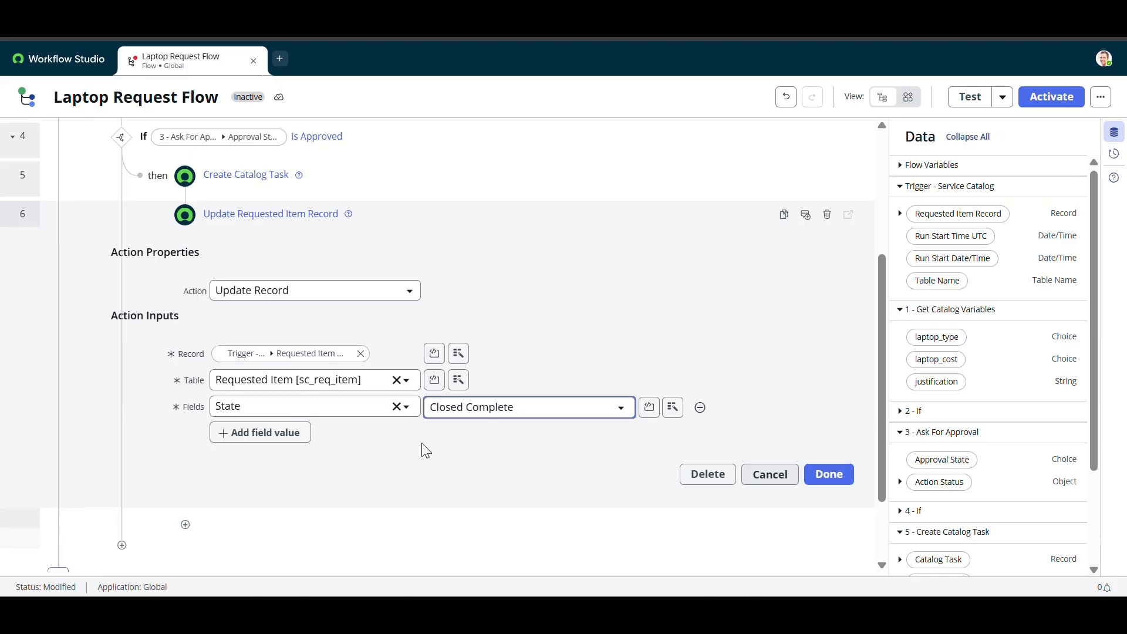
- Add a Work notes field with the text "Approve is approved the request." to the Update Record action and save the action
left_click(285, 434)
left_click(267, 432)
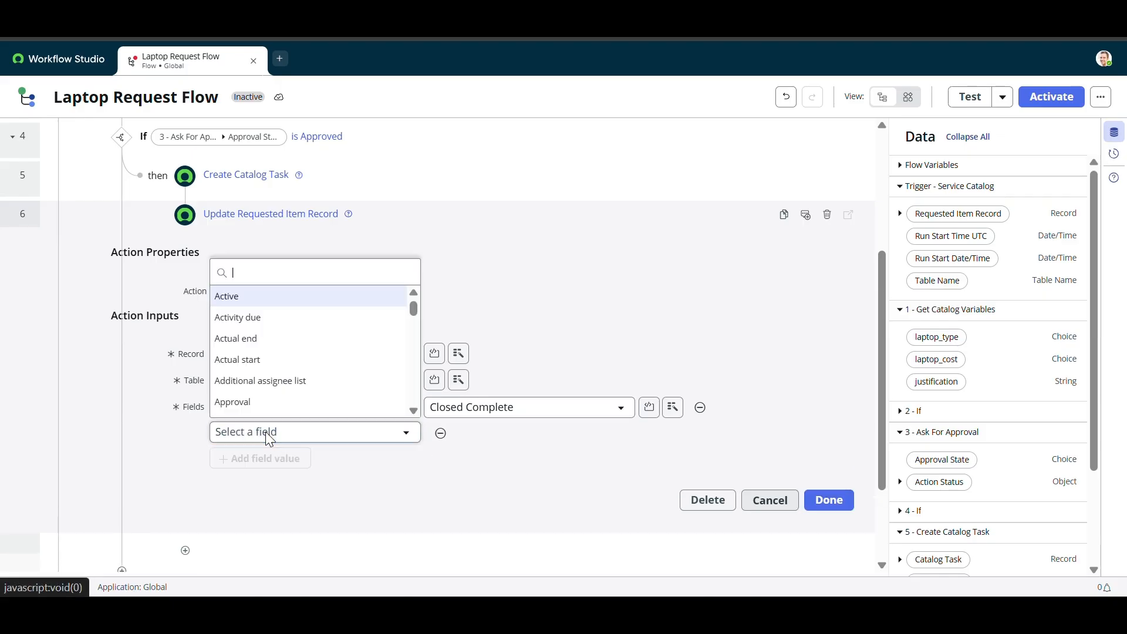
type("work")
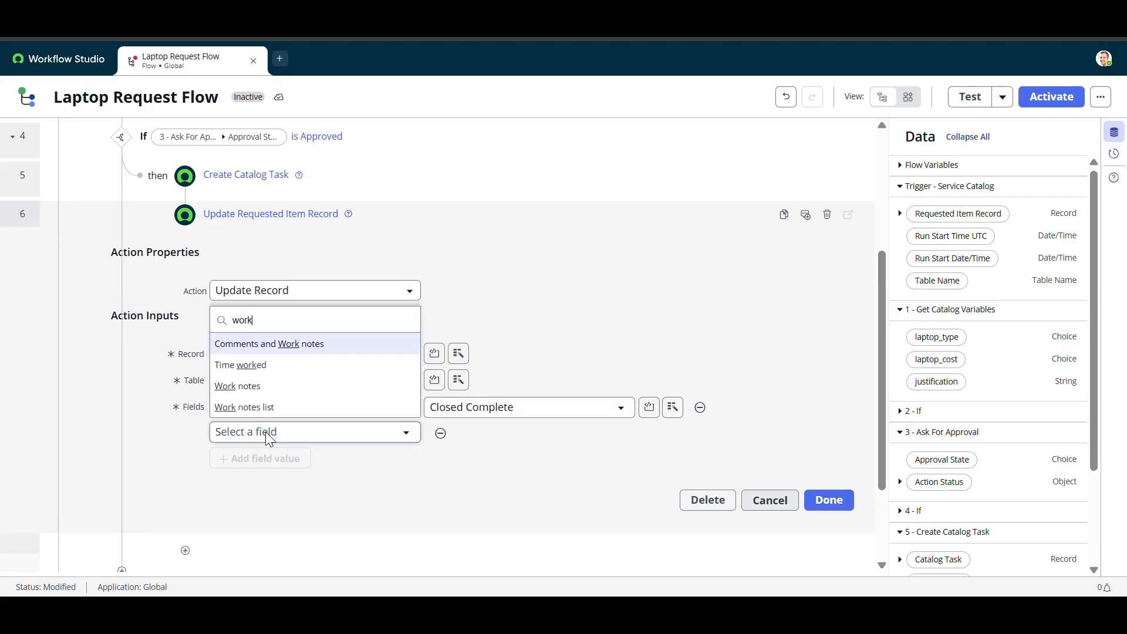
left_click(267, 388)
left_click(468, 437)
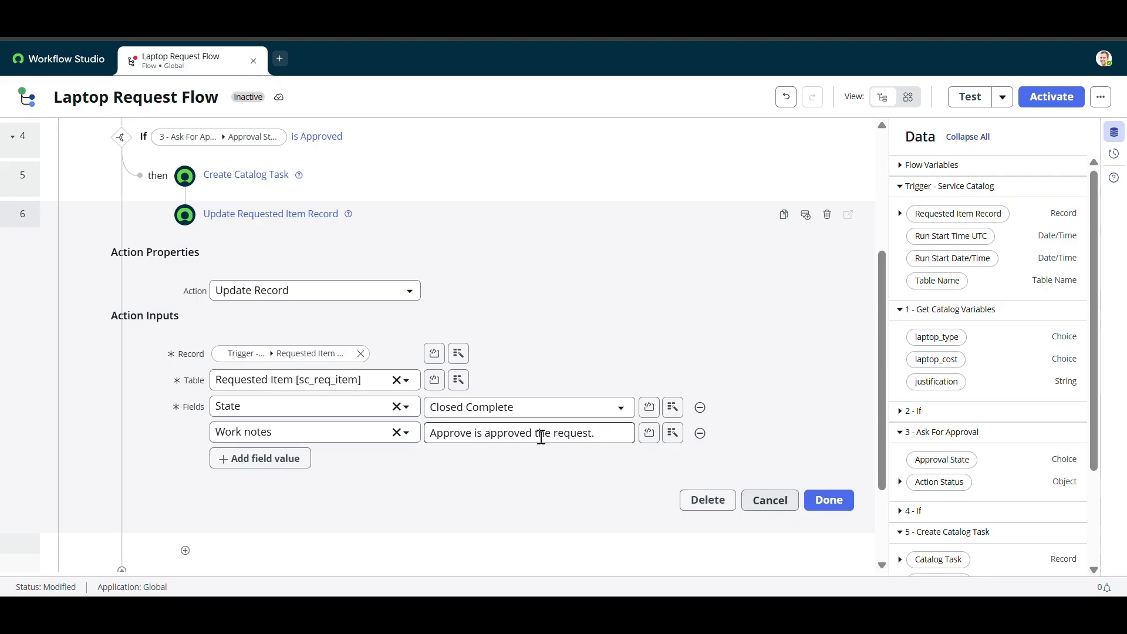
left_click(829, 504)
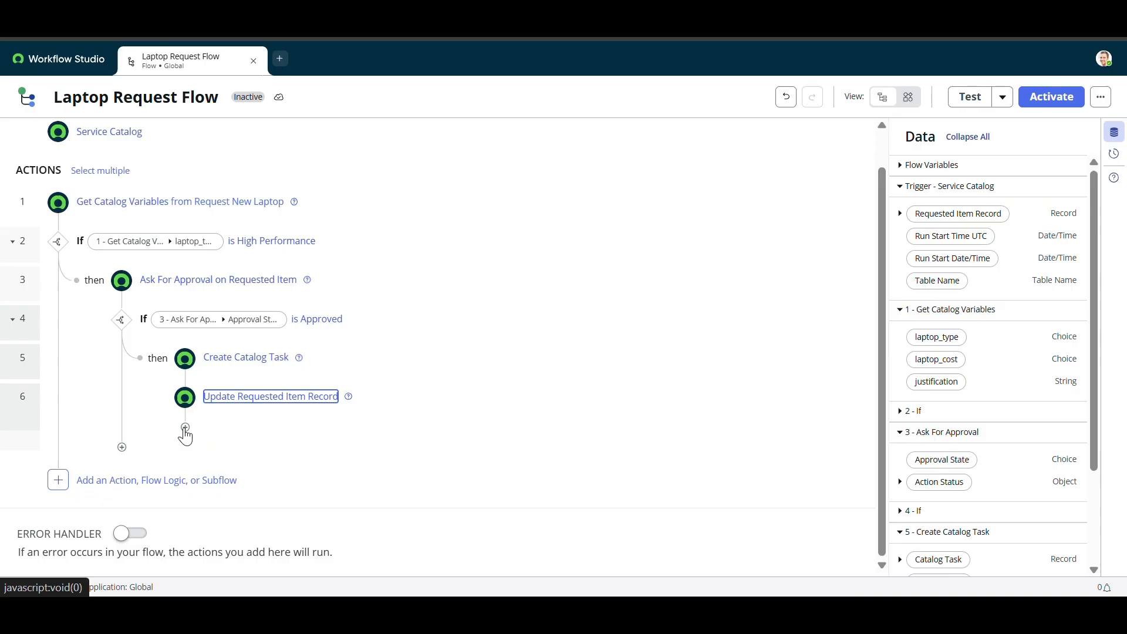
- Add End Flow logic after the Update Requested Item Record action inside the Approved branch
left_click(185, 435)
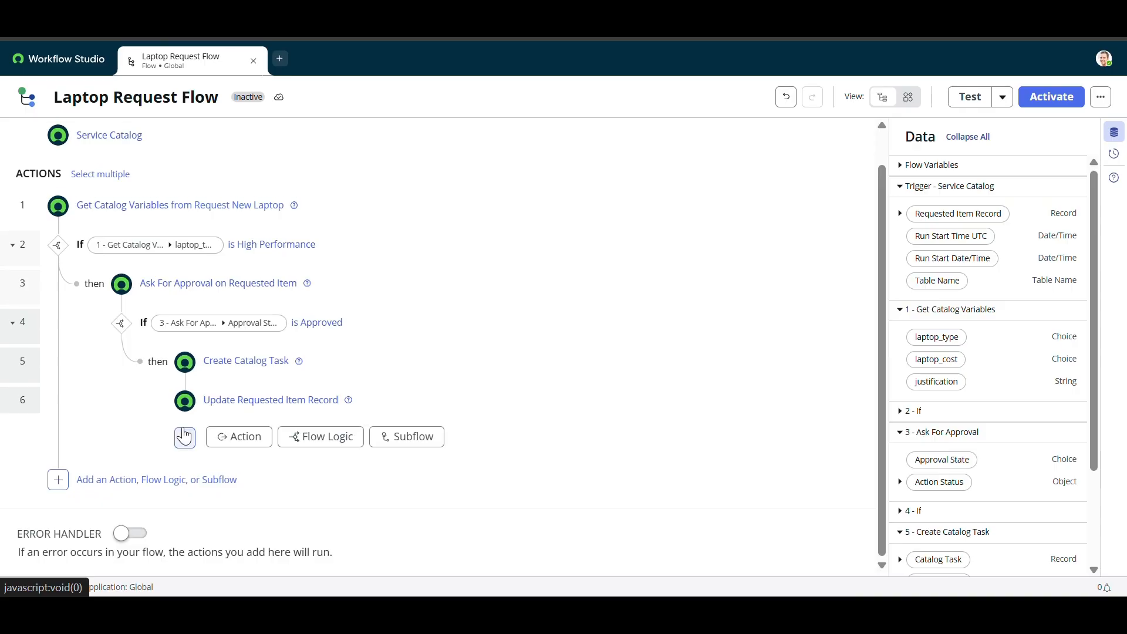
left_click(315, 439)
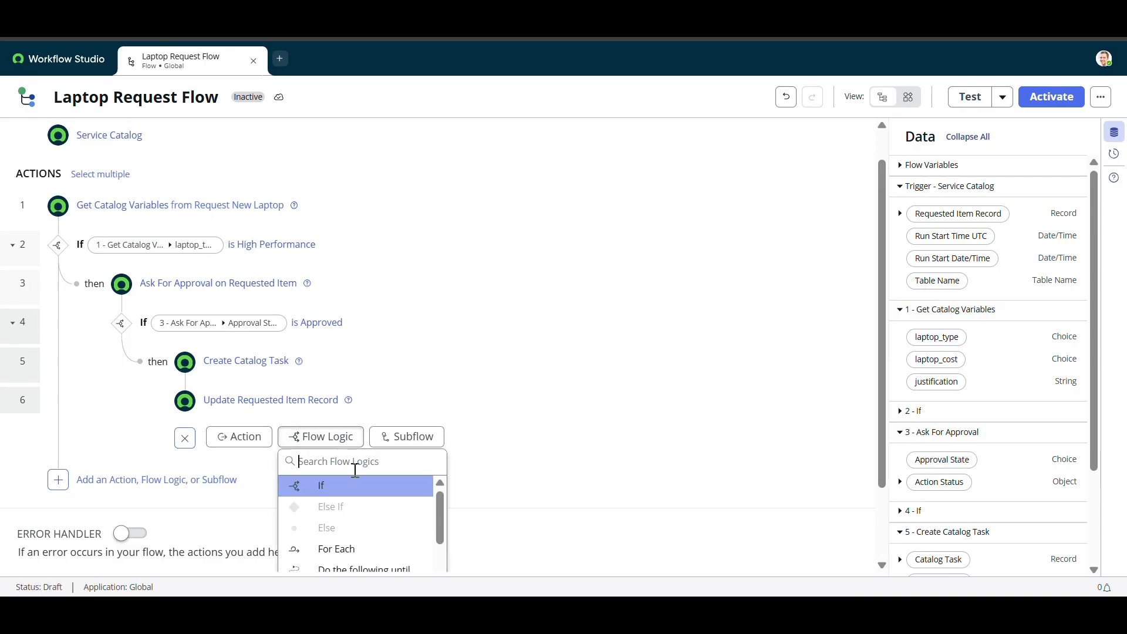
scroll(355, 486, "down", 10)
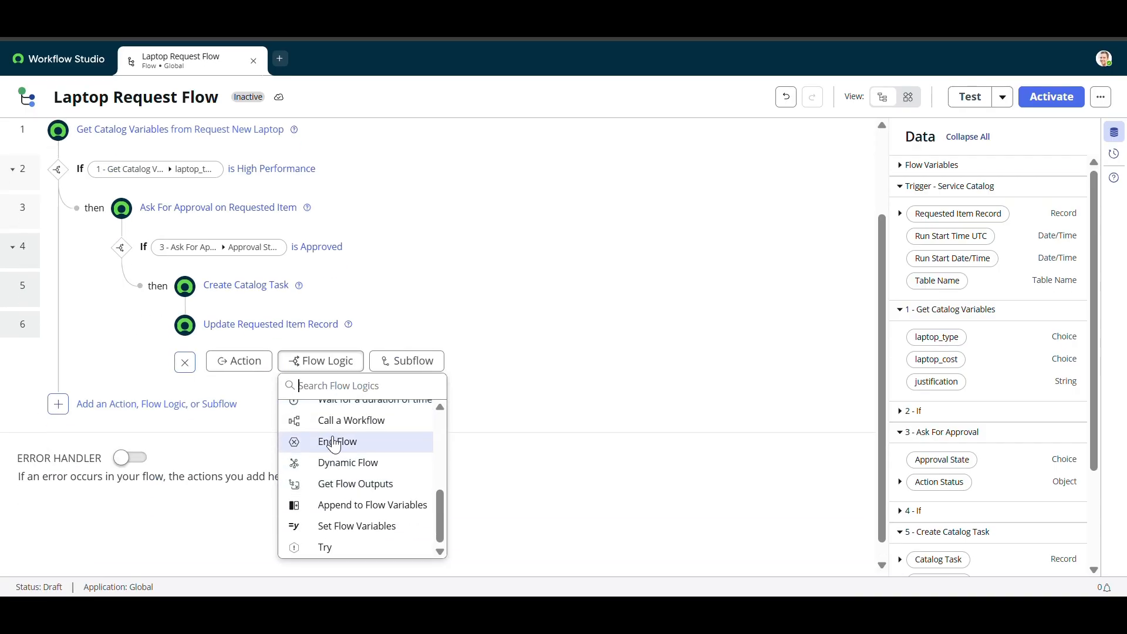
left_click(335, 444)
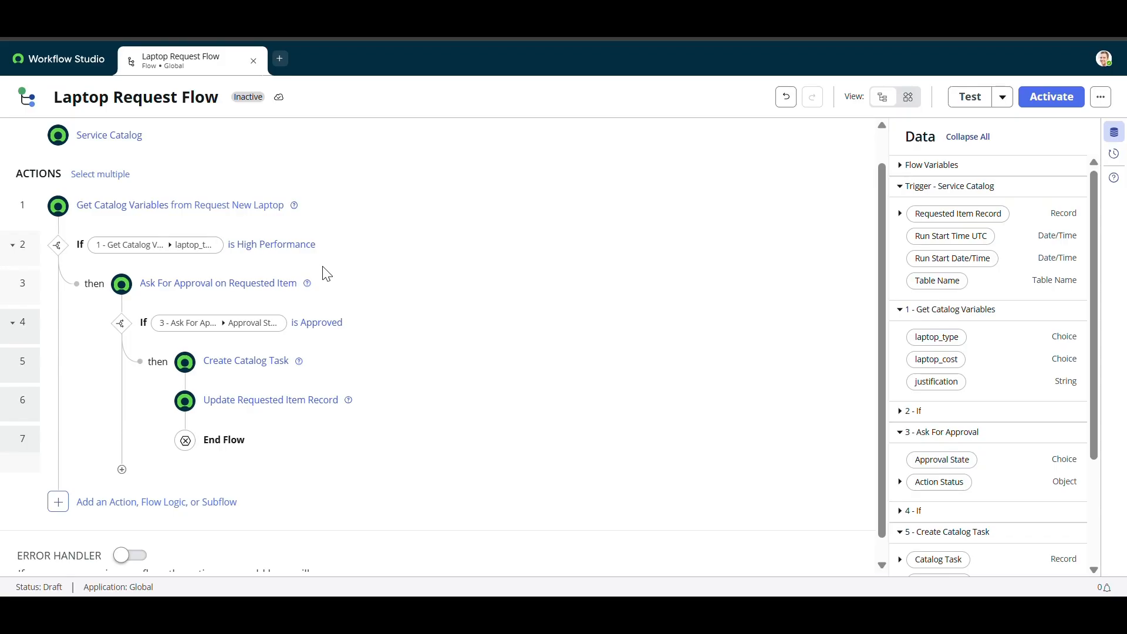
- Add an Ask For Approval action at the flow's main level, using the trigger's Requested Item Record as its record
scroll(394, 330, "down", 1)
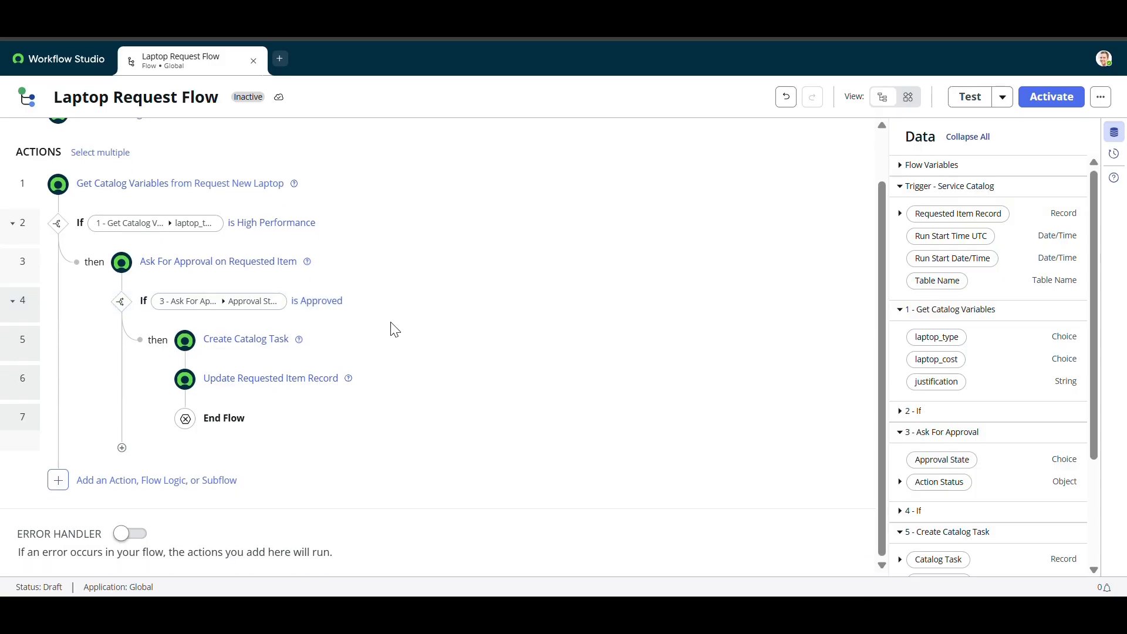
left_click(121, 487)
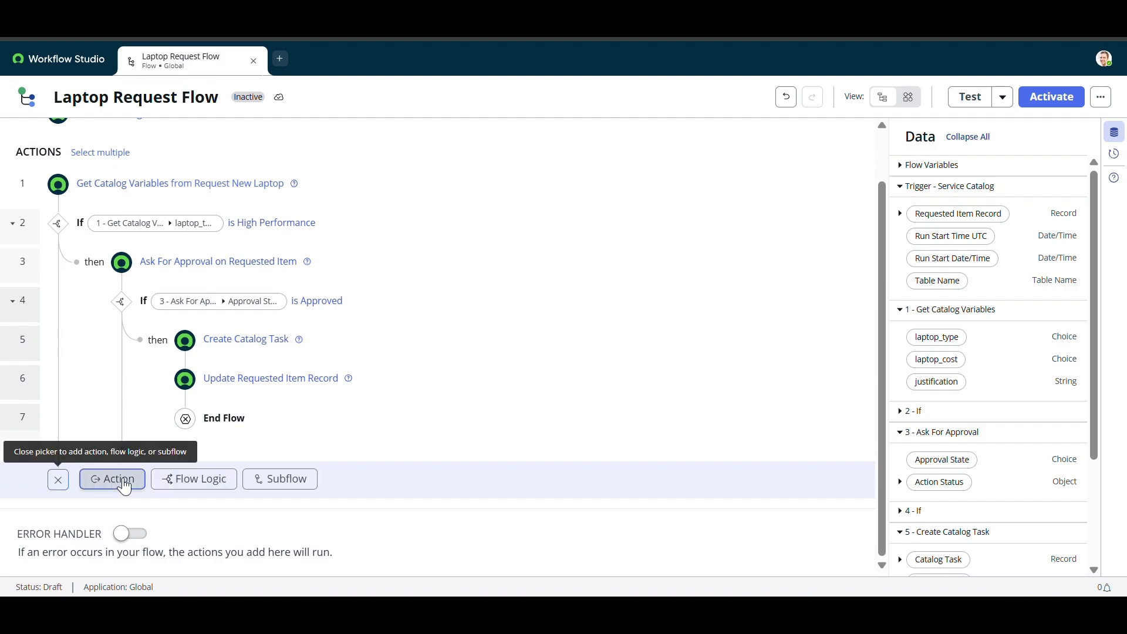
left_click(124, 484)
type("ask")
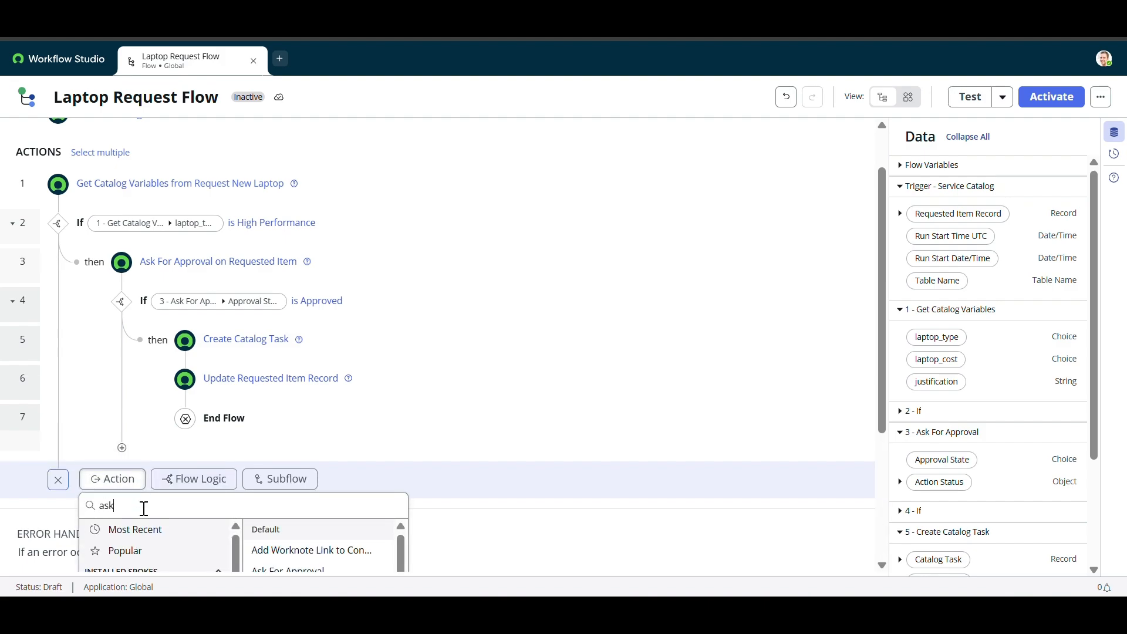
left_click(167, 531)
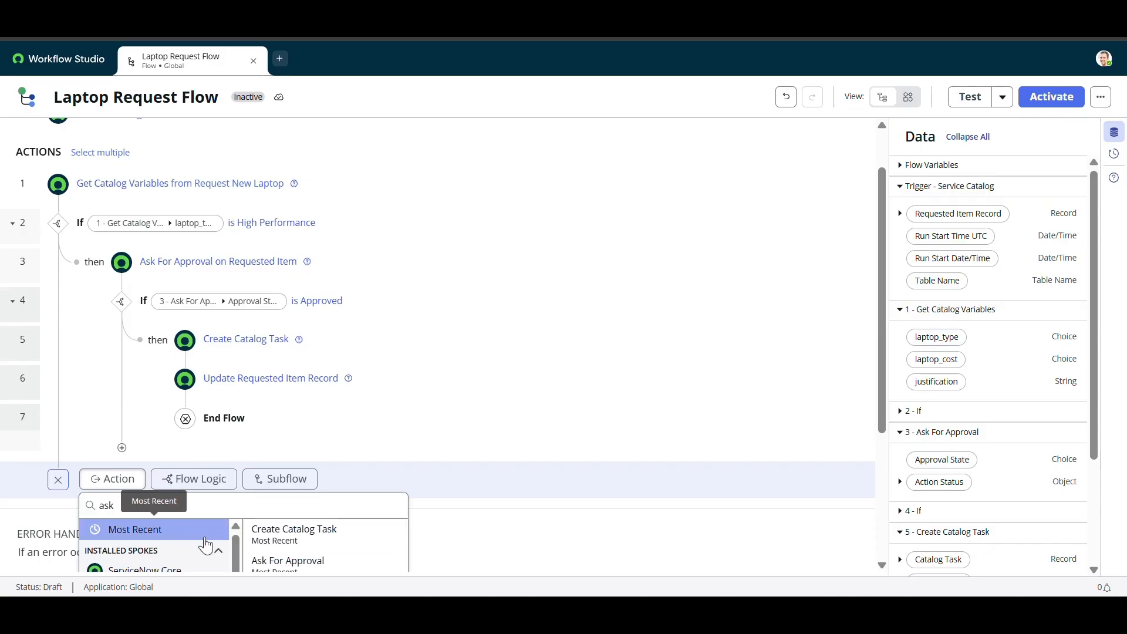
left_click(285, 562)
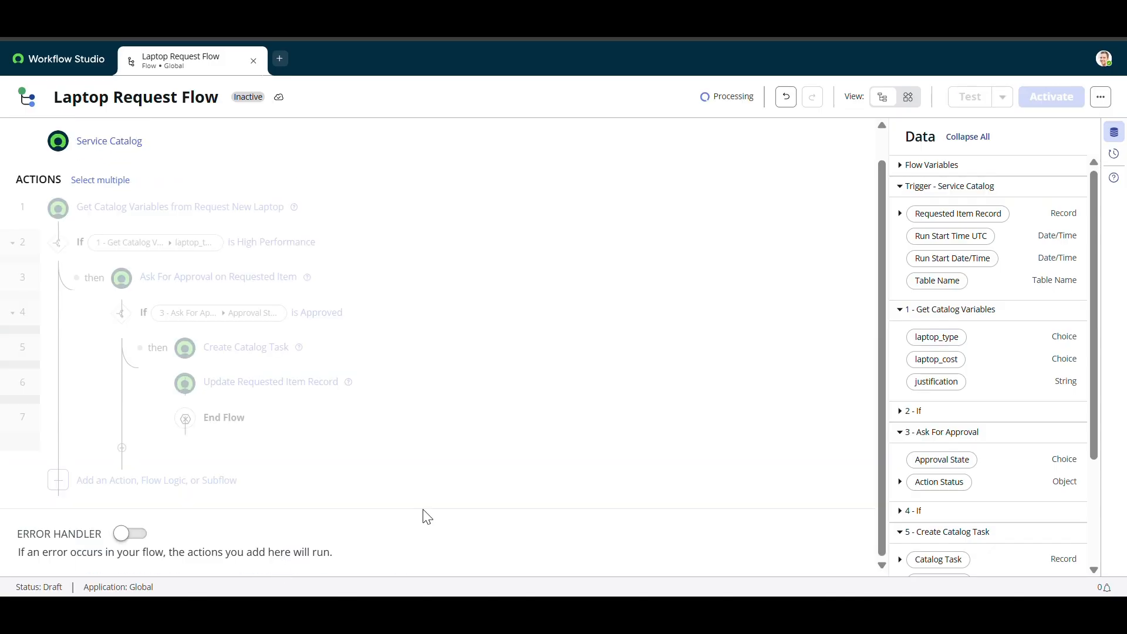
scroll(463, 408, "down", 2)
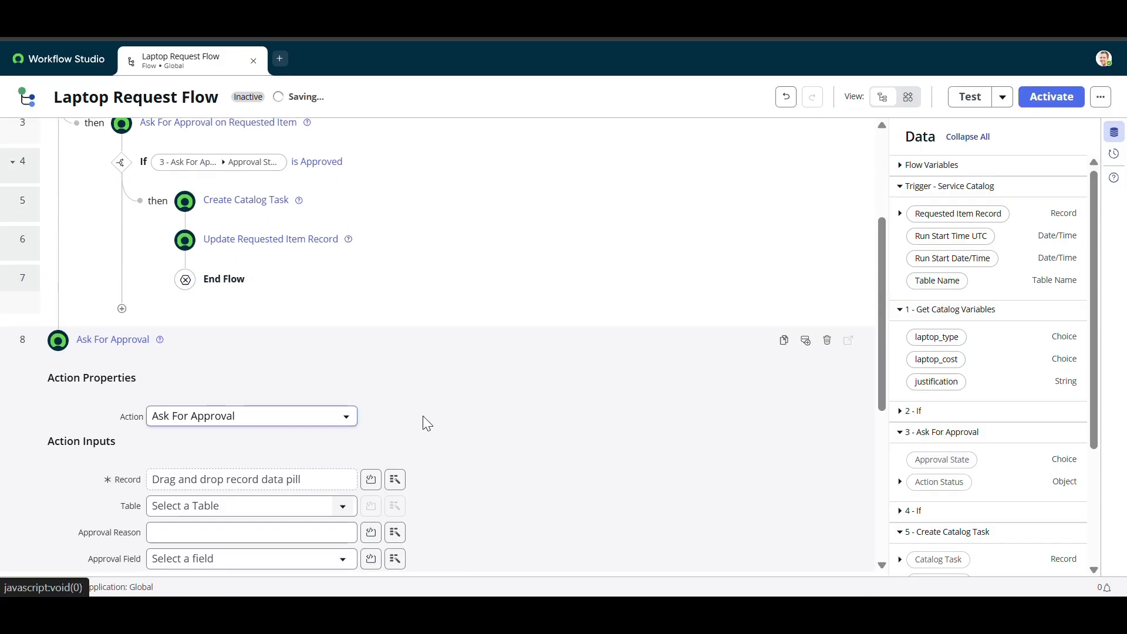
left_click(399, 476)
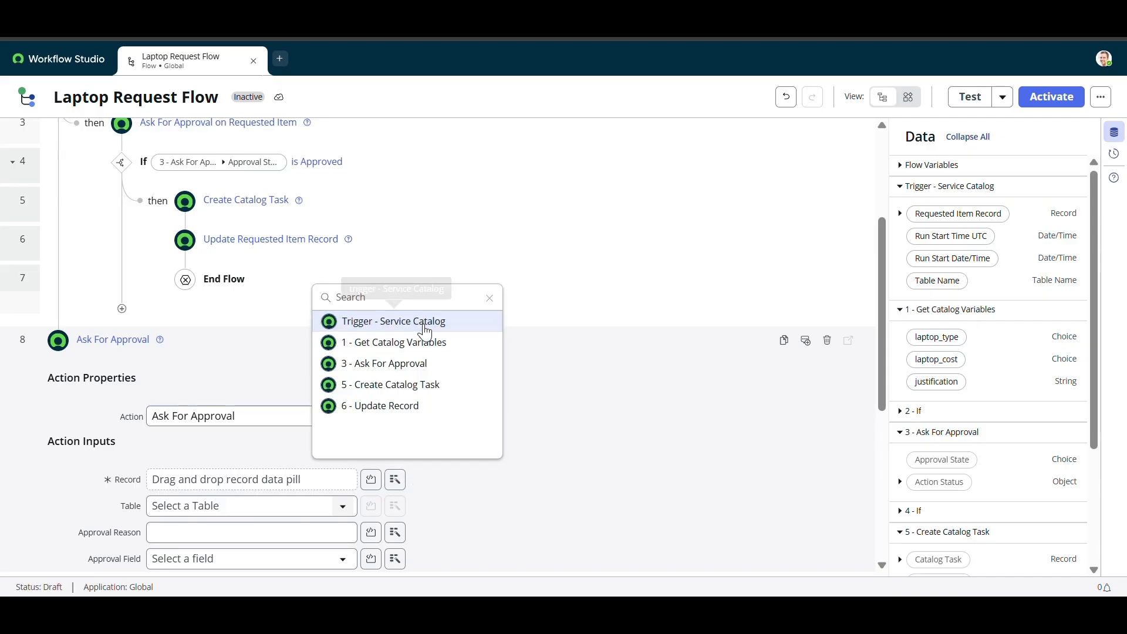
left_click(399, 321)
left_click(489, 327)
scroll(493, 418, "down", 4)
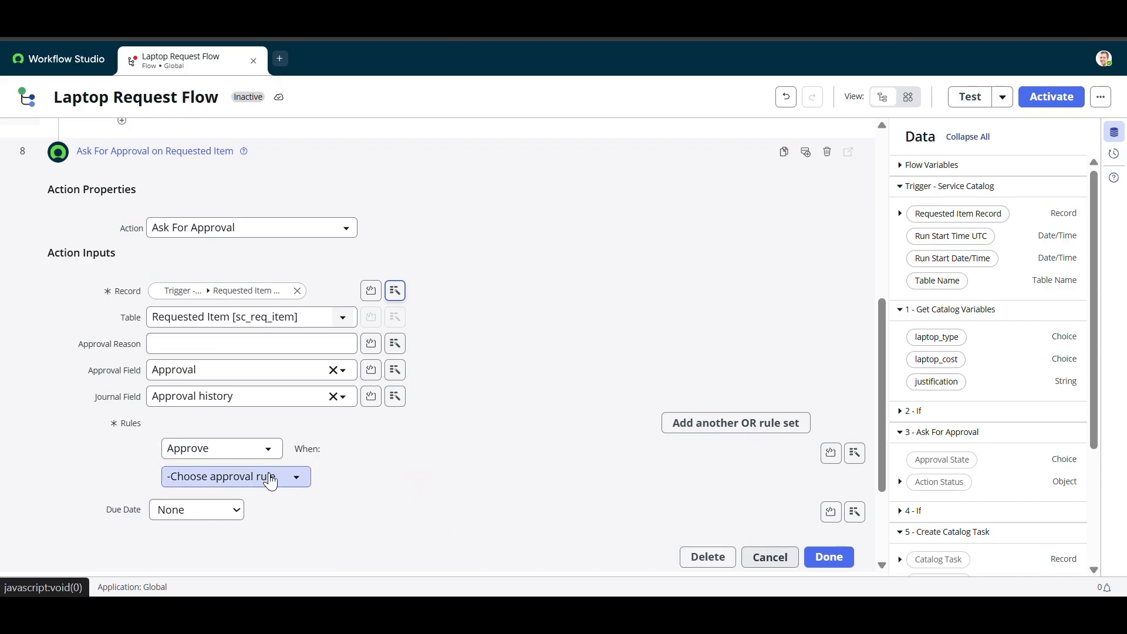
- Set the approval rule to Anyone approves with the manager of the trigger record's Requested for user, and save the action
left_click(271, 476)
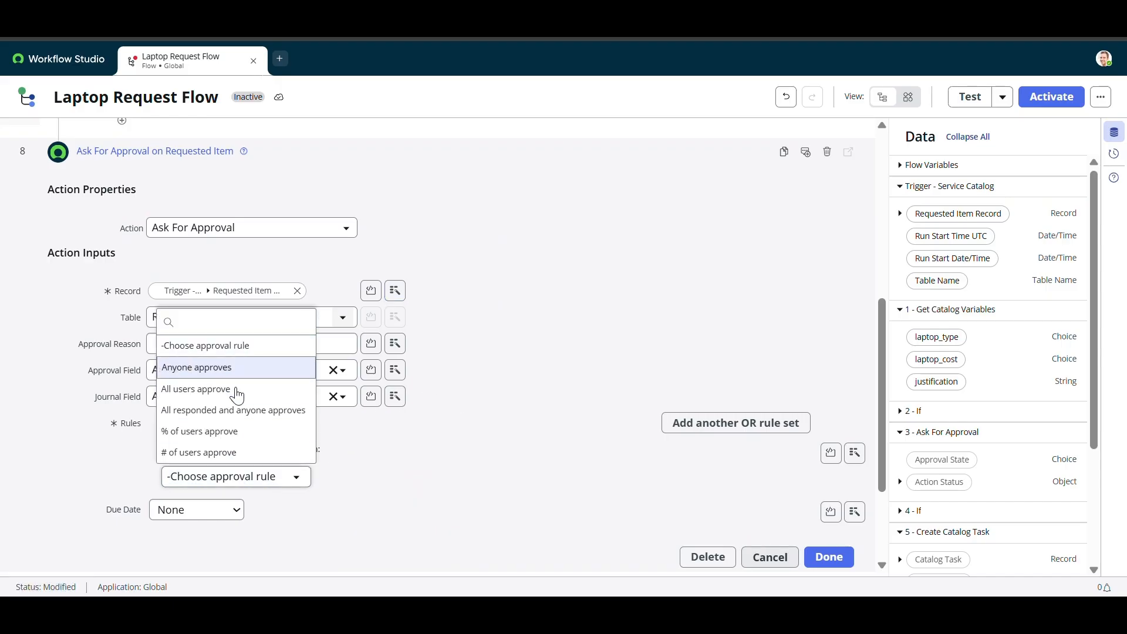
left_click(235, 367)
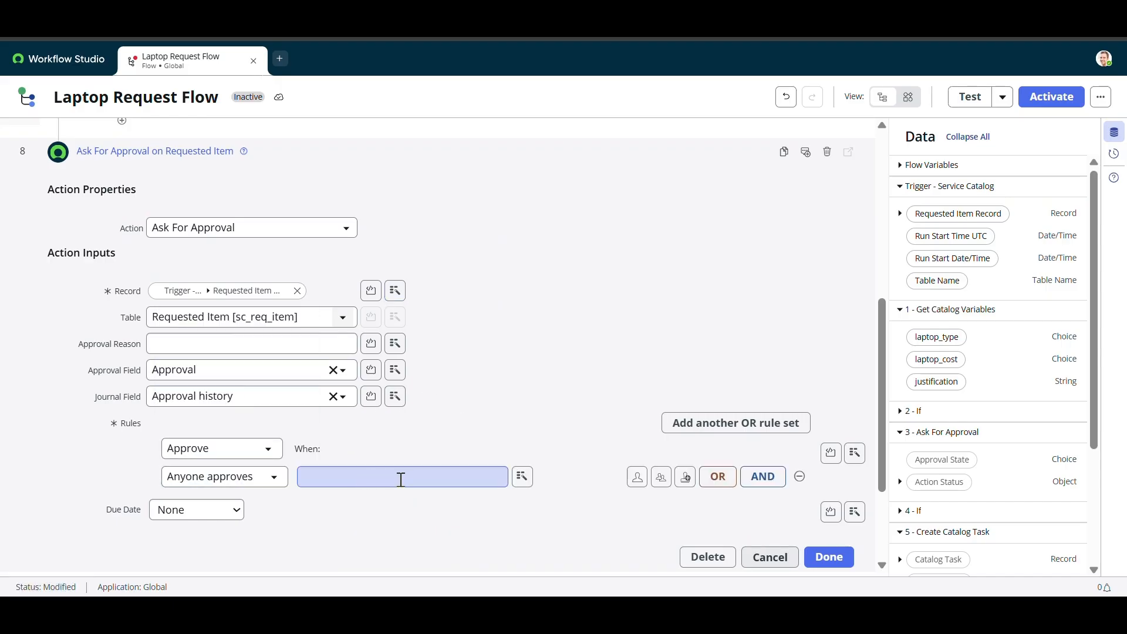
left_click(523, 477)
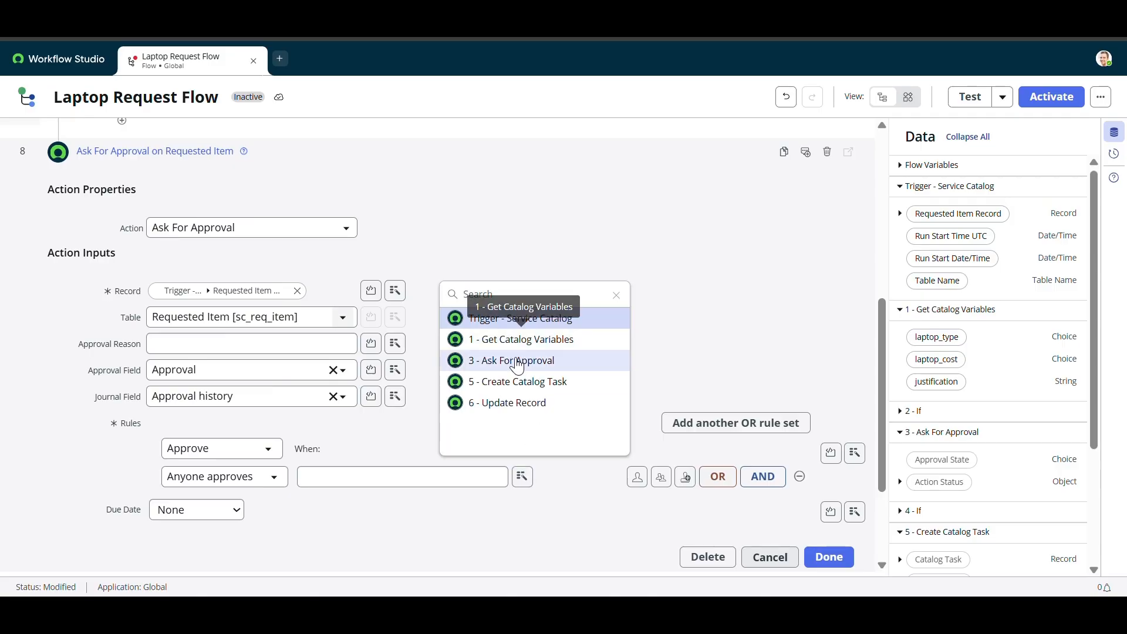
left_click(488, 319)
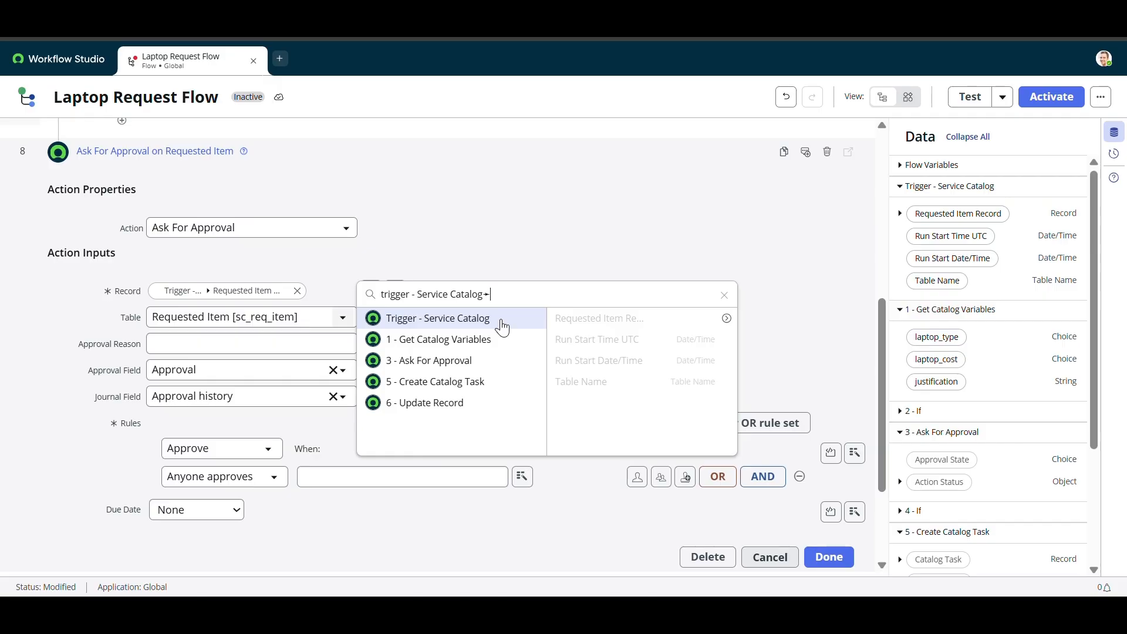
left_click(726, 318)
type("requ")
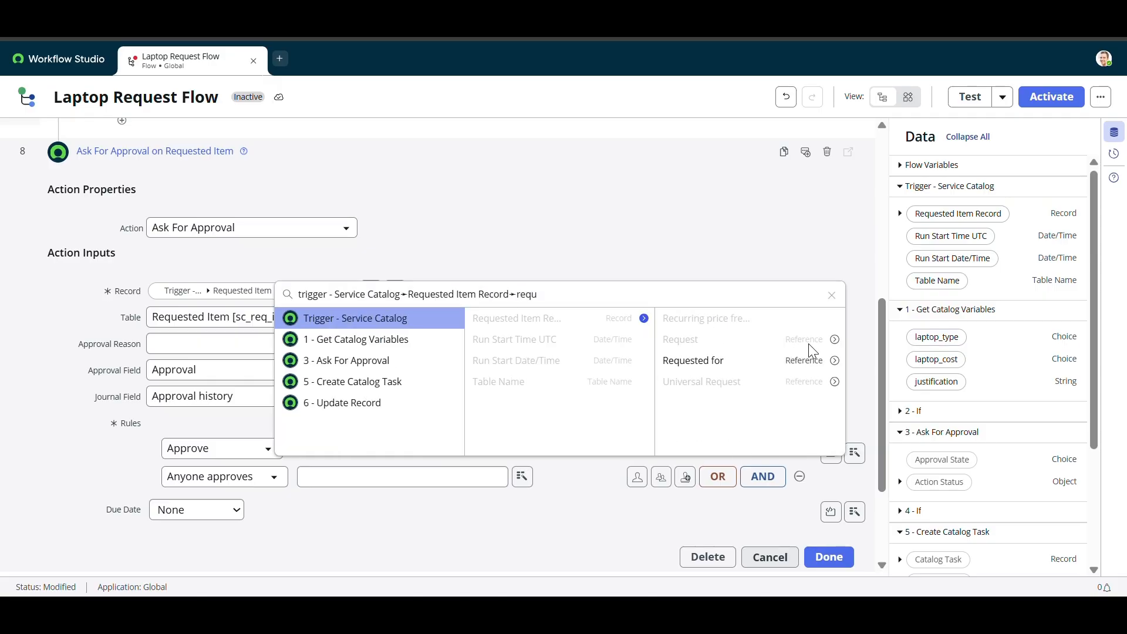
left_click(834, 360)
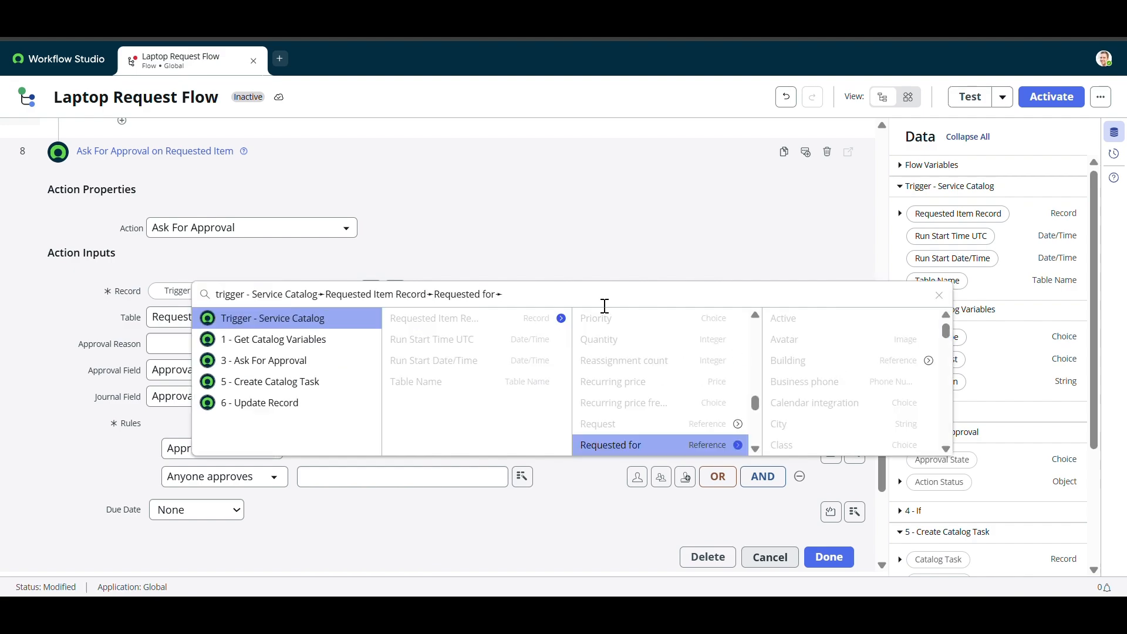
type("man")
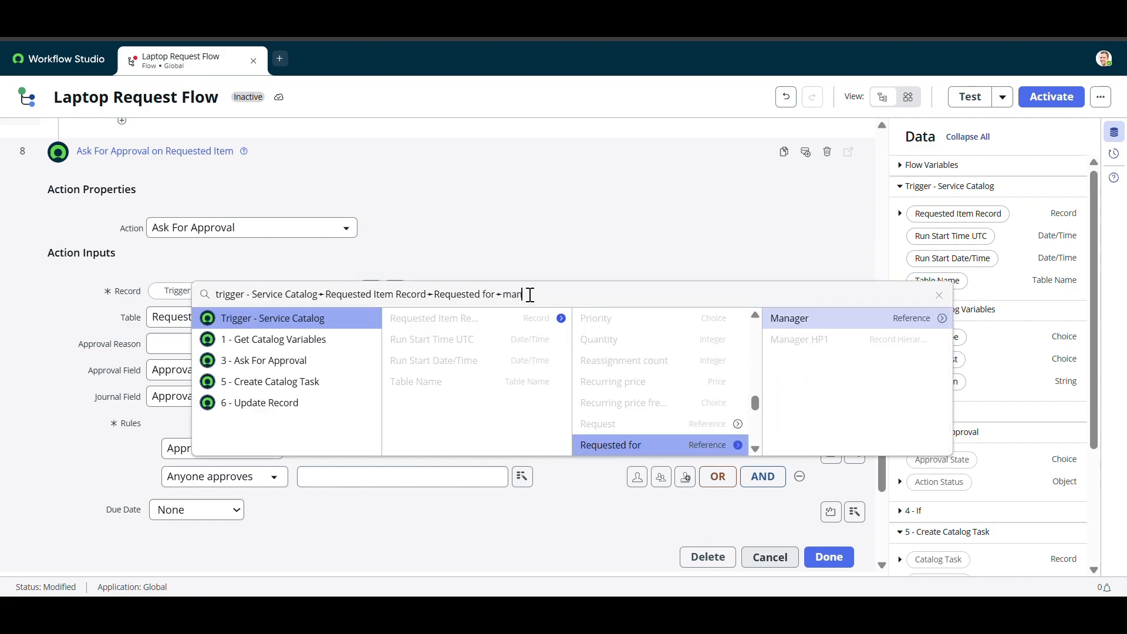
type("a")
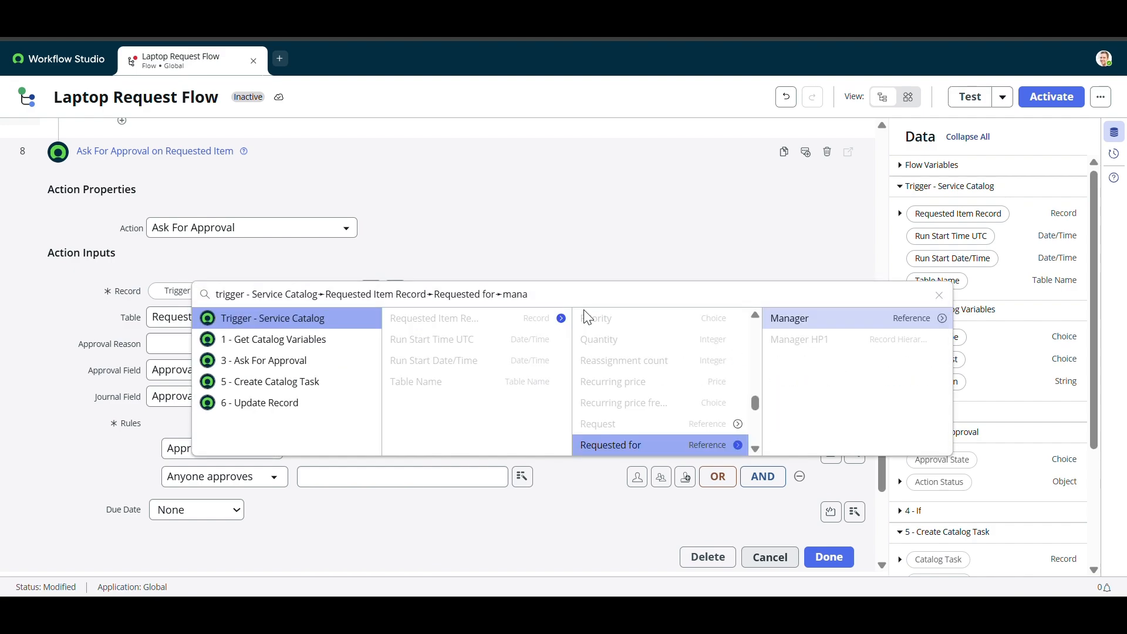
left_click(792, 318)
scroll(638, 432, "down", 2)
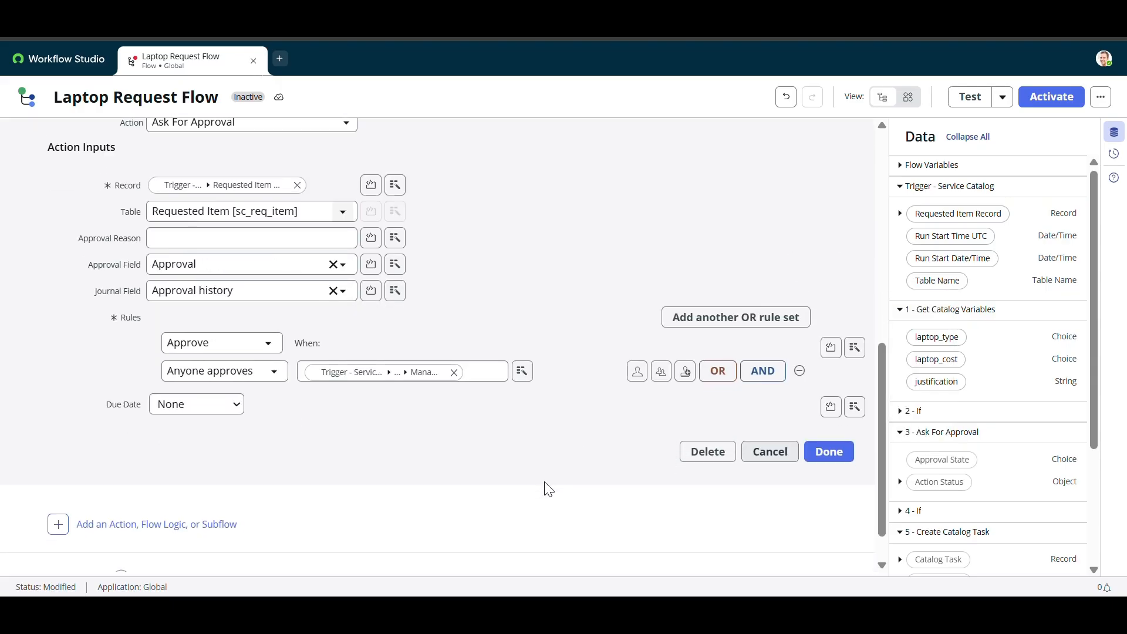
left_click(841, 456)
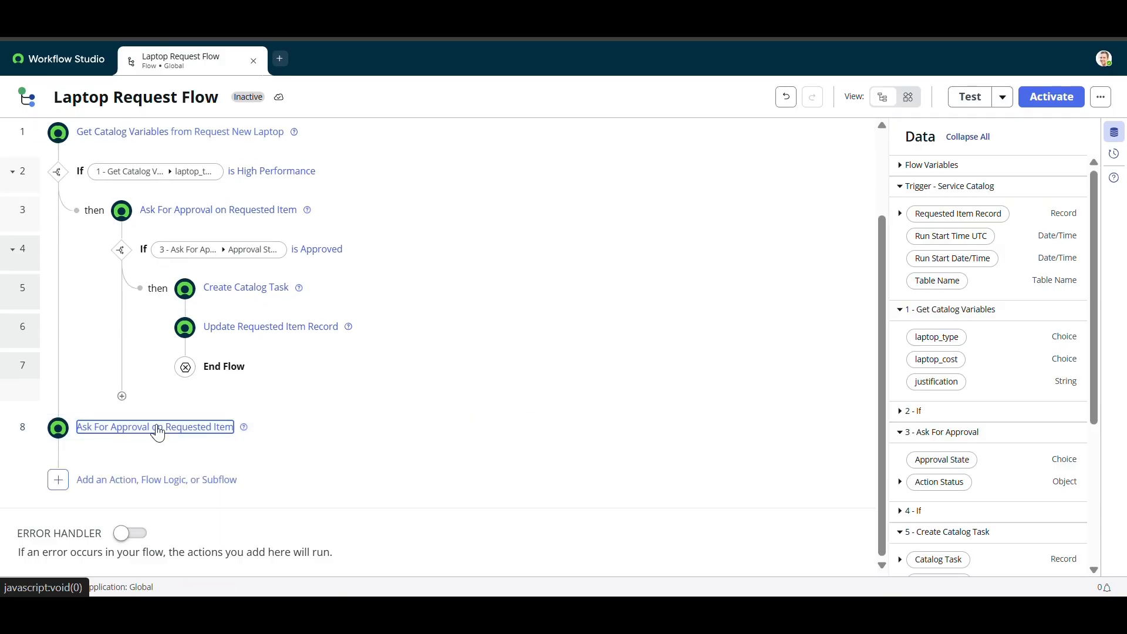
- Add If flow logic after the second Ask For Approval, with the condition that step 8's Approval State is Approved, and save it
left_click(154, 486)
left_click(179, 481)
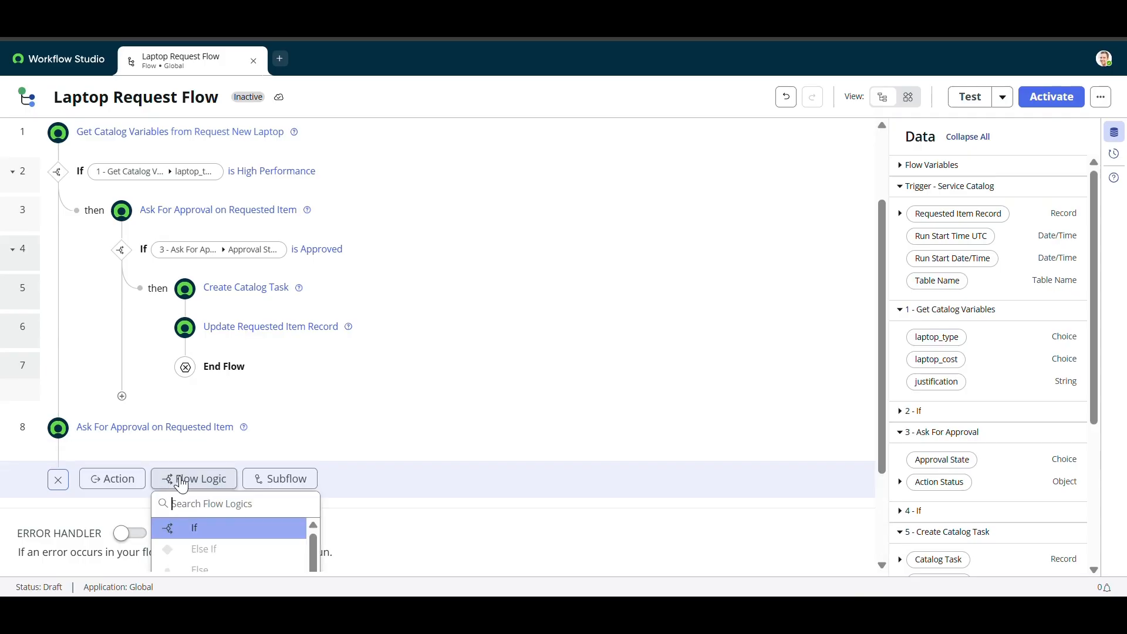
left_click(194, 527)
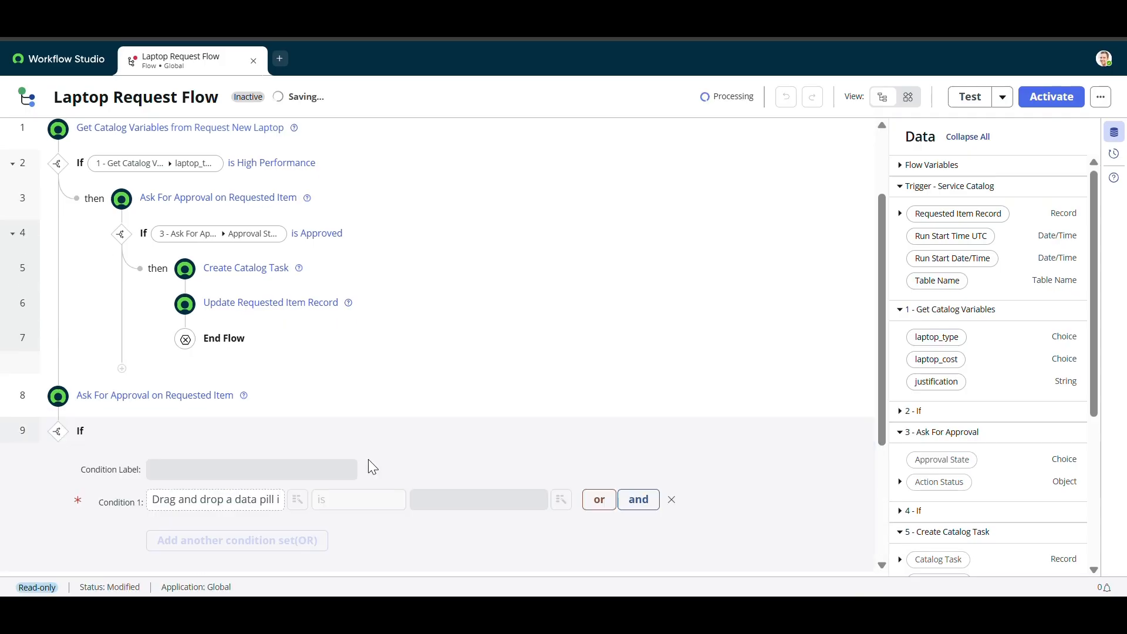
left_click(298, 477)
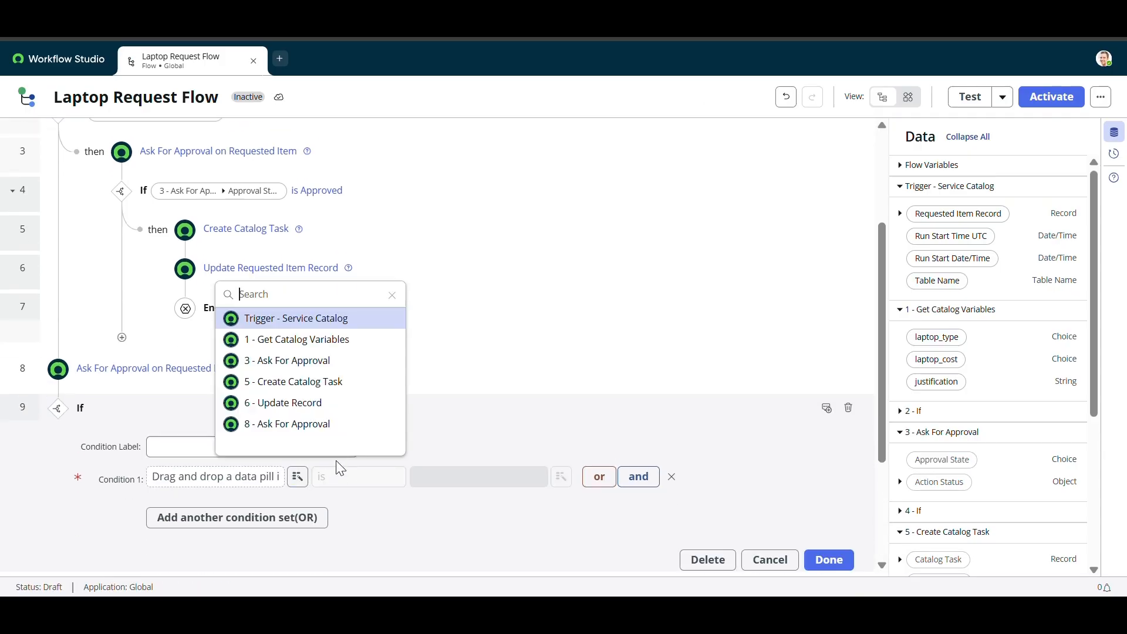
left_click(307, 425)
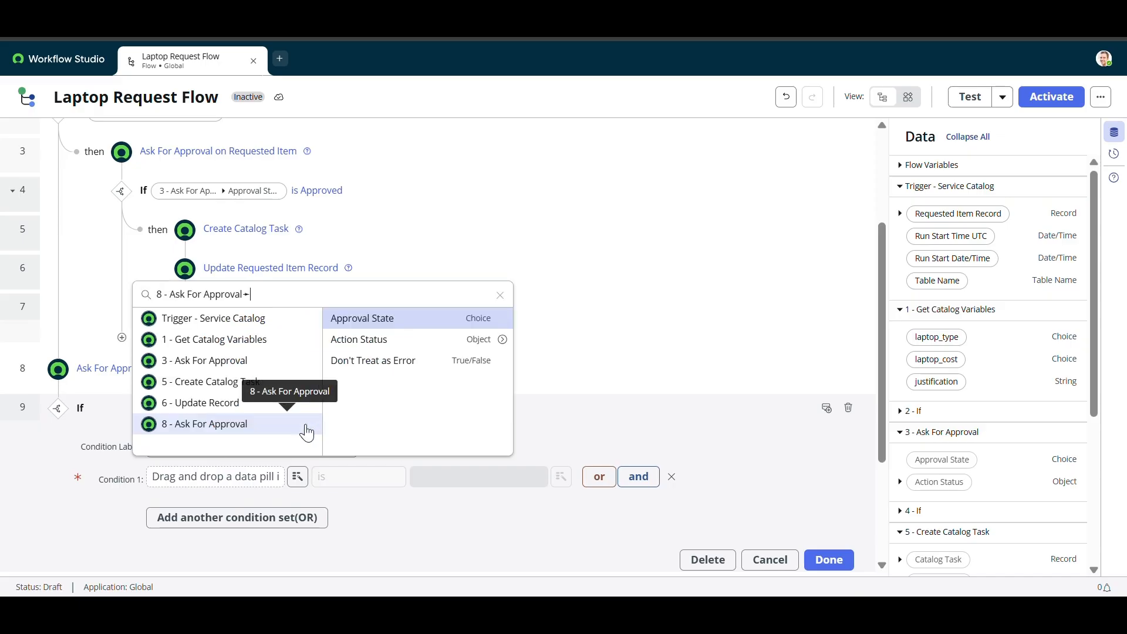
left_click(419, 320)
left_click(480, 478)
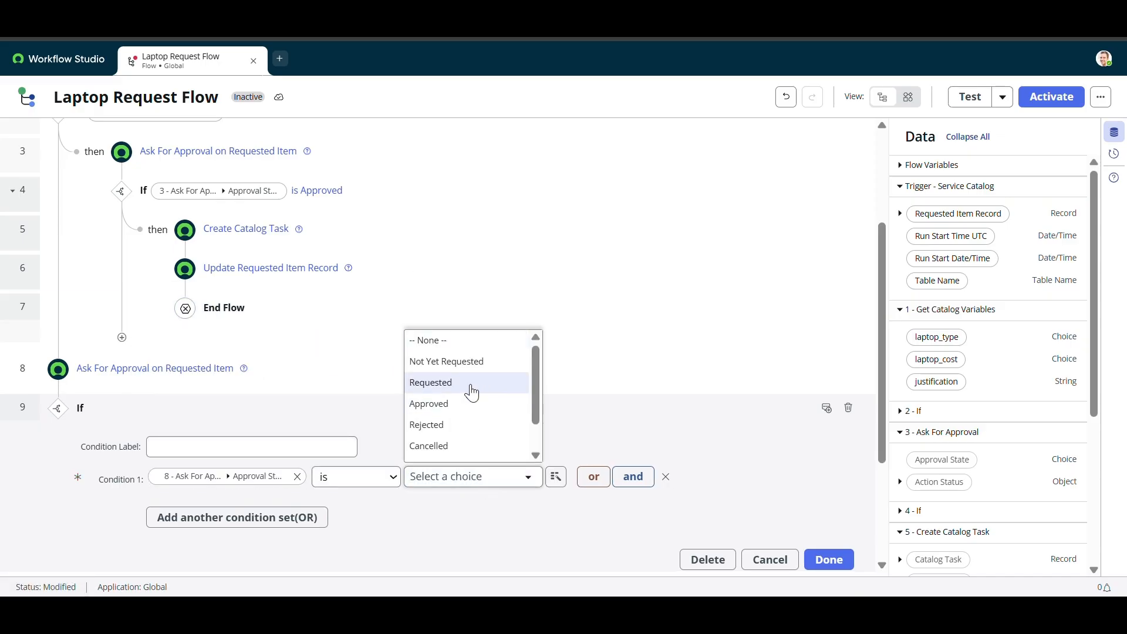
left_click(452, 405)
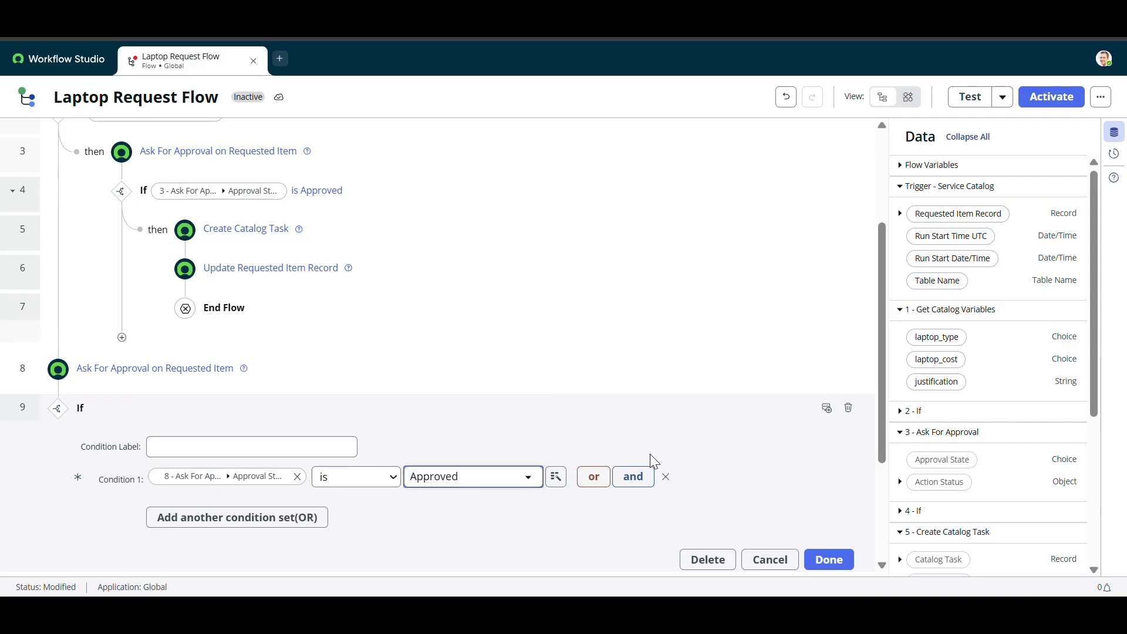
left_click(829, 560)
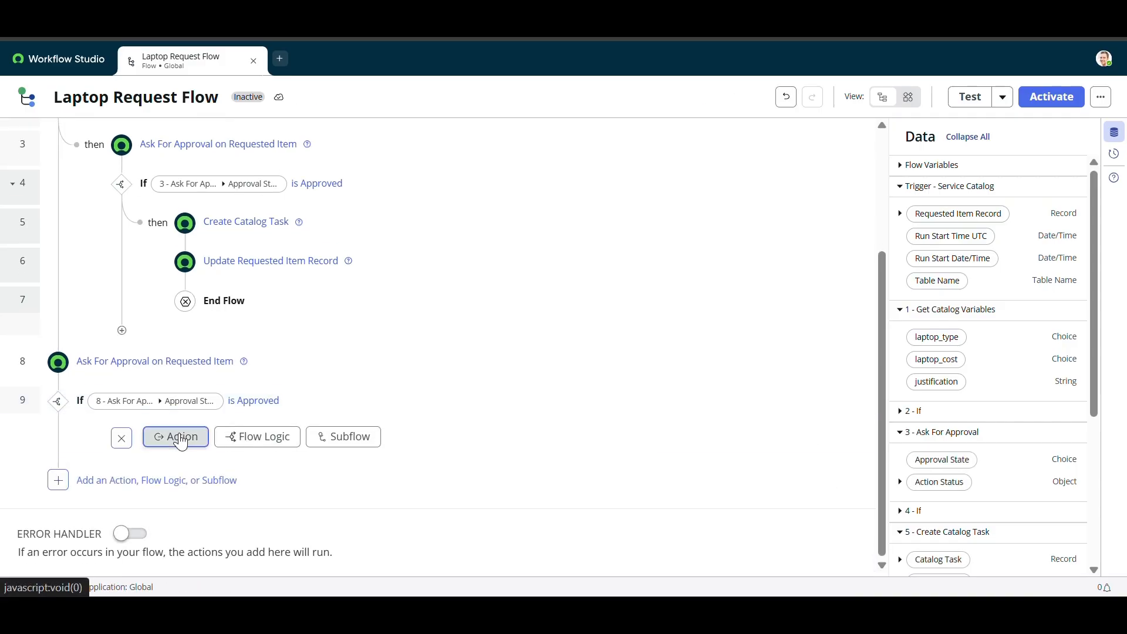
- Add a Create Catalog Task action inside the new If branch for the second approval
left_click(179, 437)
type("cat")
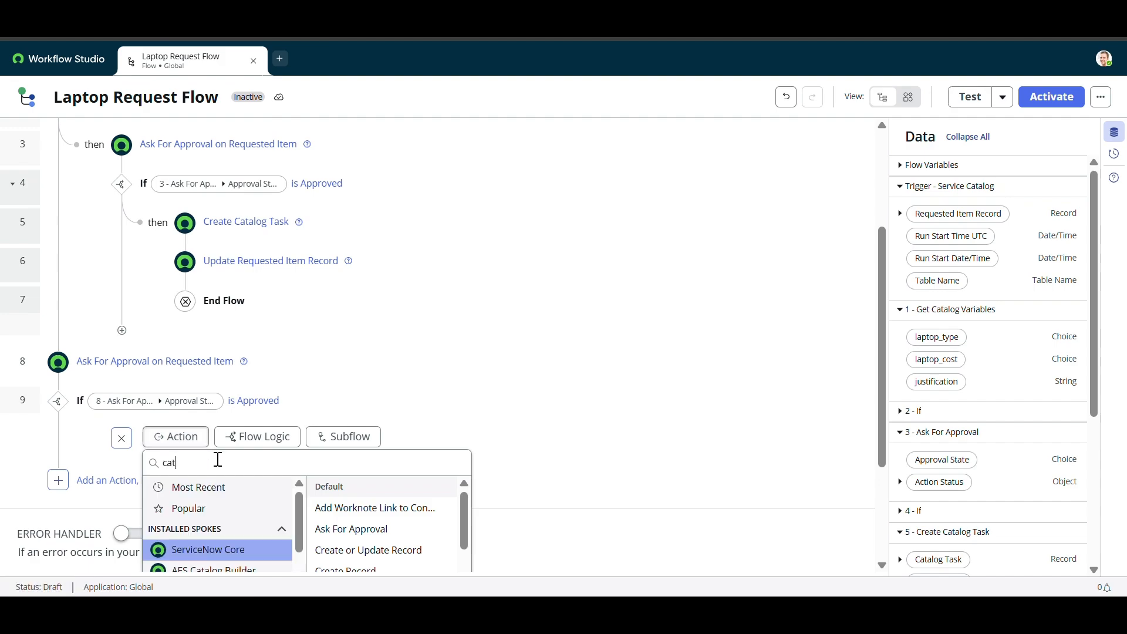
type("alog")
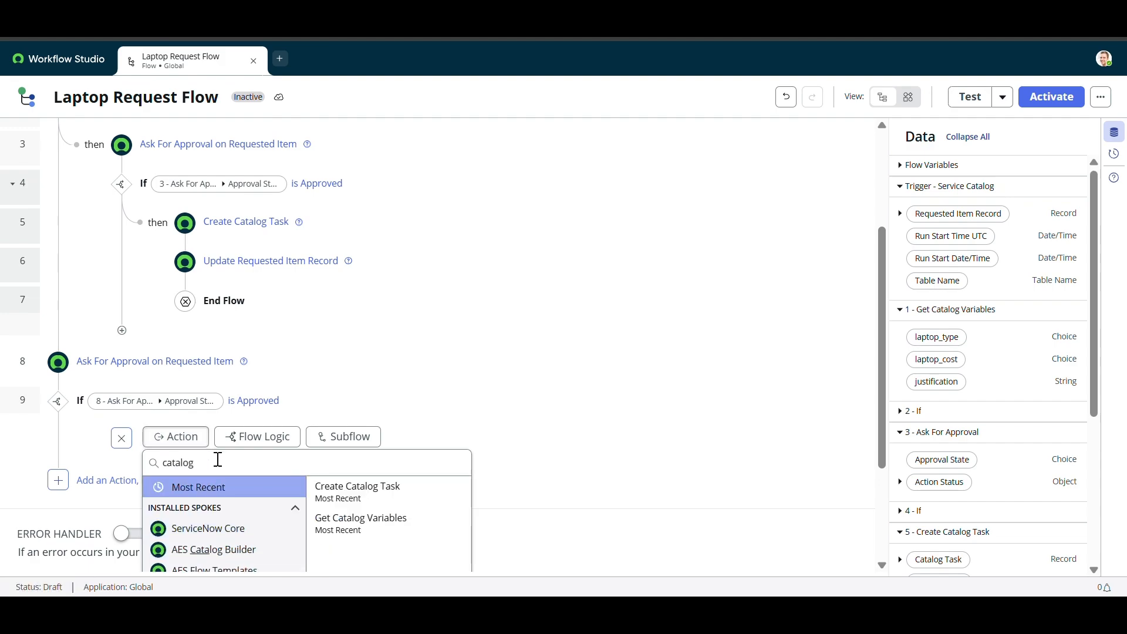
left_click(365, 500)
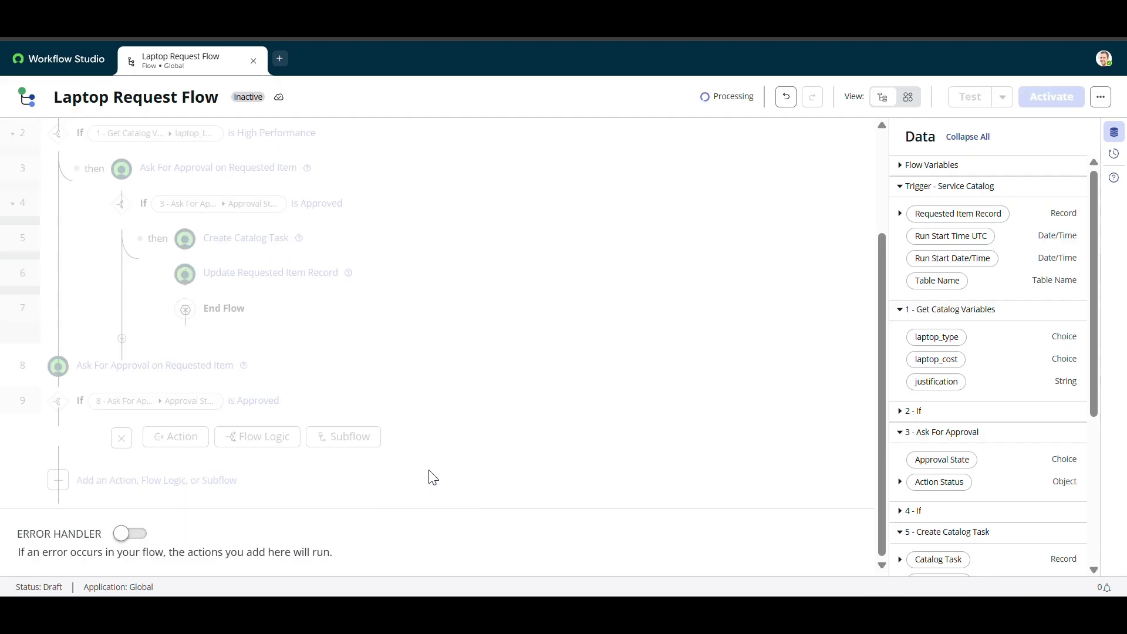
scroll(462, 433, "down", 5)
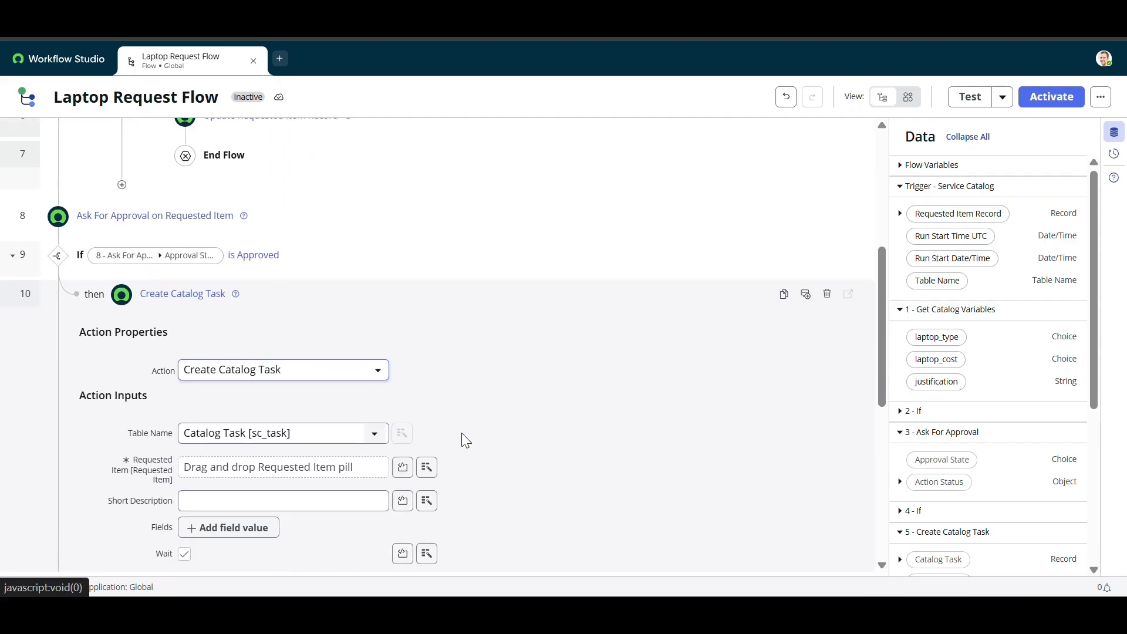
scroll(461, 433, "up", 1)
scroll(461, 431, "up", 1)
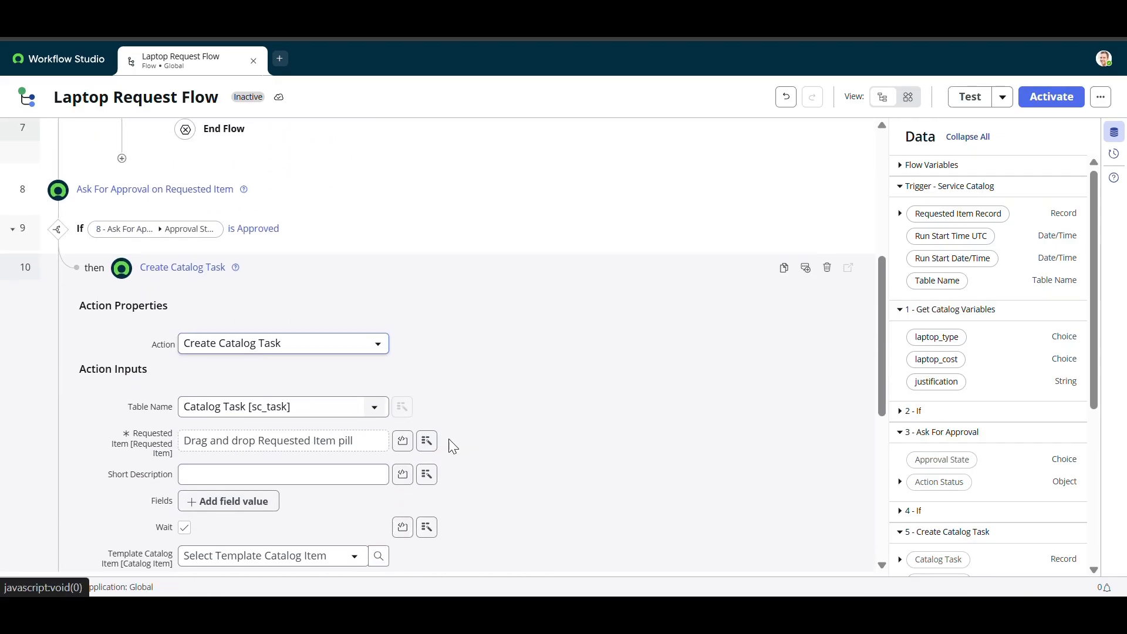
- Set the catalog task's short description to "New laptop is Standard" and its template catalog item to Request New Laptop
left_click(287, 479)
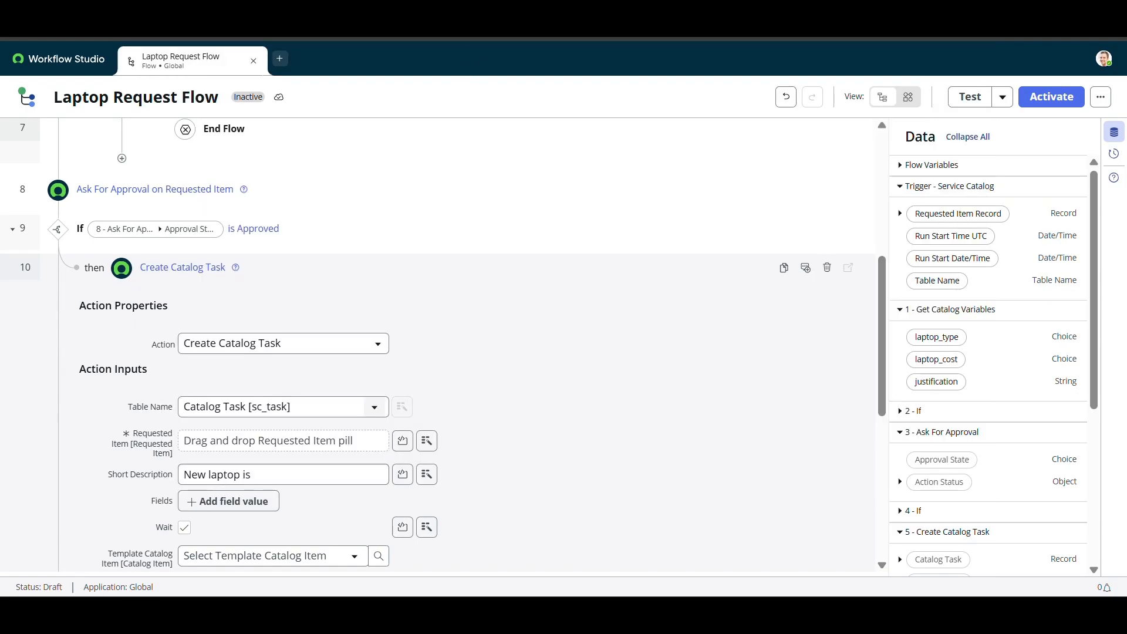
left_click(305, 474)
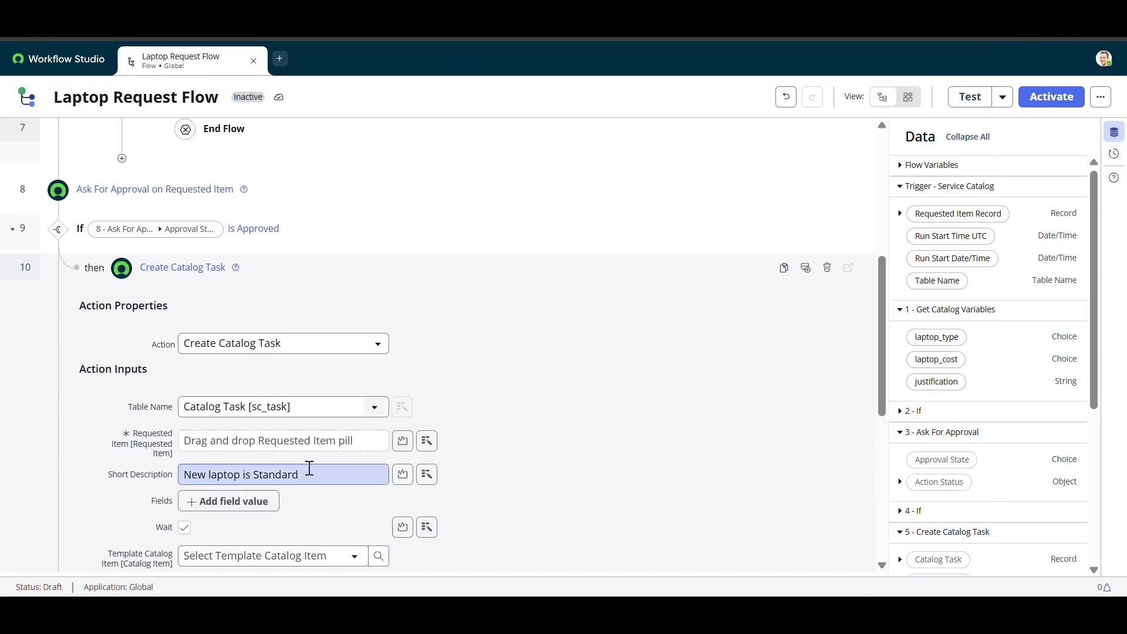
scroll(306, 469, "down", 2)
scroll(306, 471, "down", 2)
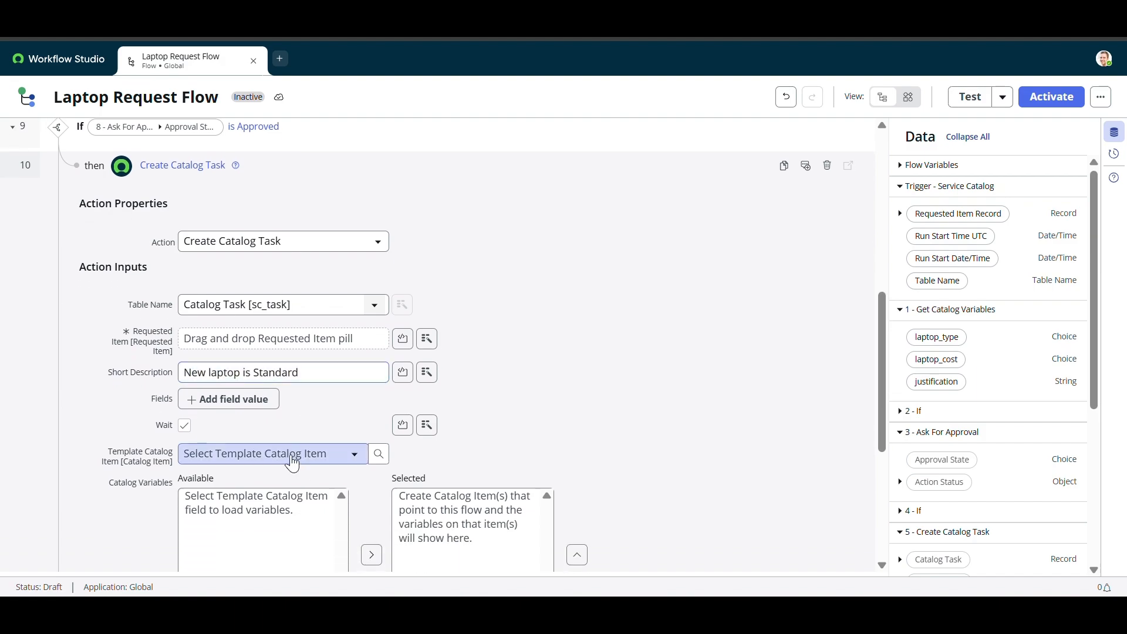
left_click(294, 461)
type("n")
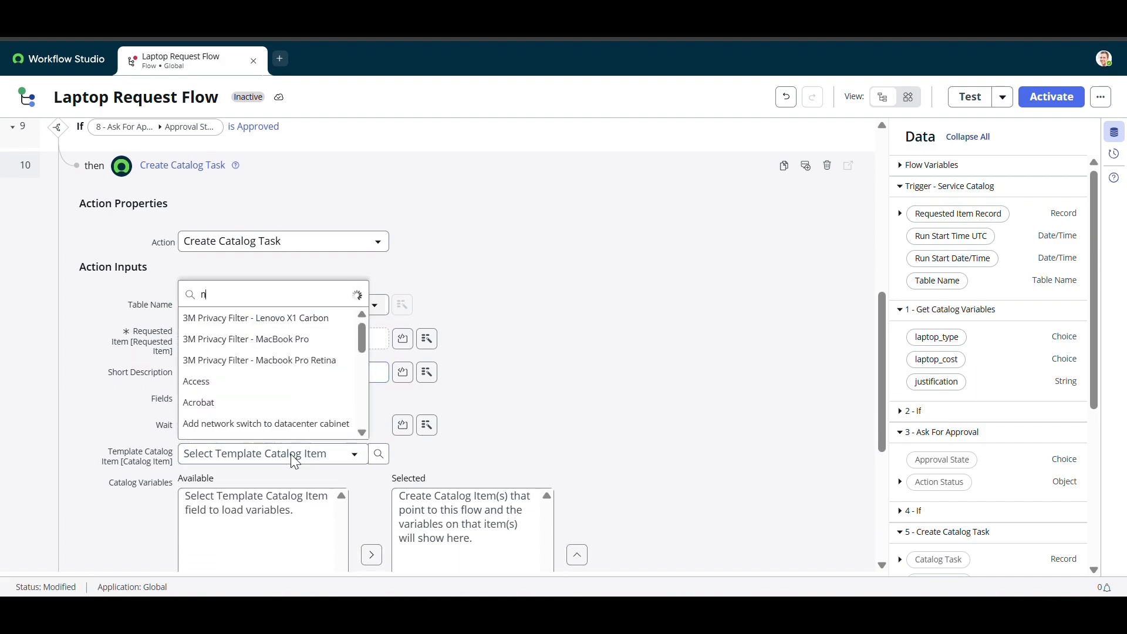
type("equest")
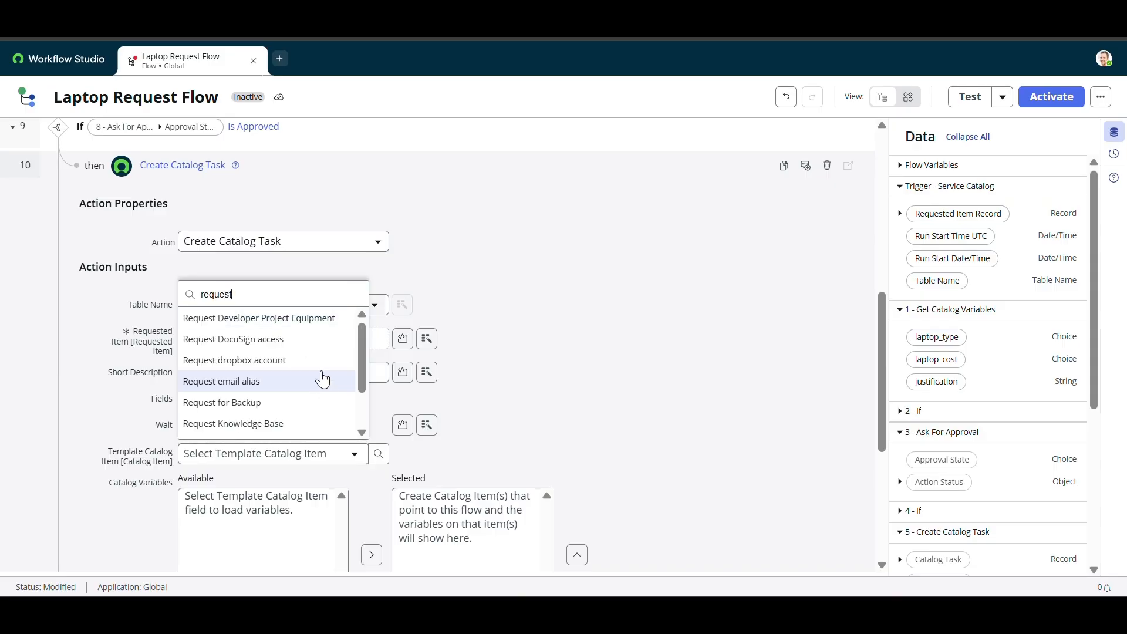
scroll(256, 389, "down", 2)
left_click(252, 386)
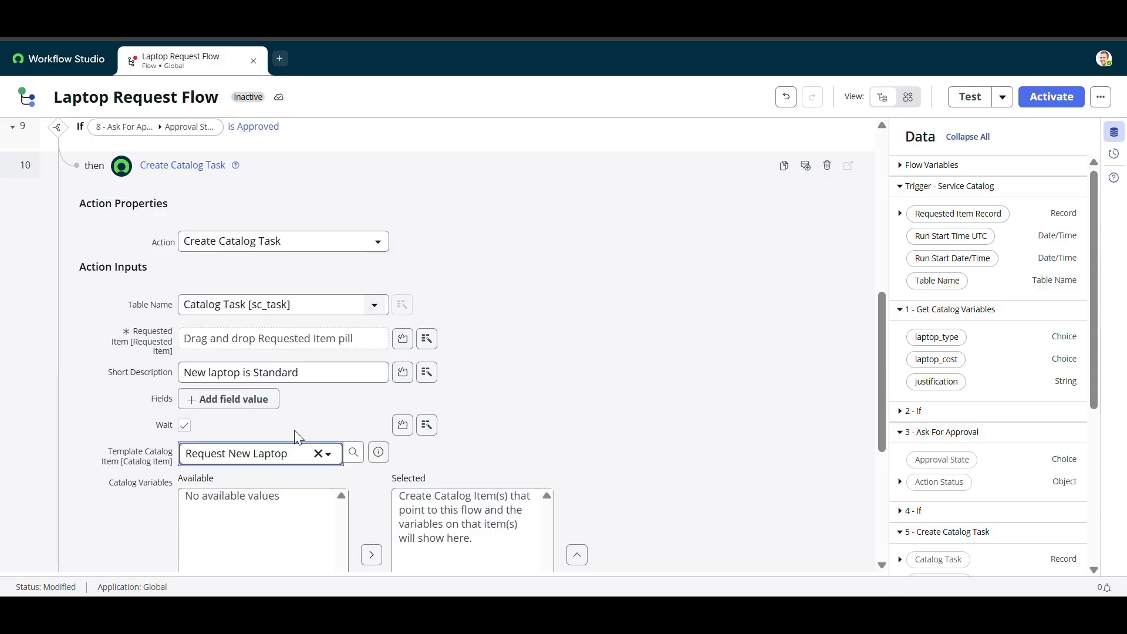
- Select the catalog variables laptop_type, laptop_cost and justification for the step 10 Create Catalog Task action and save it
scroll(269, 528, "down", 2)
left_click(269, 528)
key("ctrl+a")
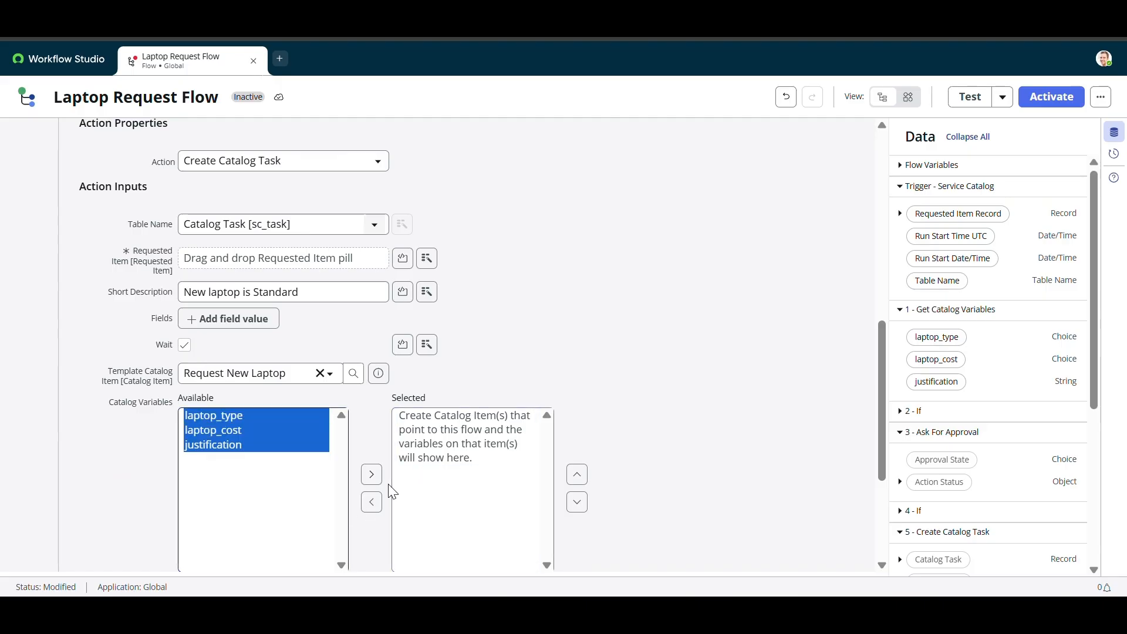
left_click(372, 476)
scroll(587, 481, "down", 3)
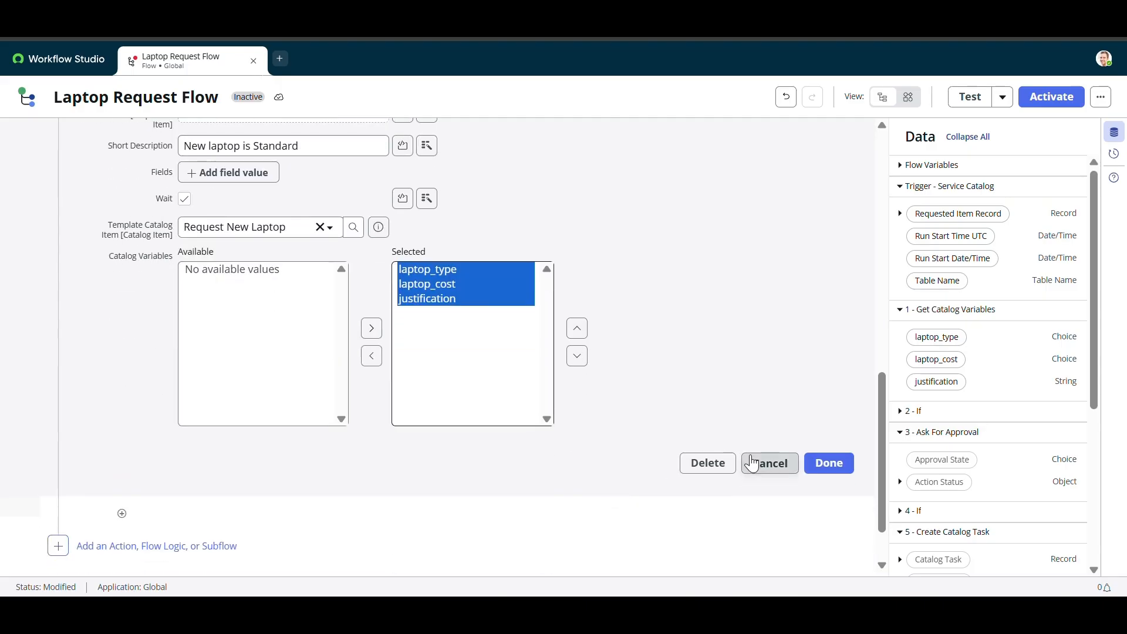
left_click(829, 463)
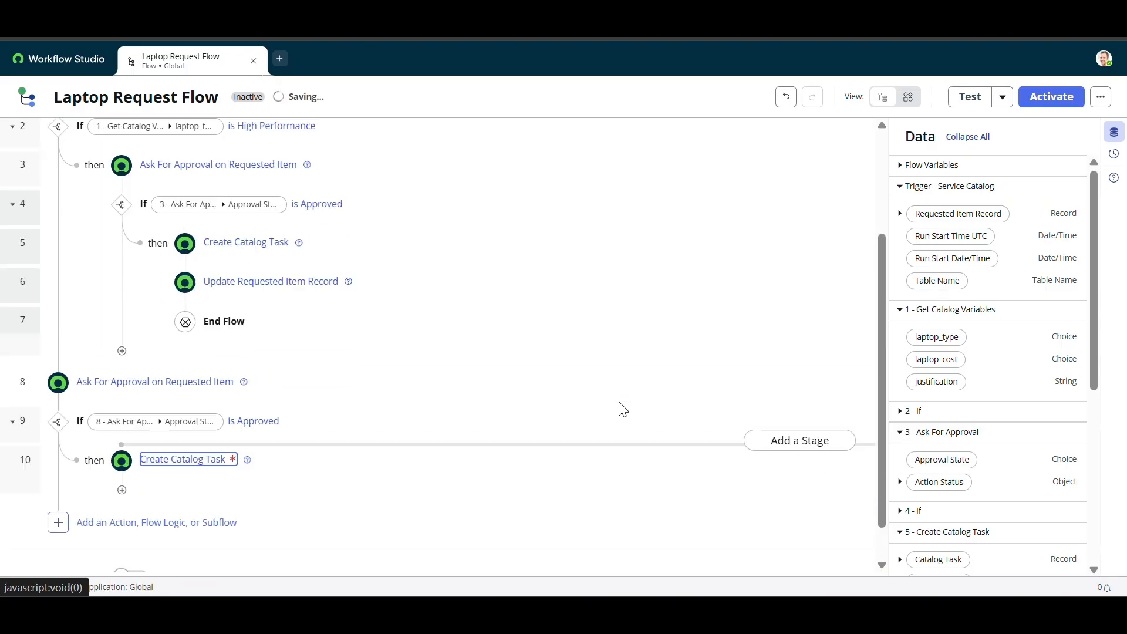
- Change the short description of the step 5 Create Catalog Task action to "Task Created for new Laptop High Performance." and save it
scroll(619, 409, "up", 3)
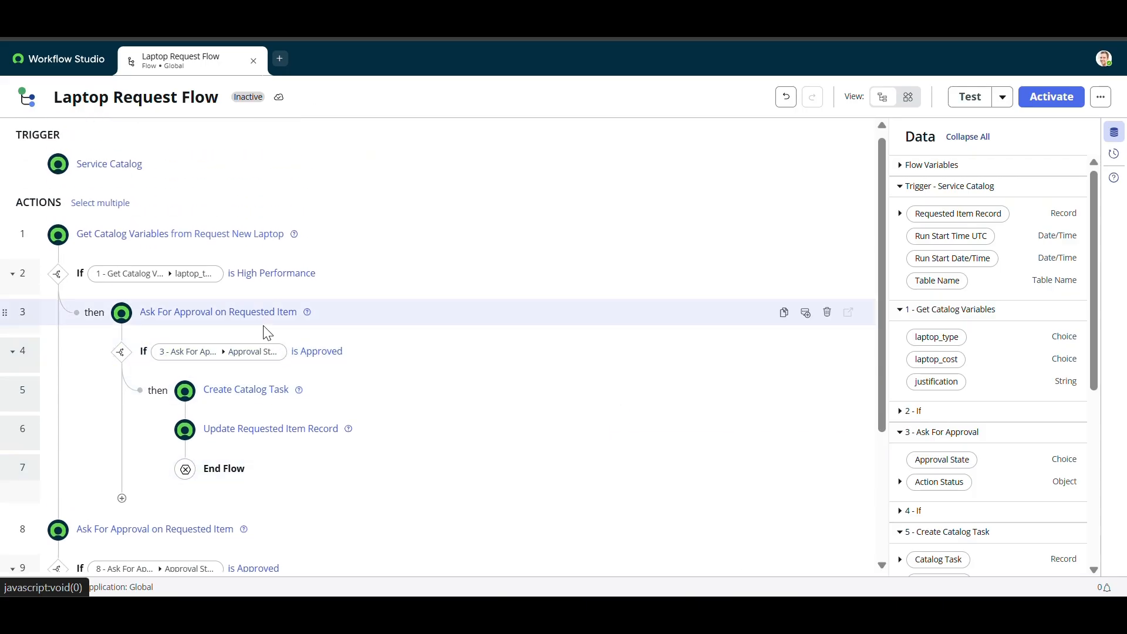
left_click(275, 401)
scroll(329, 423, "down", 3)
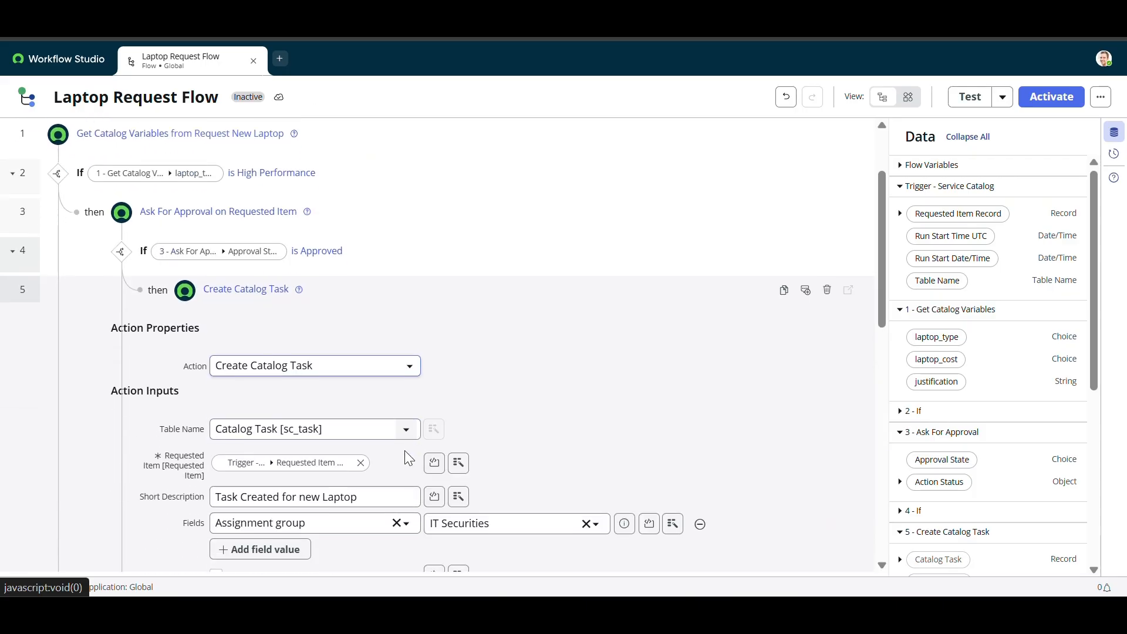
left_click(367, 493)
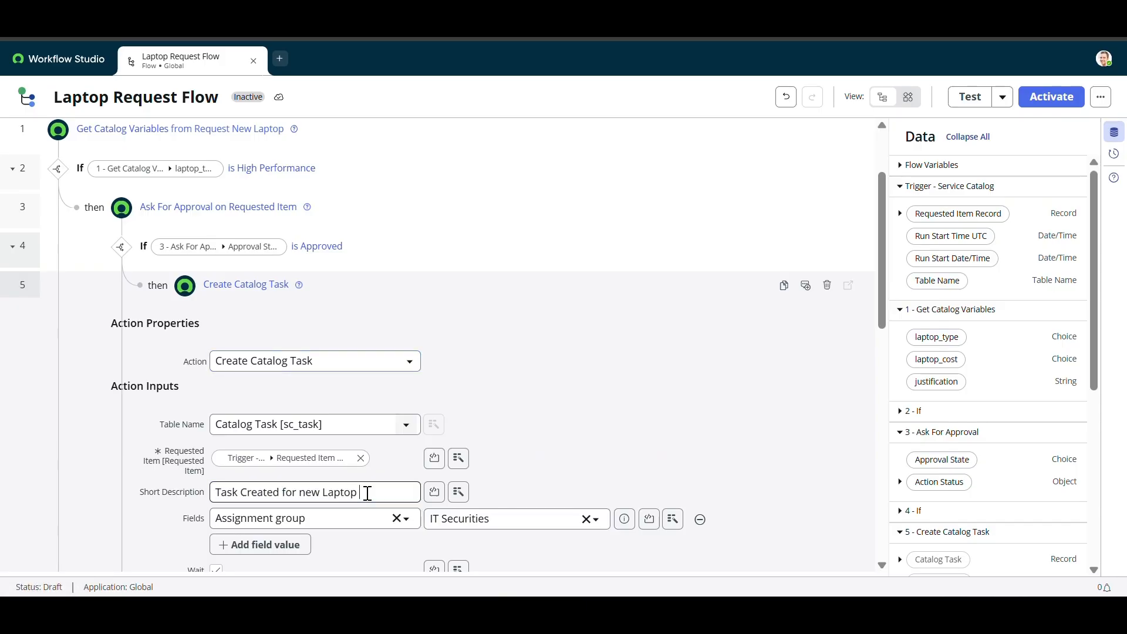
type("High Performance")
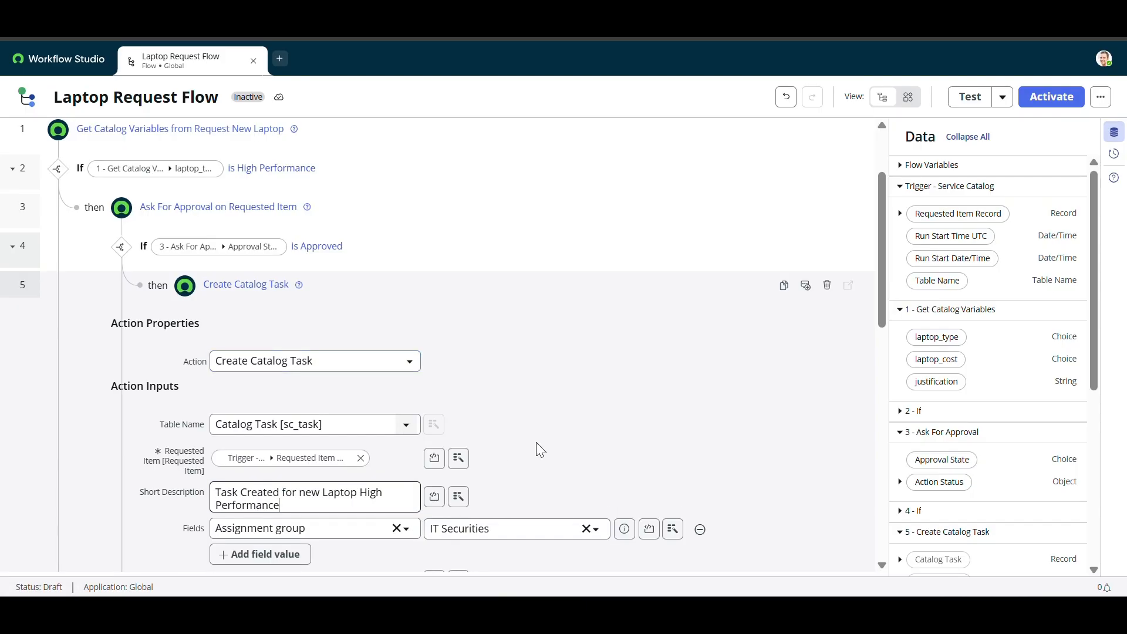
scroll(540, 450, "down", 5)
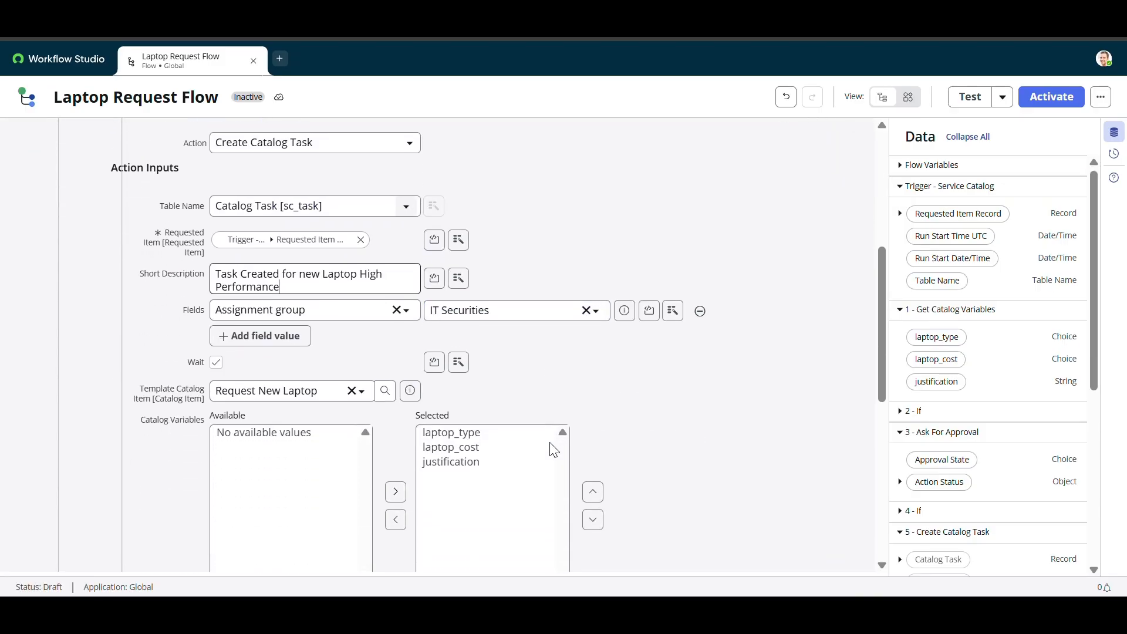
left_click(554, 450)
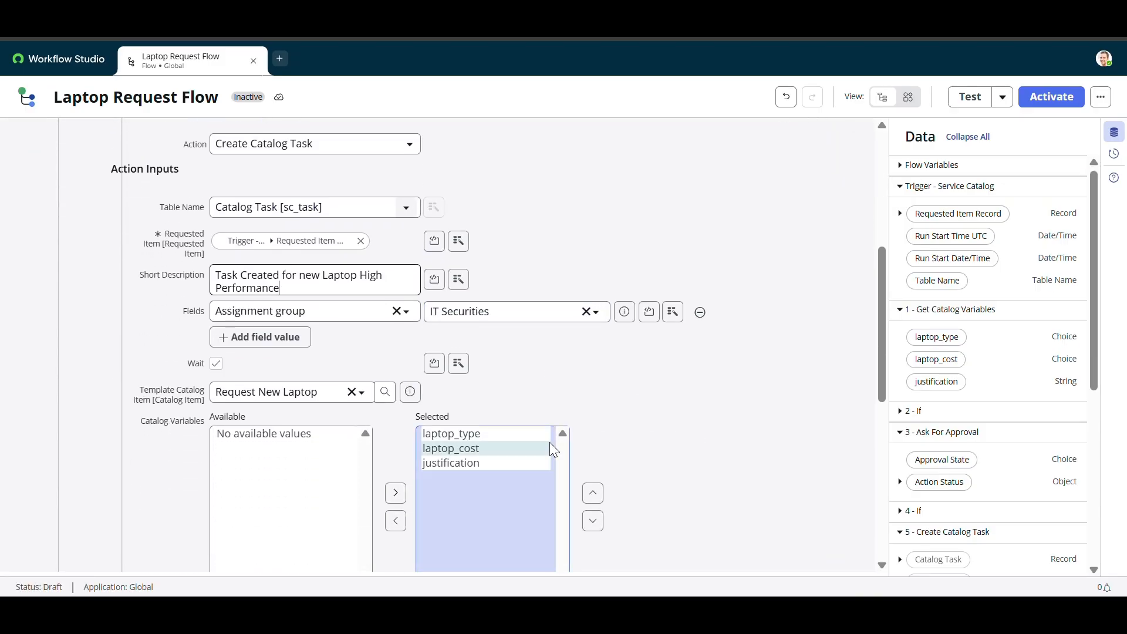
left_click(627, 418)
scroll(628, 420, "down", 1)
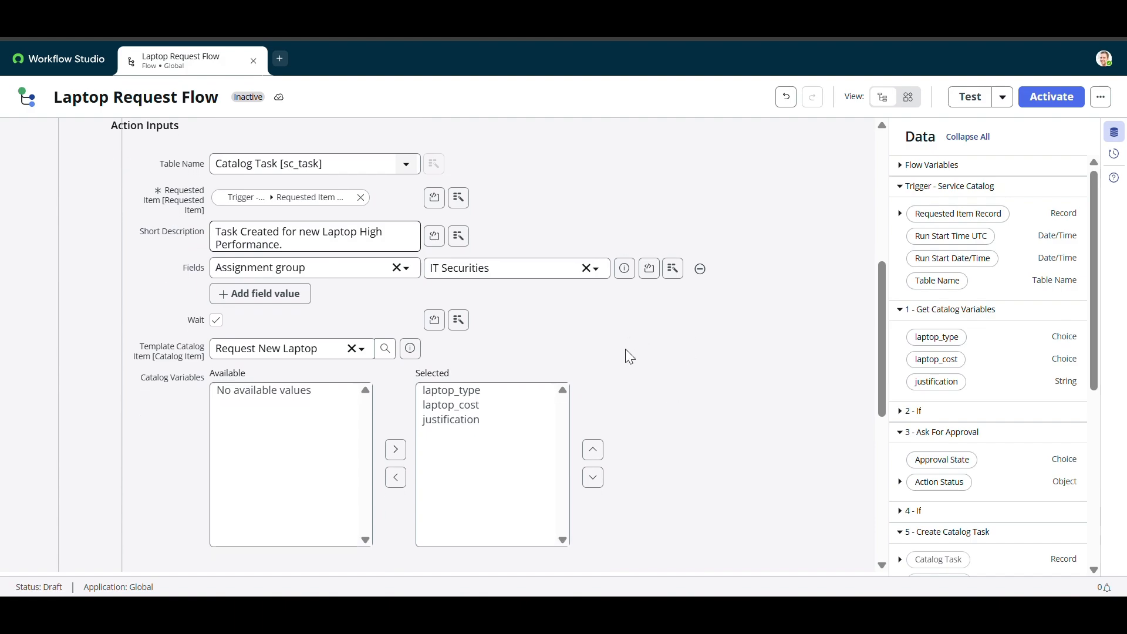
scroll(625, 348, "down", 5)
left_click(845, 350)
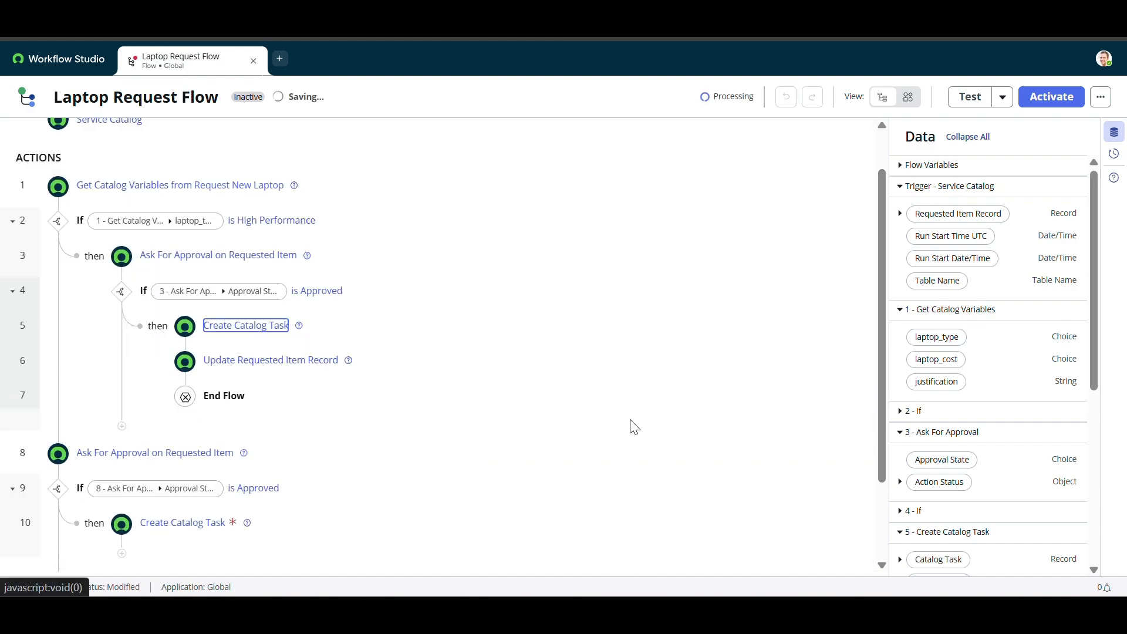
- Reopen the step 10 Create Catalog Task action and set its Requested Item to the Service Catalog trigger's Requested Item Record
scroll(628, 427, "down", 2)
left_click(208, 418)
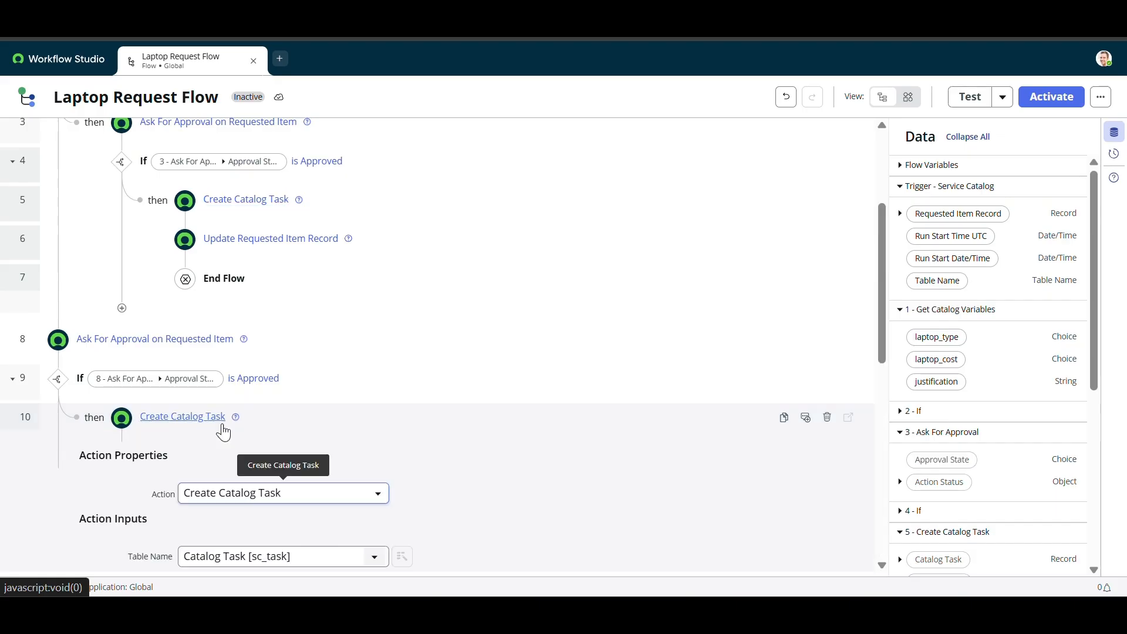
scroll(404, 477, "down", 5)
scroll(404, 476, "down", 3)
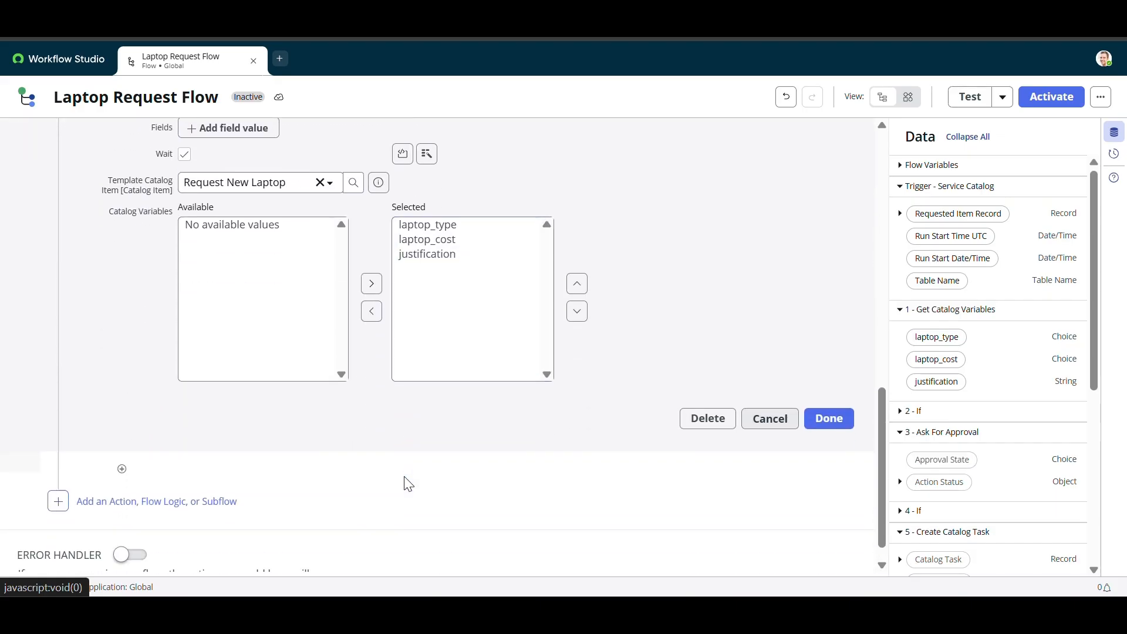
scroll(403, 476, "up", 4)
scroll(405, 479, "up", 3)
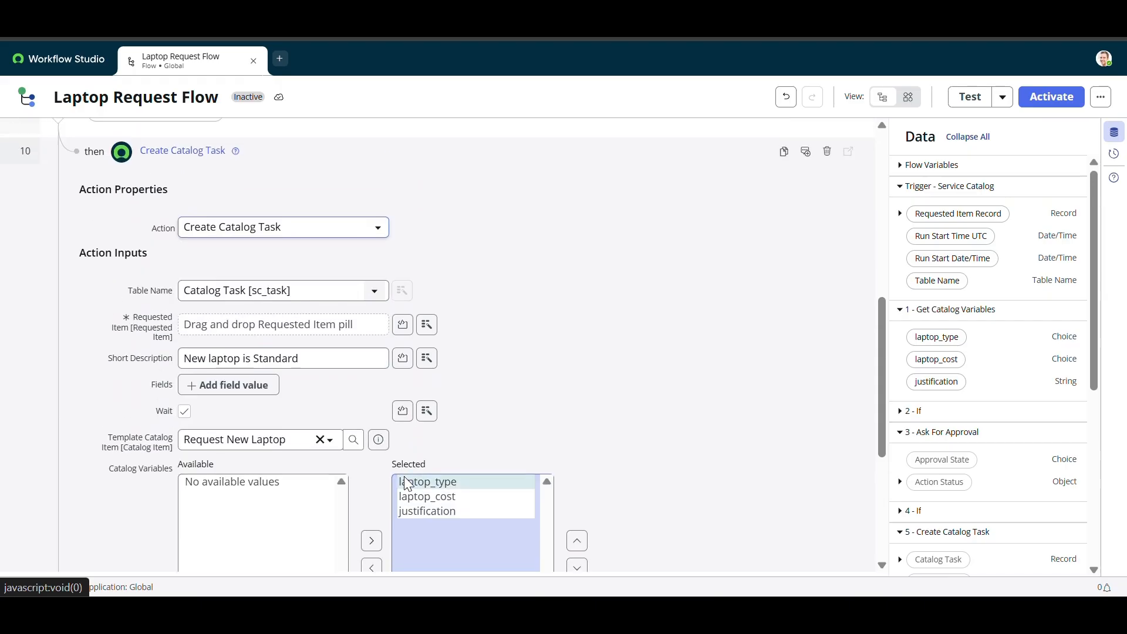
left_click(427, 330)
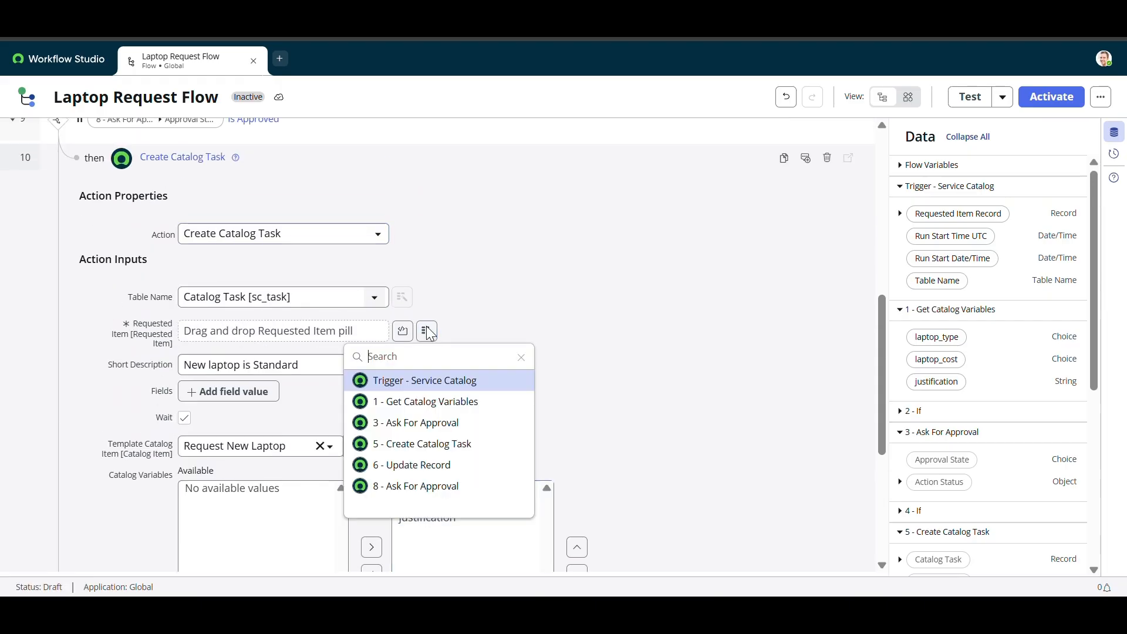
left_click(425, 381)
left_click(537, 391)
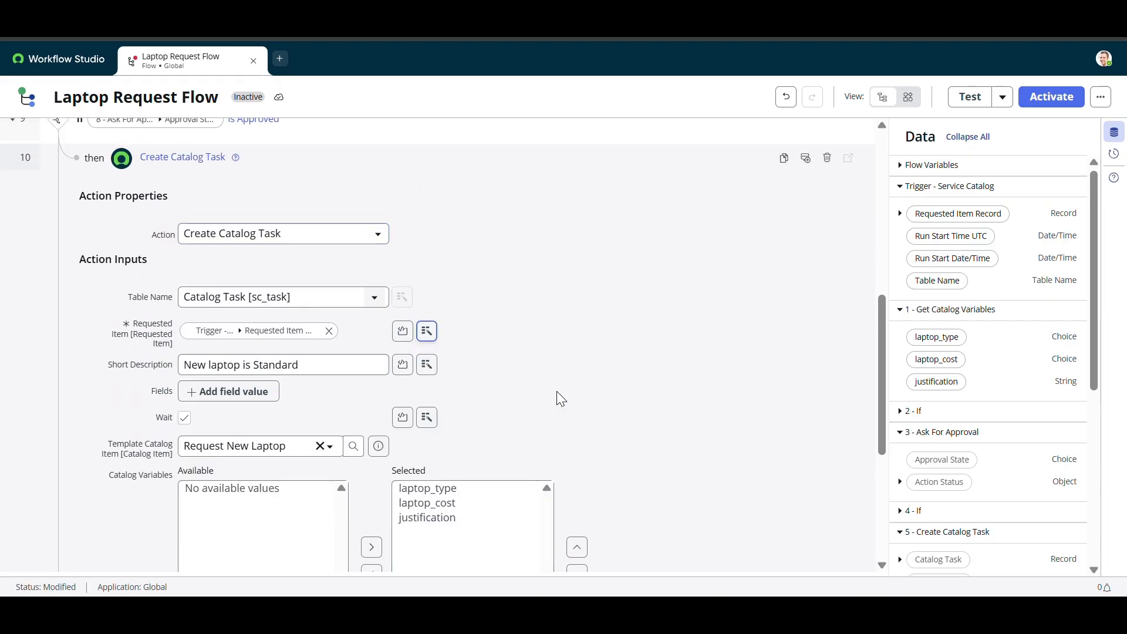
- Add an Assignment group field value of IT Securities to the step 10 catalog task and save the action
scroll(593, 416, "down", 2)
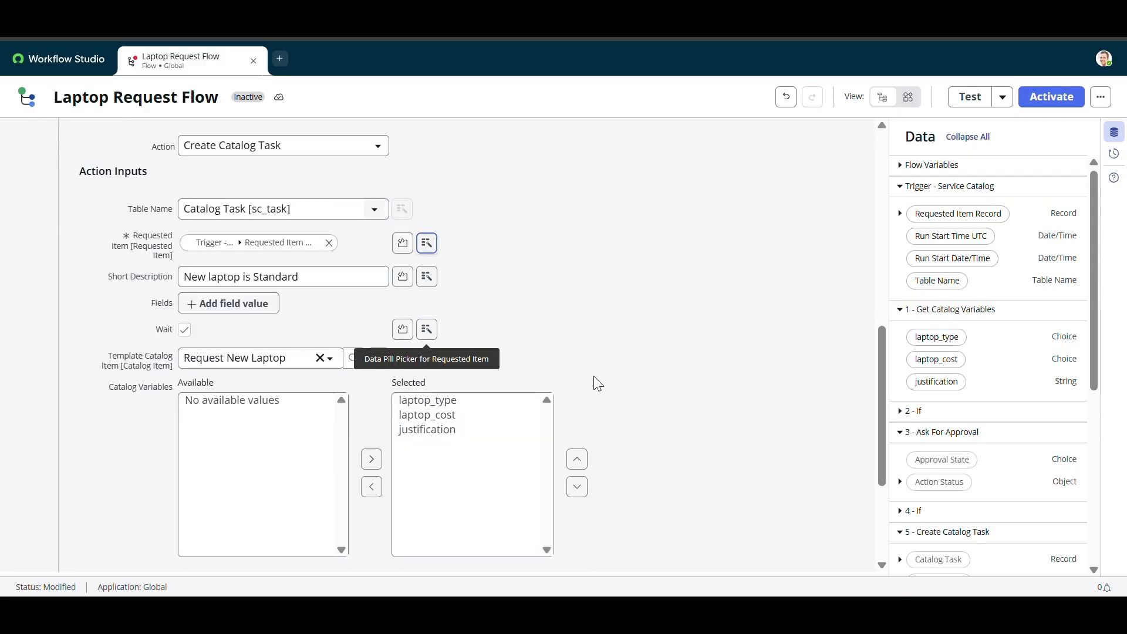
left_click(234, 305)
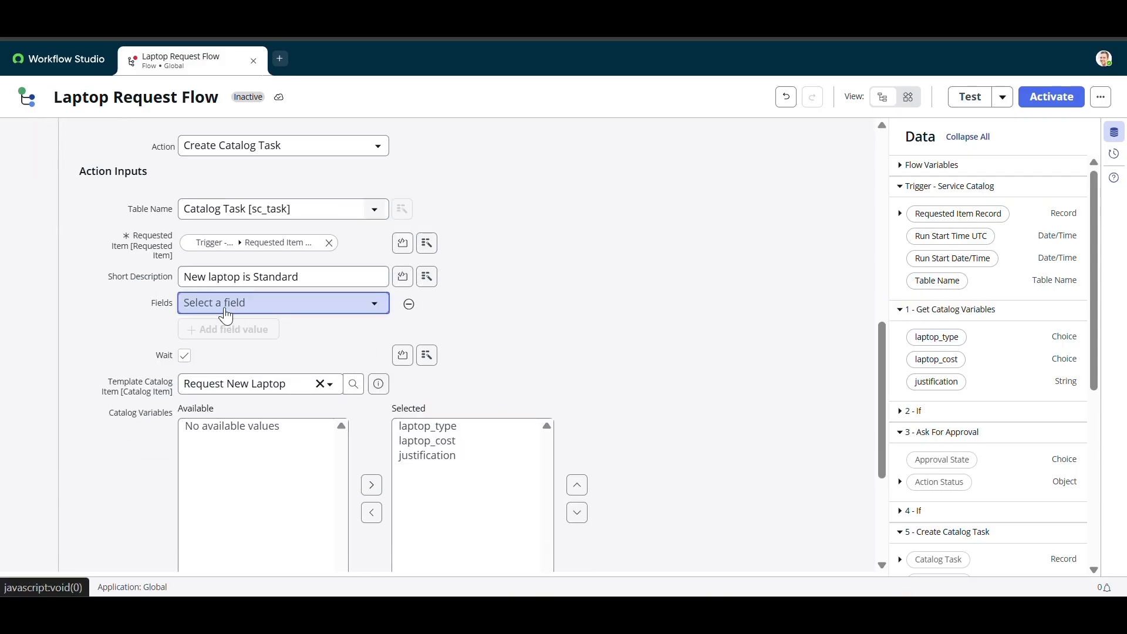
left_click(227, 307)
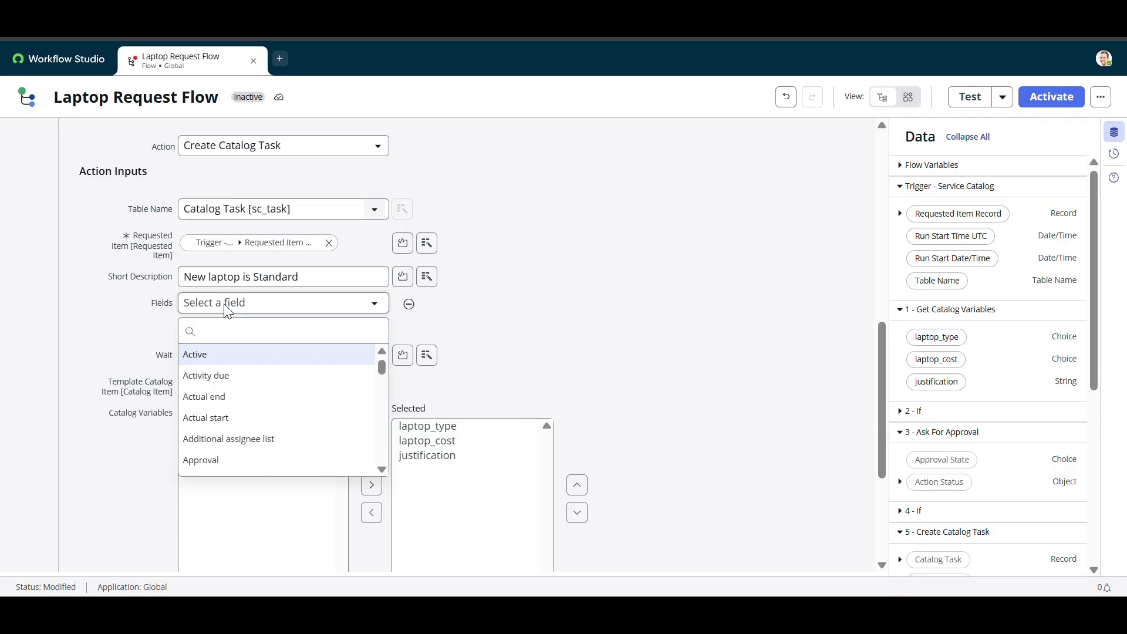
type("assi")
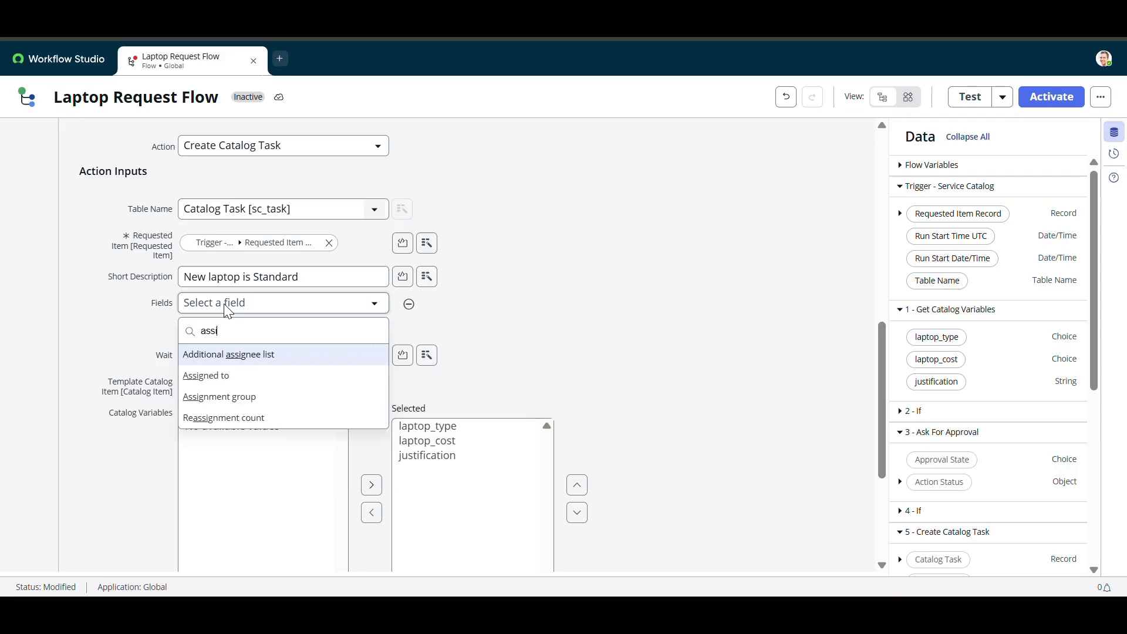
left_click(235, 397)
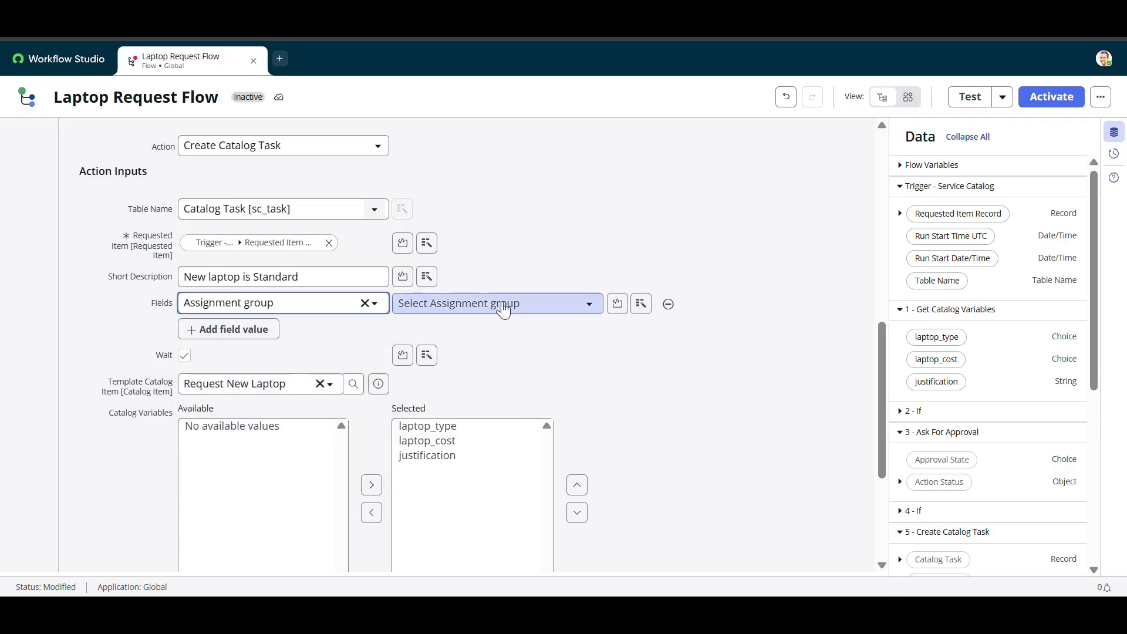
left_click(499, 306)
type("it")
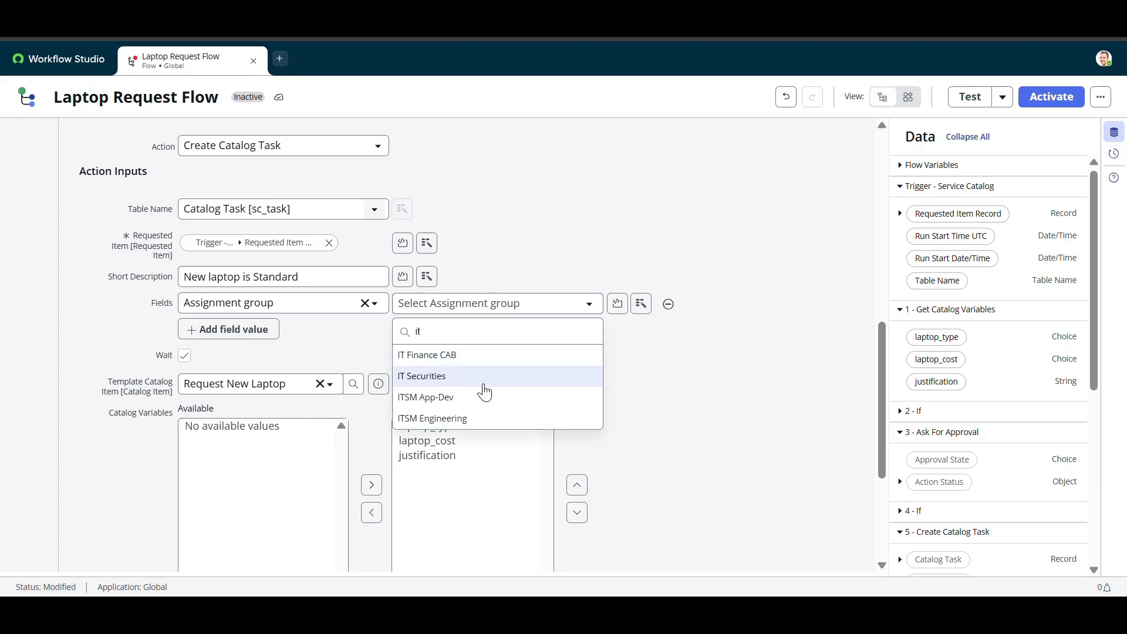
left_click(455, 379)
scroll(594, 379, "down", 2)
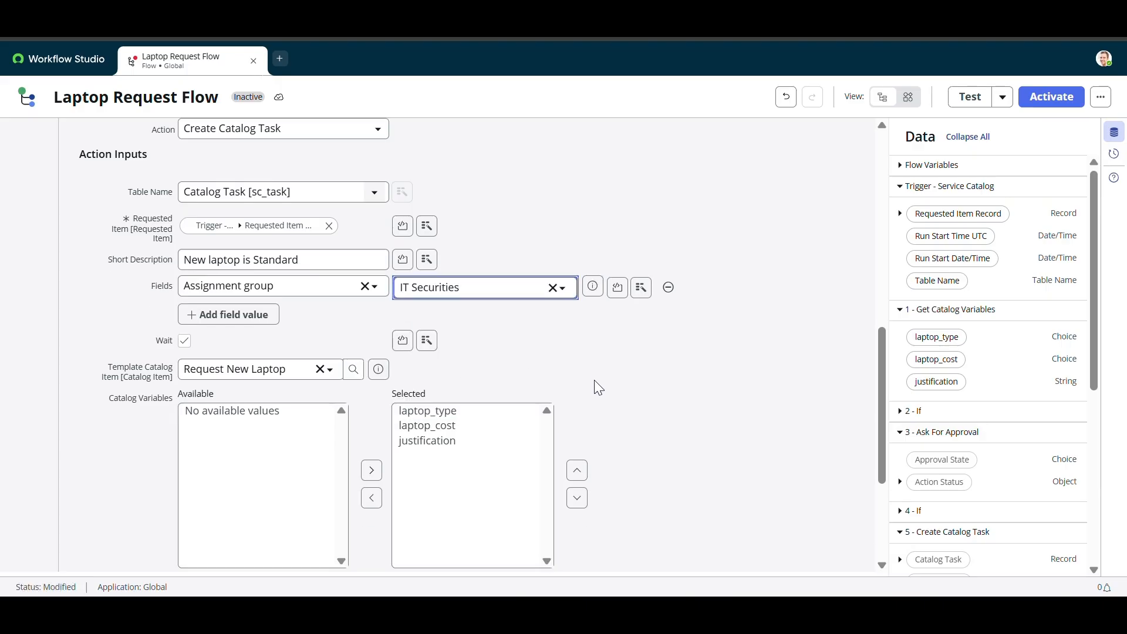
scroll(594, 379, "down", 2)
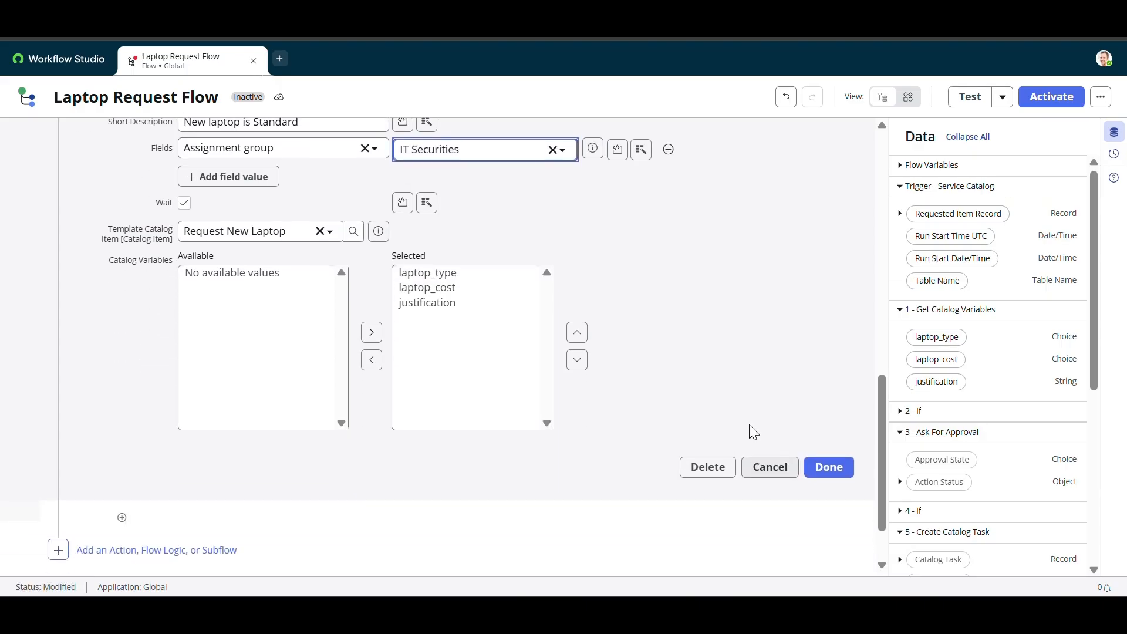
left_click(828, 465)
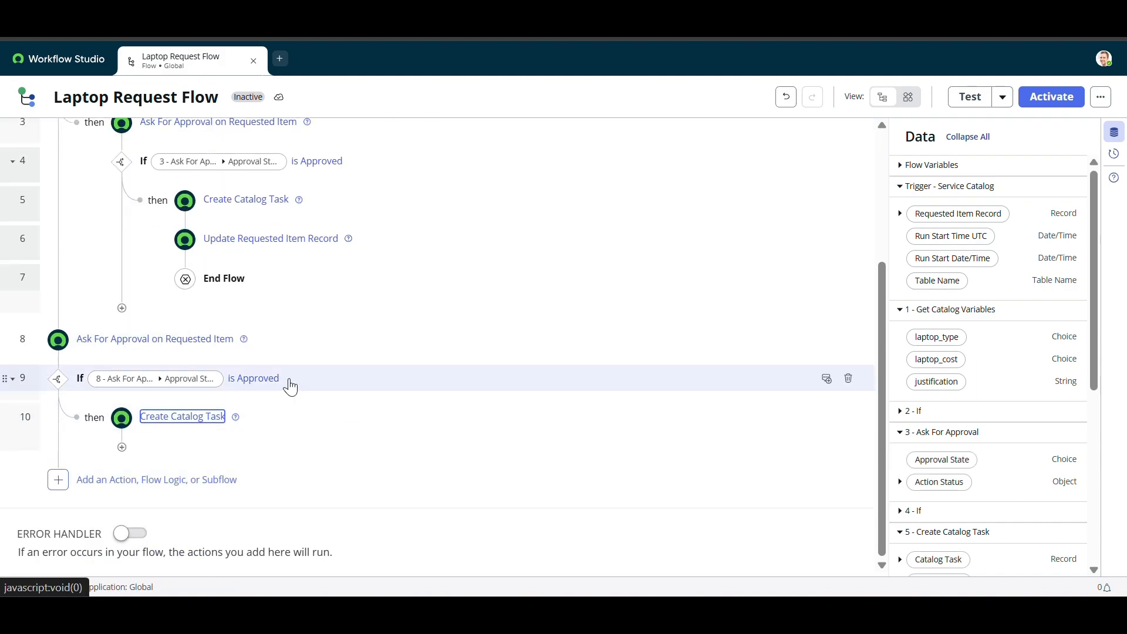
- Add an Update Record action after the Create Catalog Task inside the step 9 approved branch
left_click(122, 447)
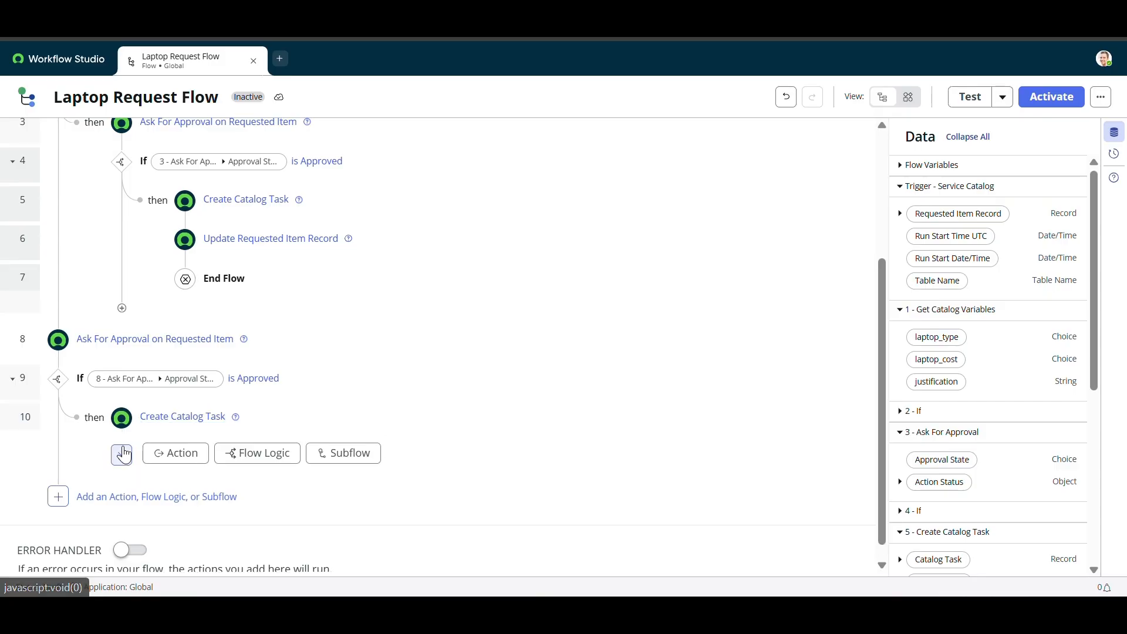
left_click(173, 453)
type("update")
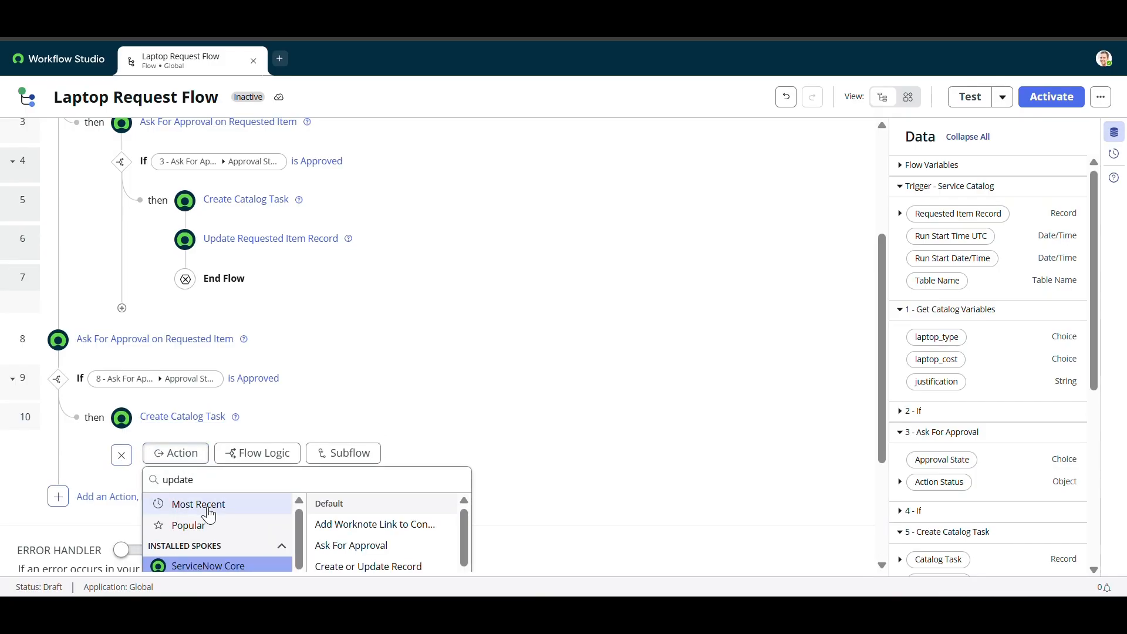
left_click(208, 511)
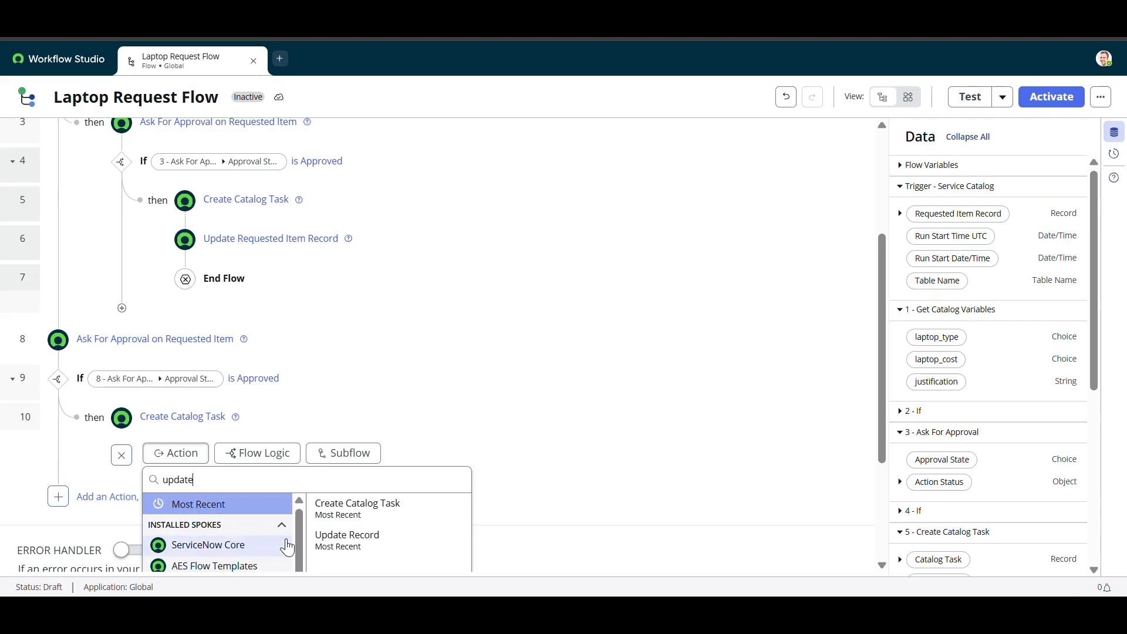
left_click(334, 539)
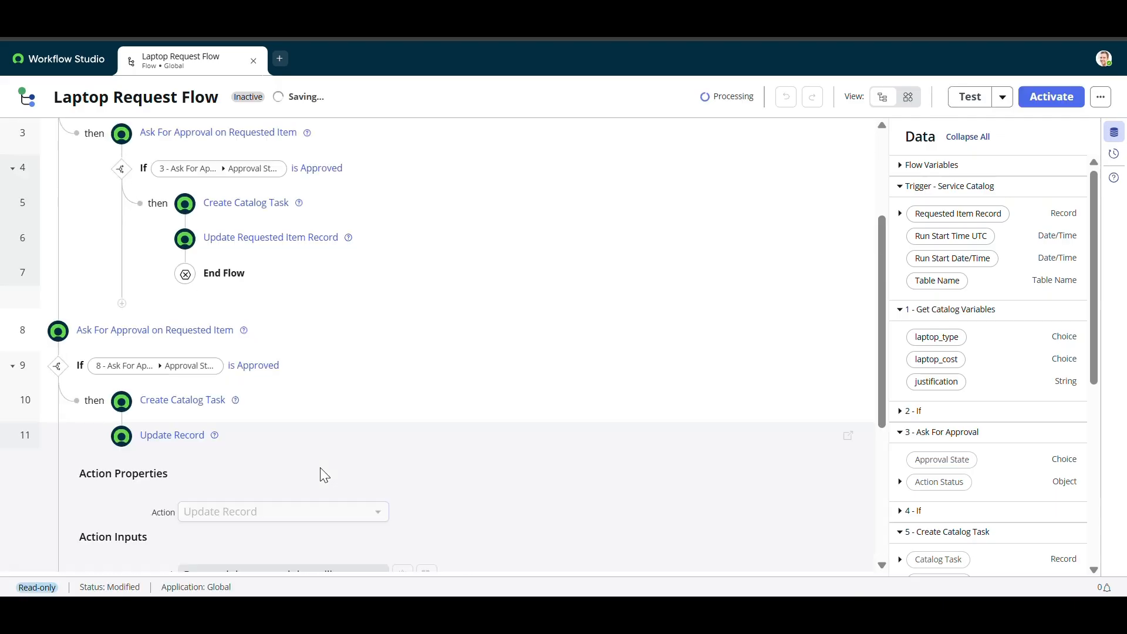
- Set the Update Record action's record to the Service Catalog trigger's Requested Item Record
left_click(426, 514)
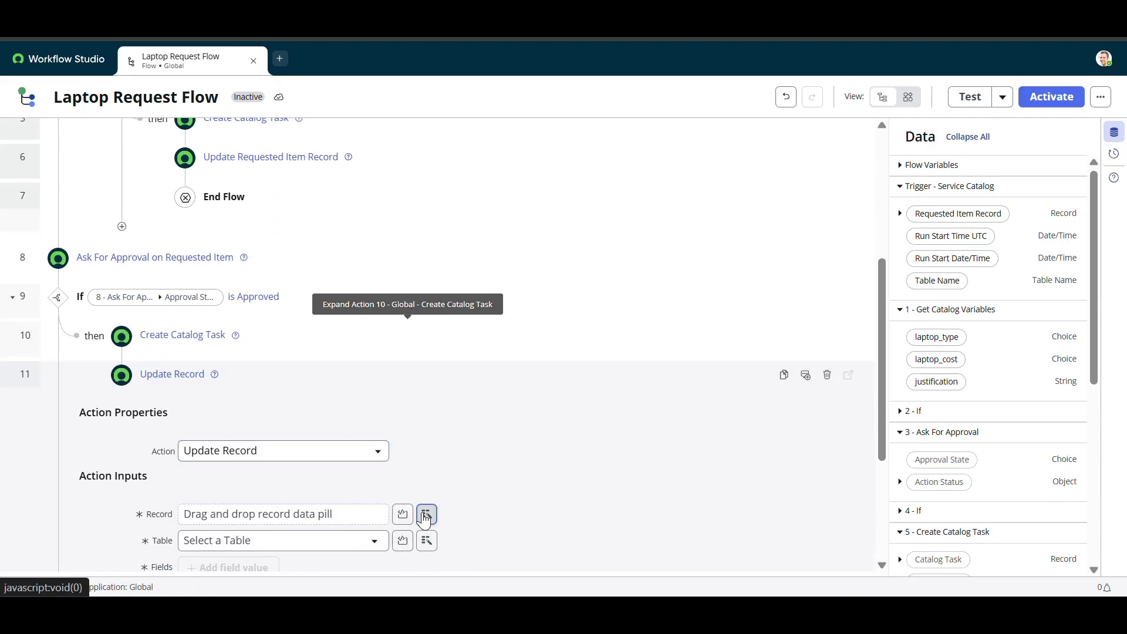
mouse_move(444, 363)
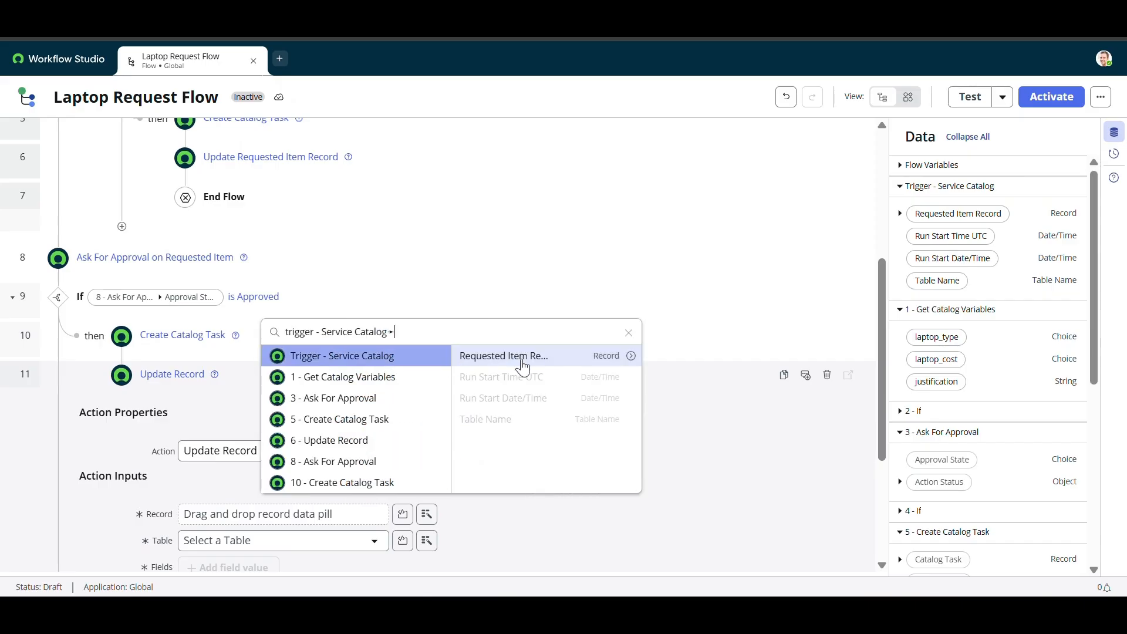
left_click(505, 355)
scroll(496, 458, "down", 3)
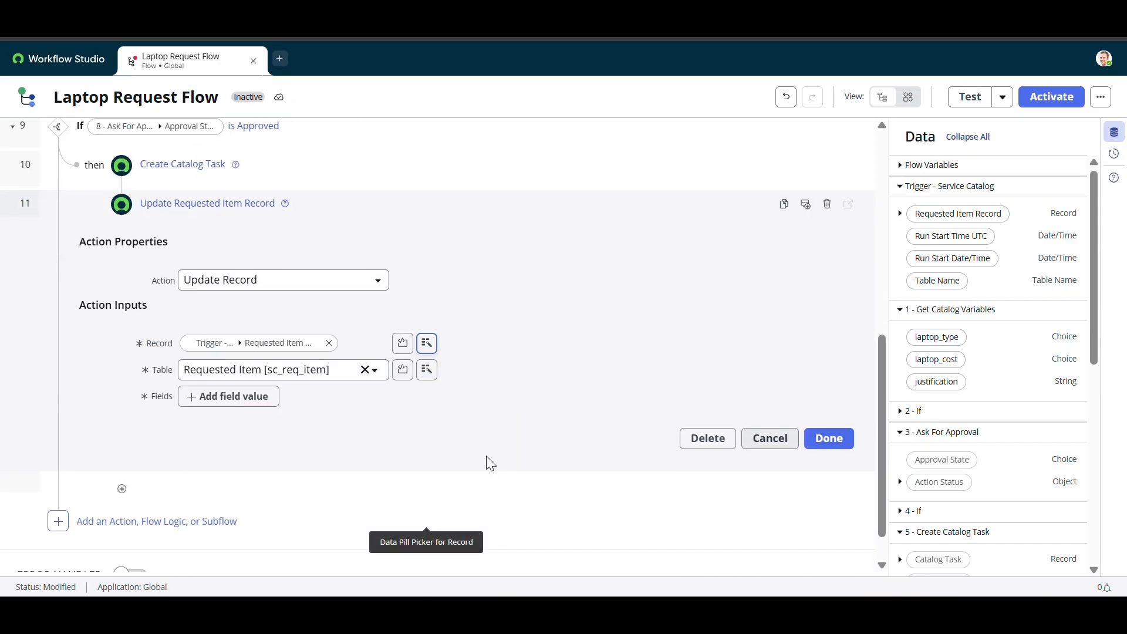
- Add a State field value of Closed Complete to the step 11 Update Record action and save the action
left_click(271, 404)
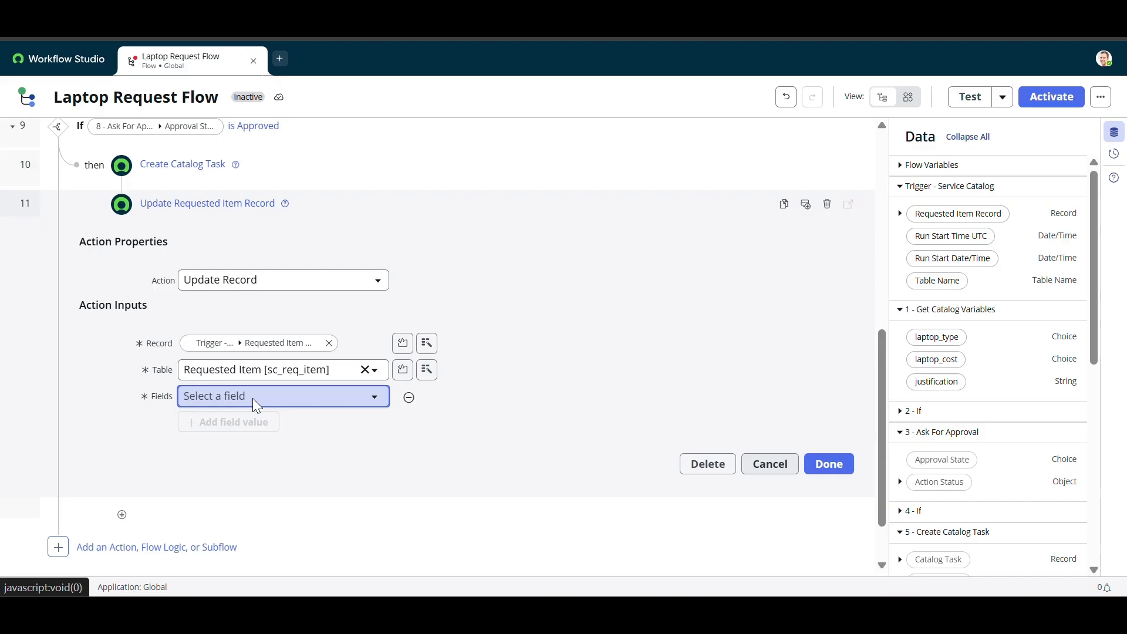
left_click(253, 397)
type("stat")
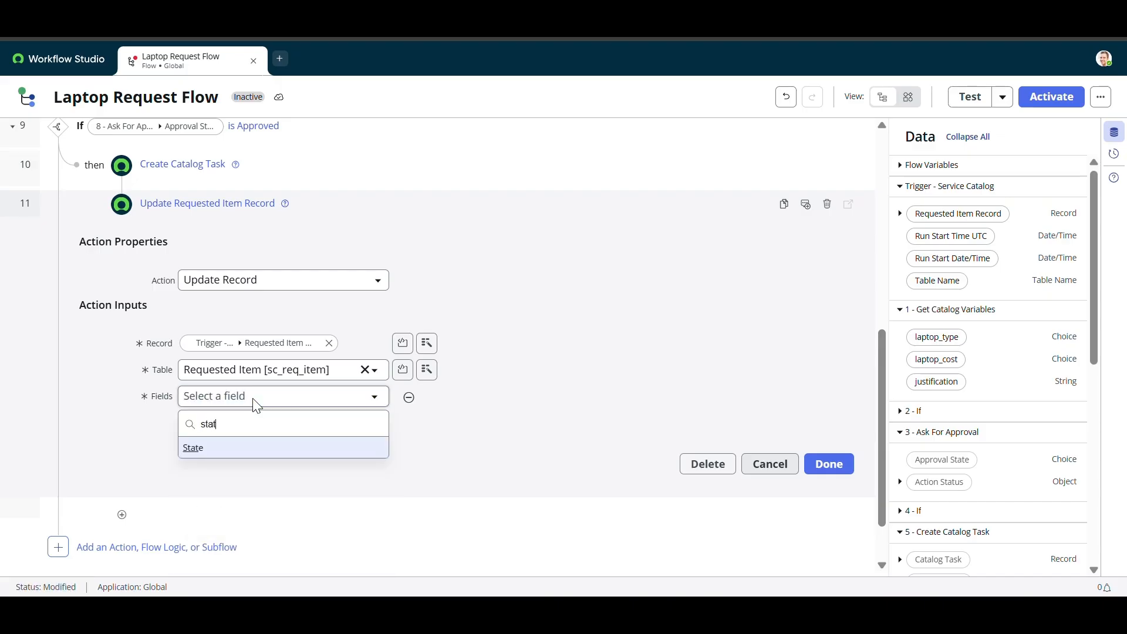
left_click(219, 456)
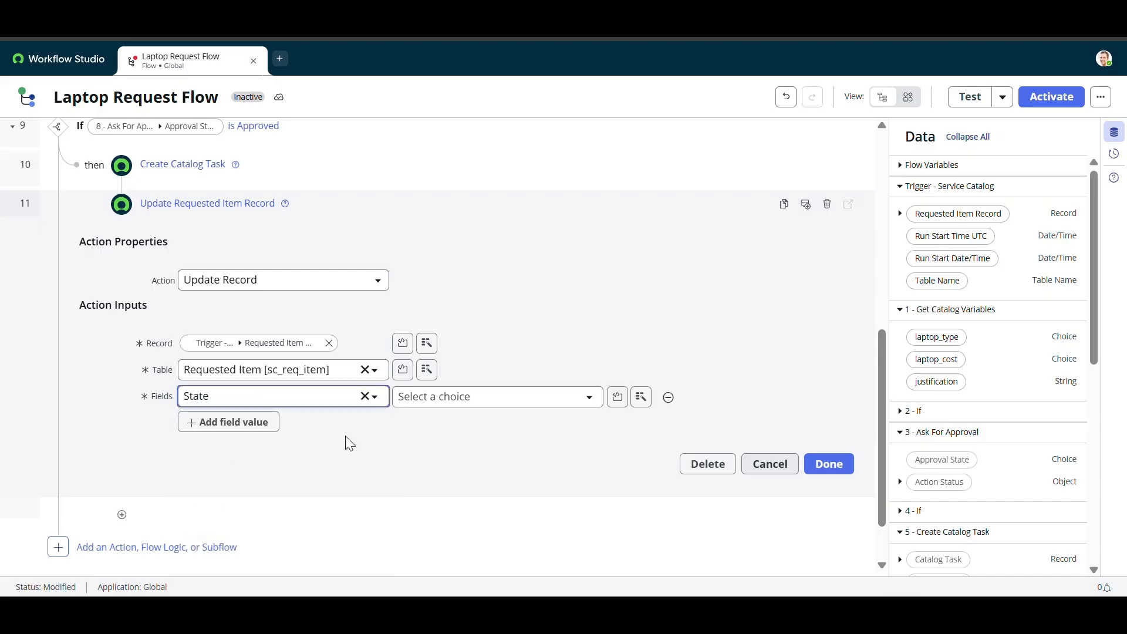
left_click(491, 399)
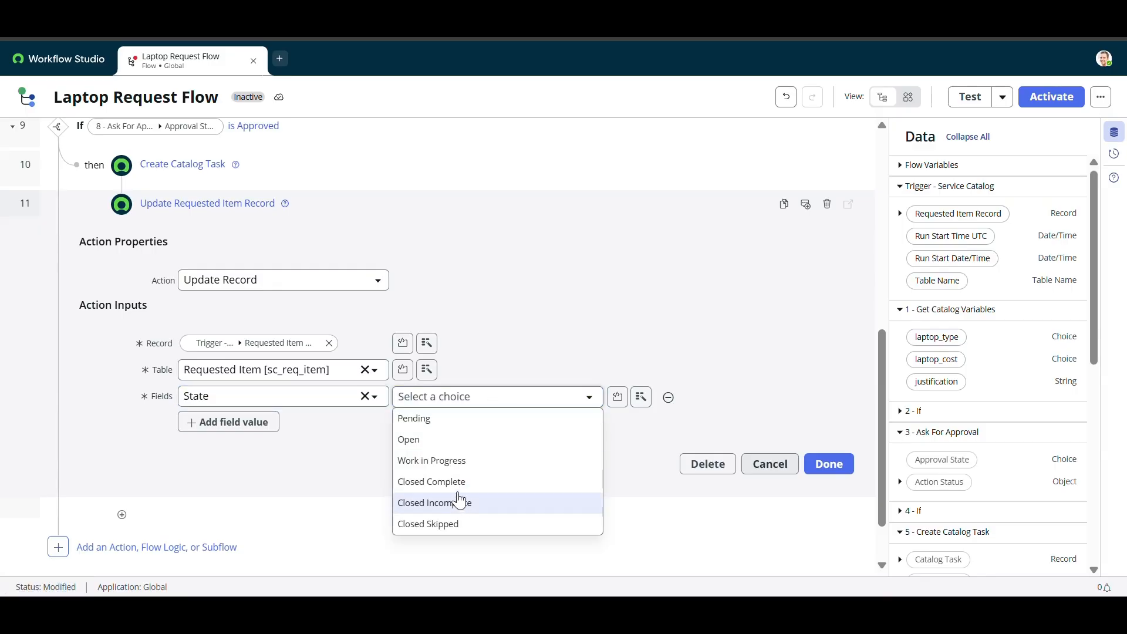
left_click(462, 489)
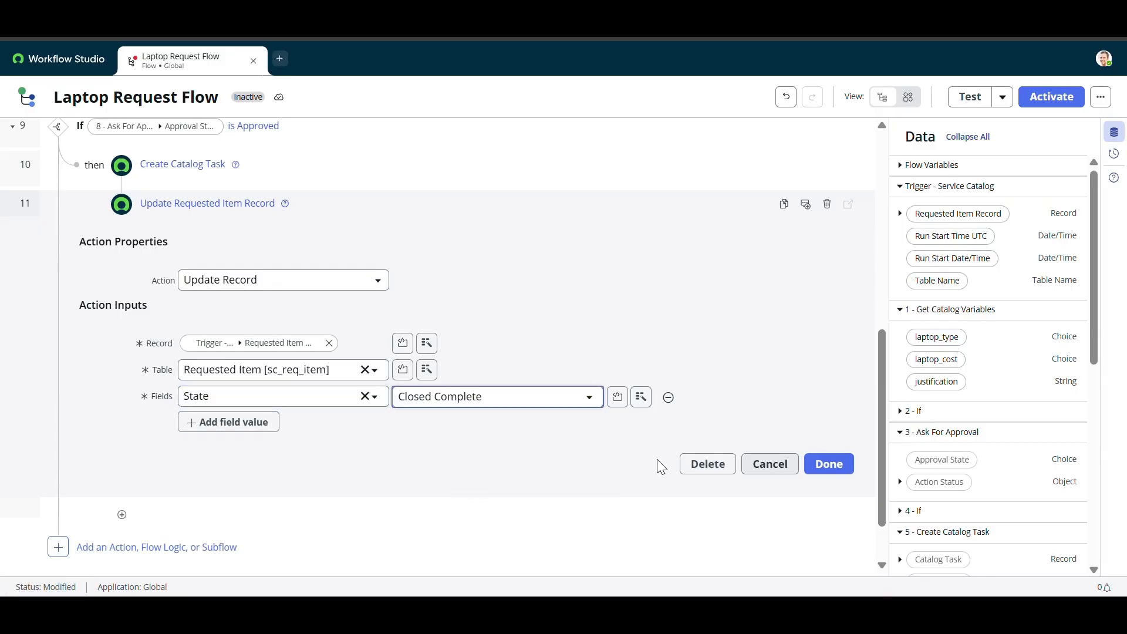
left_click(827, 463)
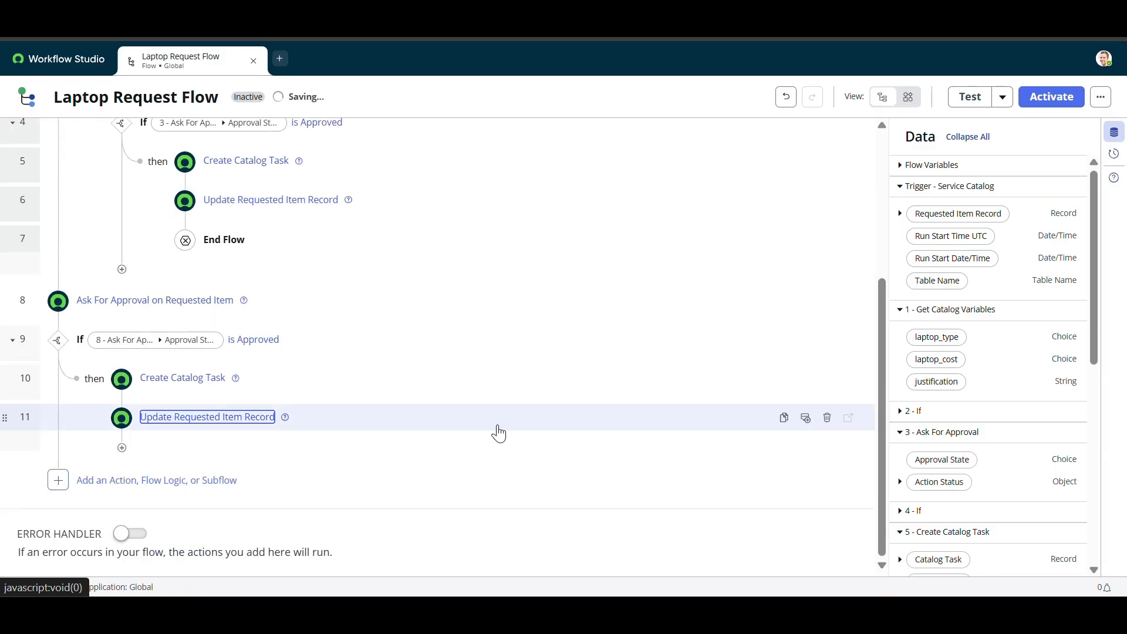
- Add an Update Record action at the end of the flow, using the Service Catalog trigger's Requested Item Record as its record
scroll(499, 433, "up", 2)
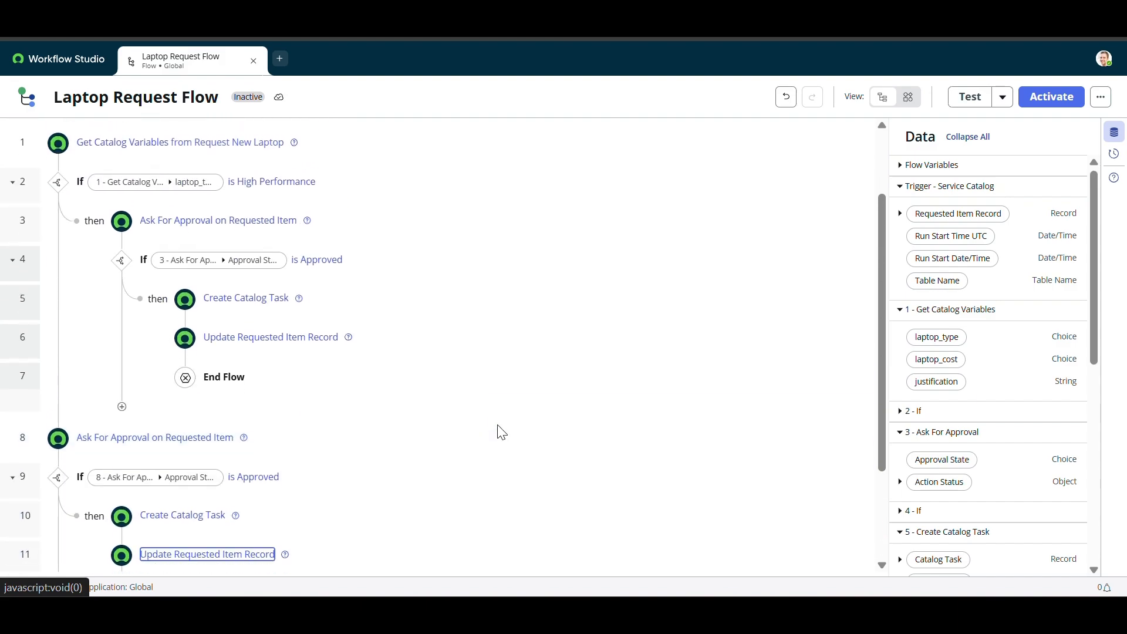
scroll(496, 433, "down", 3)
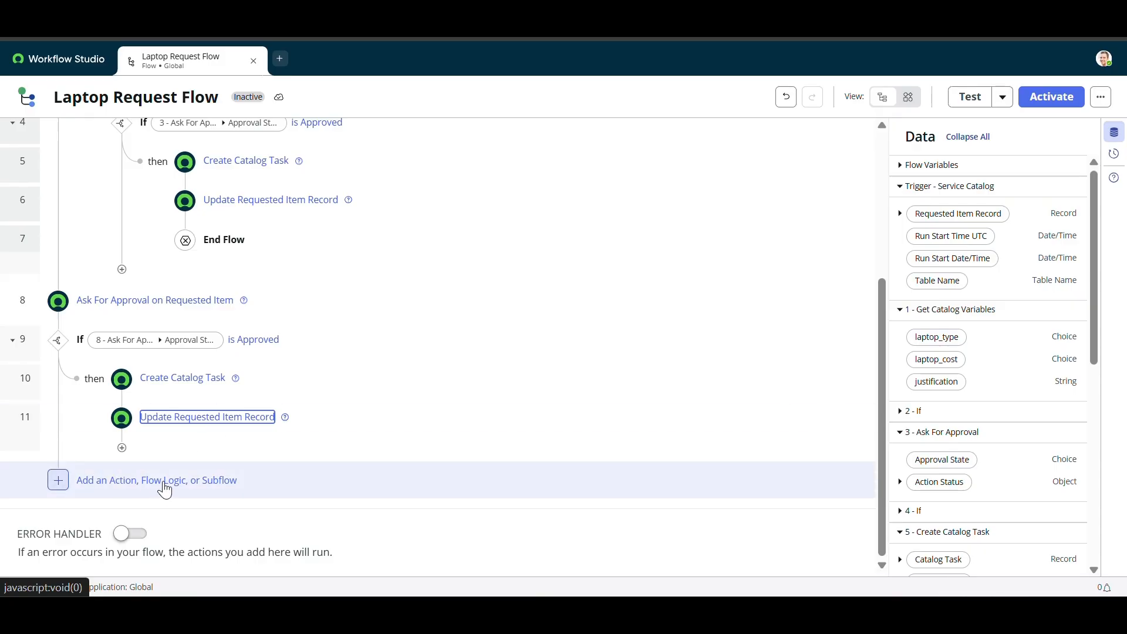
left_click(120, 480)
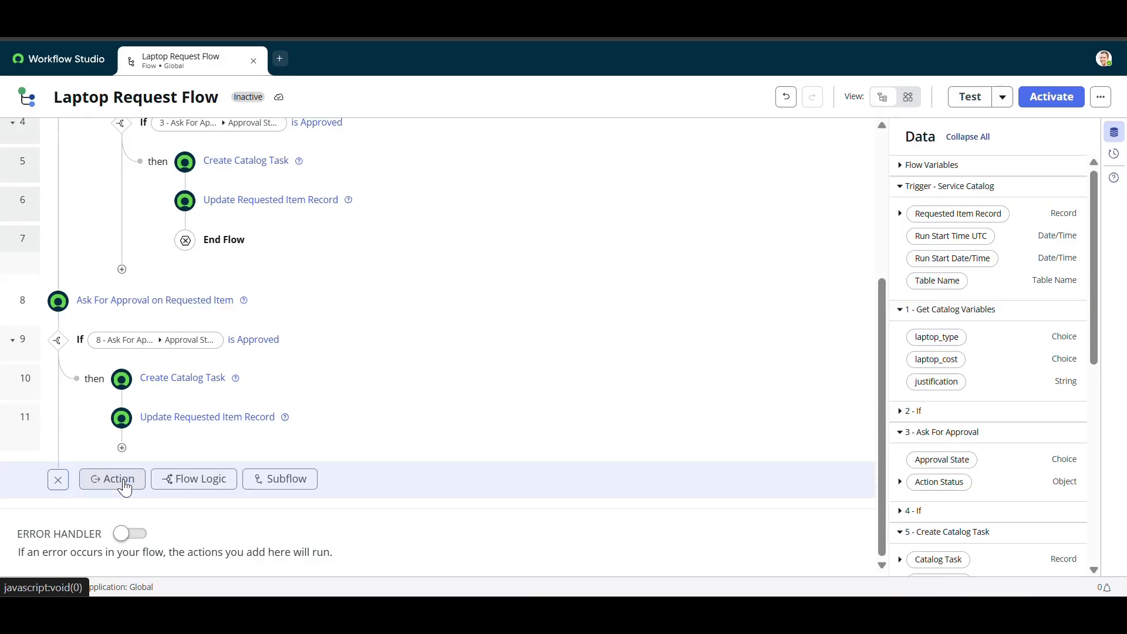
left_click(136, 484)
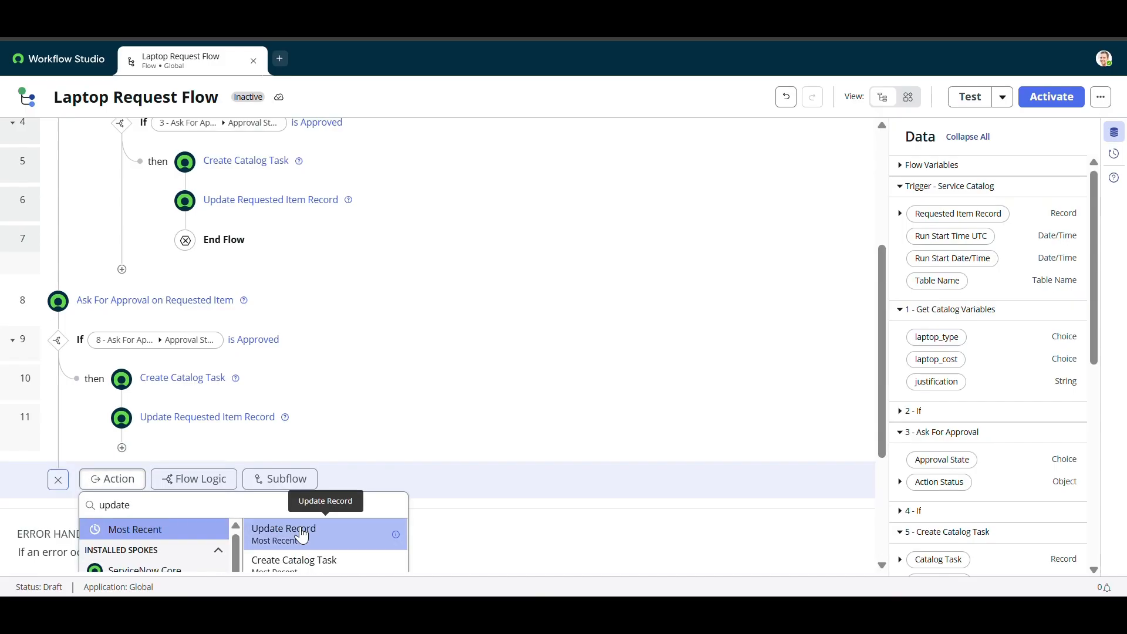
left_click(303, 531)
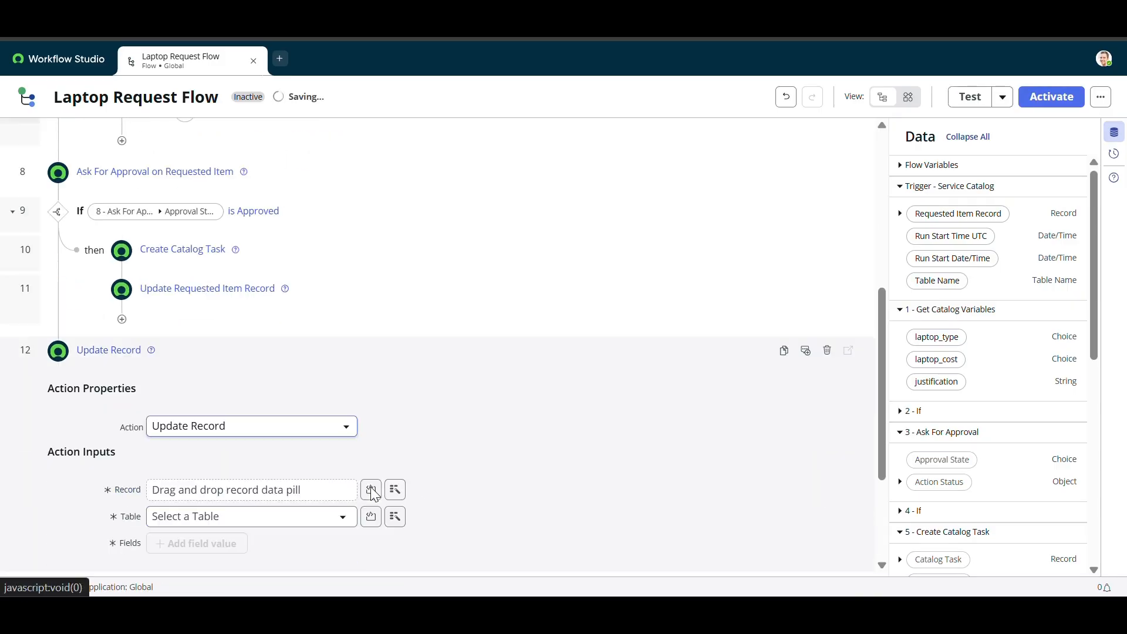
left_click(396, 397)
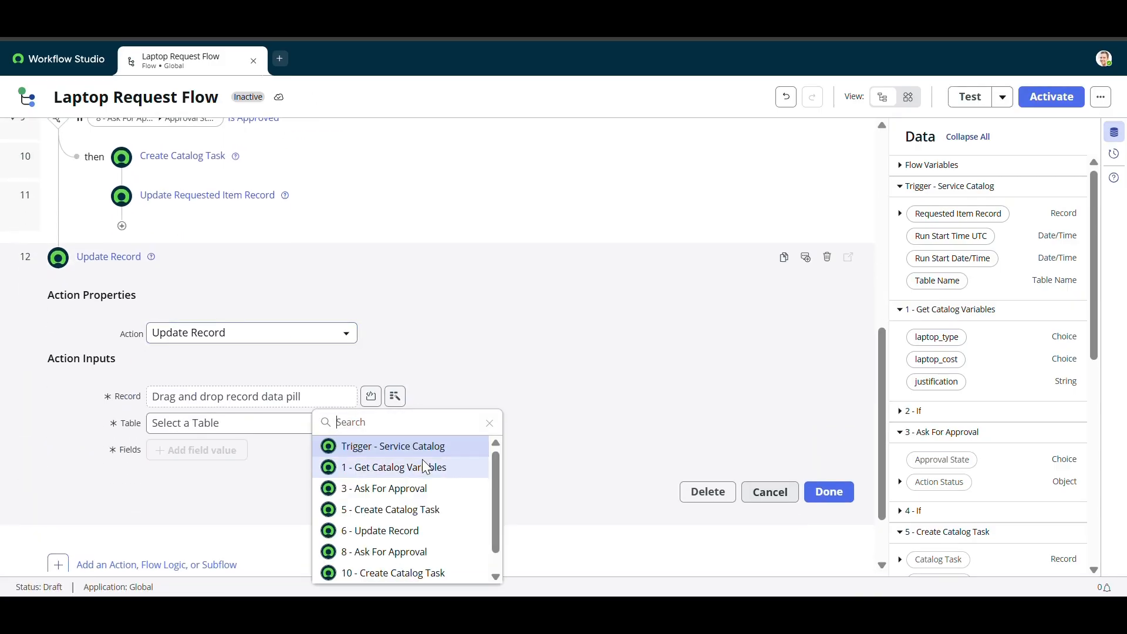
left_click(405, 449)
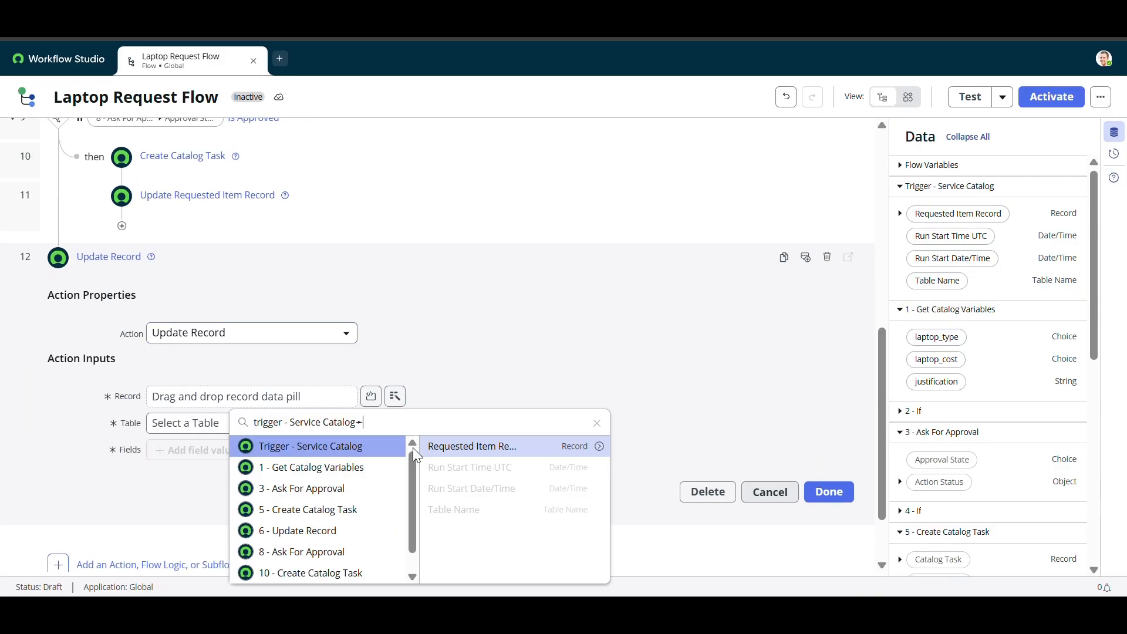
left_click(473, 450)
- Add a State field value of Closed Incomplete to the step 12 Update Record action
left_click(221, 462)
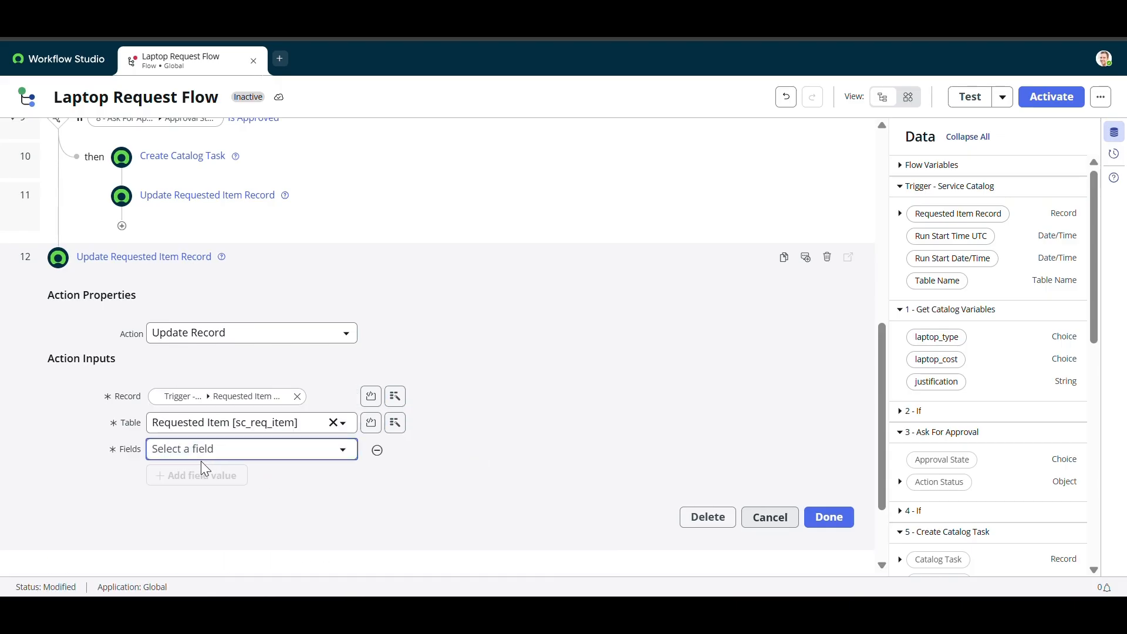
left_click(198, 452)
type("stat")
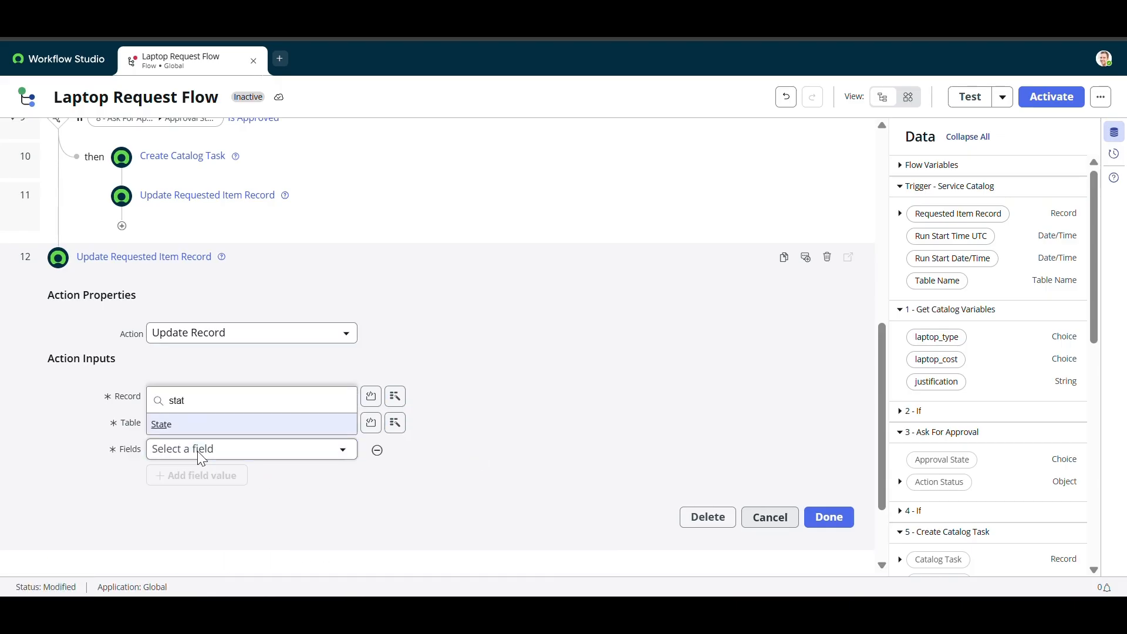
left_click(188, 433)
left_click(424, 450)
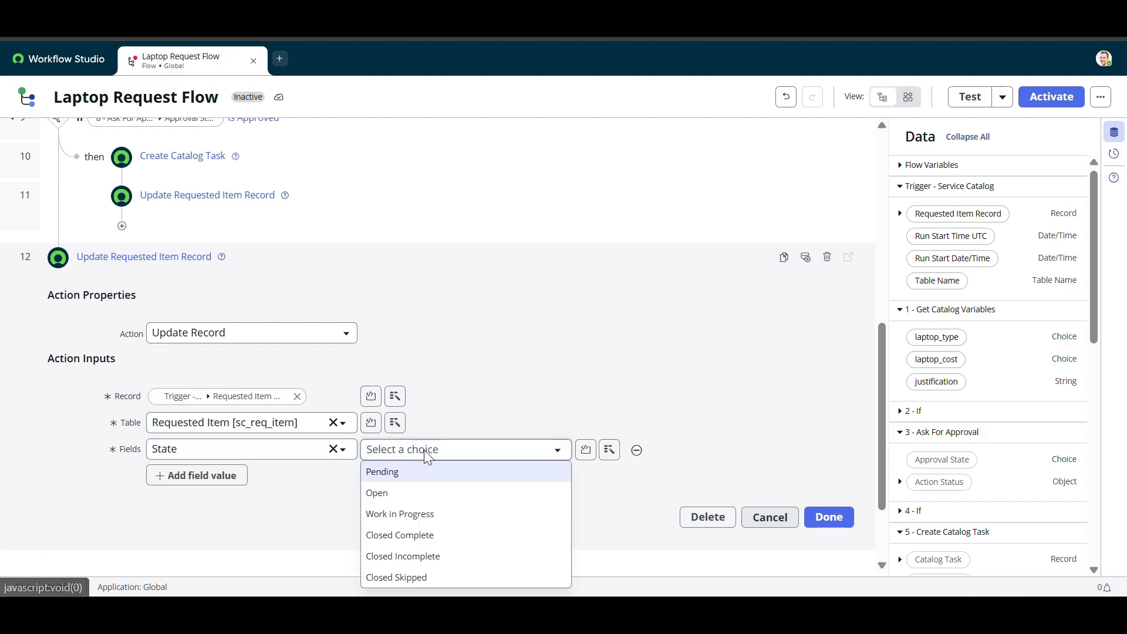
left_click(414, 556)
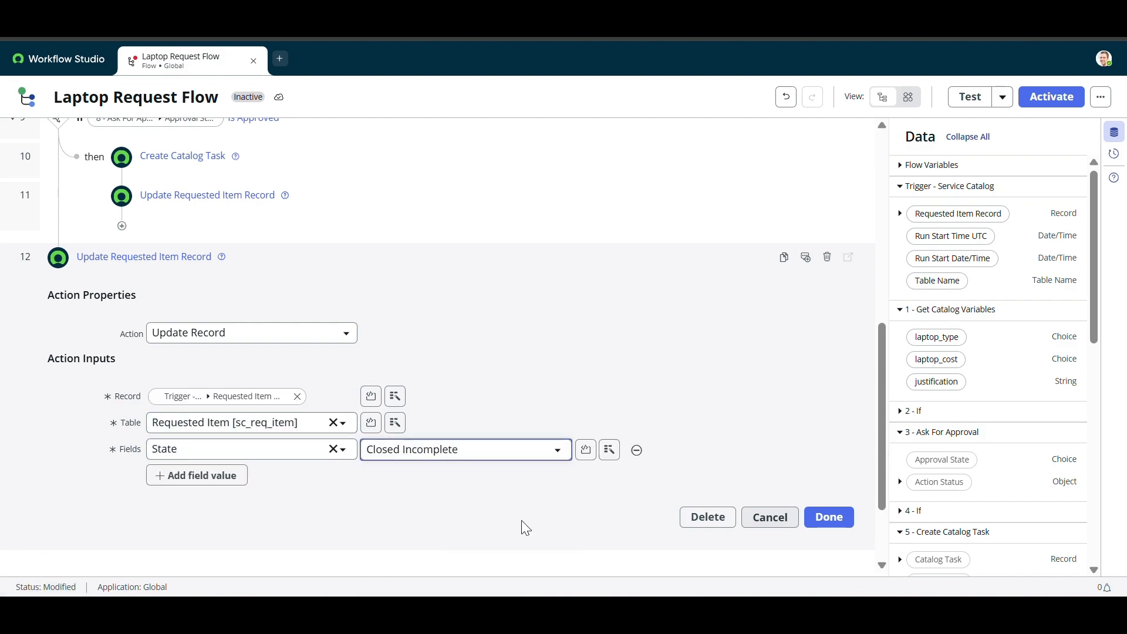
- Add a Work notes value of "Aprover is rejected the request." to the step 12 Update Record action and save the action
left_click(218, 478)
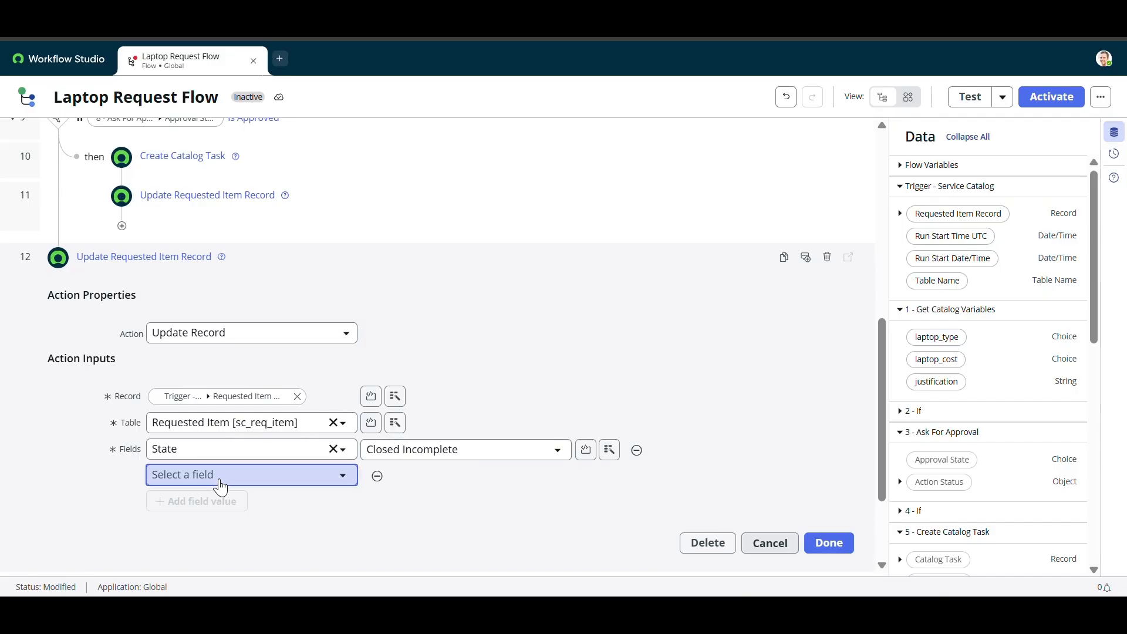
left_click(213, 480)
type("work")
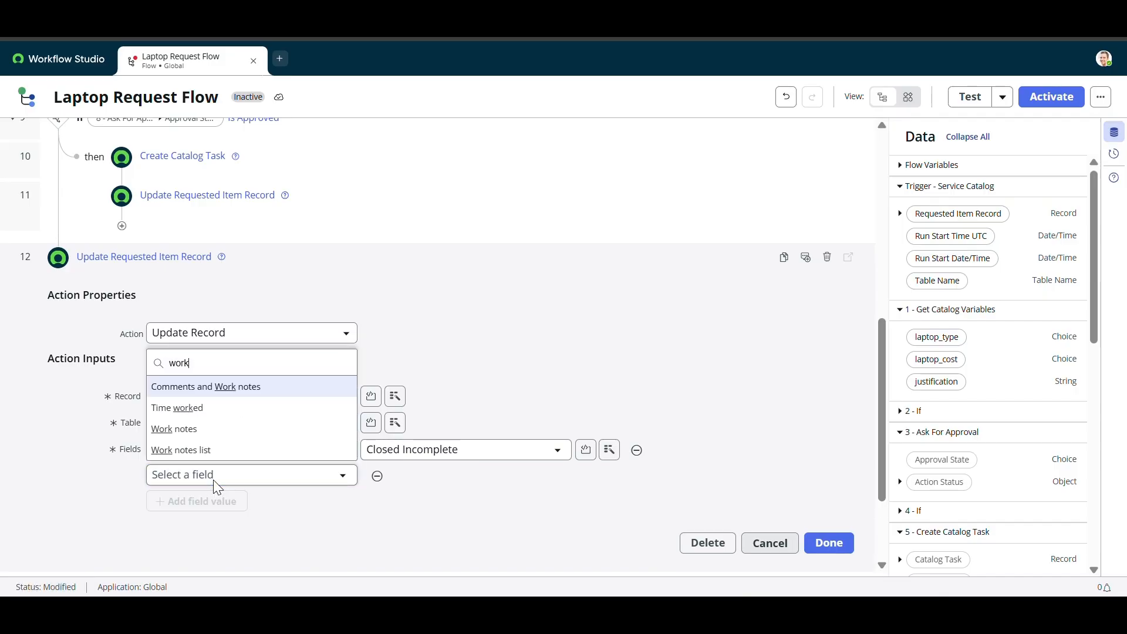
left_click(203, 449)
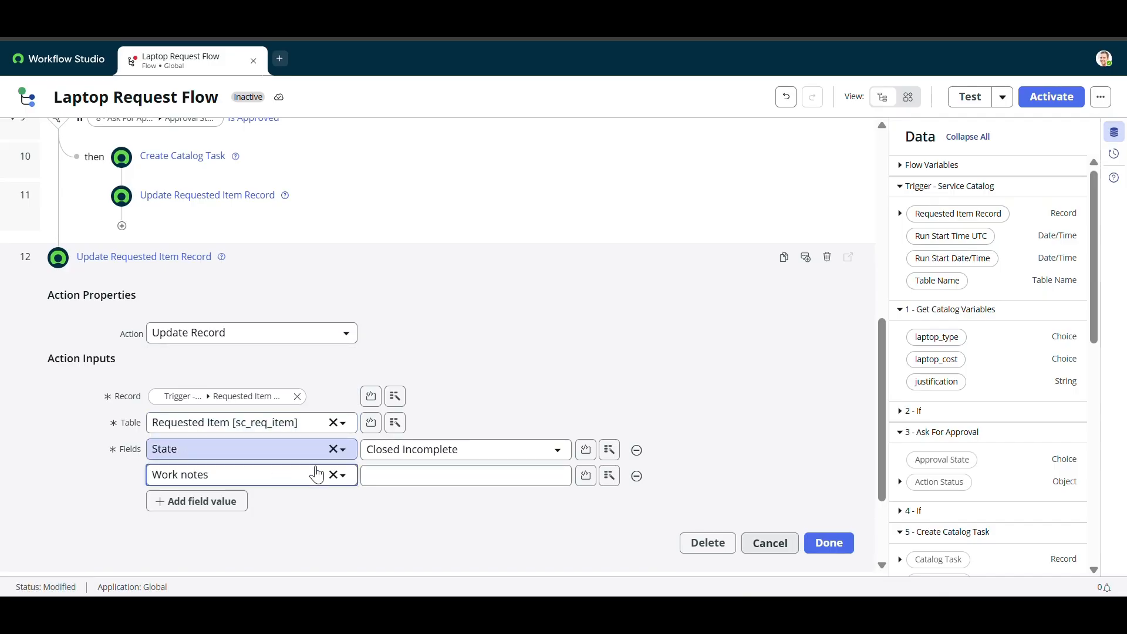
left_click(388, 473)
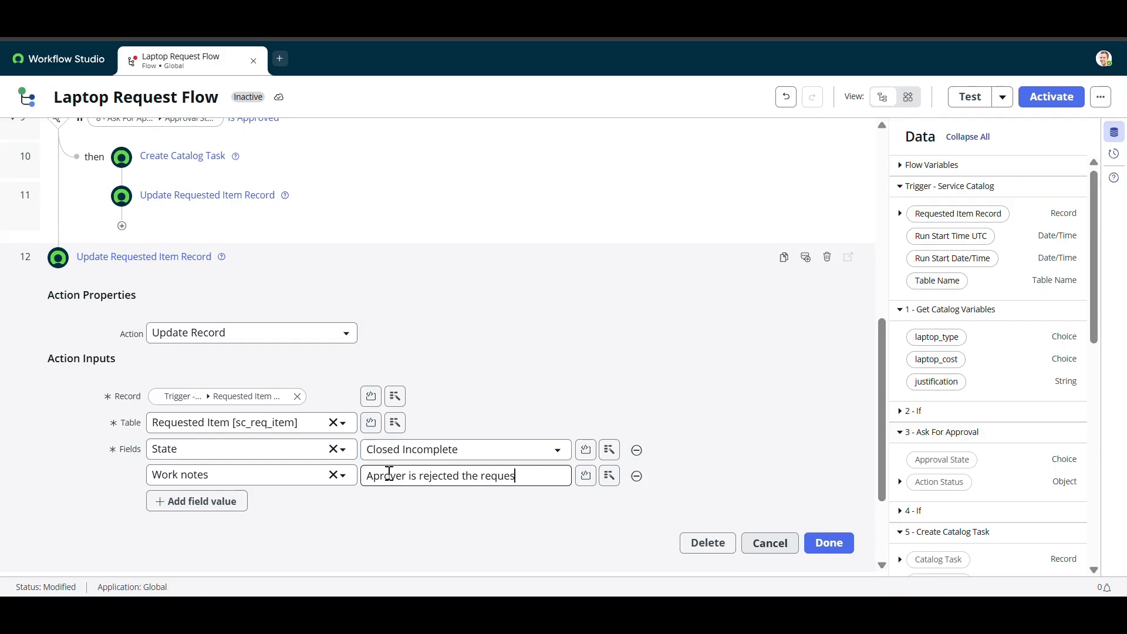
triple_click(389, 473)
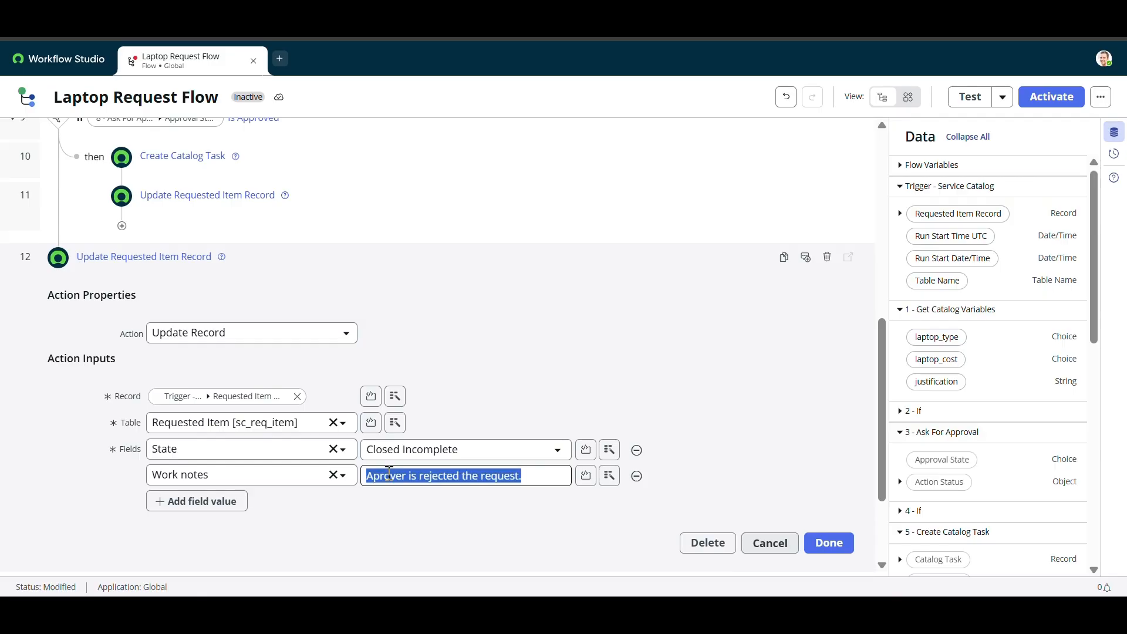
left_click(828, 542)
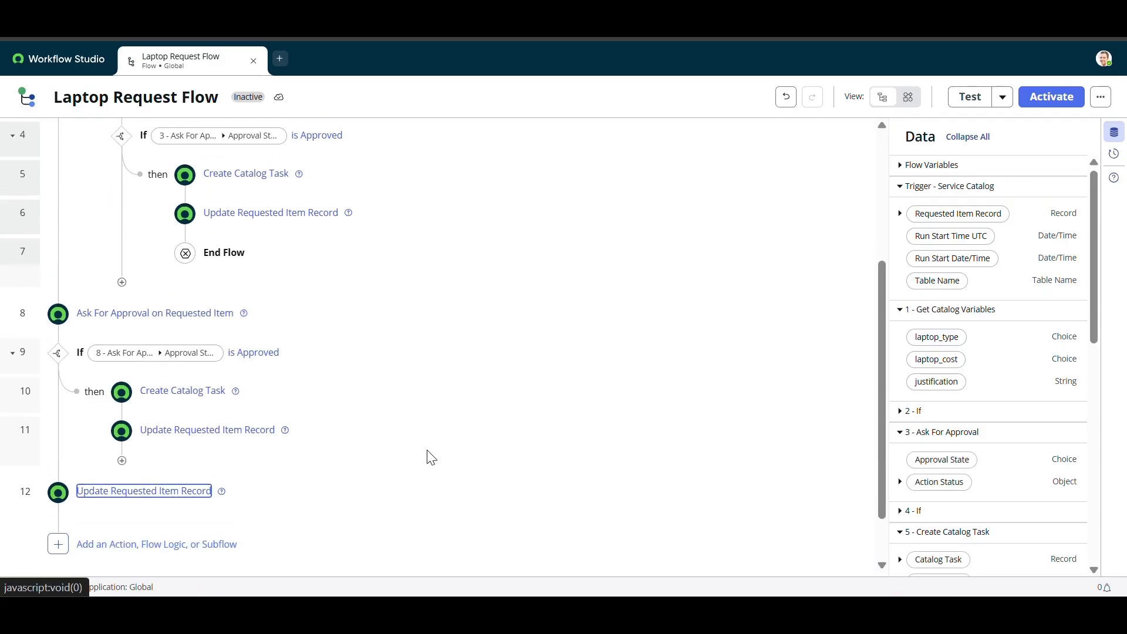
- Add End Flow logic after the step 11 Update Record action inside the step 9 approved branch
left_click(123, 464)
left_click(243, 471)
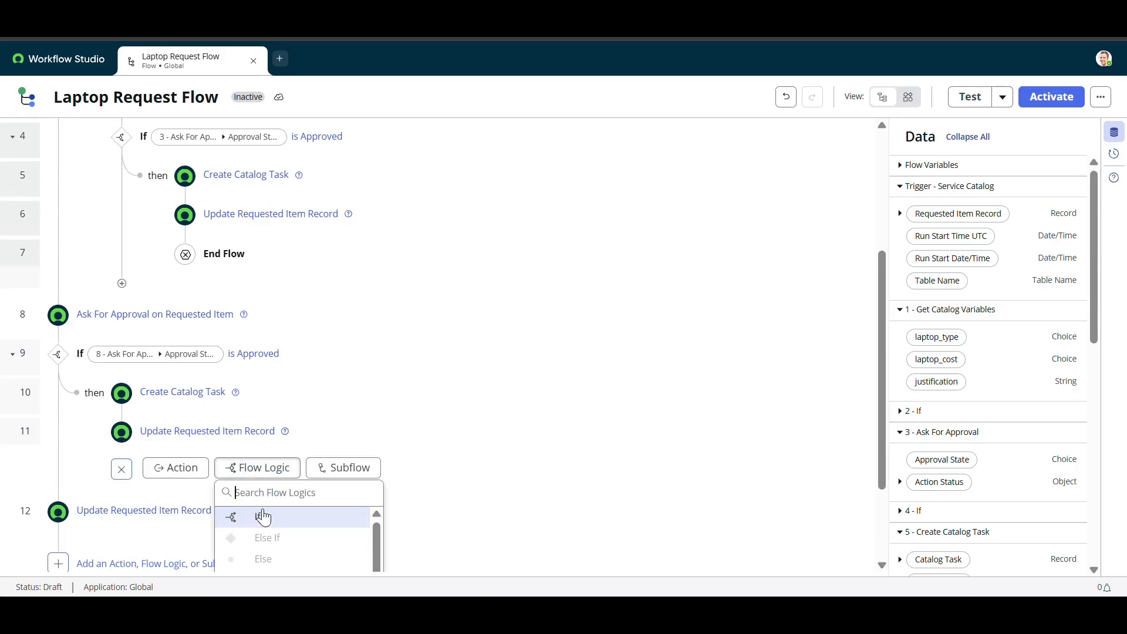
scroll(263, 516, "down", 3)
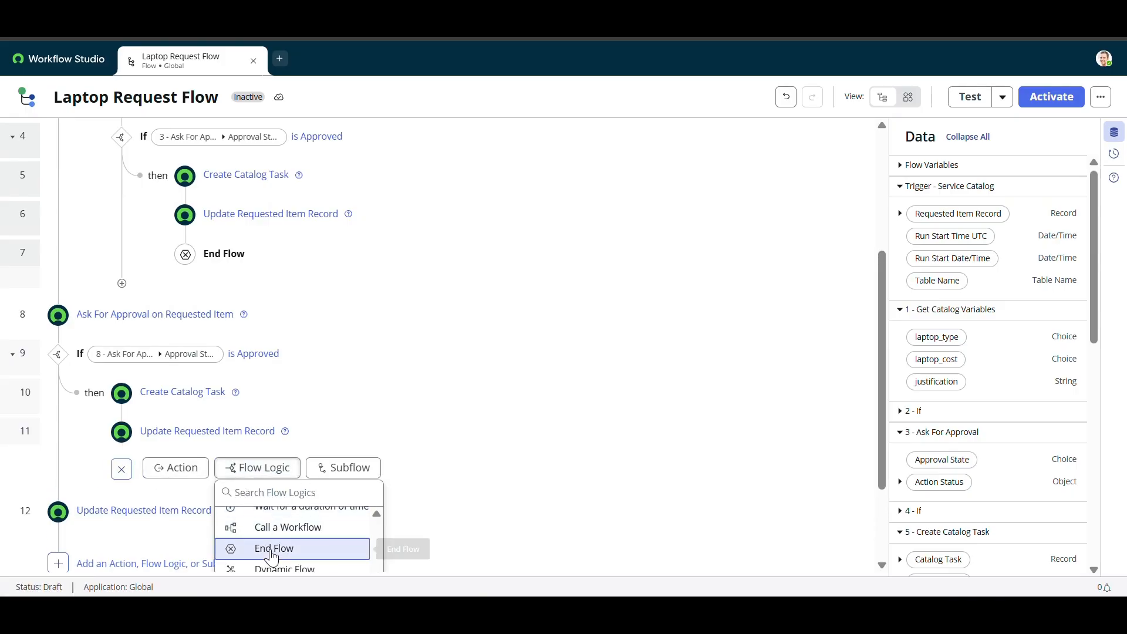
left_click(272, 548)
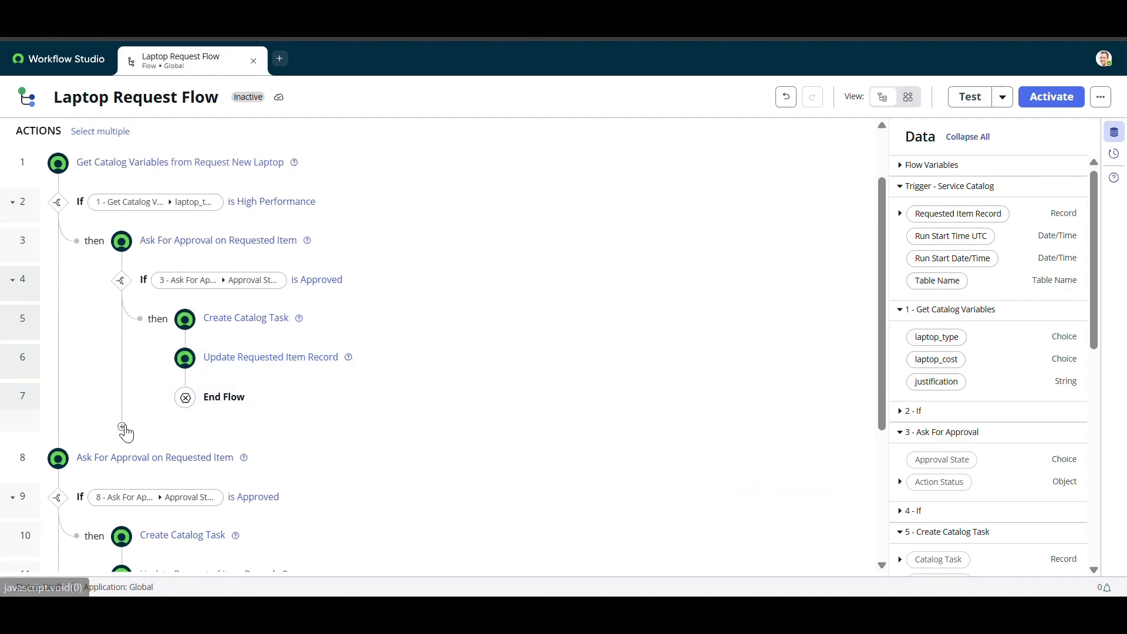
- Add an Update Record action after the step 4 If block in the High Performance branch, using the trigger's Requested Item Record
scroll(126, 433, "down", 3)
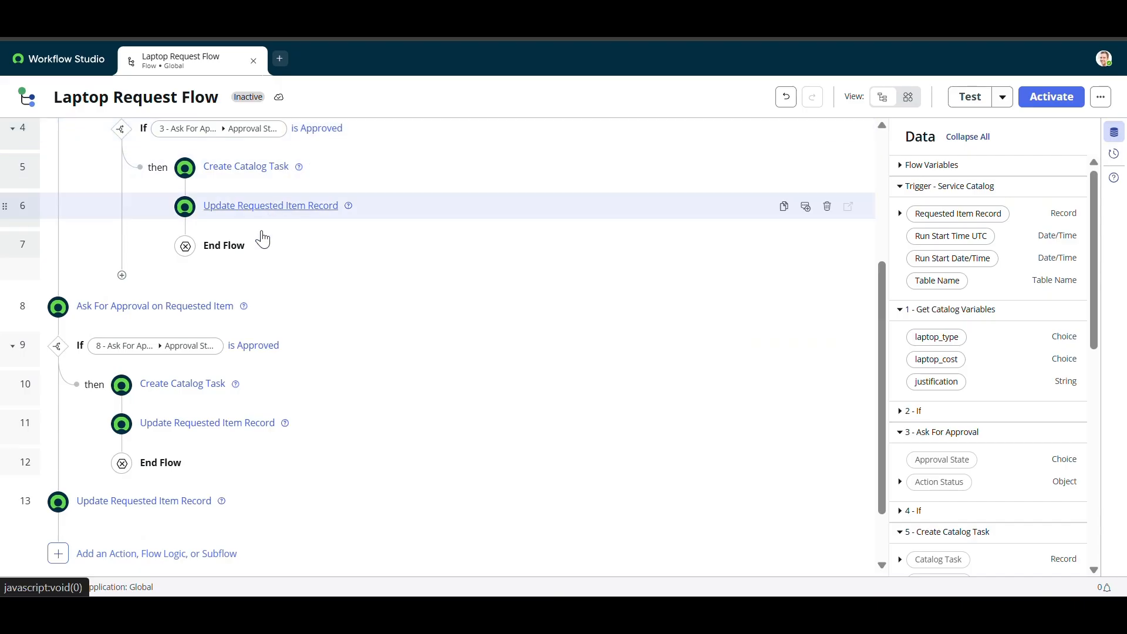
scroll(140, 275, "up", 1)
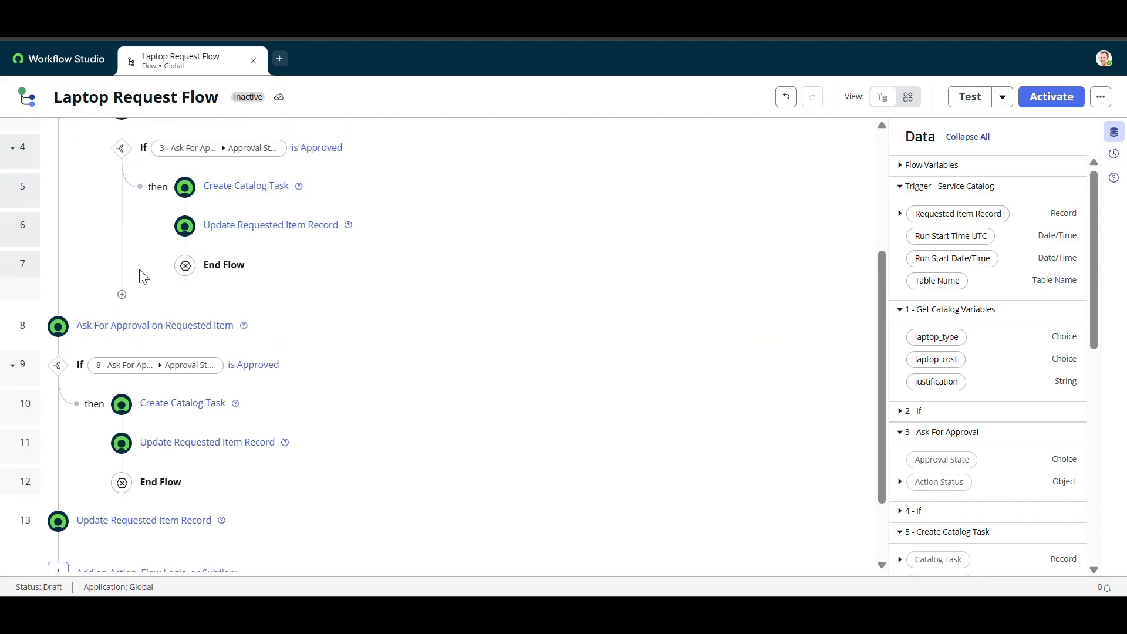
left_click(122, 294)
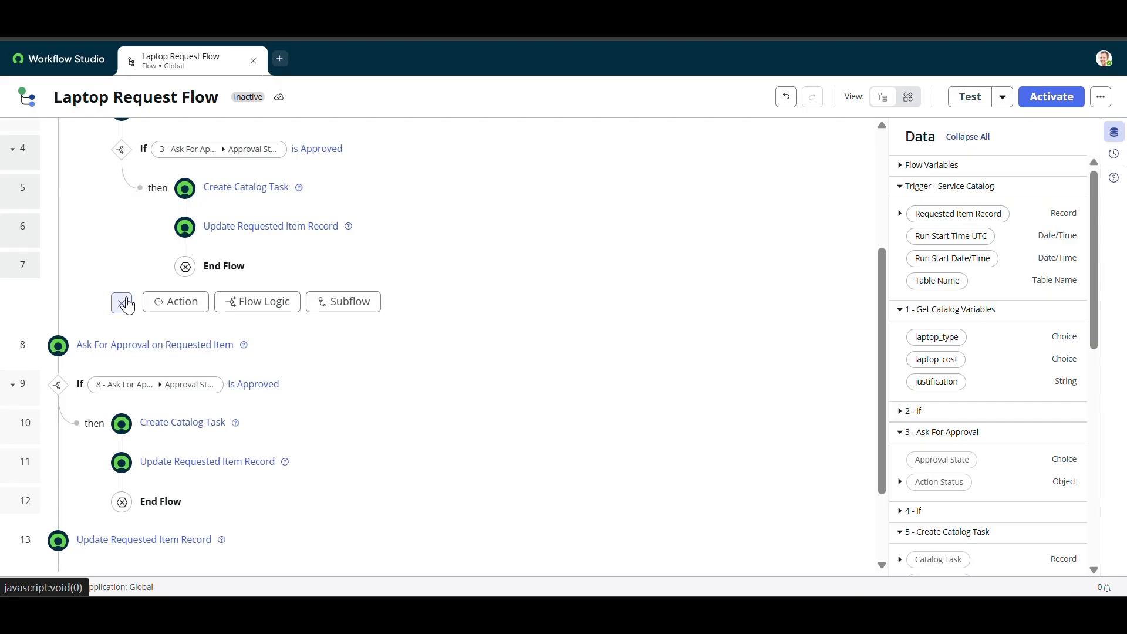
left_click(188, 307)
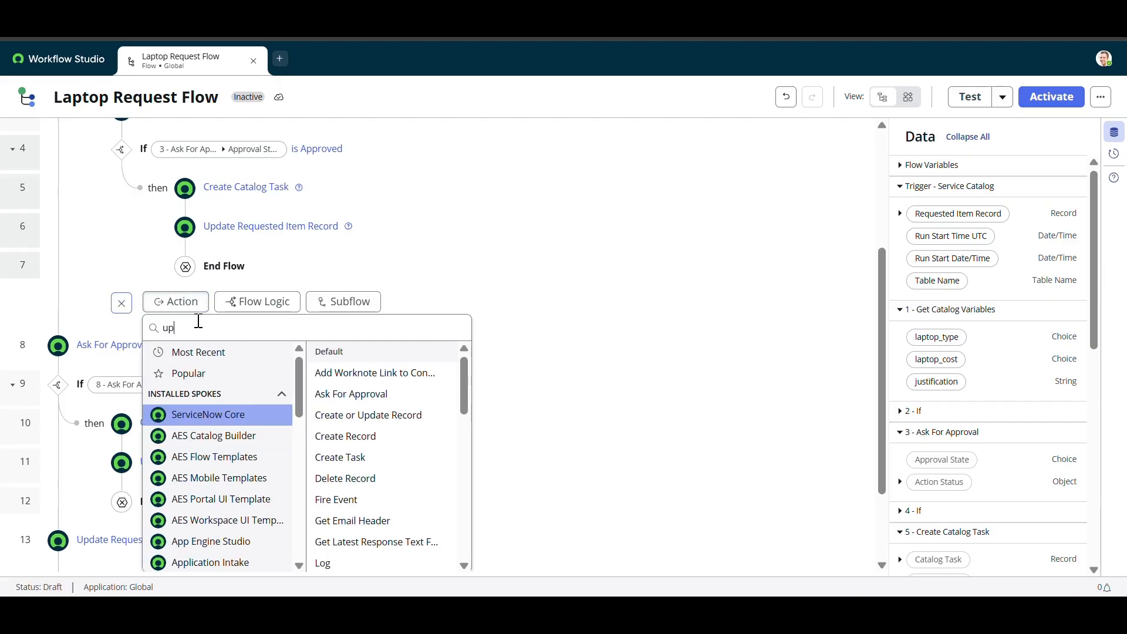
left_click(347, 365)
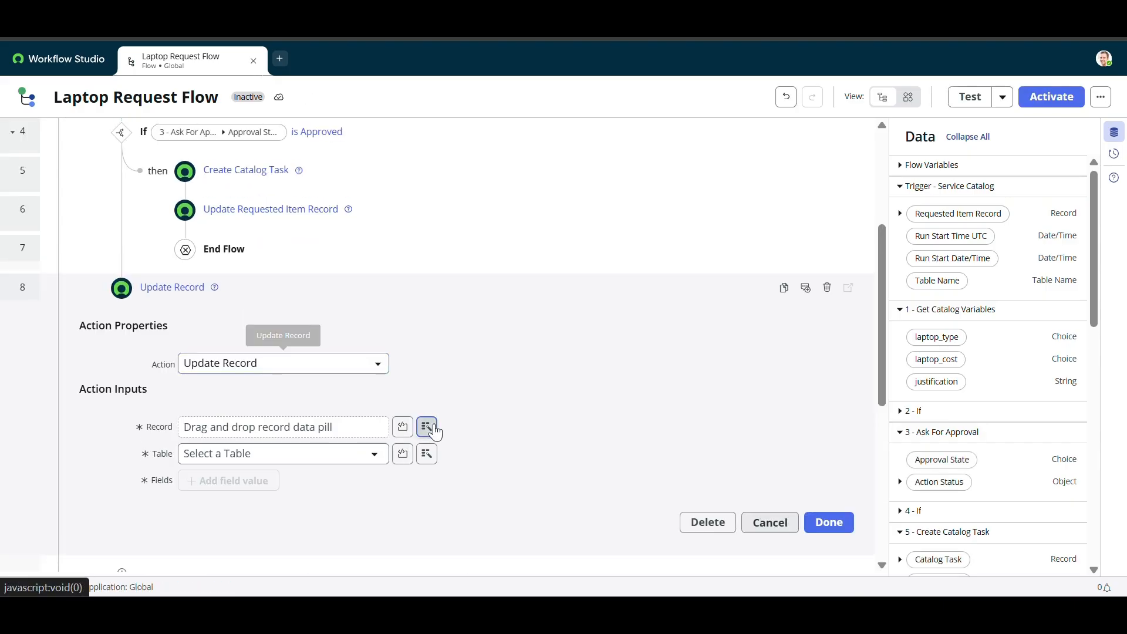
left_click(427, 426)
left_click(468, 267)
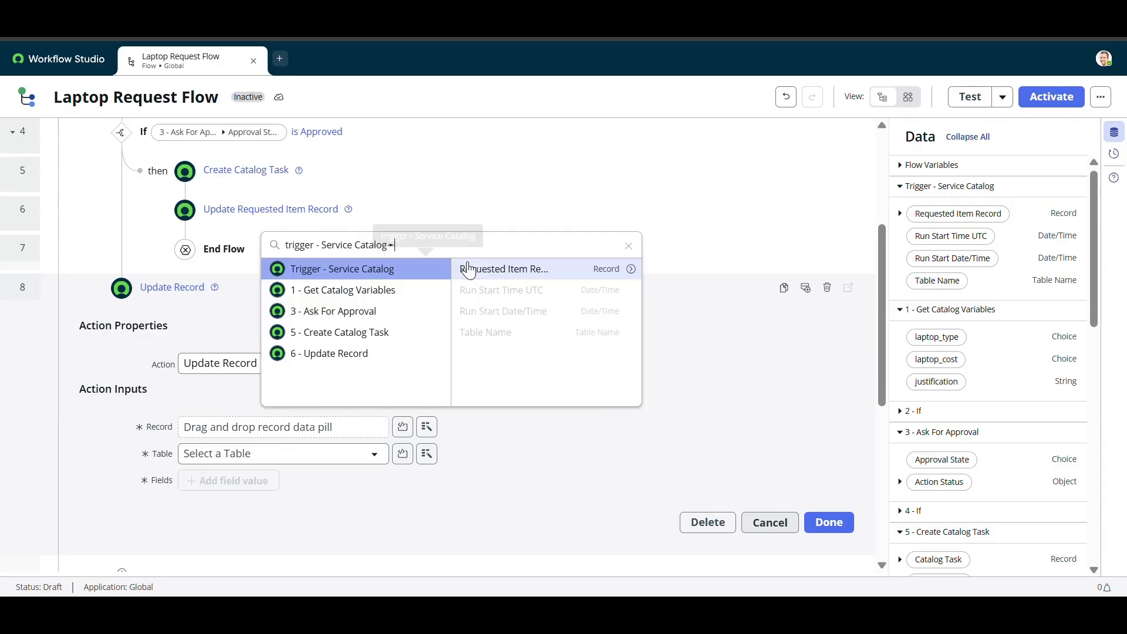
left_click(526, 274)
- Add a State field value of Closed Incomplete to the step 8 Update Record action
scroll(426, 435, "down", 2)
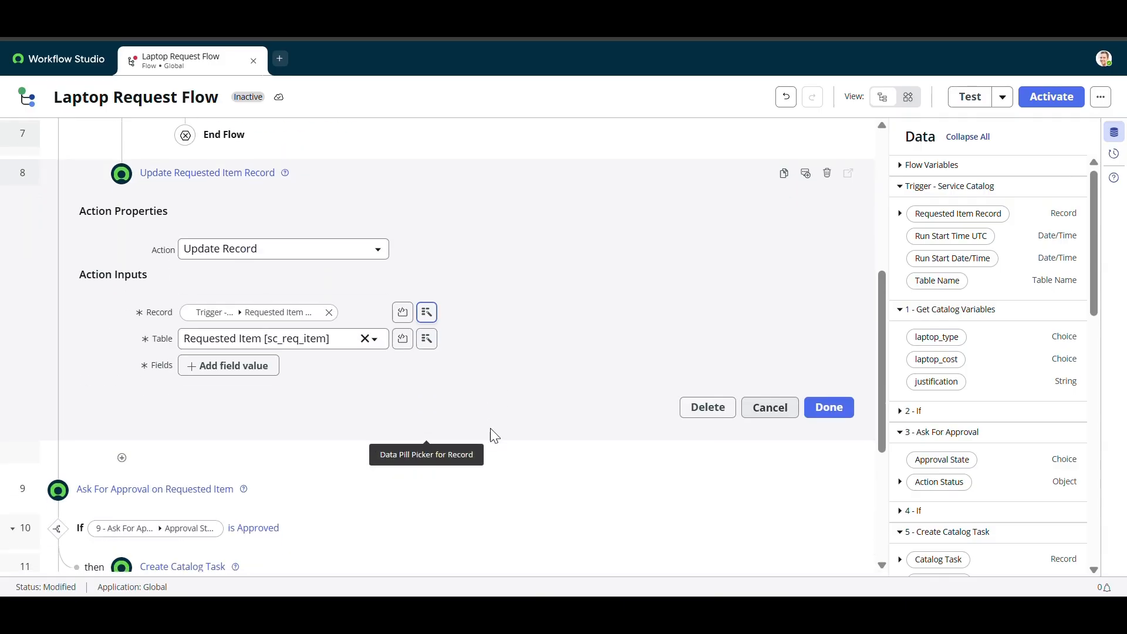
left_click(255, 371)
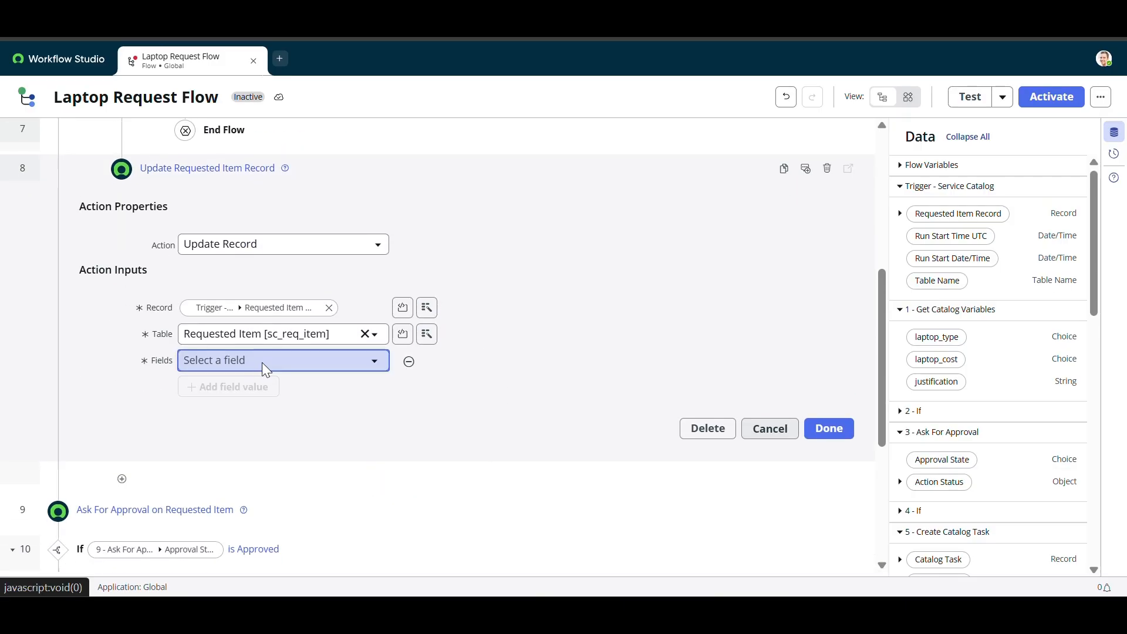
left_click(262, 361)
type("stat")
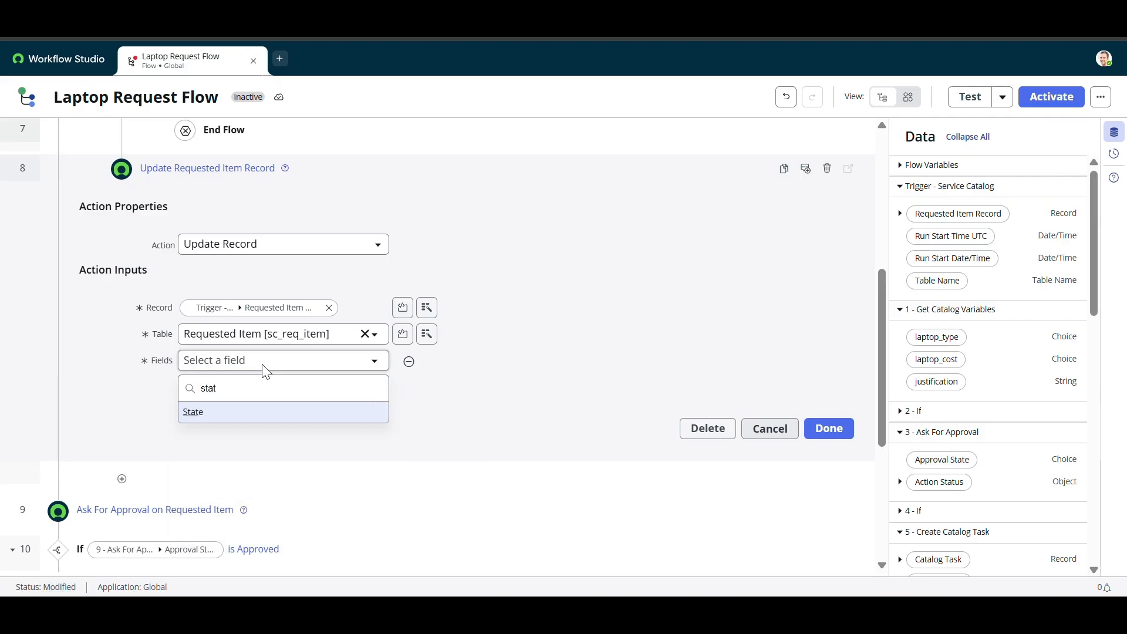
left_click(221, 414)
left_click(471, 371)
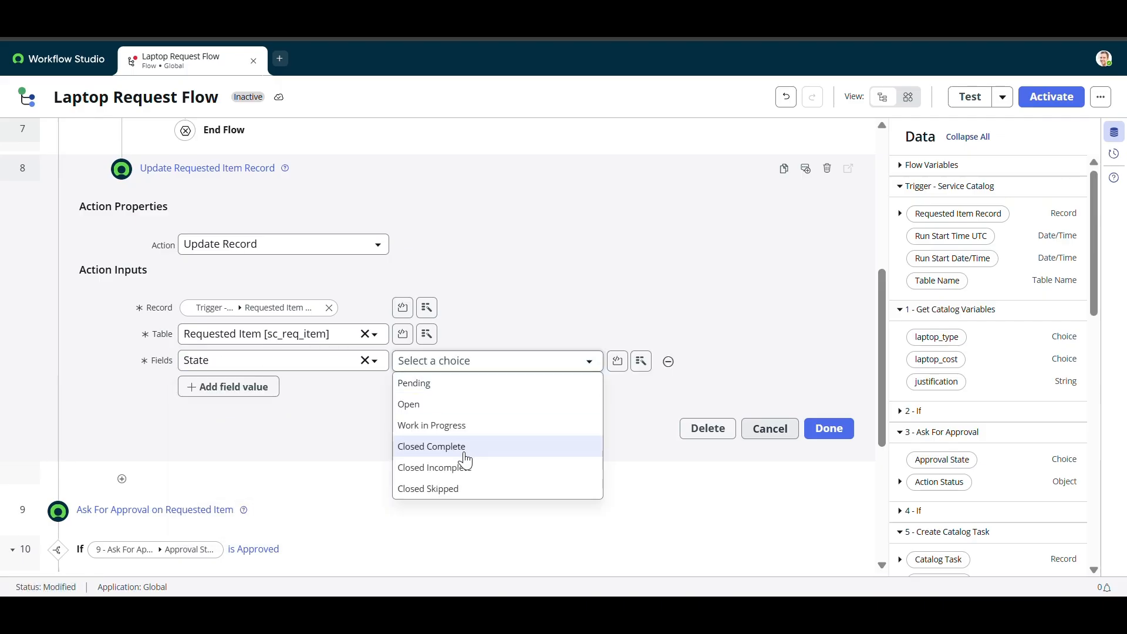
left_click(457, 468)
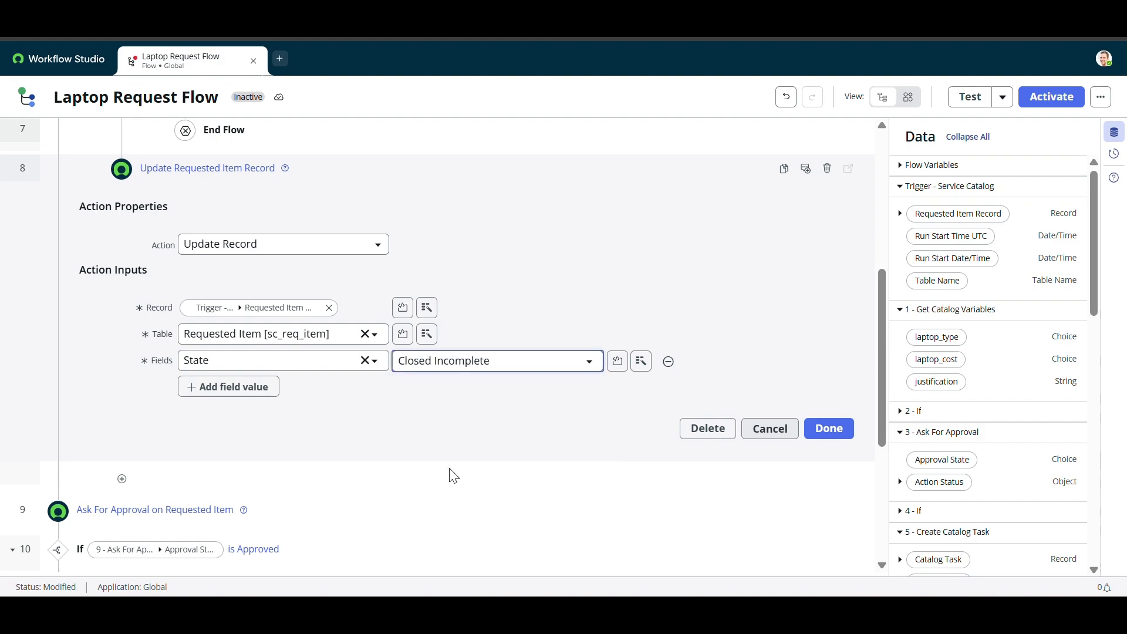
- Add a Work notes value of "Aprover is rejected the request." to the step 8 Update Record action and save the action
left_click(252, 386)
left_click(229, 394)
type("wi=")
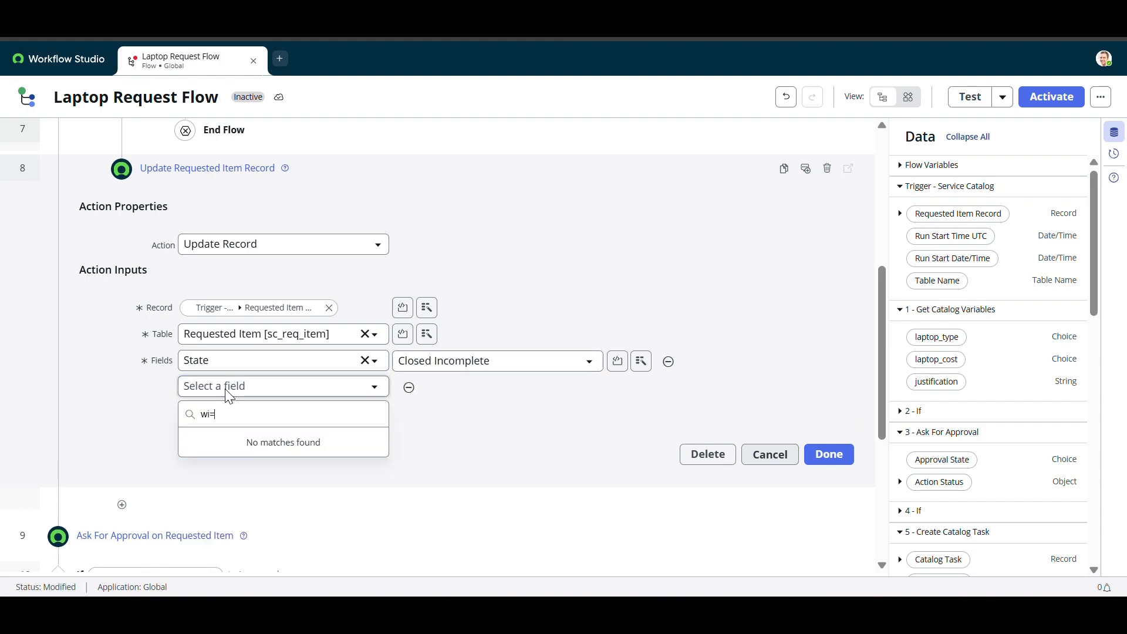
key("BackSpace")
key("BackSpace")
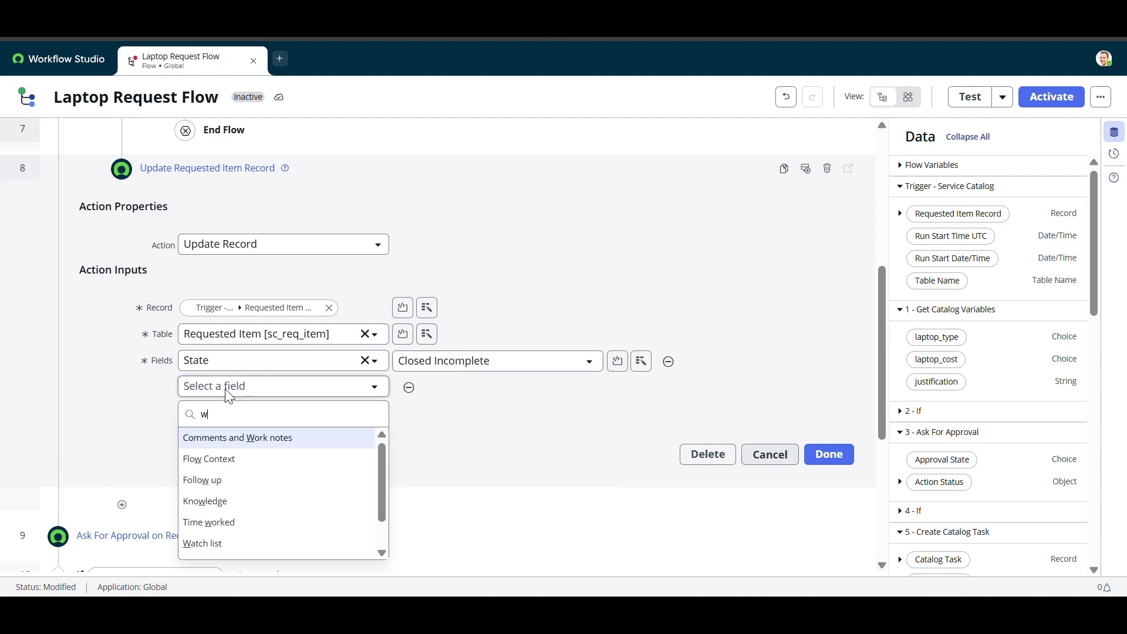
type("o")
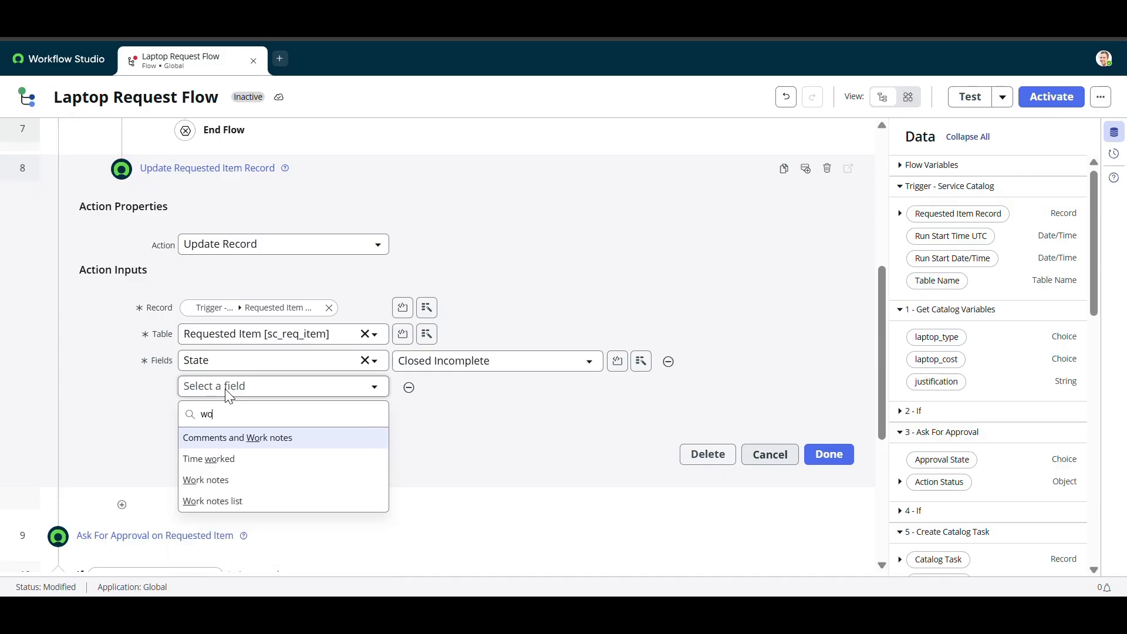
left_click(231, 480)
left_click(451, 394)
type("Aprover is rejected the request.")
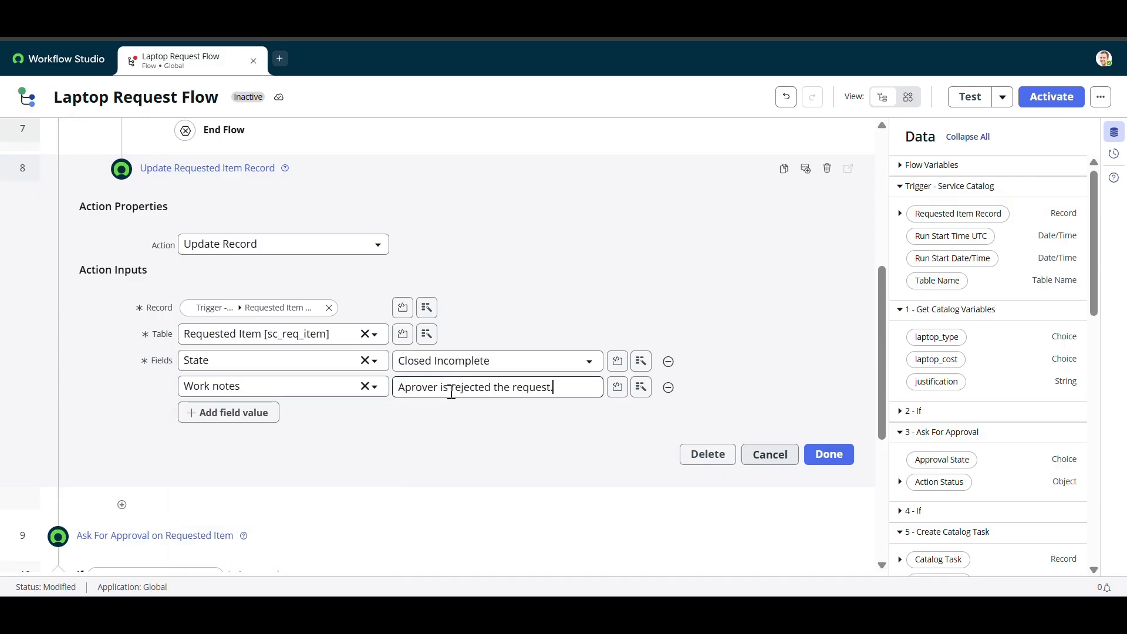
left_click(828, 454)
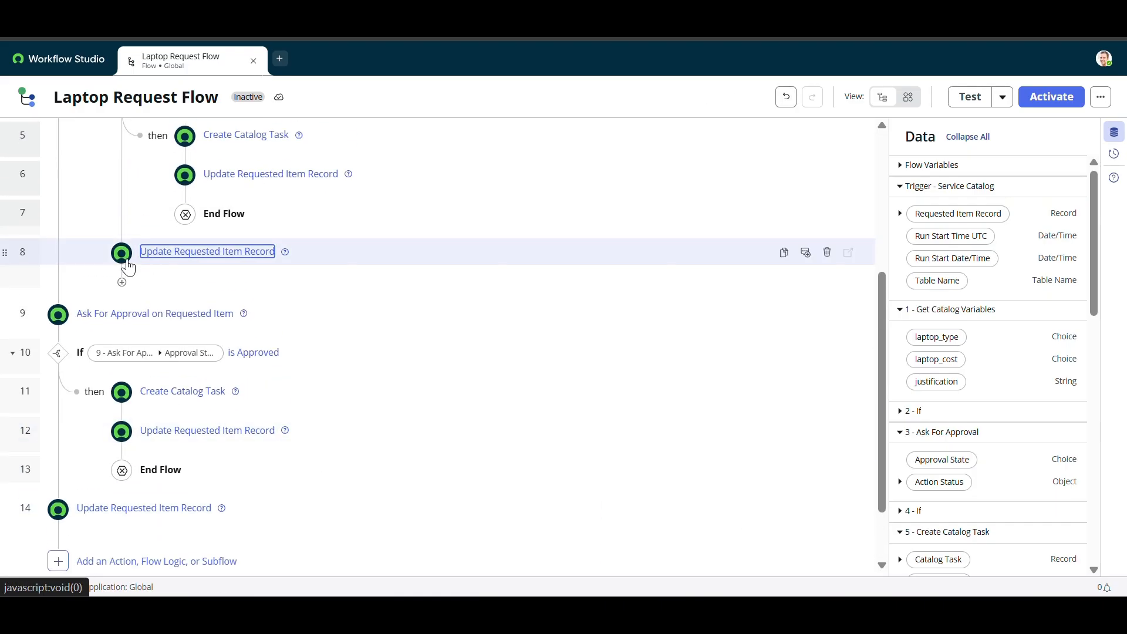
- Add End Flow logic after the step 8 Update Record action in the High Performance branch
left_click(122, 282)
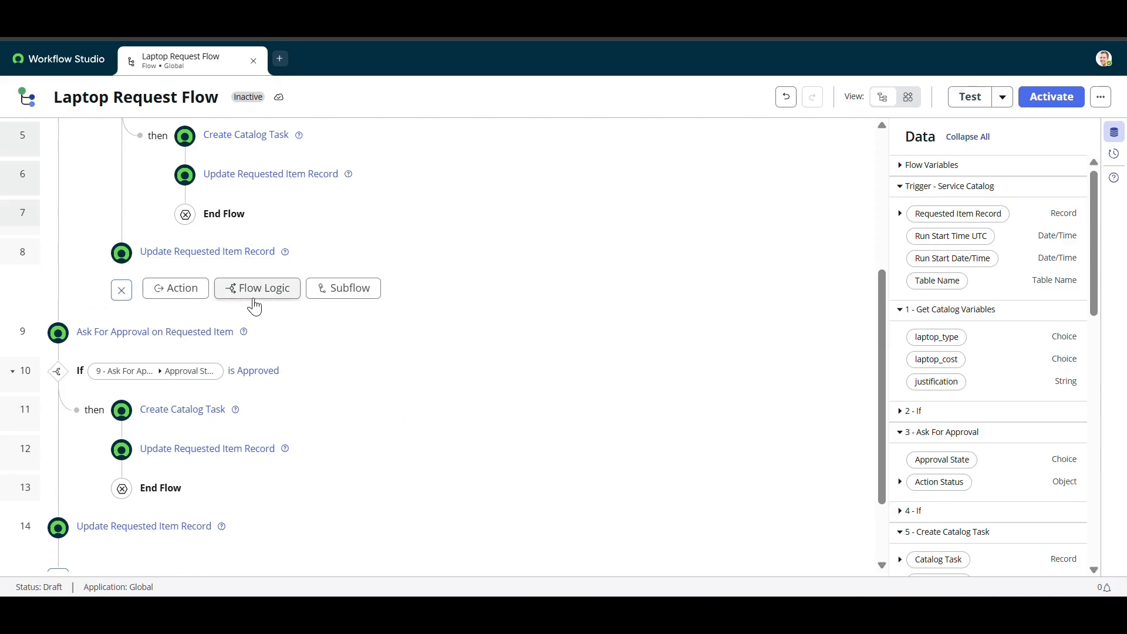
left_click(235, 289)
scroll(276, 376, "down", 5)
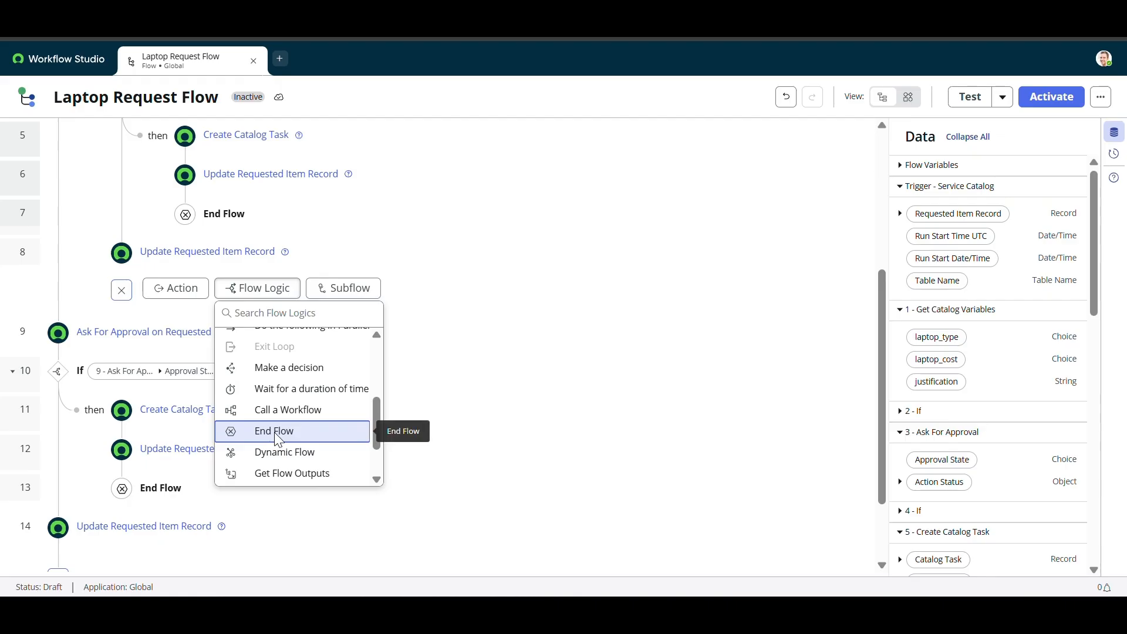
left_click(275, 433)
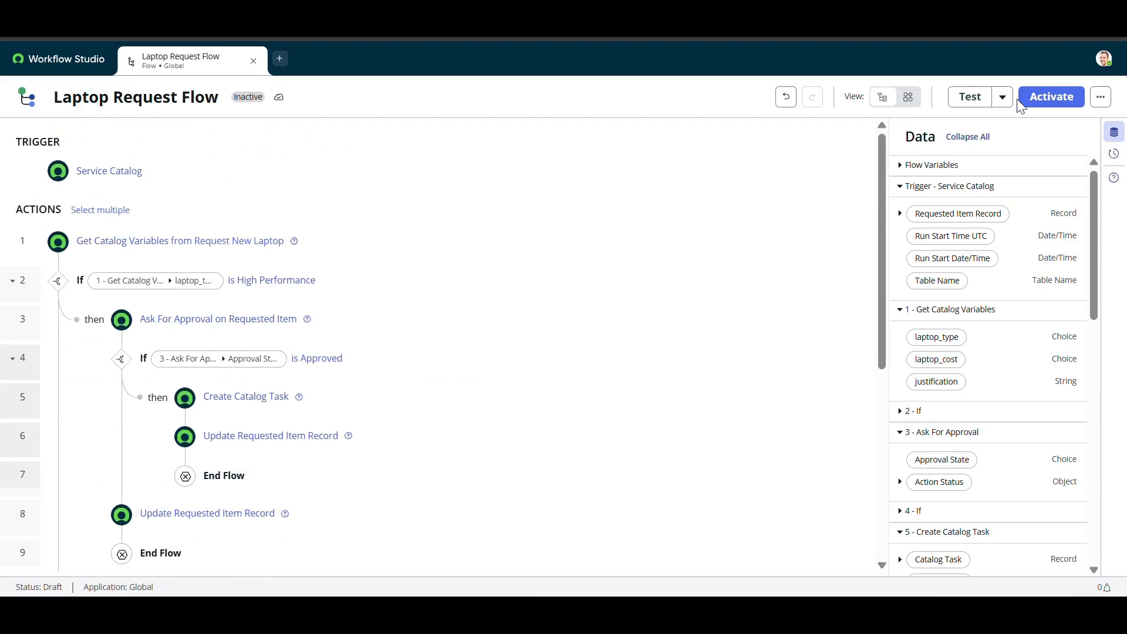
- Activate the Laptop Request Flow and display it in the diagram view
left_click(1038, 111)
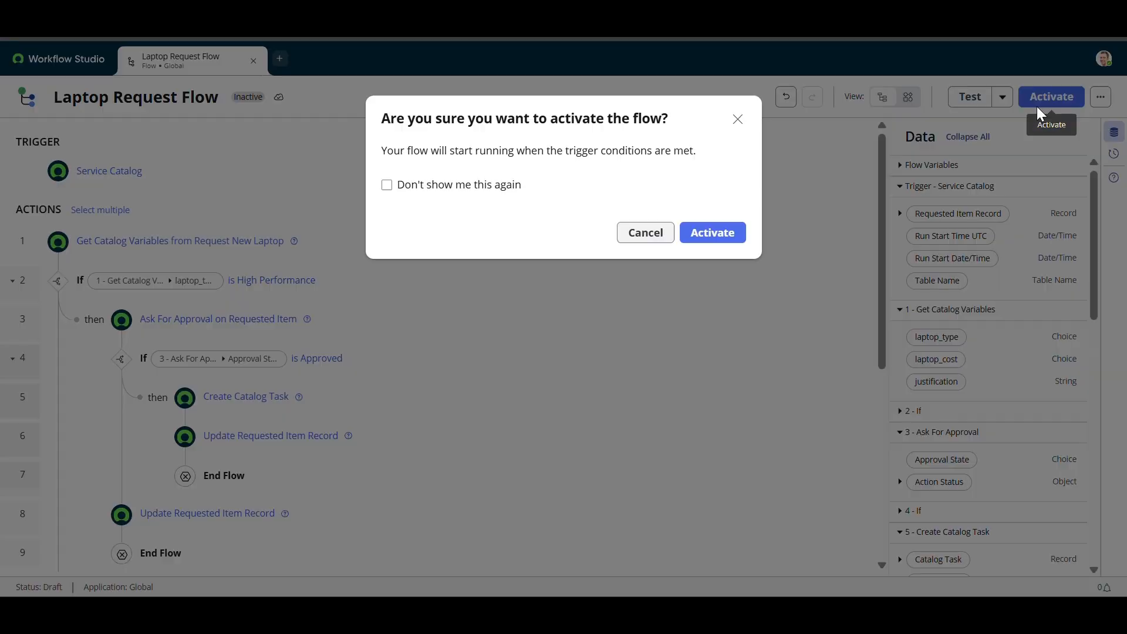
left_click(729, 233)
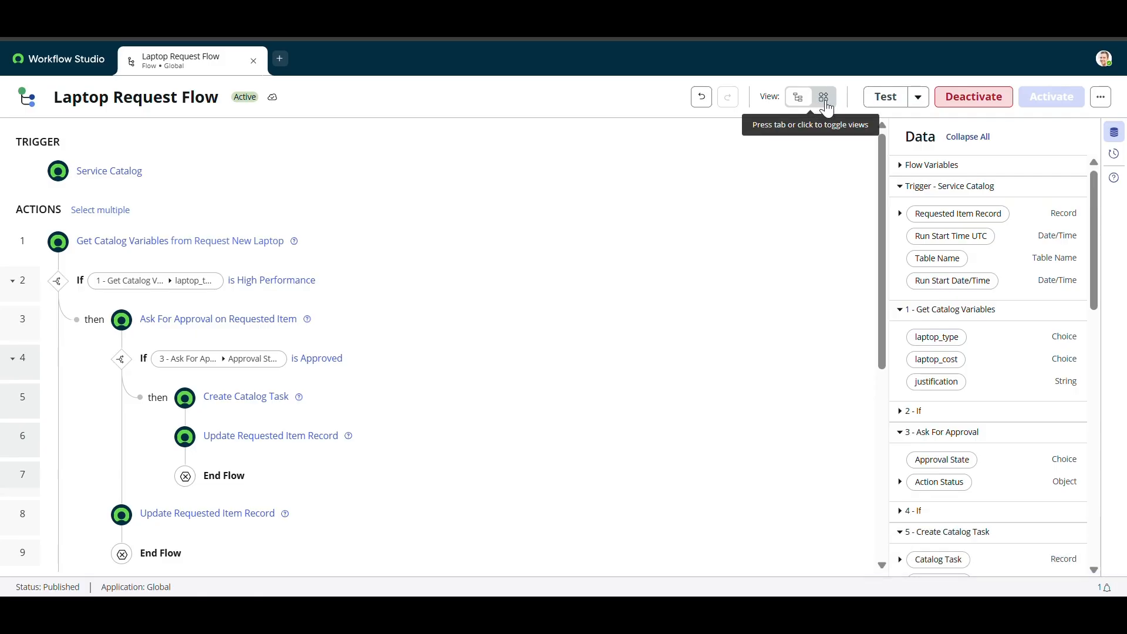
left_click(823, 99)
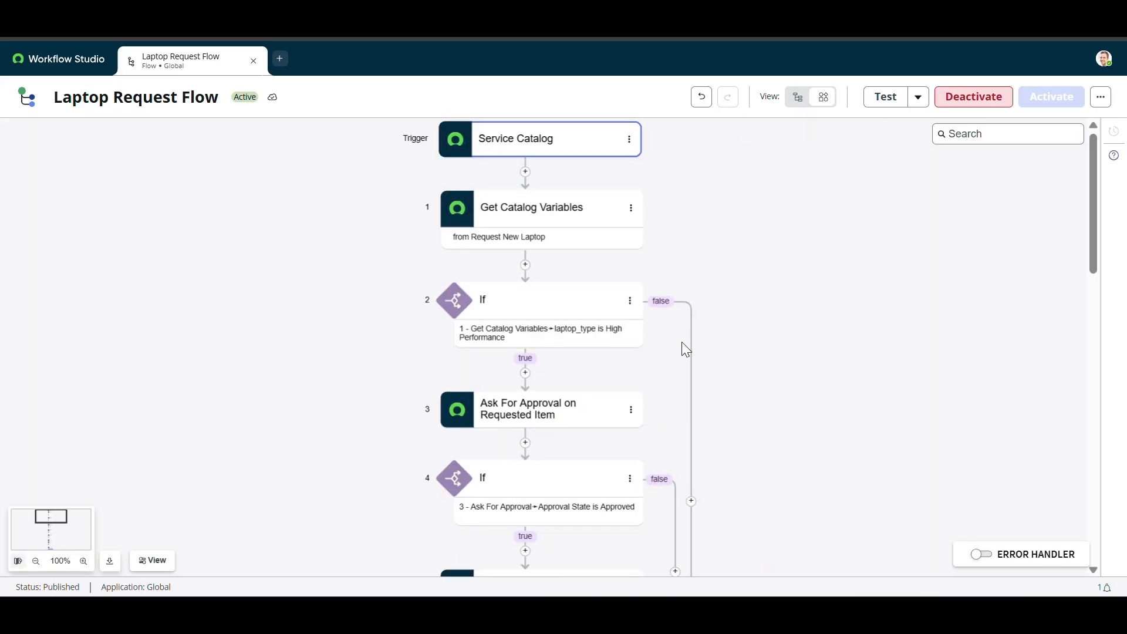
- Add the flow stages from the Requested Item template and save them
left_click(1100, 97)
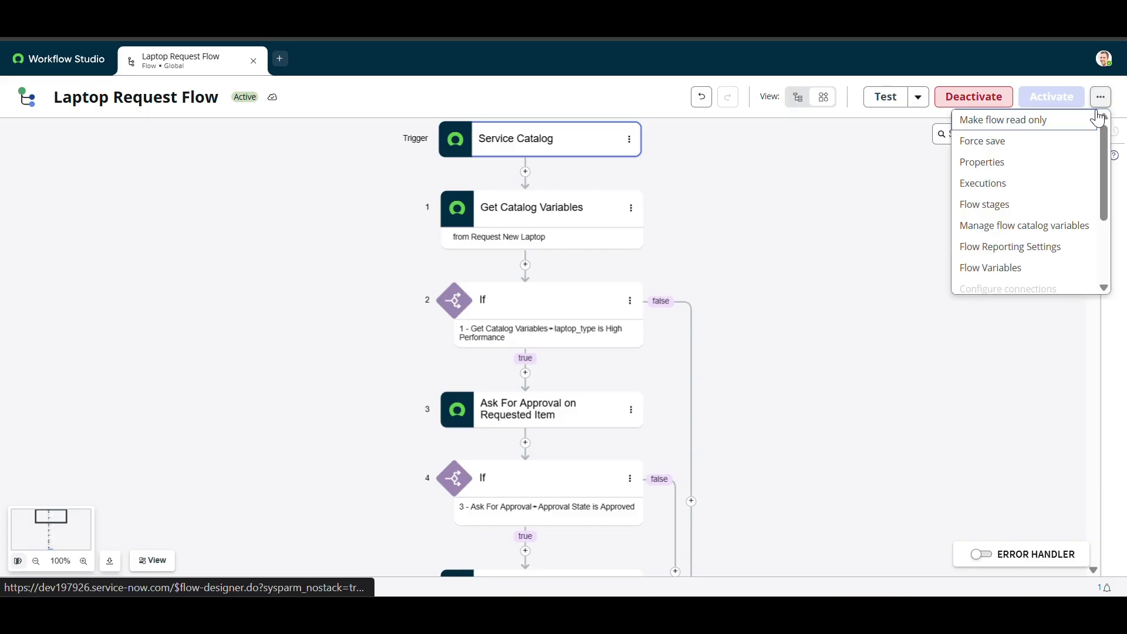
left_click(994, 205)
left_click(472, 154)
type("re")
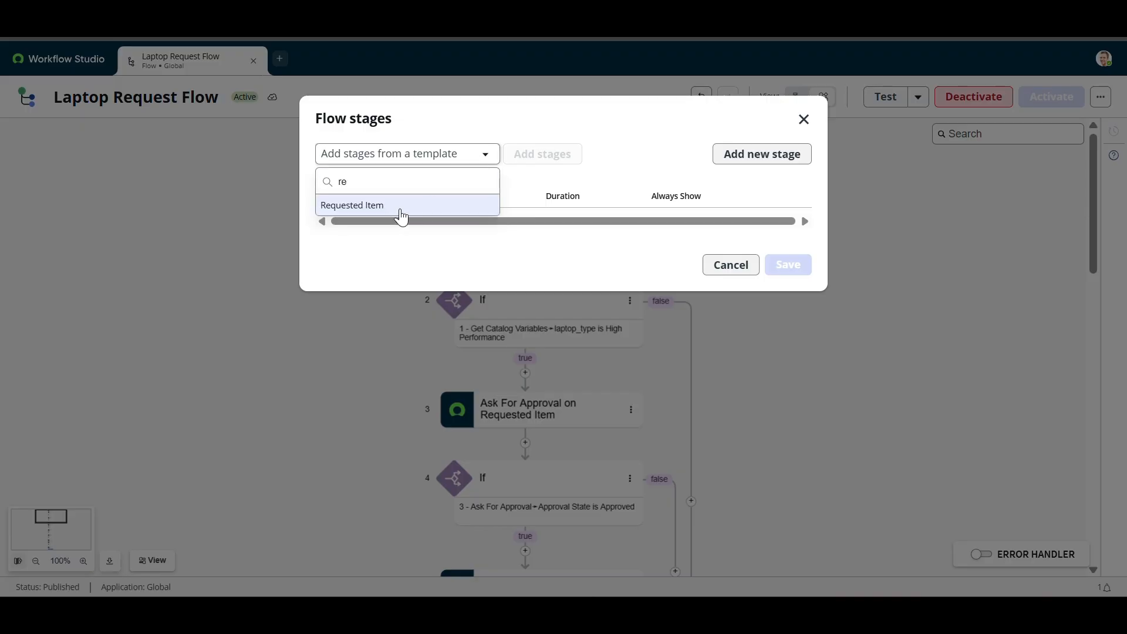
left_click(375, 208)
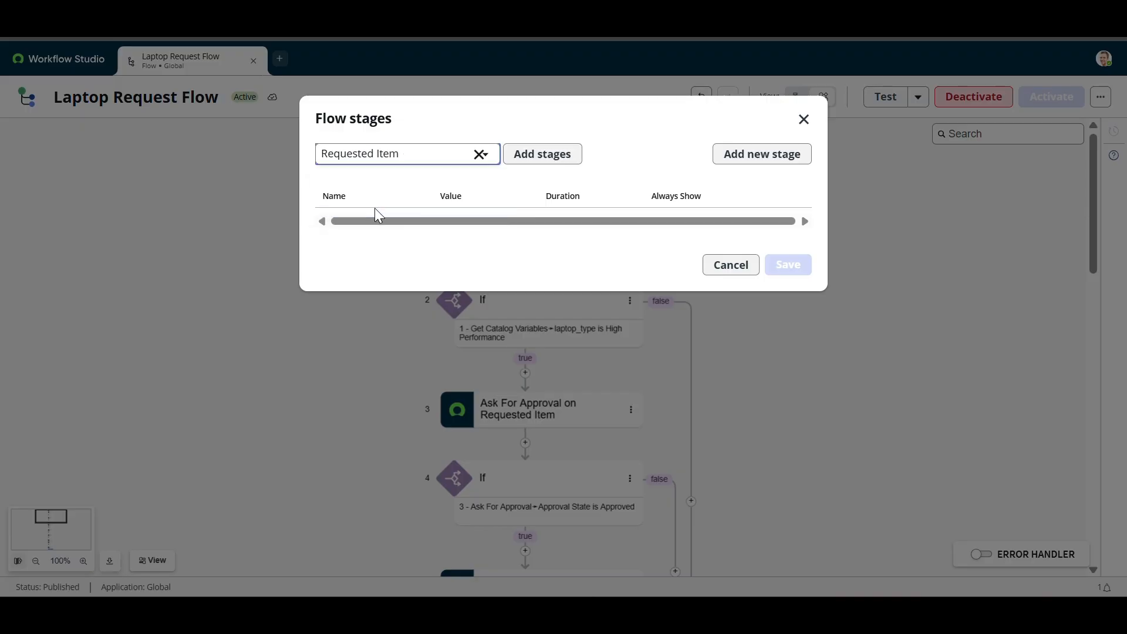
left_click(554, 156)
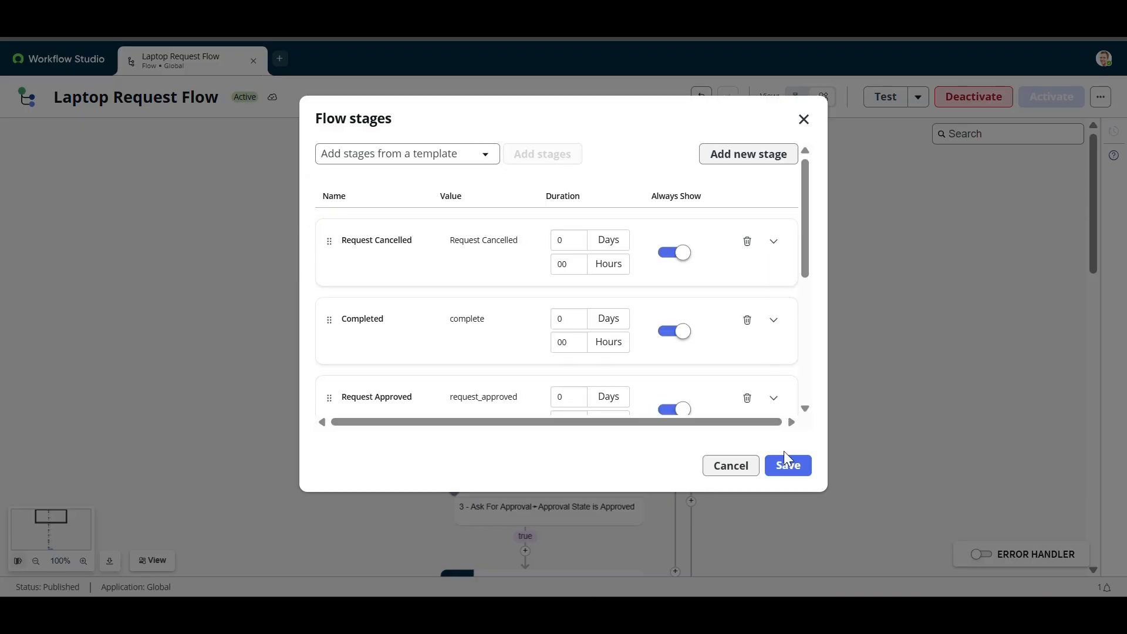
scroll(761, 336, "down", 2)
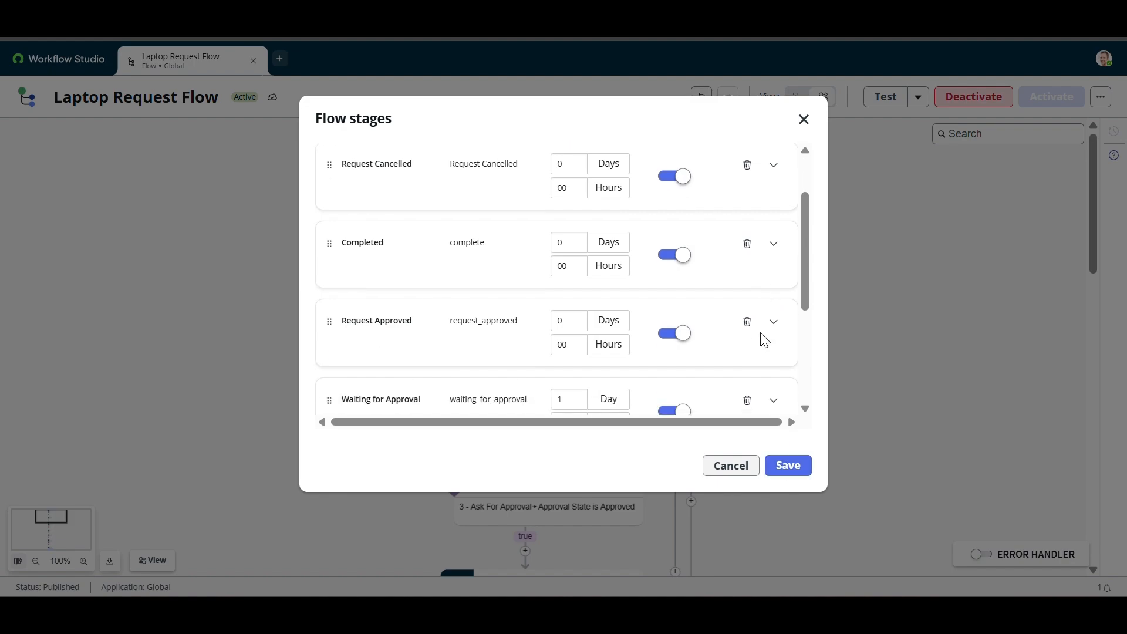
scroll(762, 339, "up", 2)
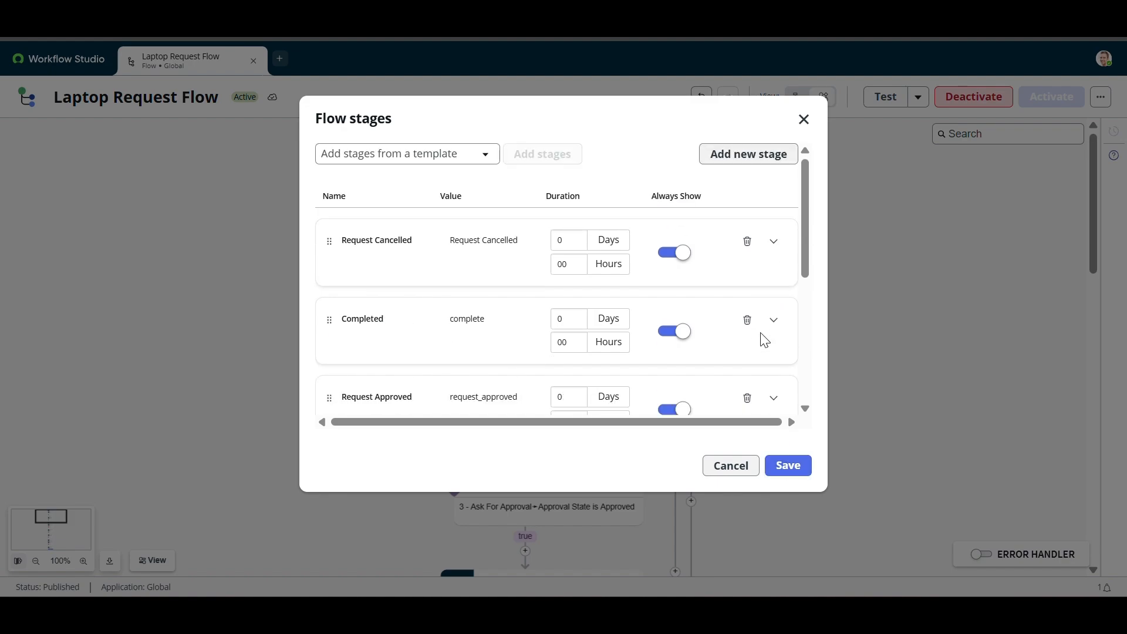
left_click(785, 469)
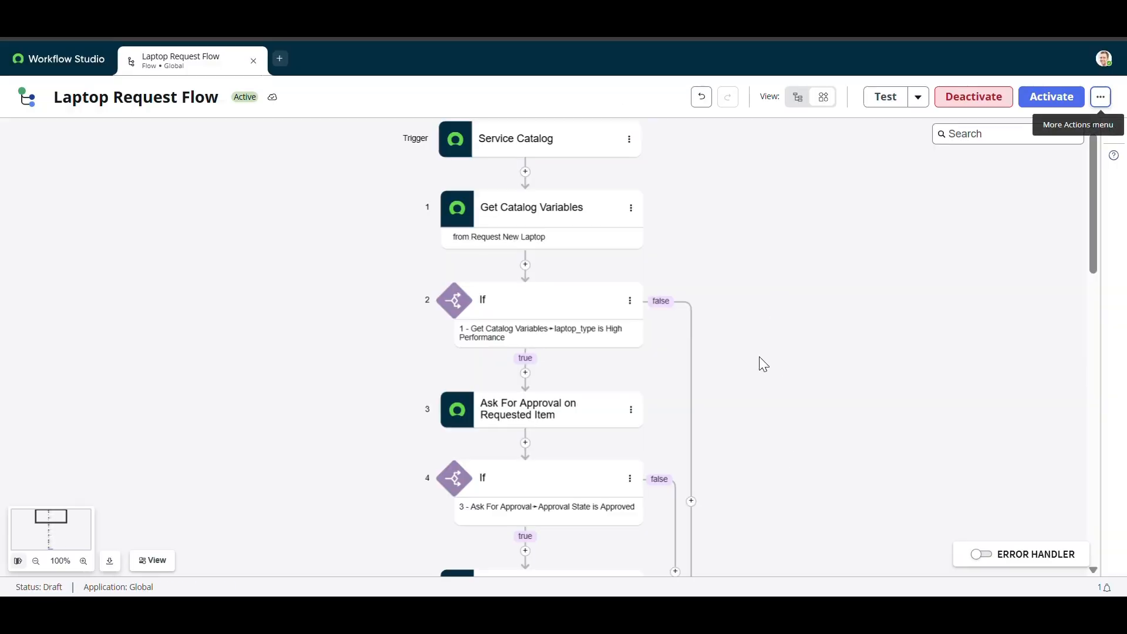
- Return to the list view of the flow and add a Waiting for Approval stage before the step 2 If block
left_click(798, 99)
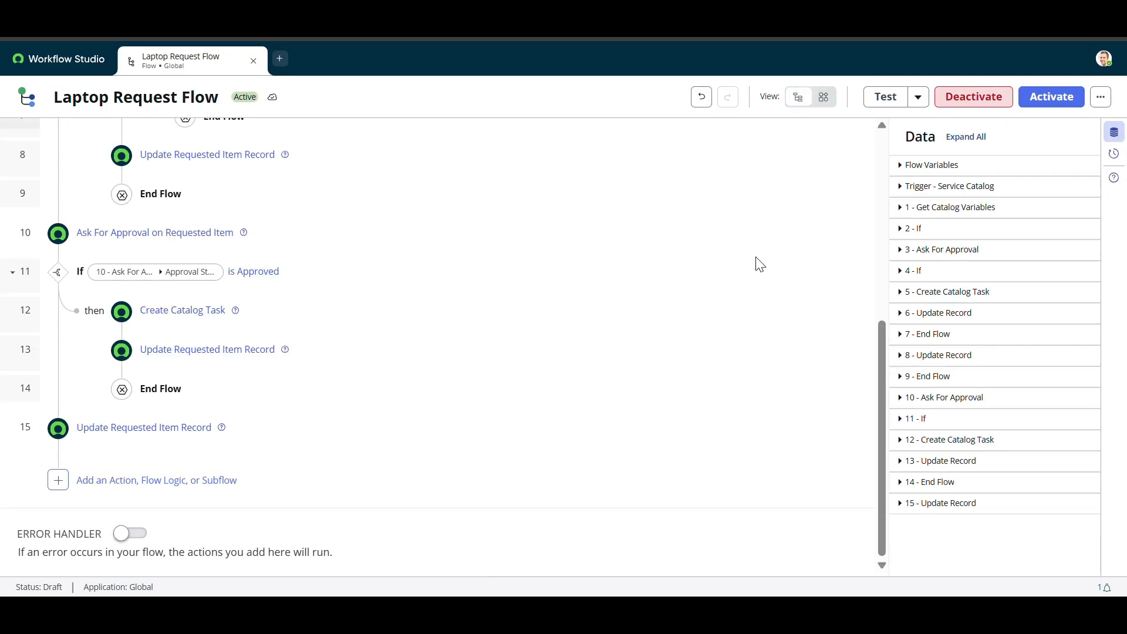
scroll(568, 375, "up", 6)
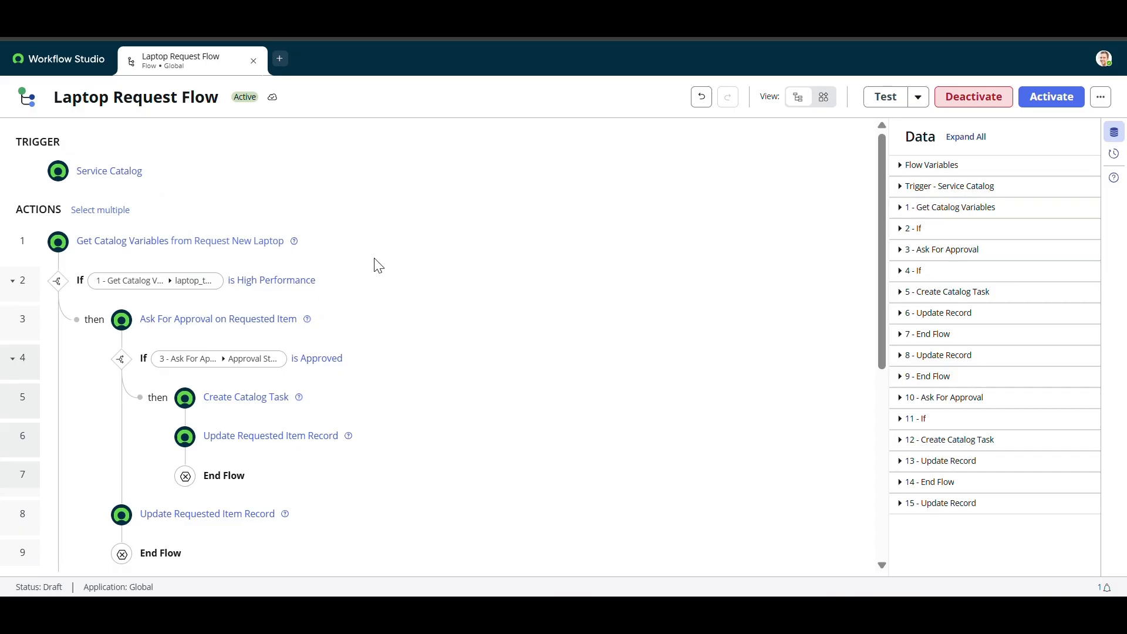
mouse_move(363, 271)
left_click(791, 261)
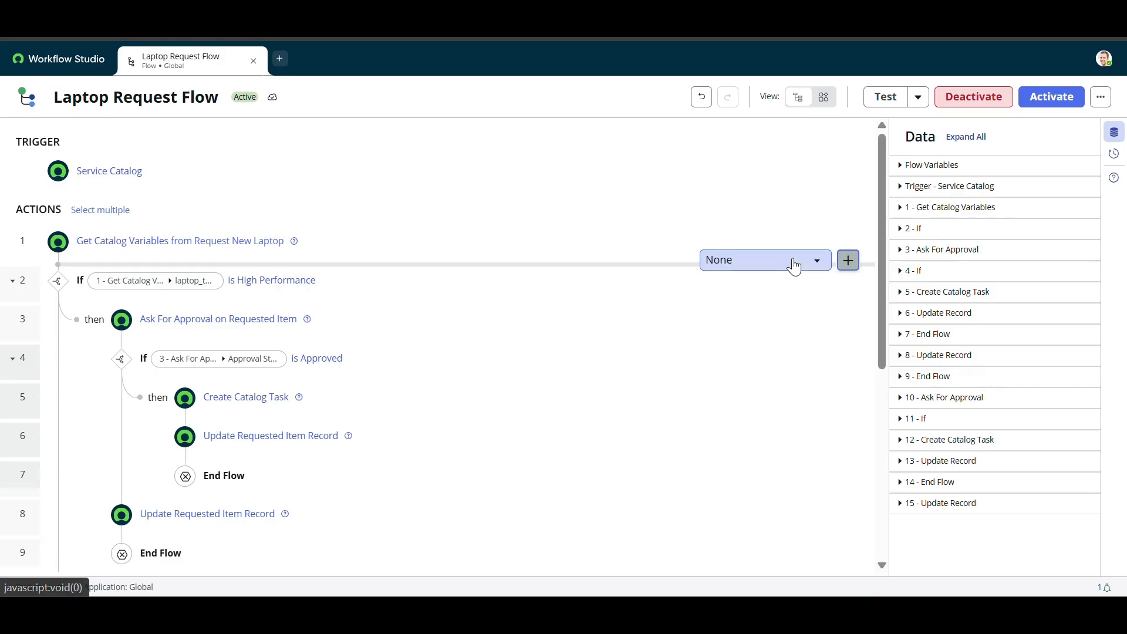
left_click(749, 265)
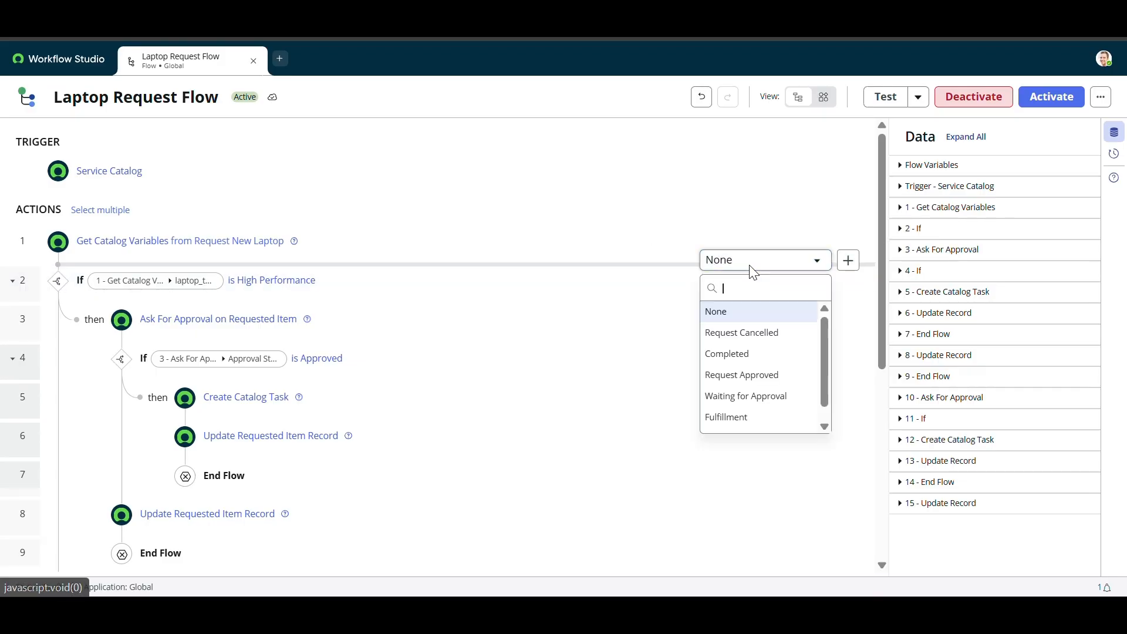
left_click(744, 395)
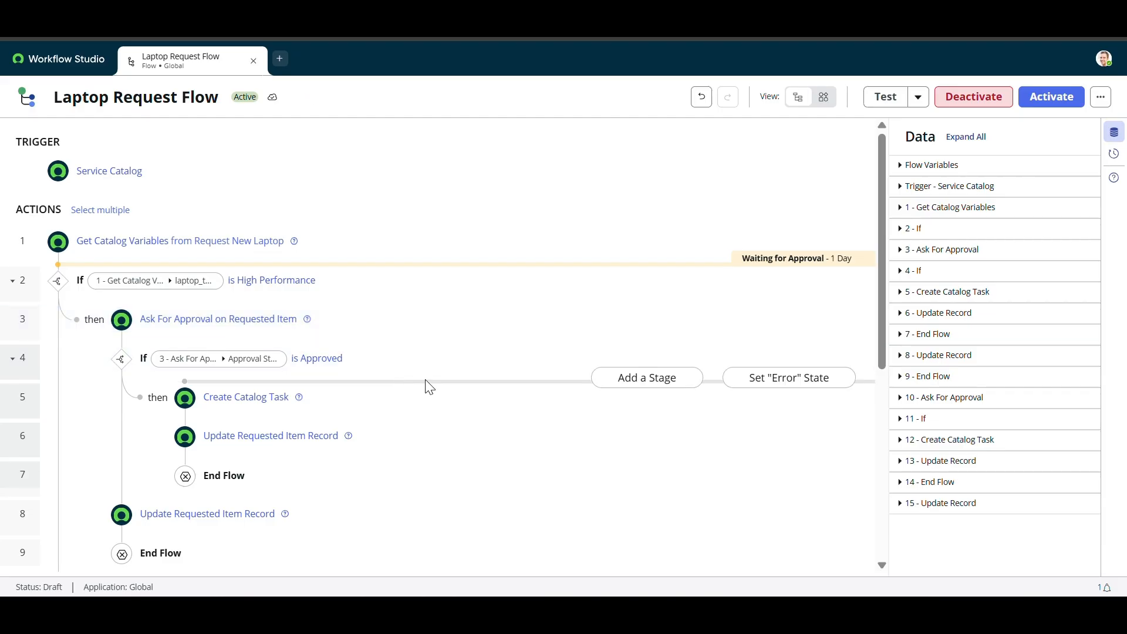
- Add a Request Approved stage before the step 5 Create Catalog Task action
left_click(647, 378)
left_click(749, 381)
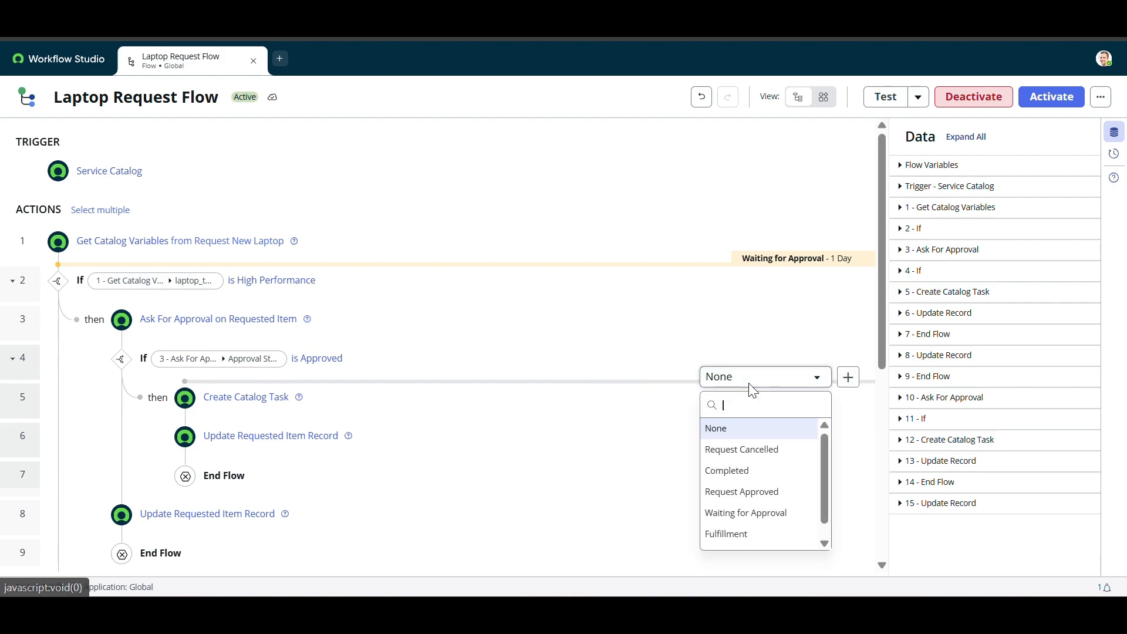
left_click(741, 498)
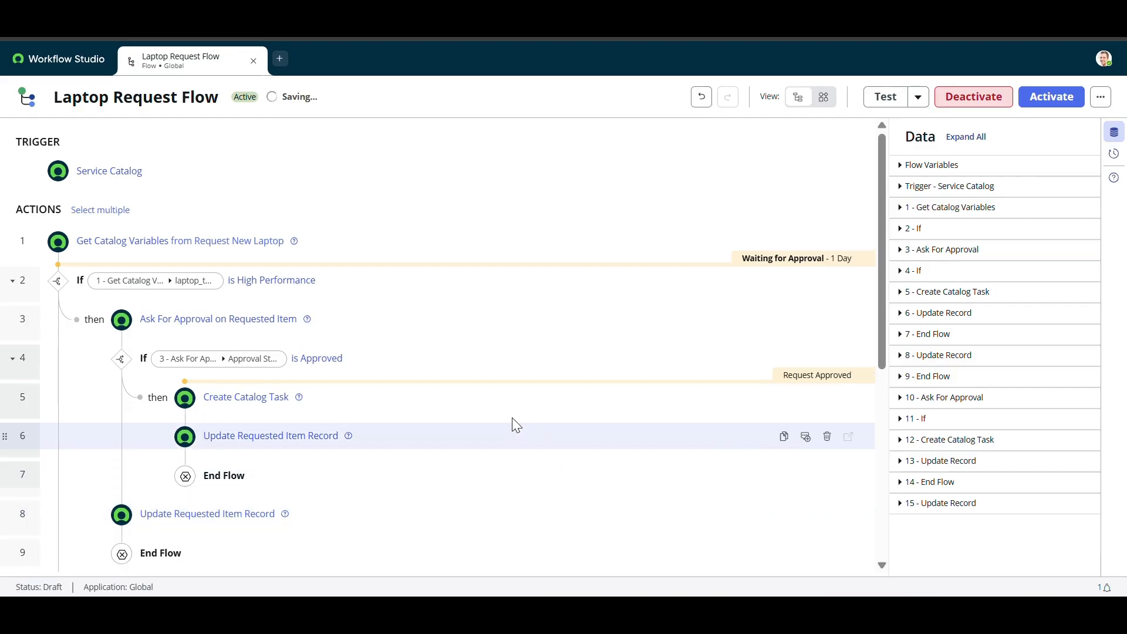
- Add a Completed stage before the step 6 Update Requested Item Record action
mouse_move(674, 427)
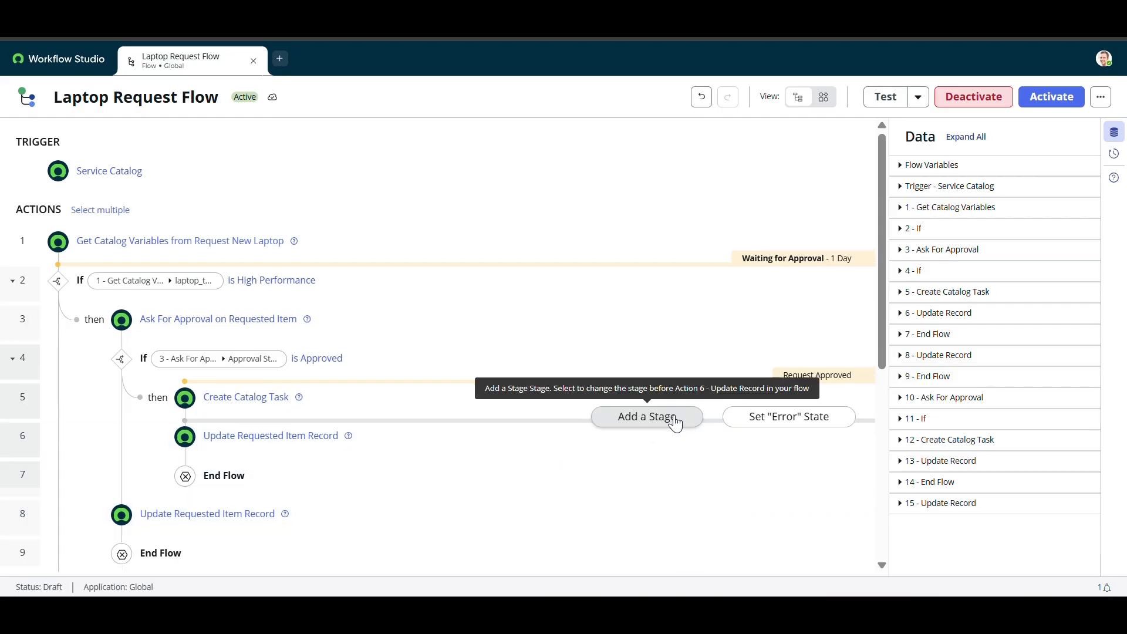
left_click(674, 418)
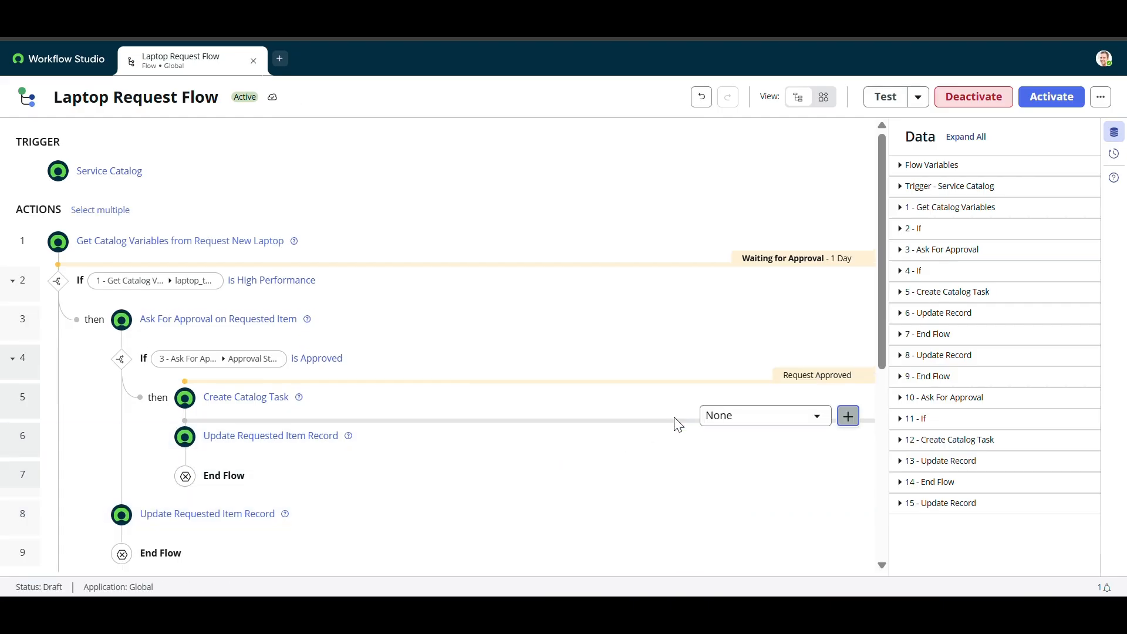
left_click(729, 421)
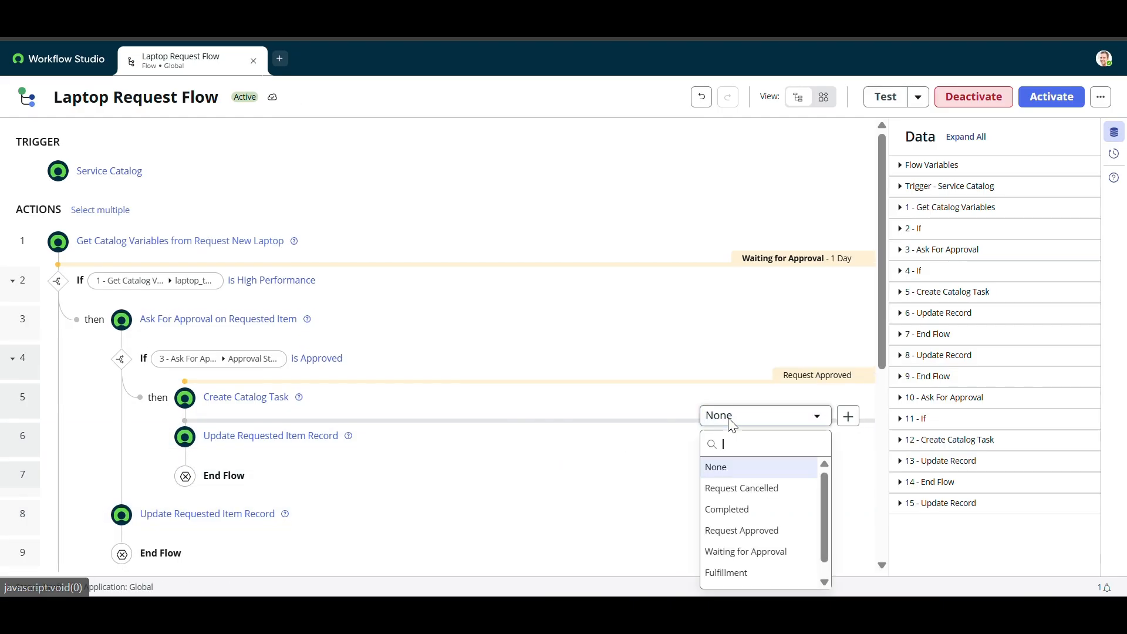
left_click(730, 515)
scroll(616, 483, "down", 2)
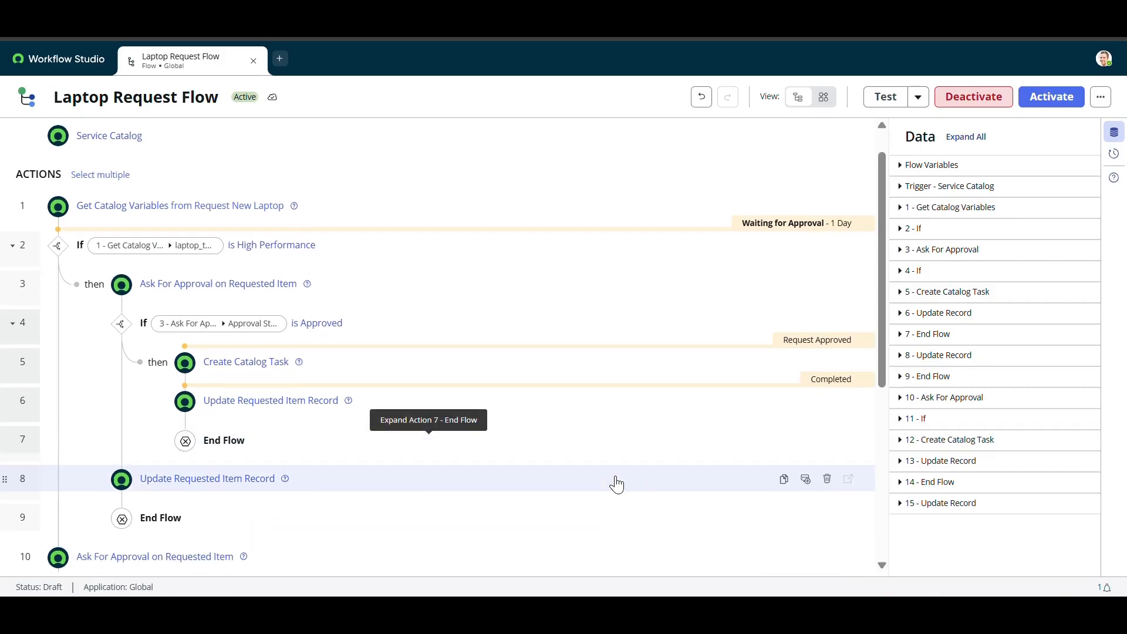
scroll(620, 483, "down", 3)
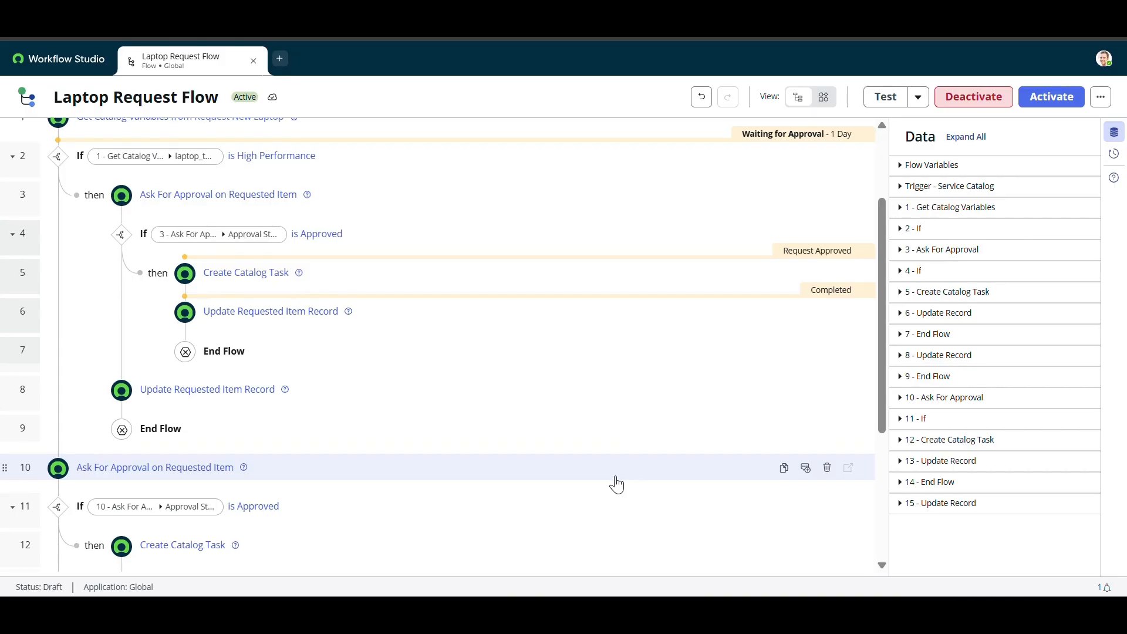
- Add a Request Cancelled stage before the step 8 Update Requested Item Record action
scroll(616, 485, "up", 1)
scroll(613, 483, "down", 1)
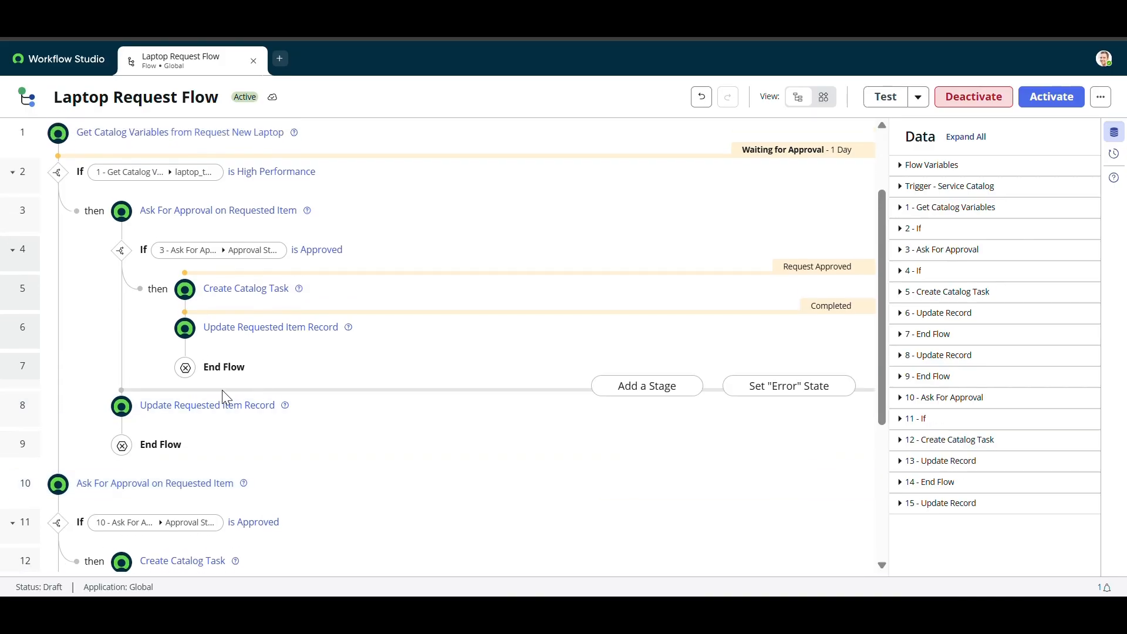
left_click(631, 389)
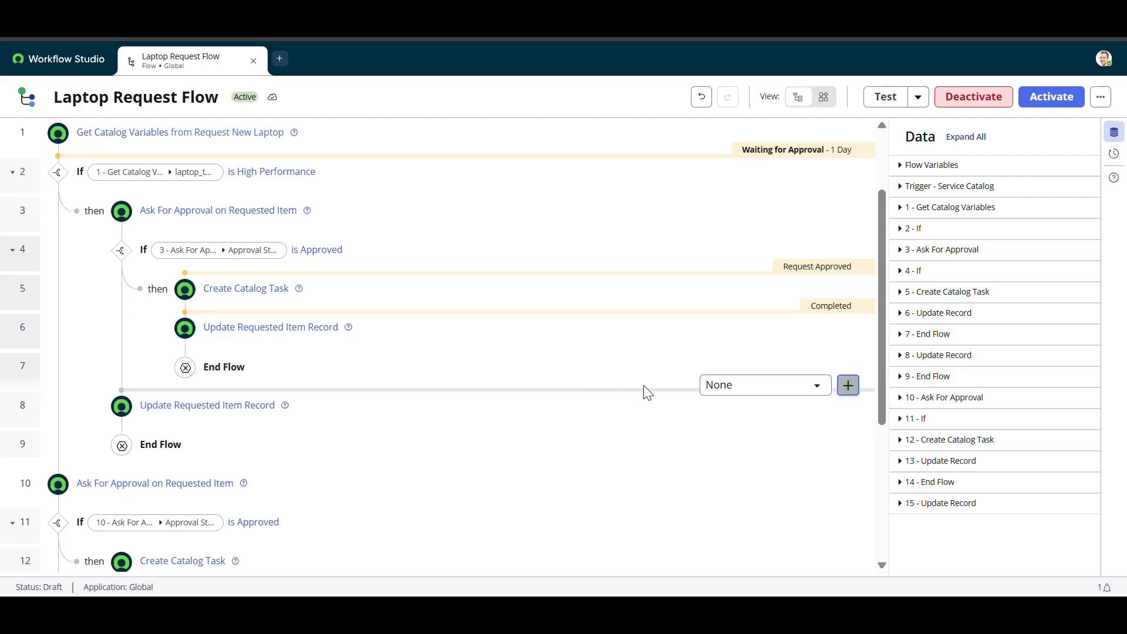
left_click(739, 392)
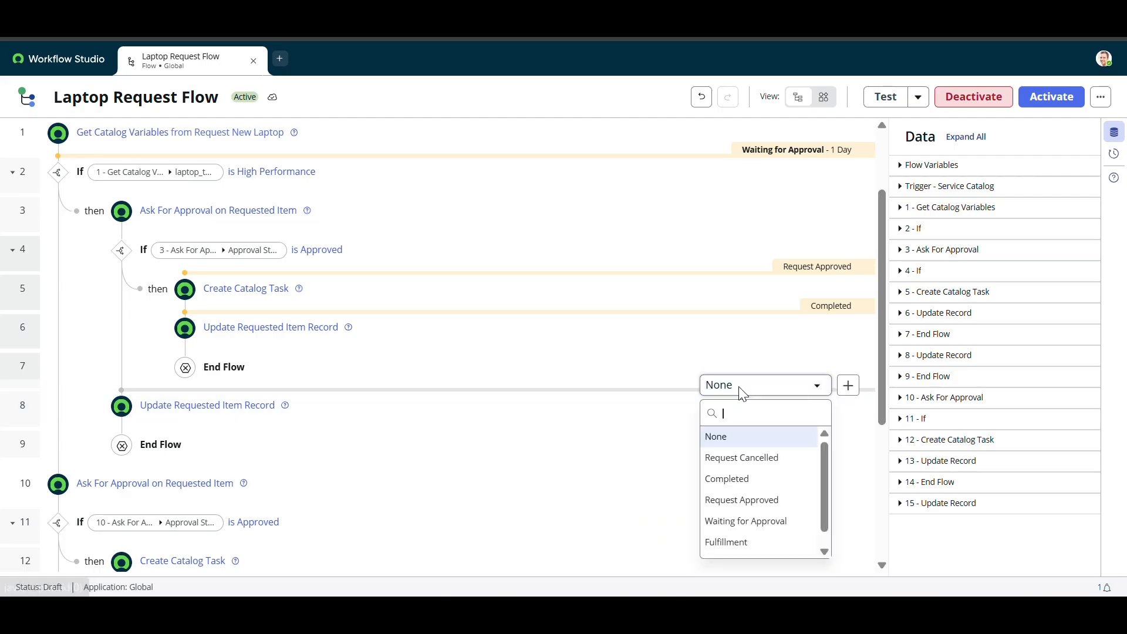
left_click(743, 464)
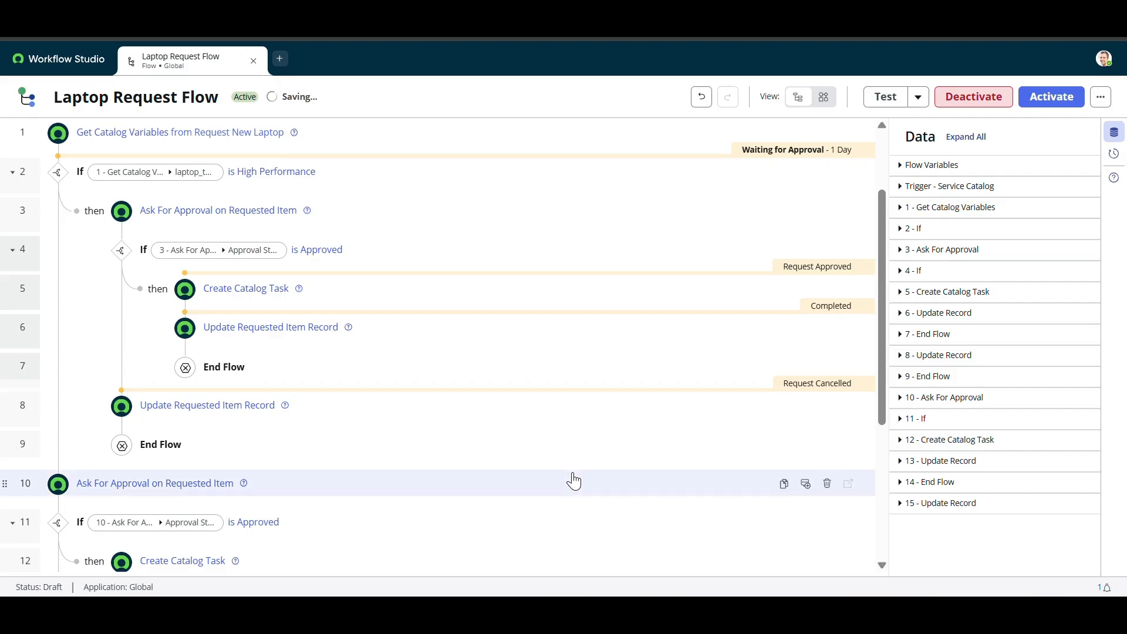
- Add a Waiting for Approval stage before the step 10 Ask For Approval action
scroll(573, 478, "down", 1)
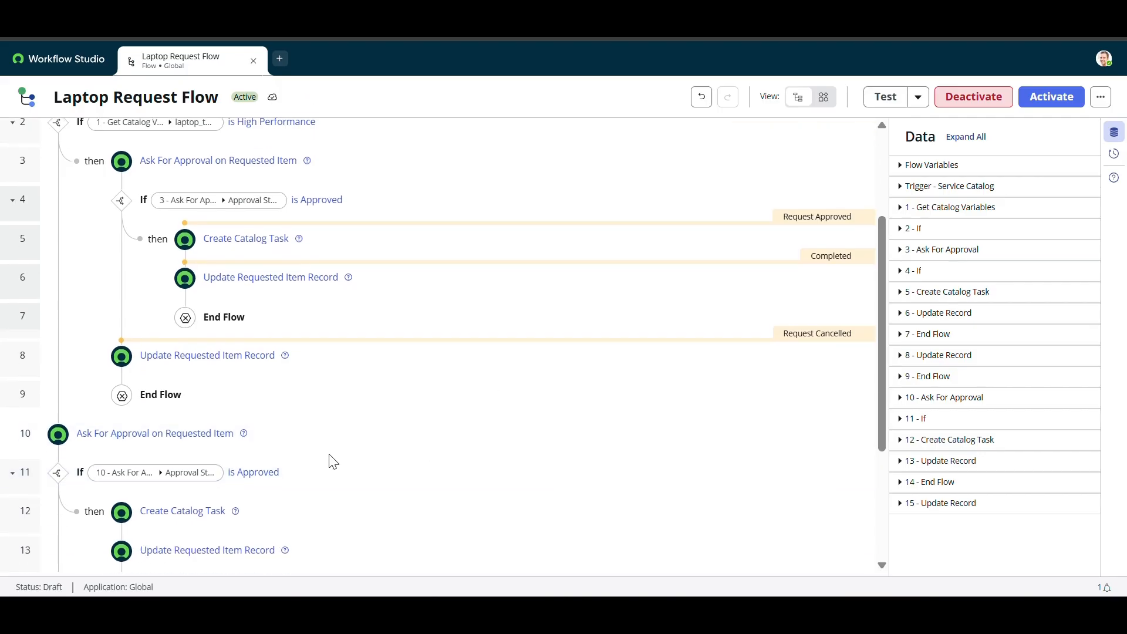
scroll(328, 454, "up", 1)
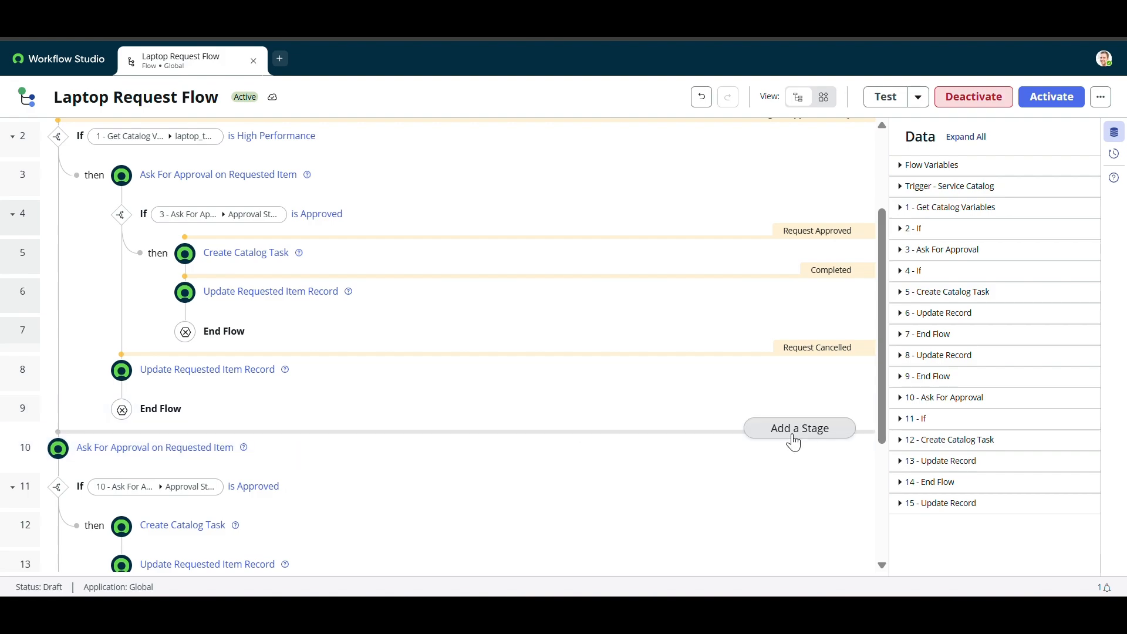
left_click(798, 432)
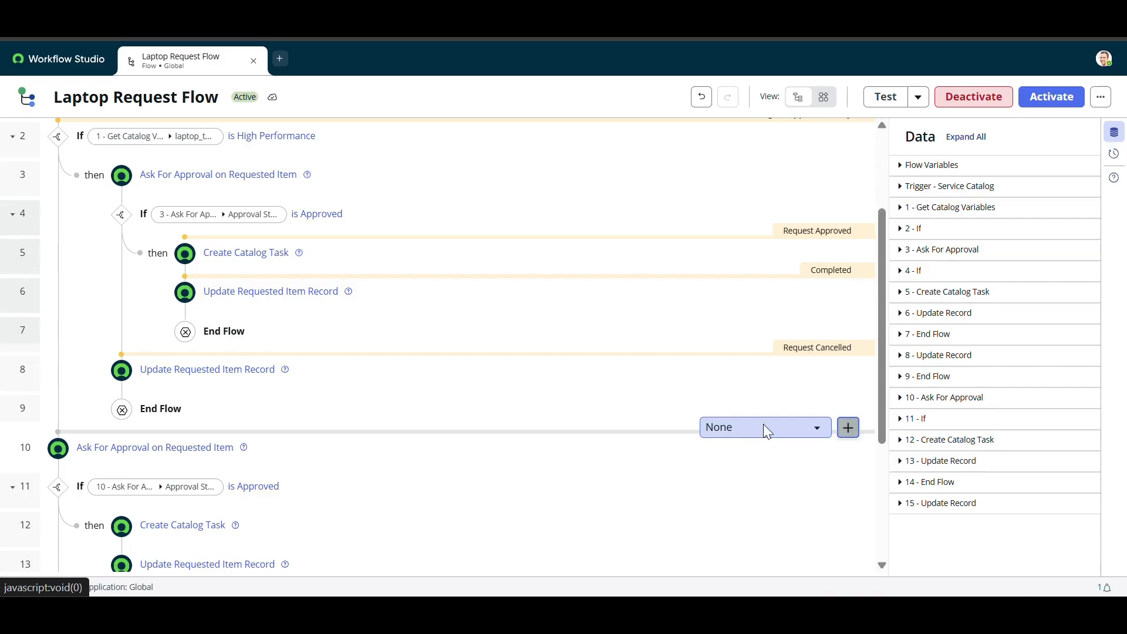
left_click(763, 424)
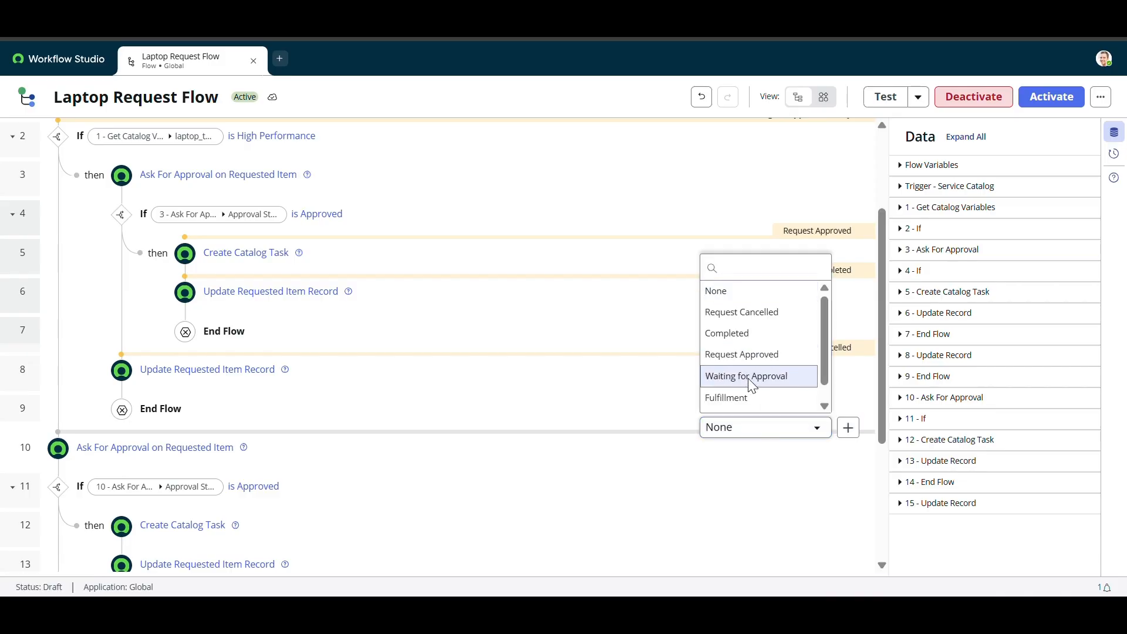
left_click(750, 377)
- Add a Request Approved stage before the step 12 Create Catalog Task action
scroll(669, 491, "down", 2)
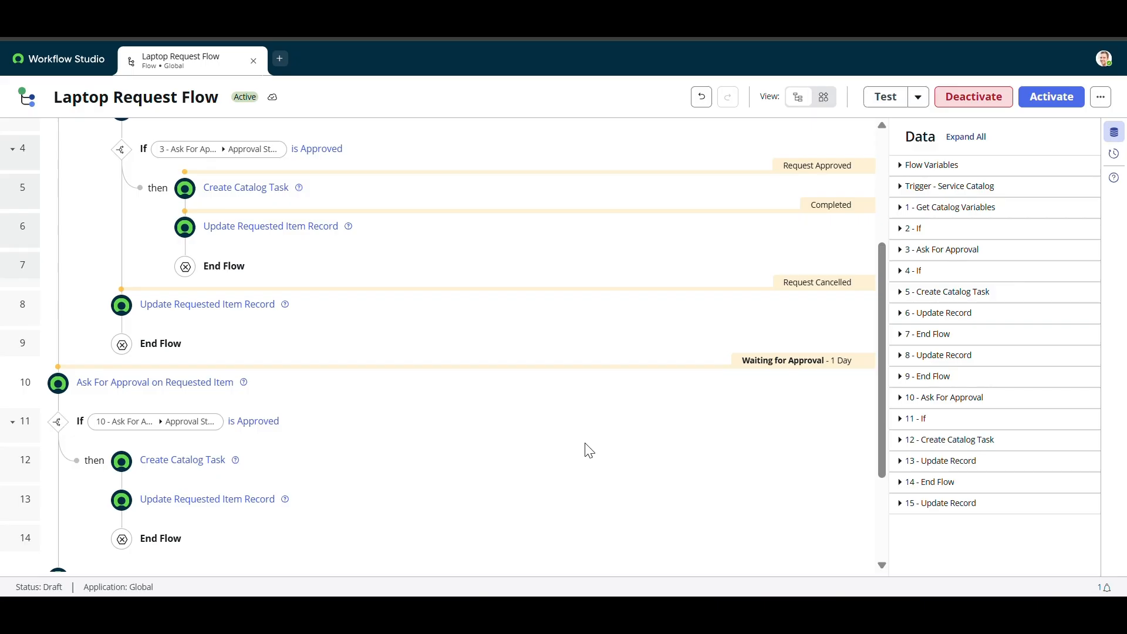
mouse_move(566, 449)
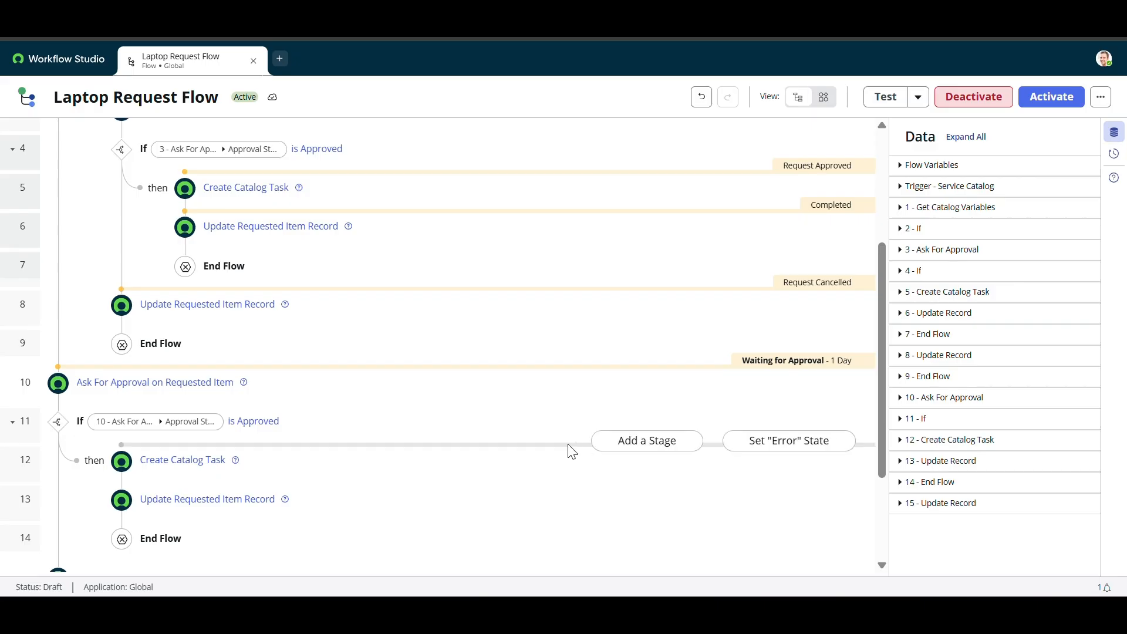
left_click(625, 447)
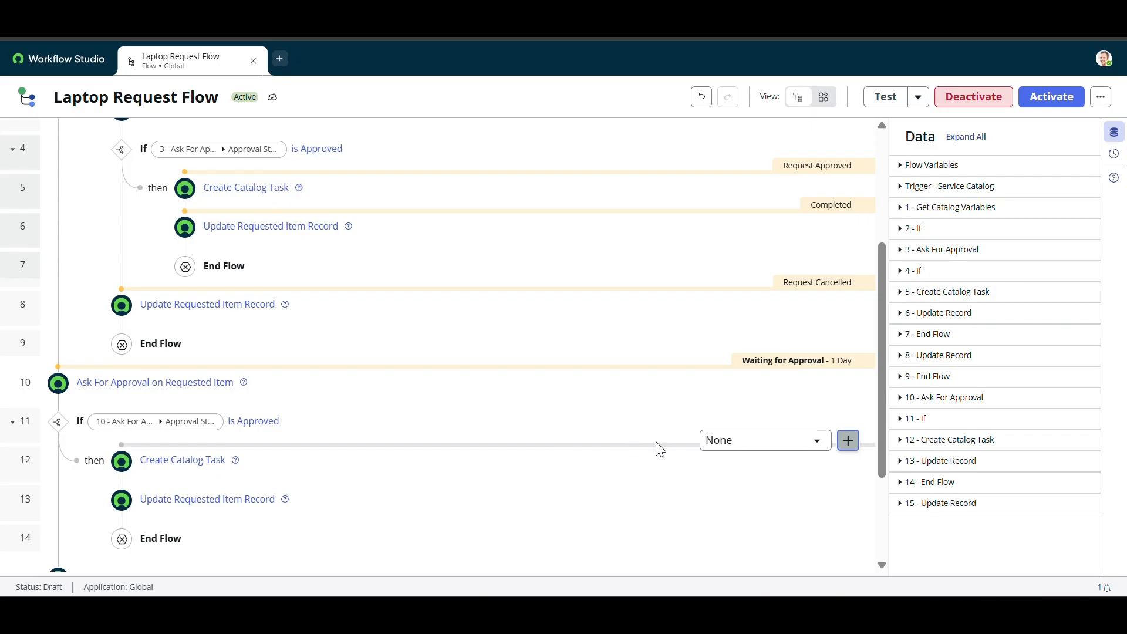
left_click(729, 448)
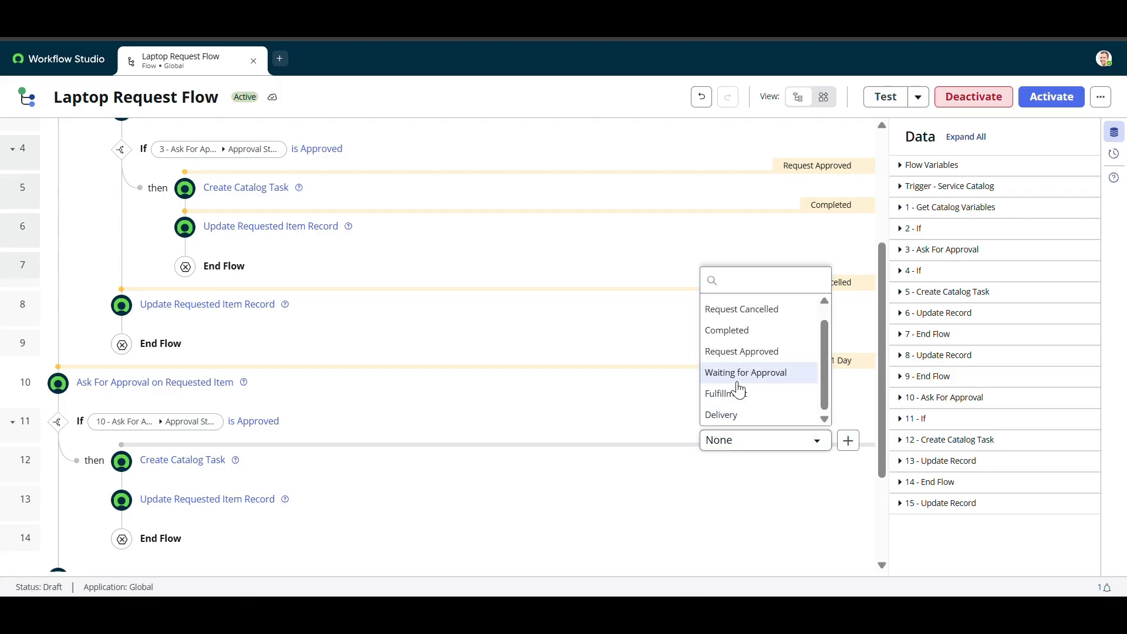
left_click(732, 352)
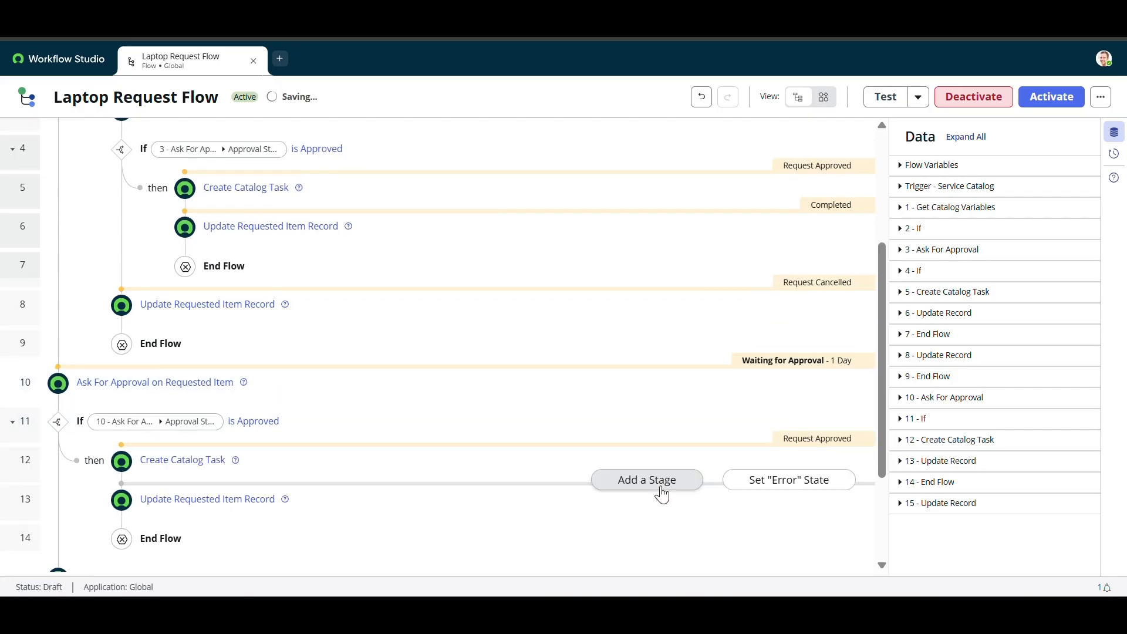
- Add a Completed stage before the step 13 Update Requested Item Record action
scroll(658, 493, "down", 1)
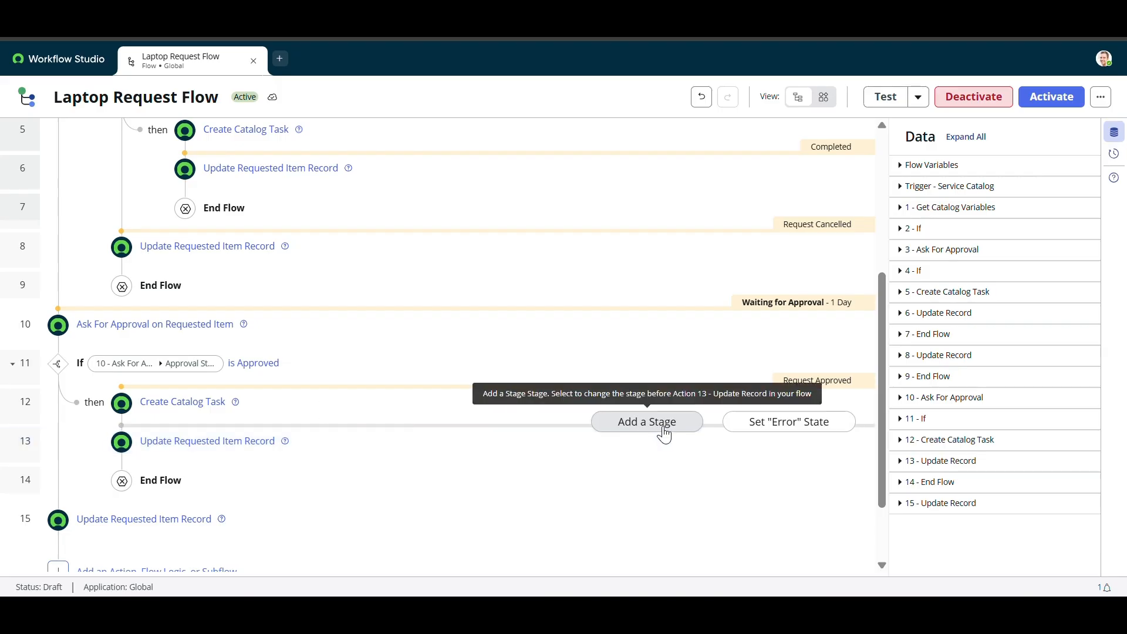
left_click(681, 423)
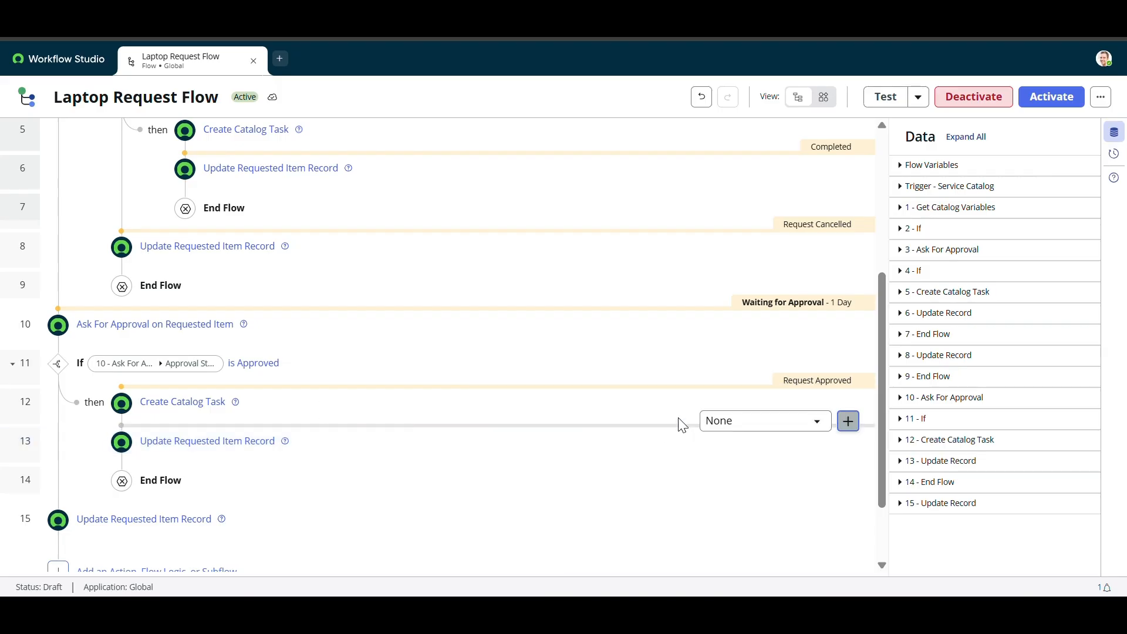
left_click(724, 420)
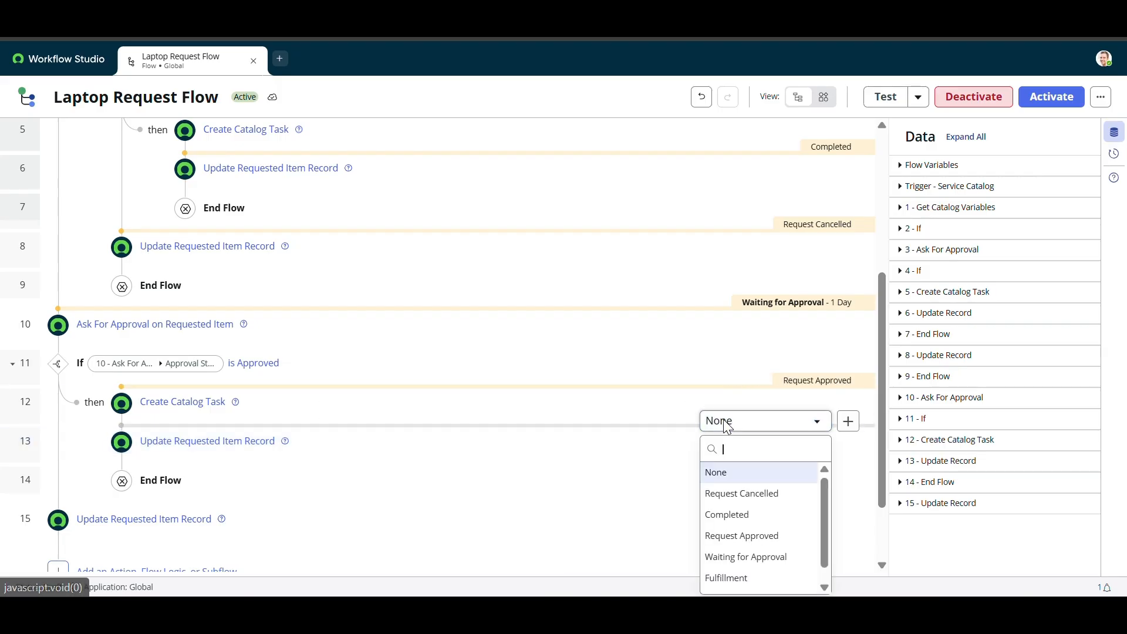
left_click(724, 515)
- Add a Request Cancelled stage before the step 15 Update Requested Item Record action
scroll(600, 494, "down", 3)
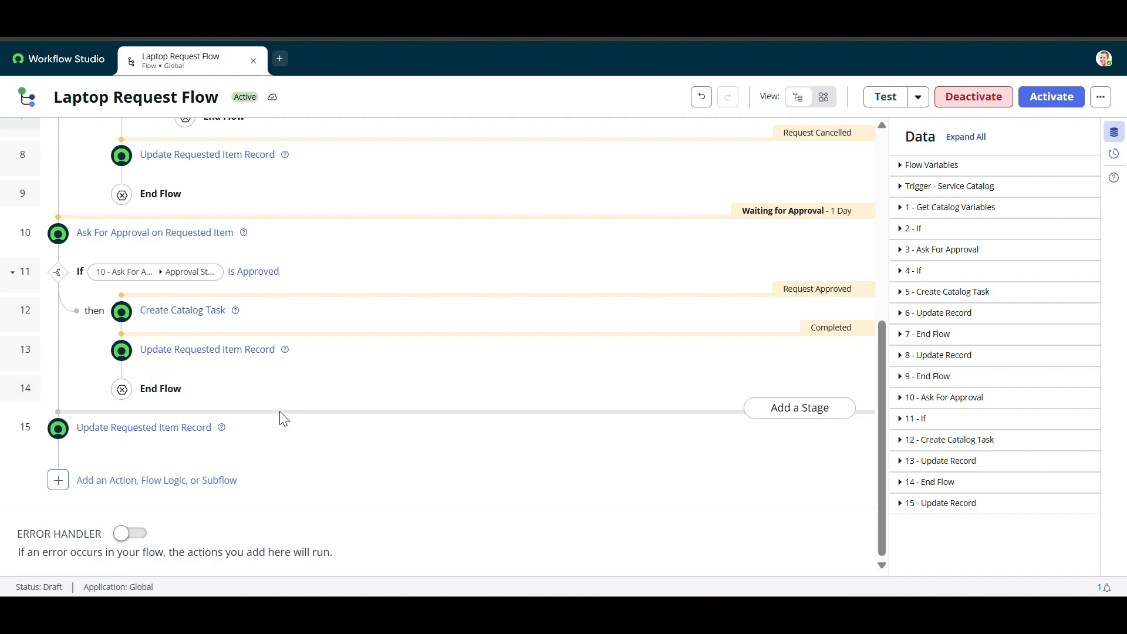
left_click(778, 414)
left_click(769, 411)
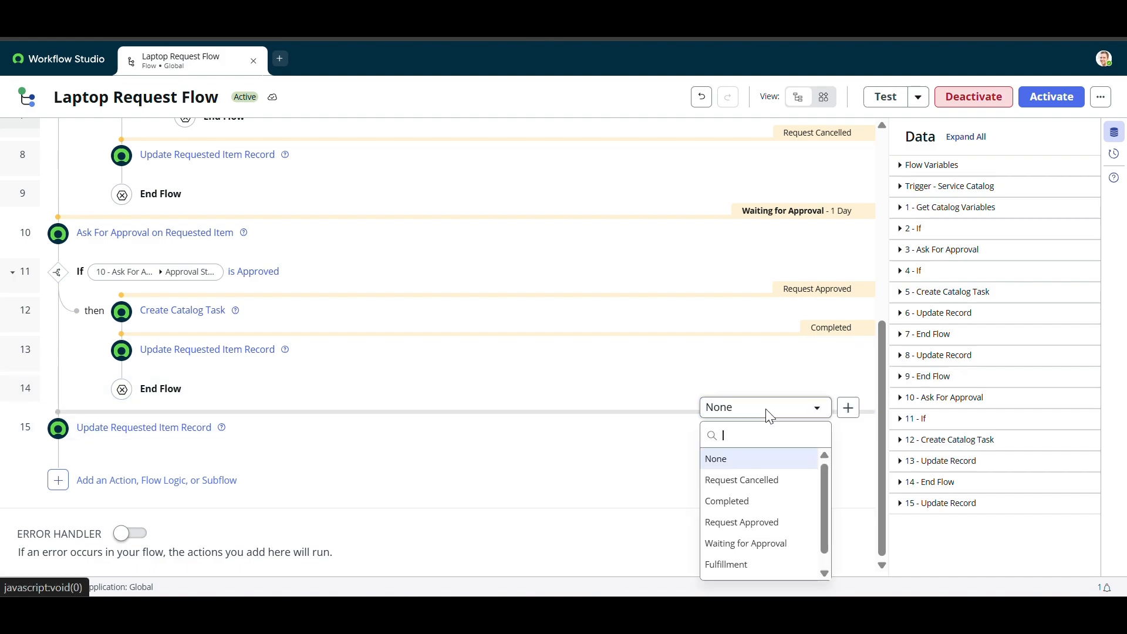
left_click(753, 493)
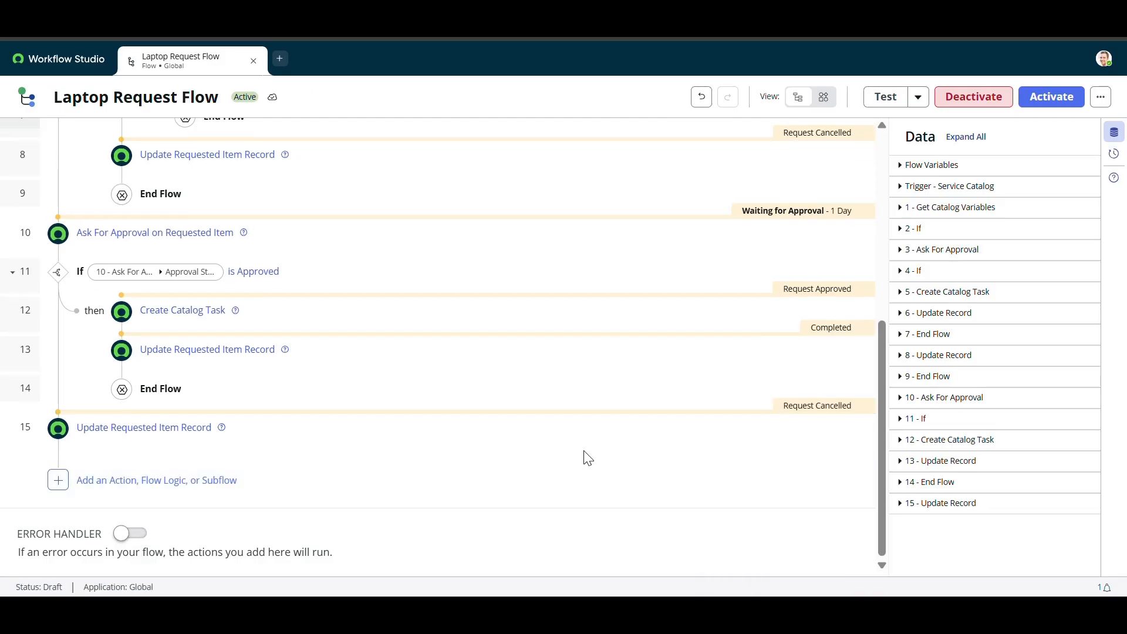
- Activate the Laptop Request Flow with its assigned stages and confirm the activation
scroll(614, 399, "up", 6)
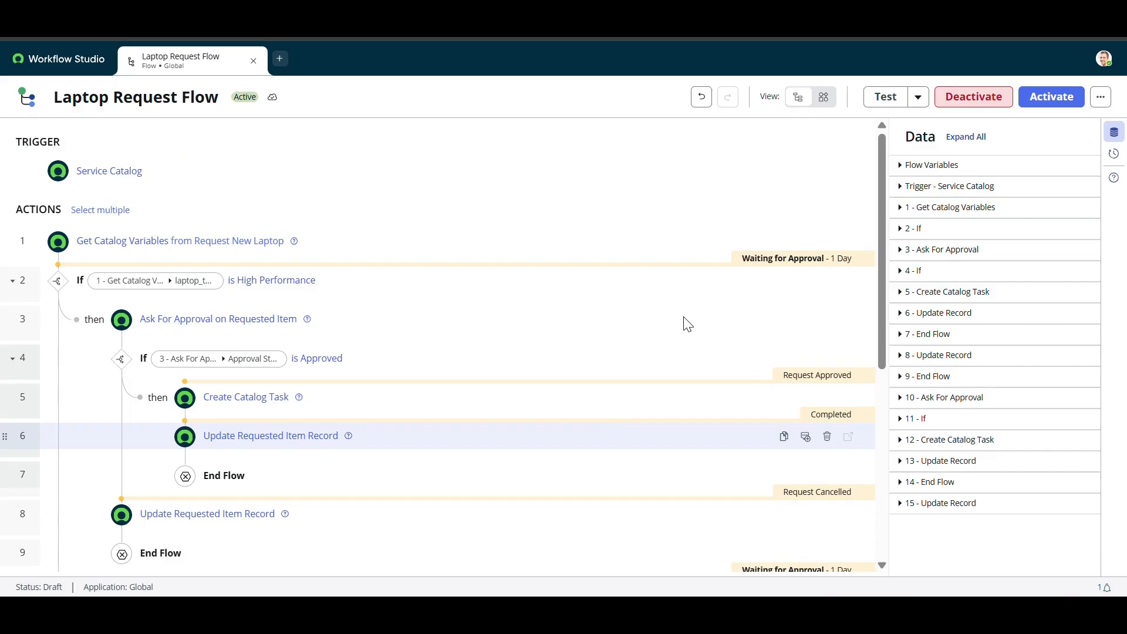
left_click(1049, 101)
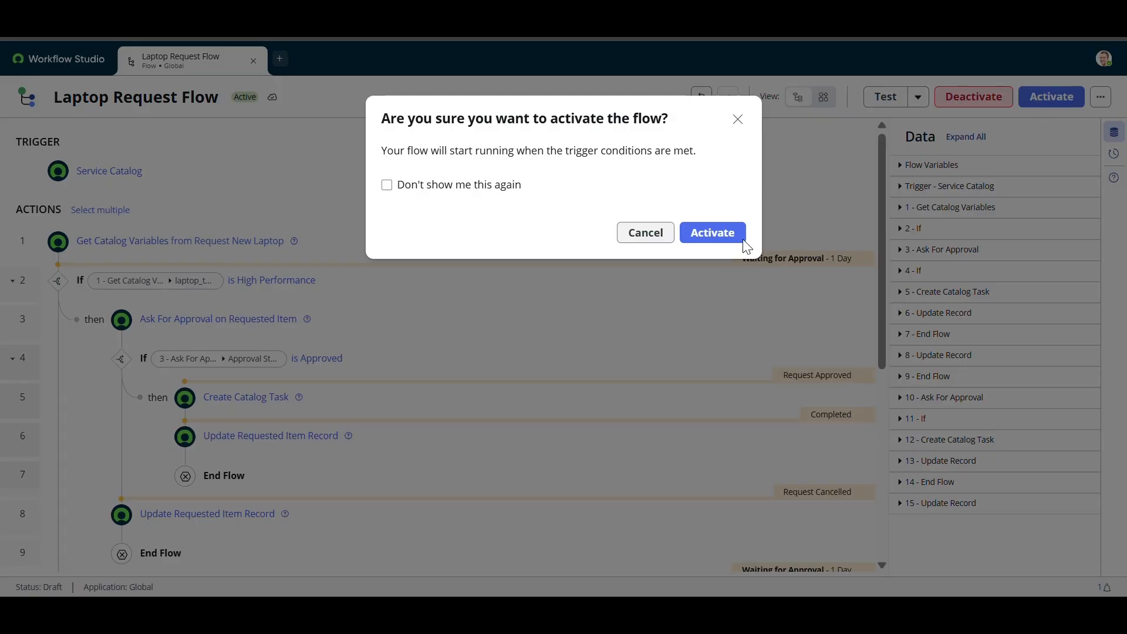
left_click(722, 242)
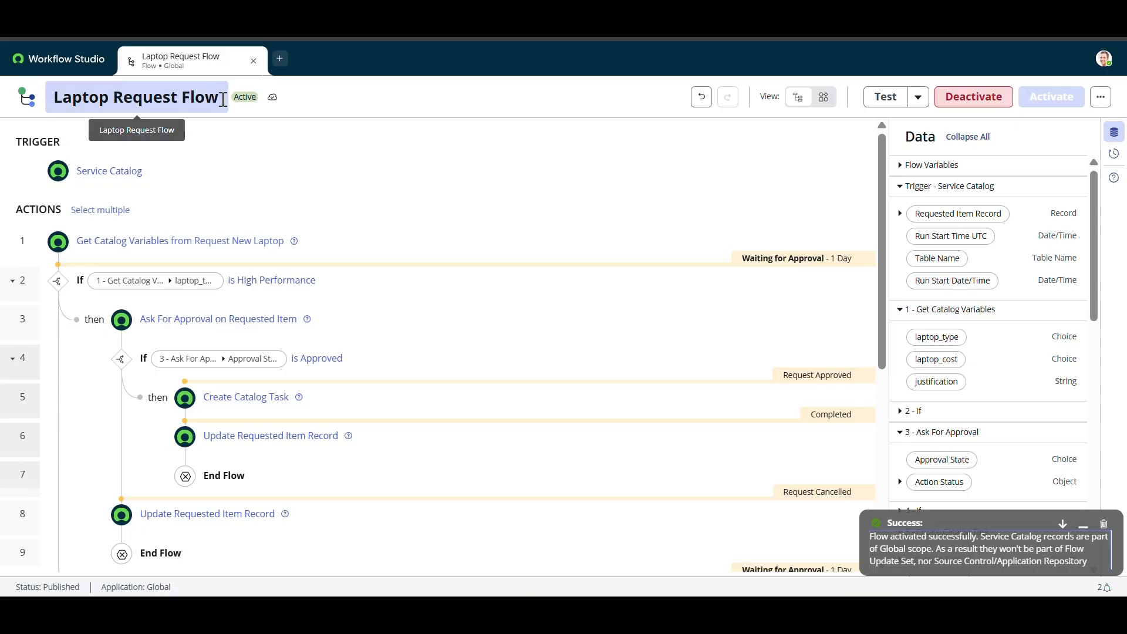
- Copy the flow's name and switch to the Request New Laptop catalog item record
left_click(58, 97)
key("ctrl+c")
left_click(42, 108)
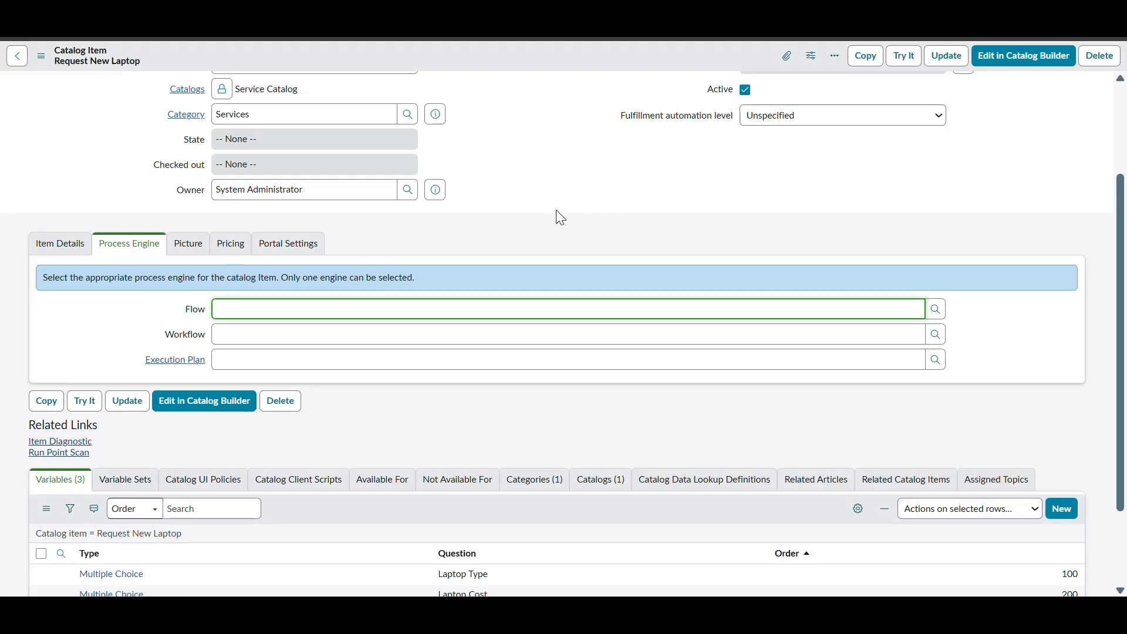
- Set the catalog item's process engine Flow to Laptop Request Flow and save the record
scroll(546, 200, "up", 2)
scroll(539, 188, "down", 4)
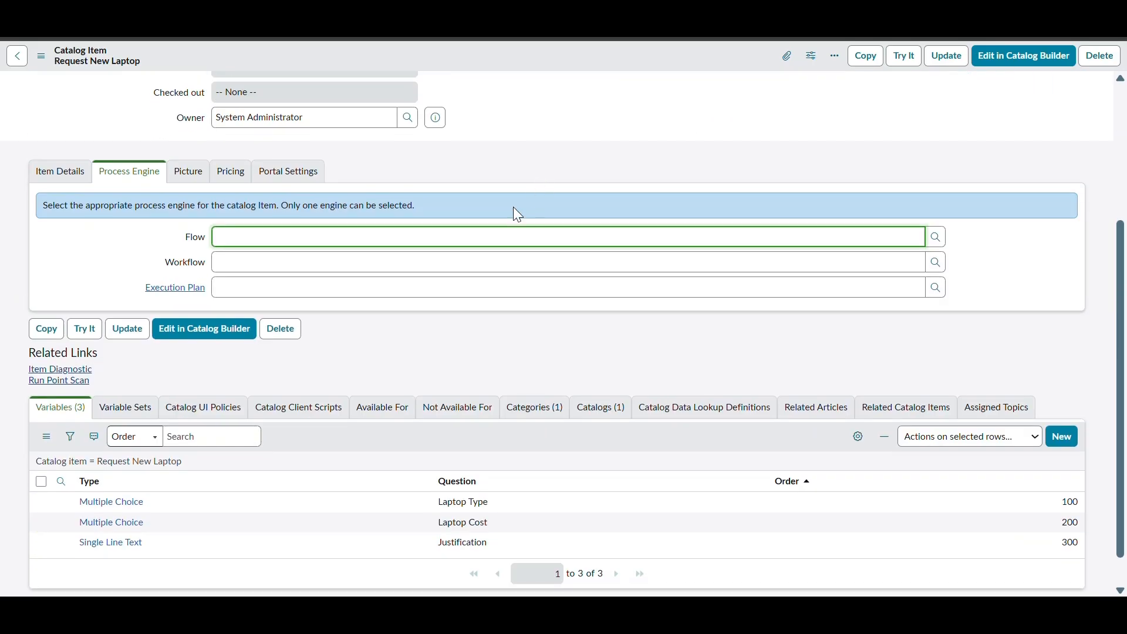
key("ctrl+v")
left_click(342, 255)
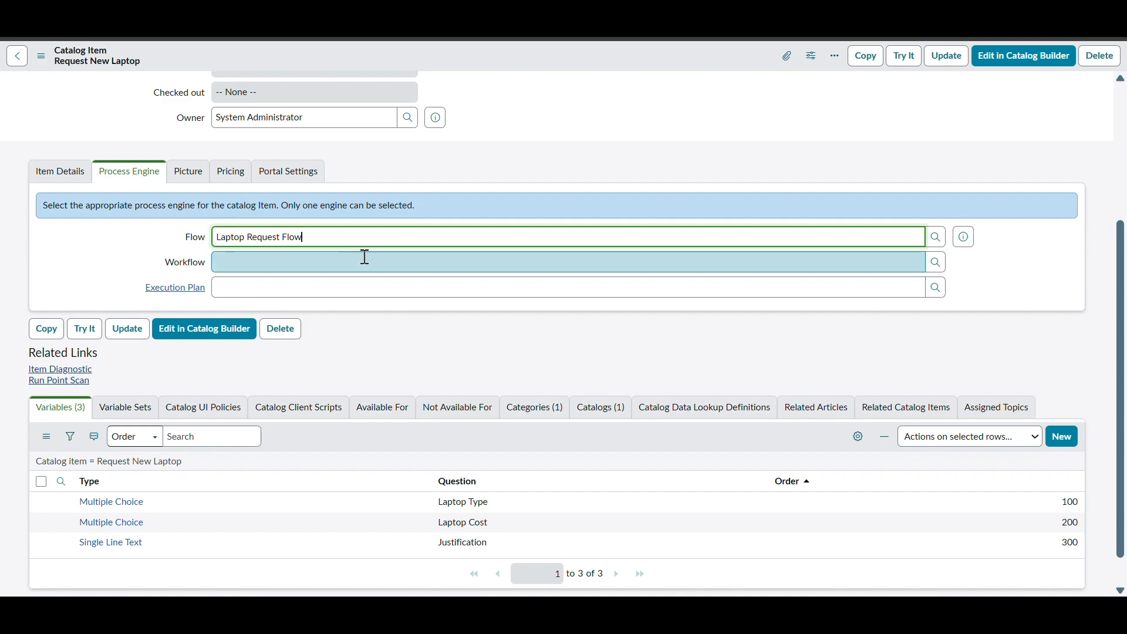
scroll(597, 155, "up", 3)
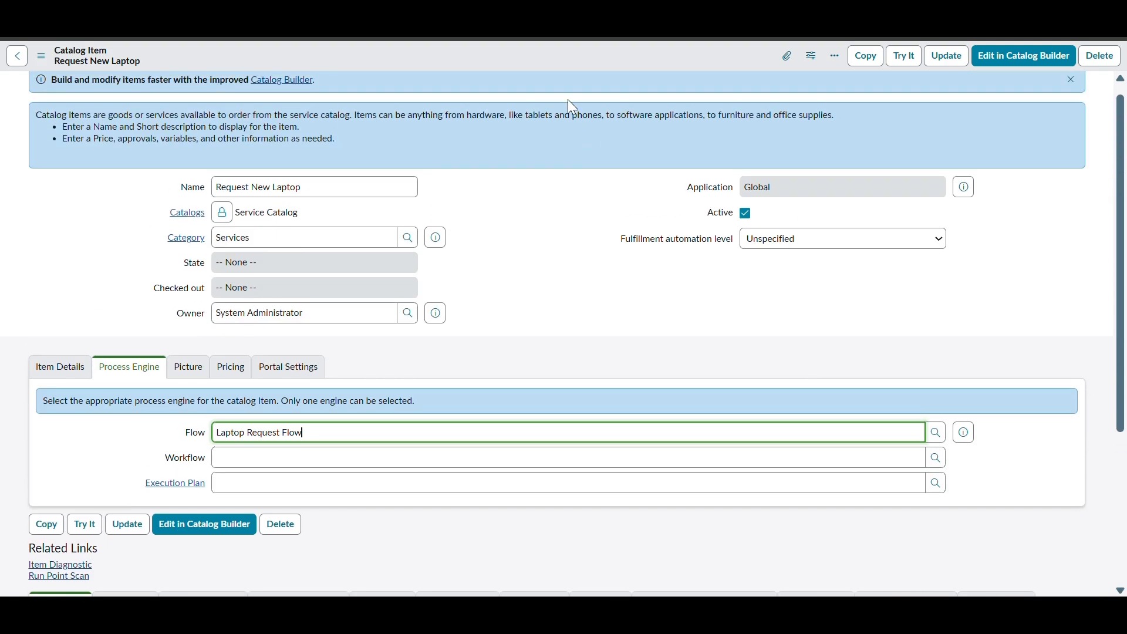
right_click(549, 54)
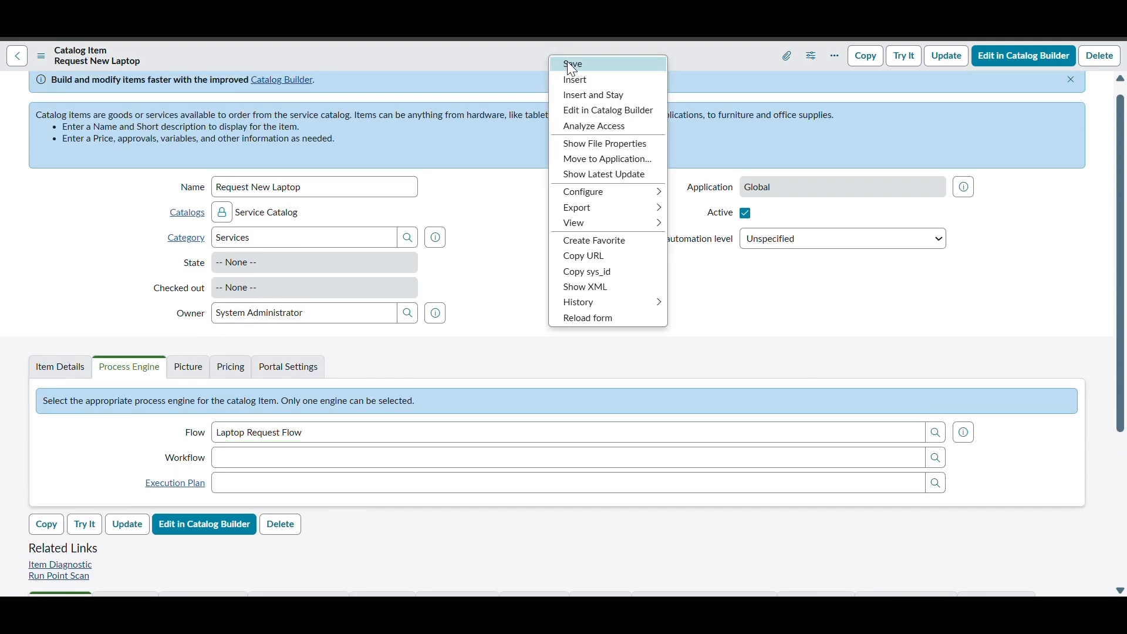
left_click(567, 63)
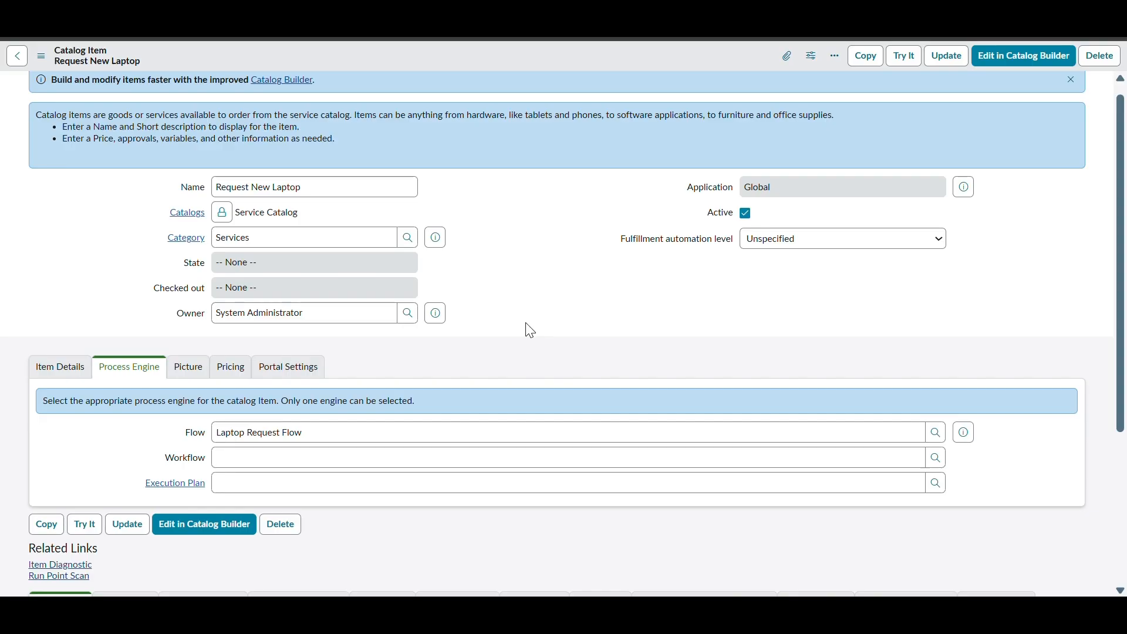
- Try out the catalog item and order it with laptop type High Performance, cost $100 and justification "Testing"
scroll(530, 329, "down", 2)
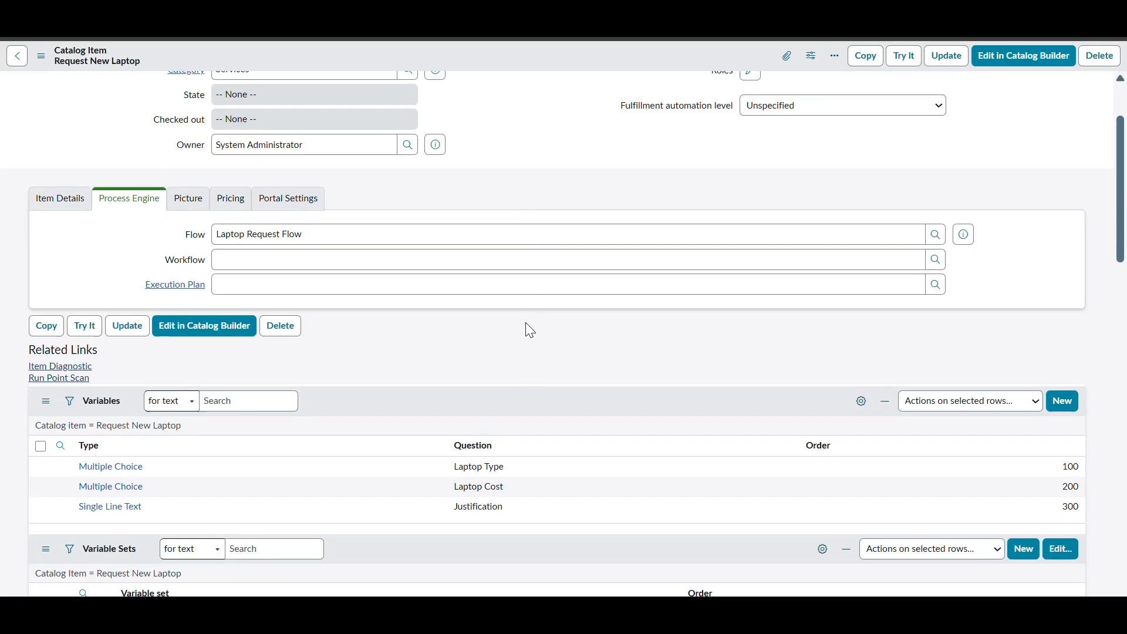
scroll(530, 330, "up", 2)
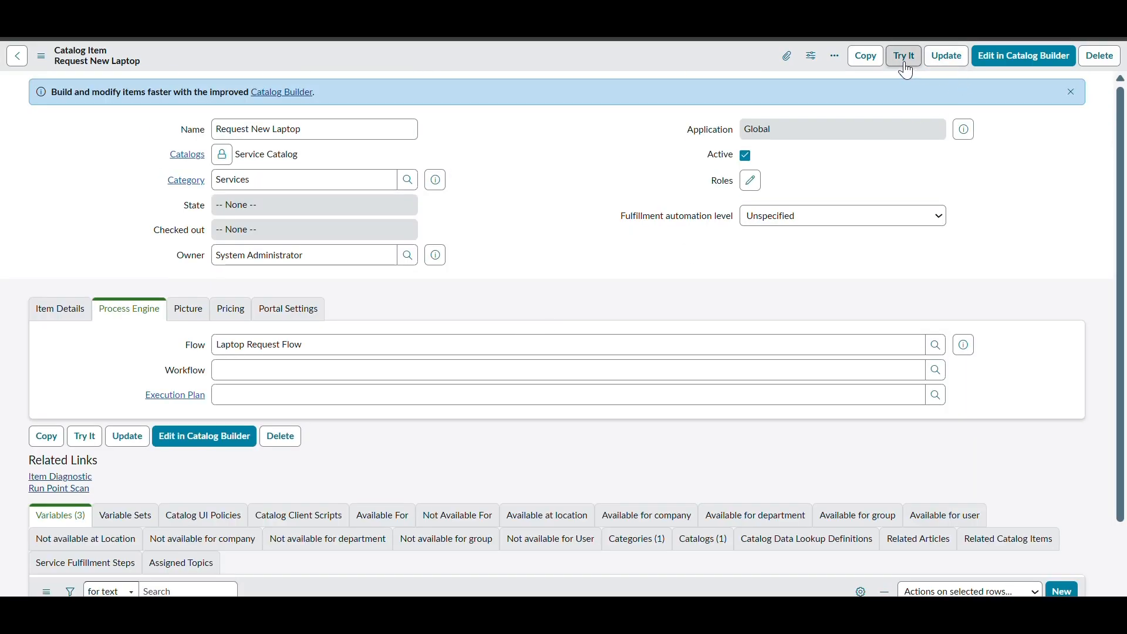
left_click(904, 56)
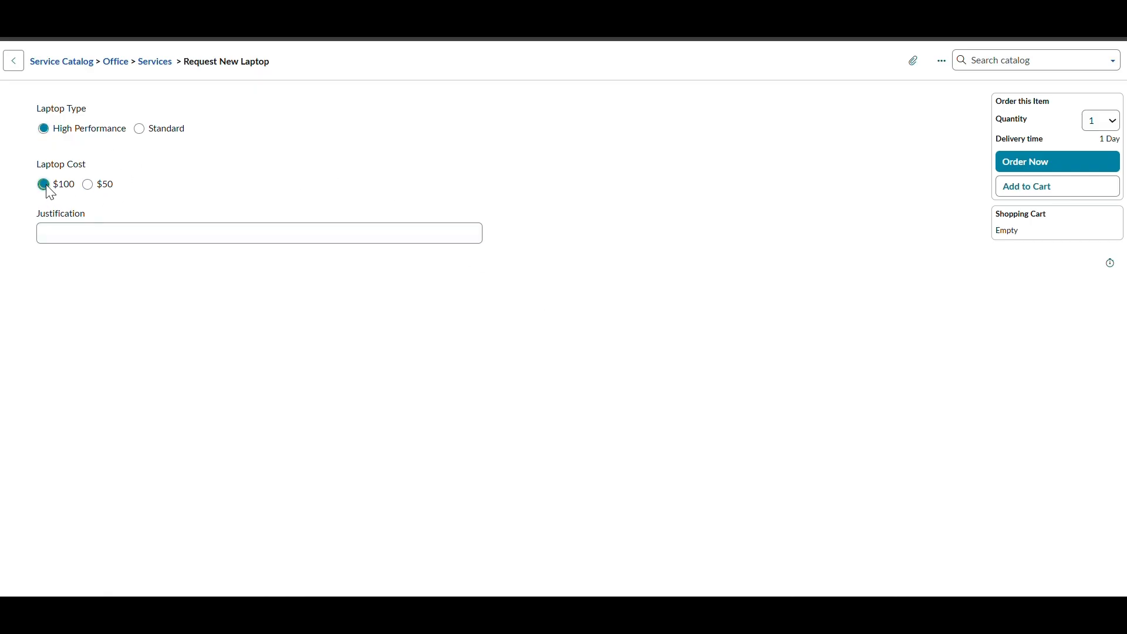
left_click(83, 229)
type("Tet")
left_click(1051, 169)
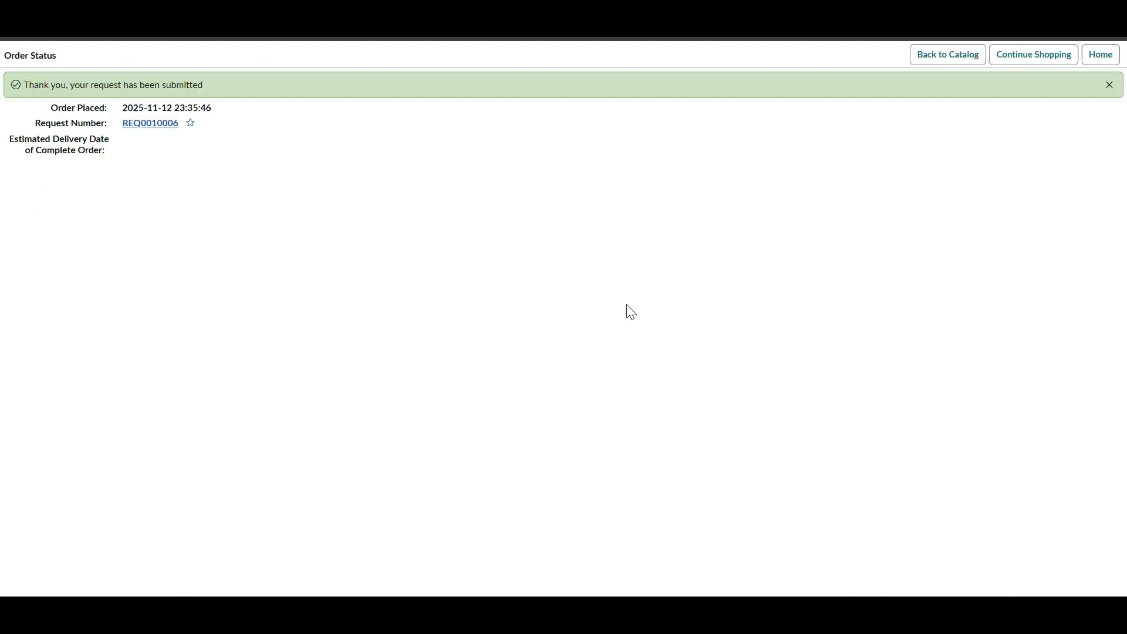
- Open the submitted request and its Request New Laptop requested item to check the stage
left_click(151, 125)
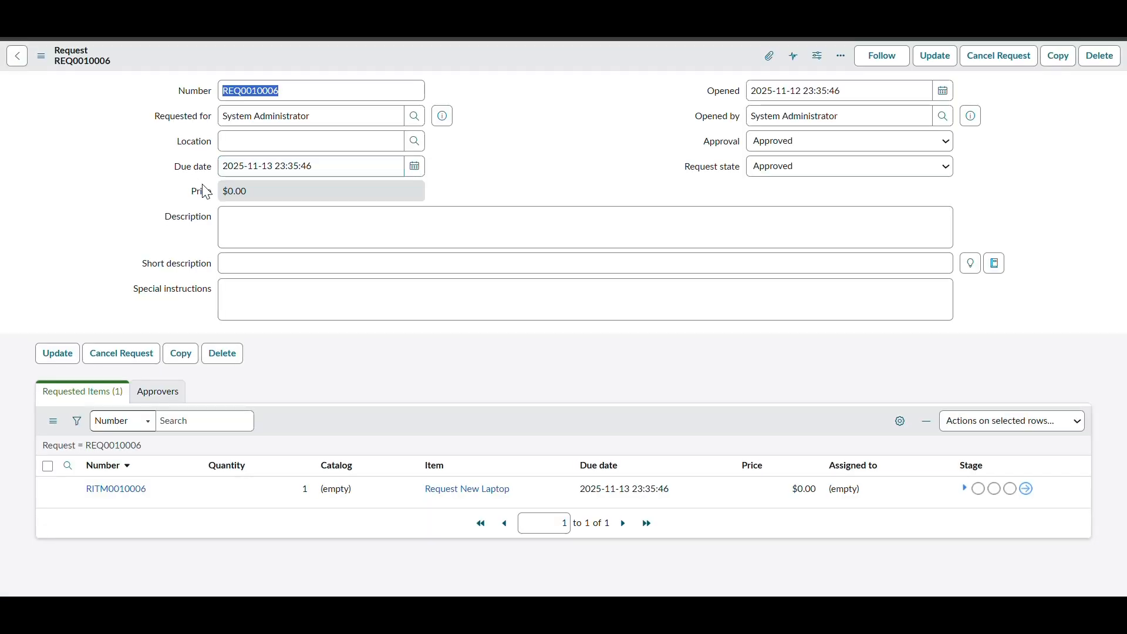
left_click(106, 496)
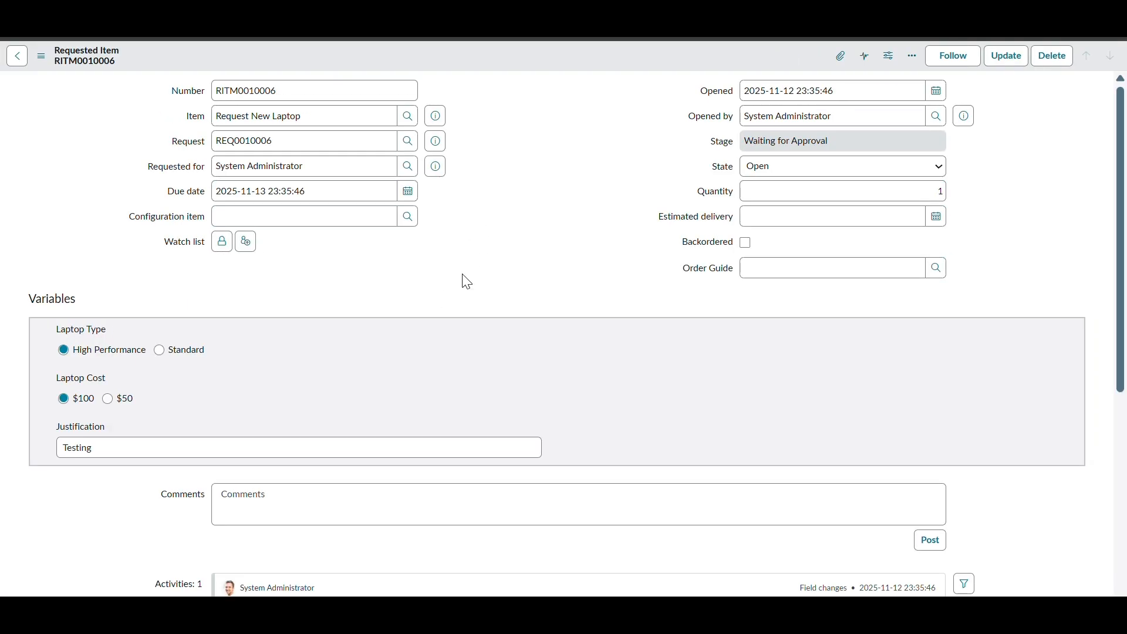
scroll(463, 280, "down", 1)
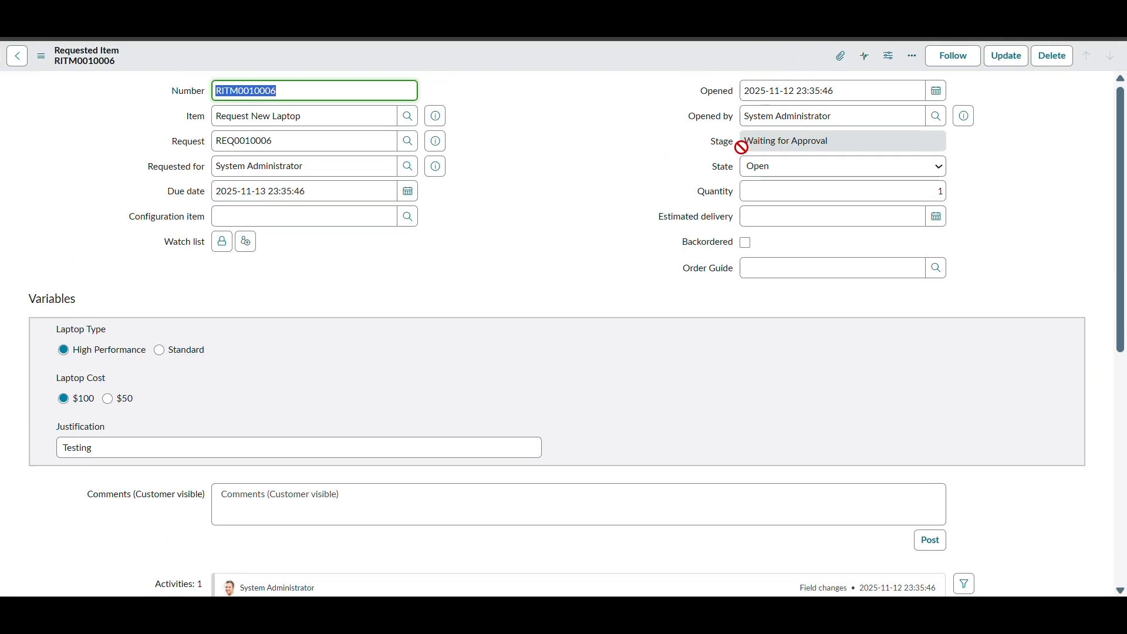
- Open the requested item's flow context and set the Laptop Request Flow's reporting level to Full: All configuration and runtime values
scroll(538, 246, "down", 6)
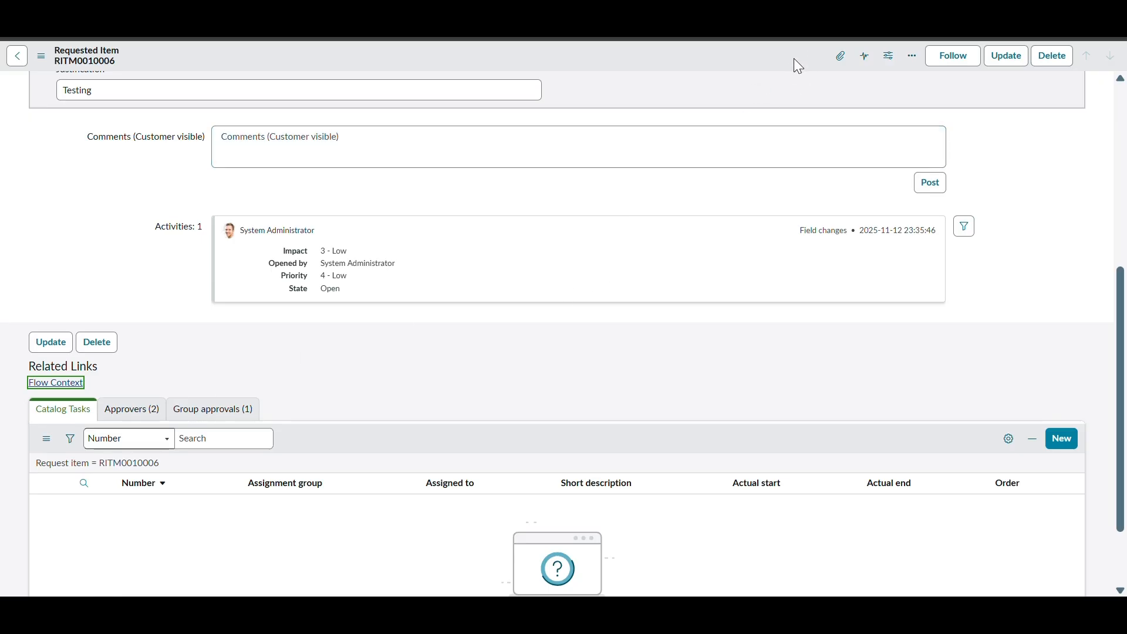
left_click(822, 24)
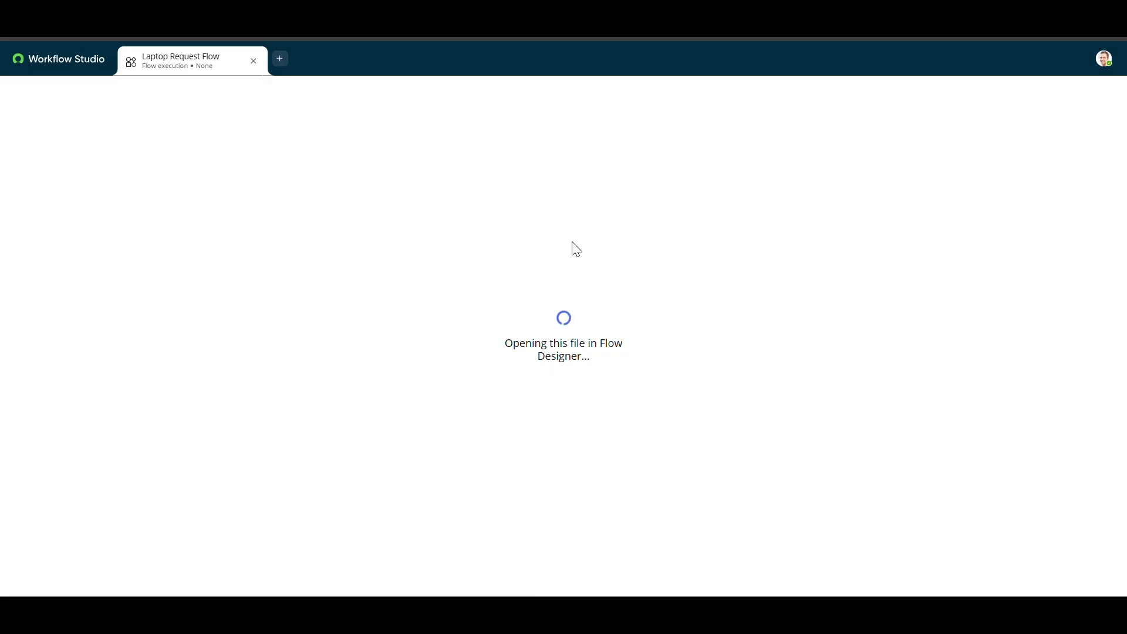
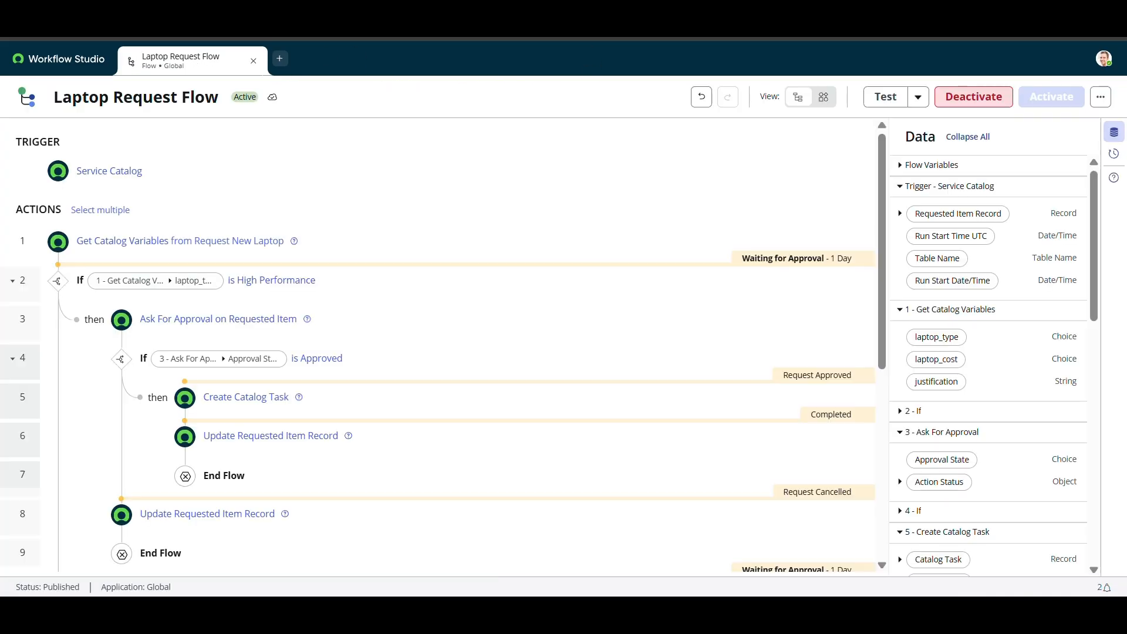
left_click(1101, 100)
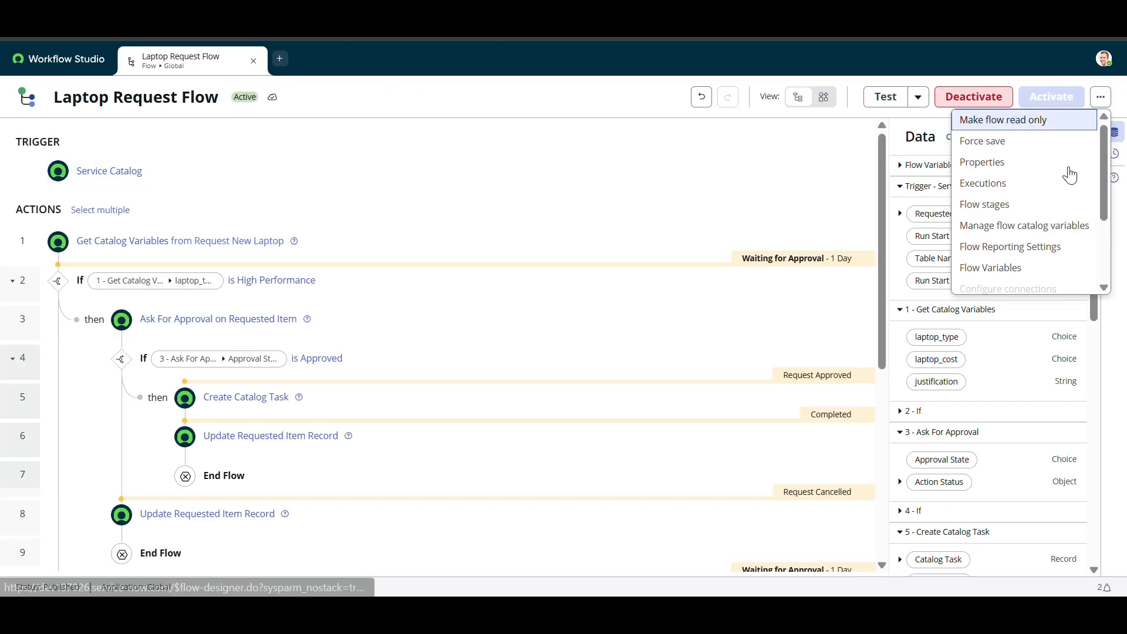
left_click(1006, 249)
left_click(587, 190)
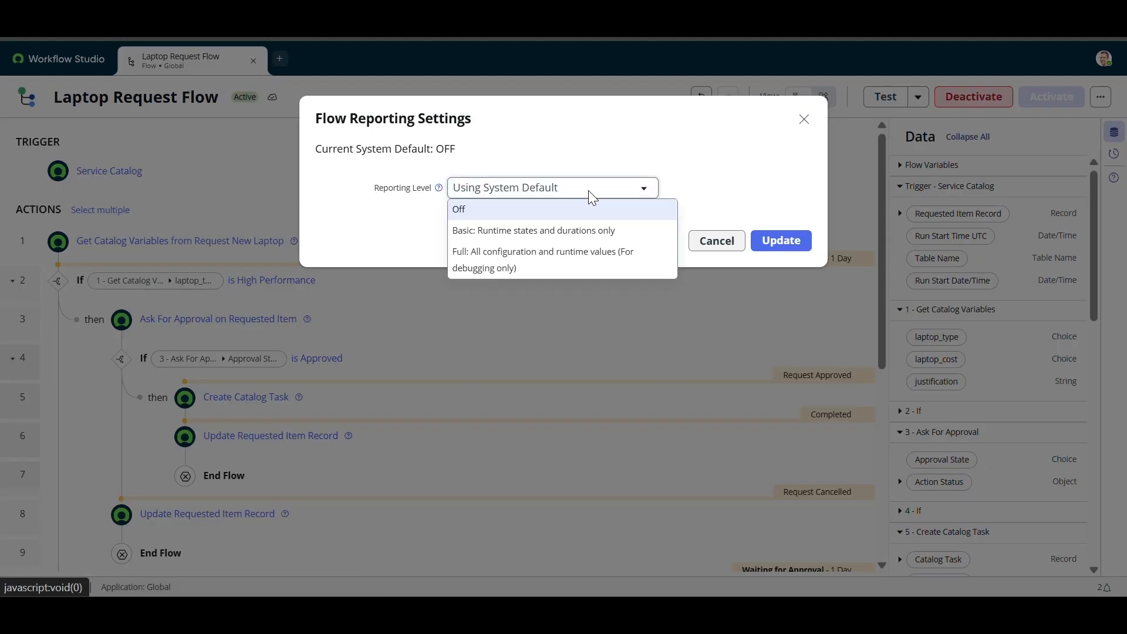
left_click(543, 263)
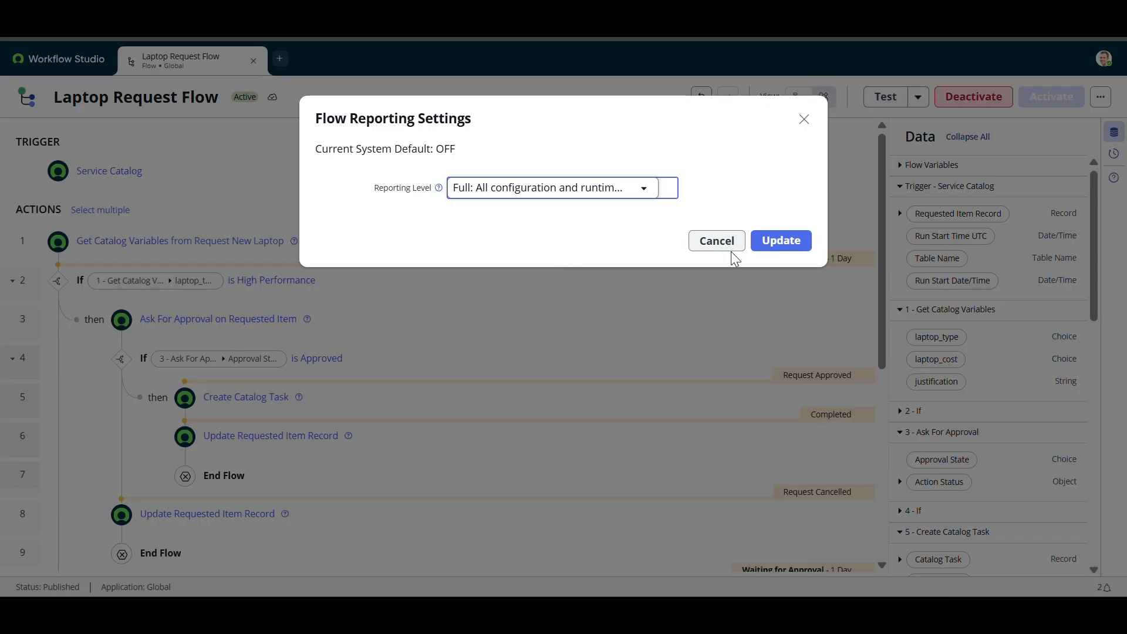
left_click(780, 242)
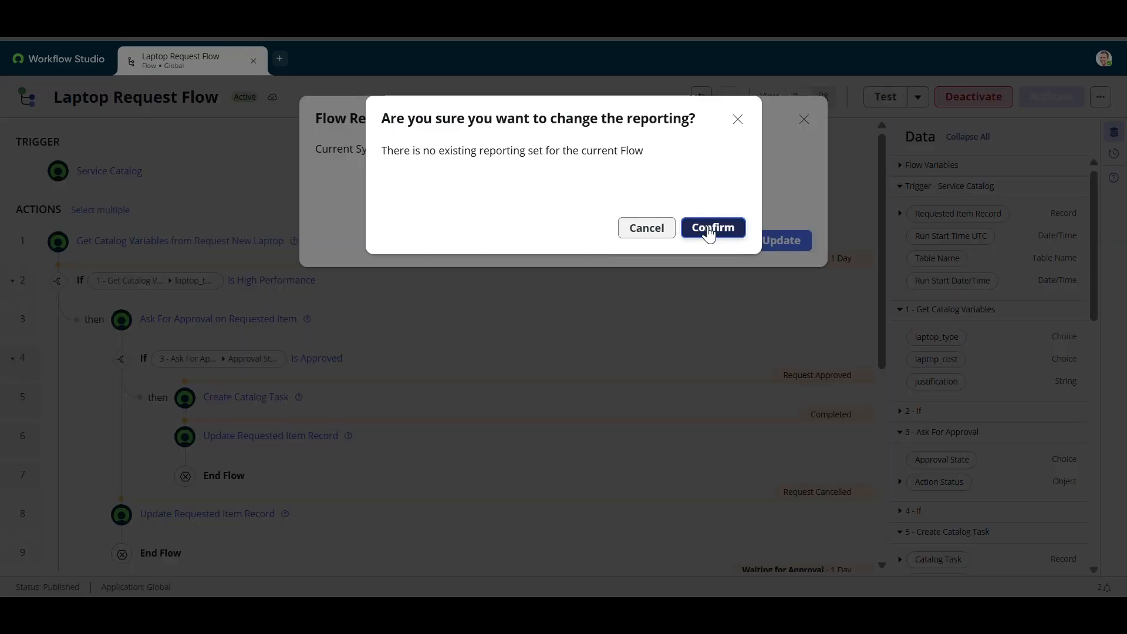
left_click(711, 230)
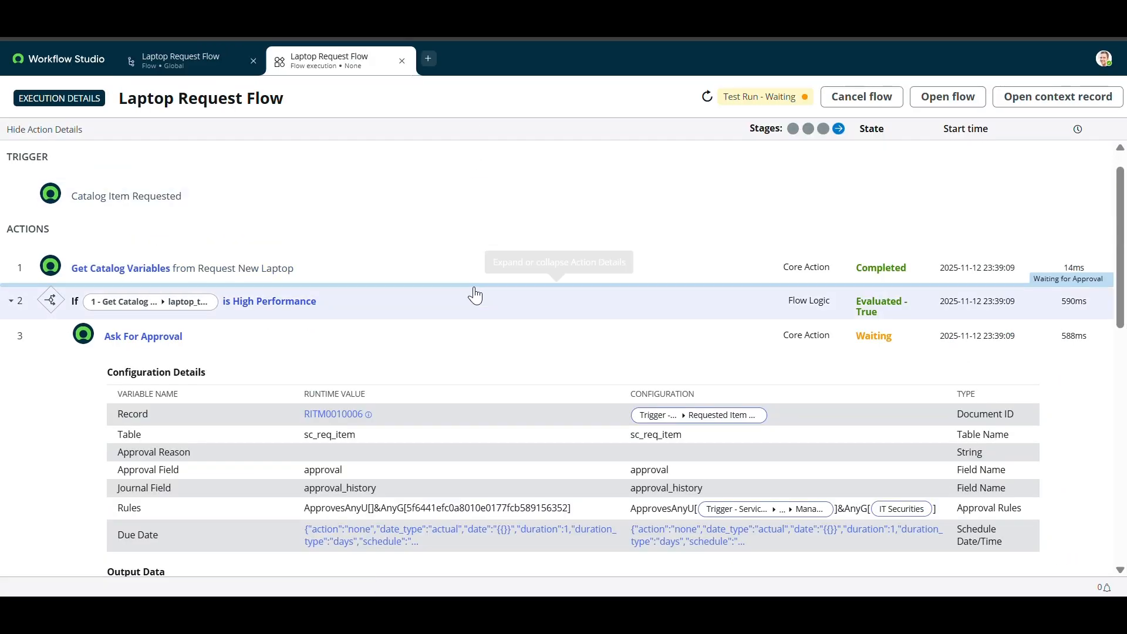
- Review the Ask For Approval action's configuration details in the flow execution and collapse them
scroll(457, 403, "down", 1)
scroll(442, 401, "up", 1)
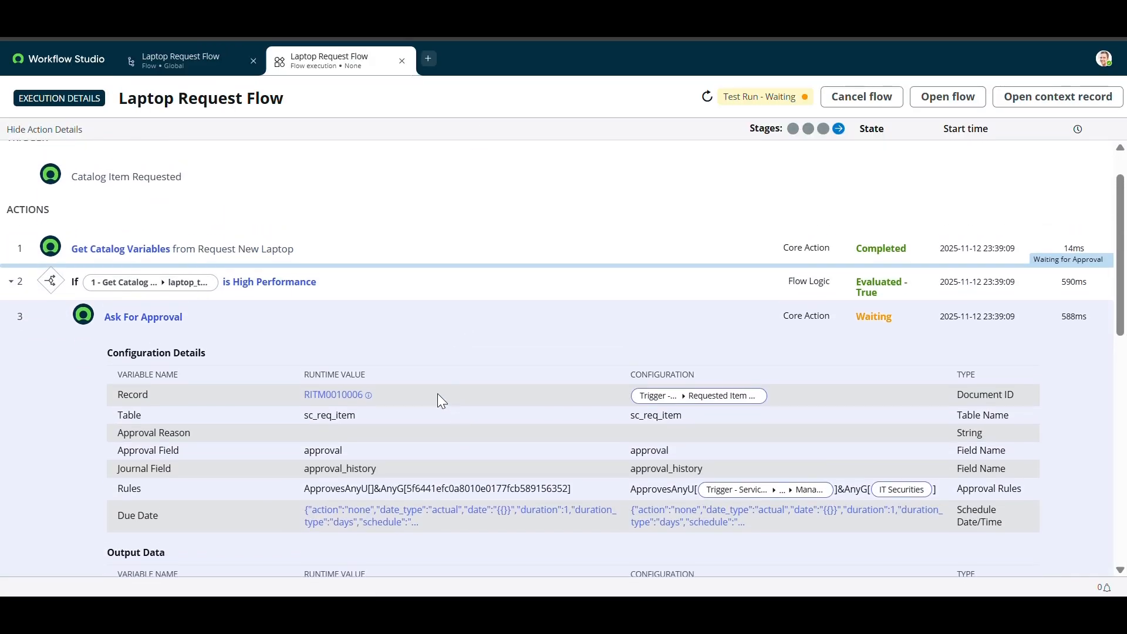
left_click(301, 338)
scroll(474, 345, "up", 1)
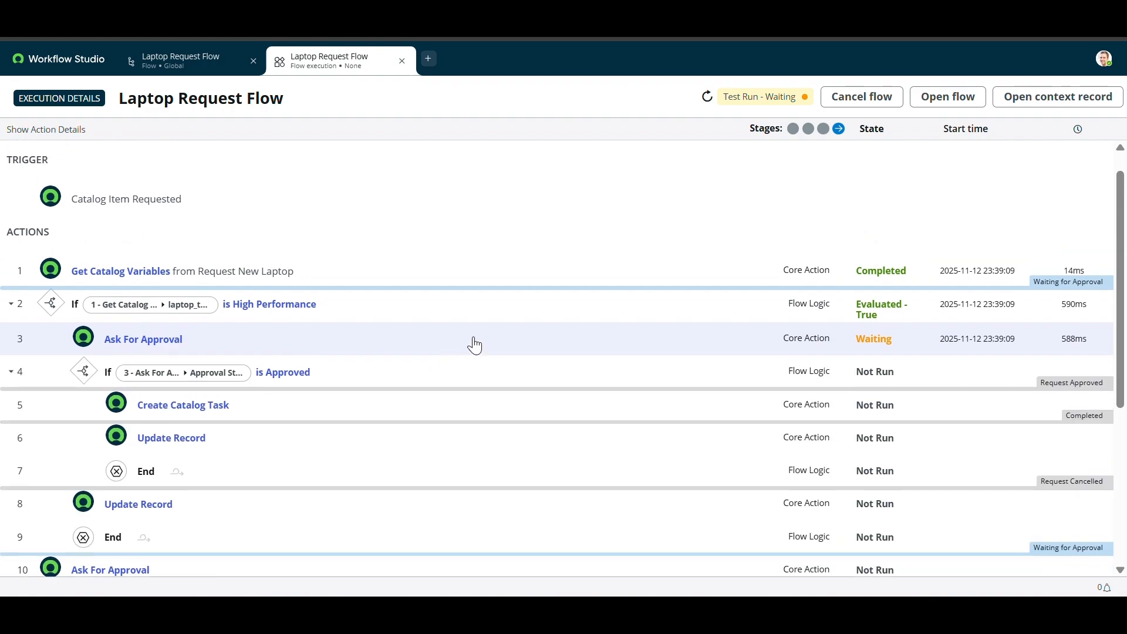
- Return to the requested item to check its approvers and group approvals, and view the members of the IT Securities group
left_click(821, 19)
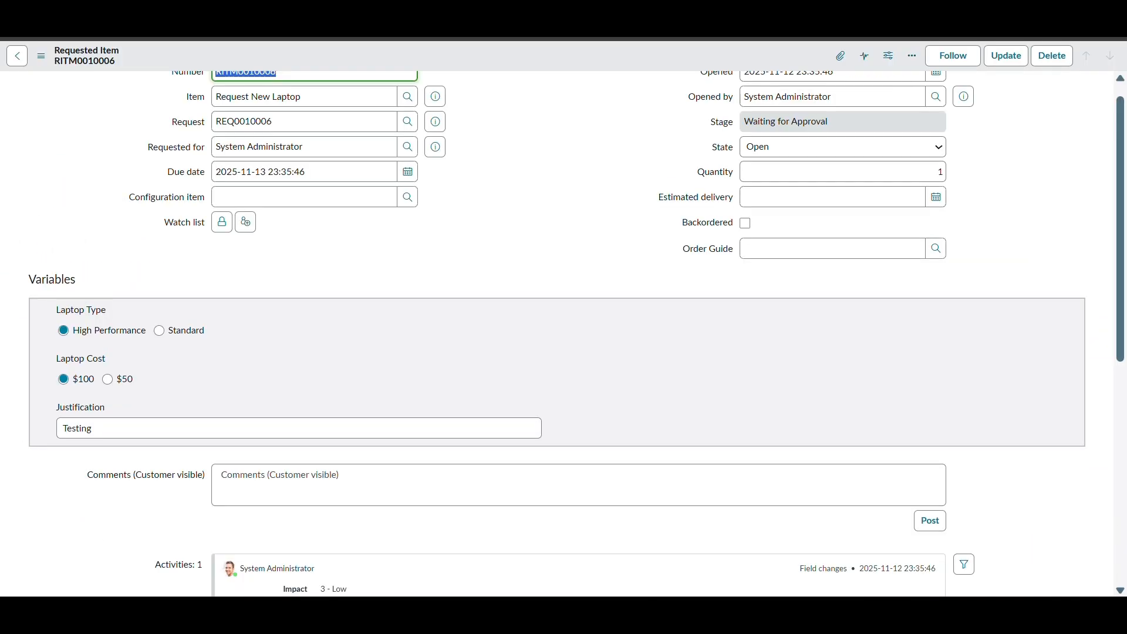
scroll(498, 257, "down", 3)
scroll(494, 255, "up", 3)
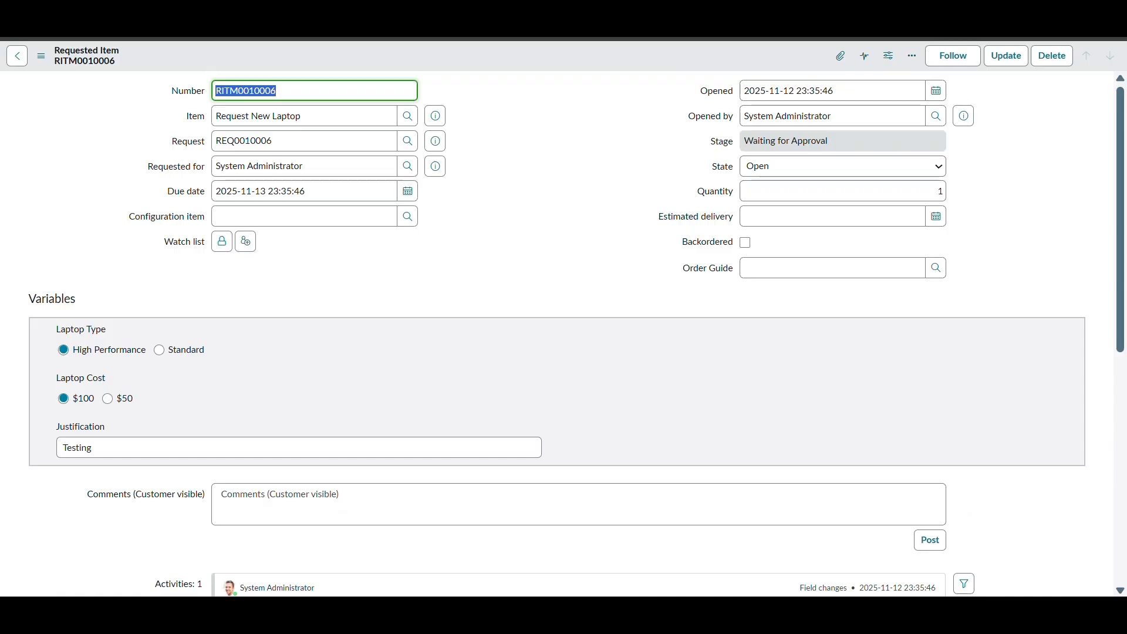
scroll(196, 233, "down", 8)
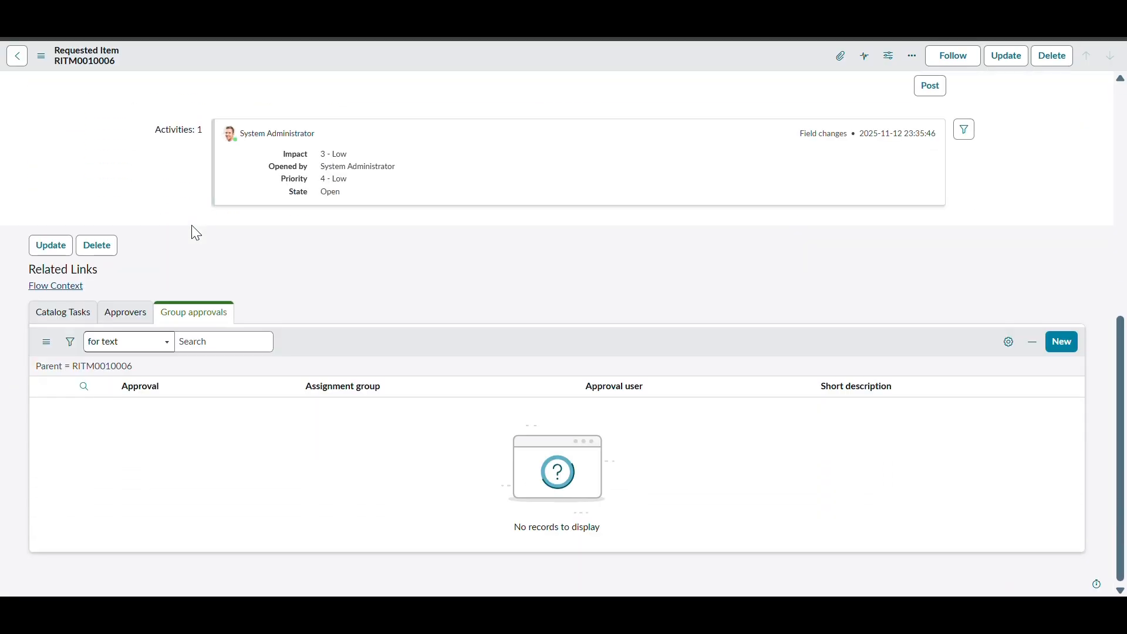
scroll(199, 265, "up", 8)
scroll(196, 409, "down", 5)
scroll(196, 409, "down", 3)
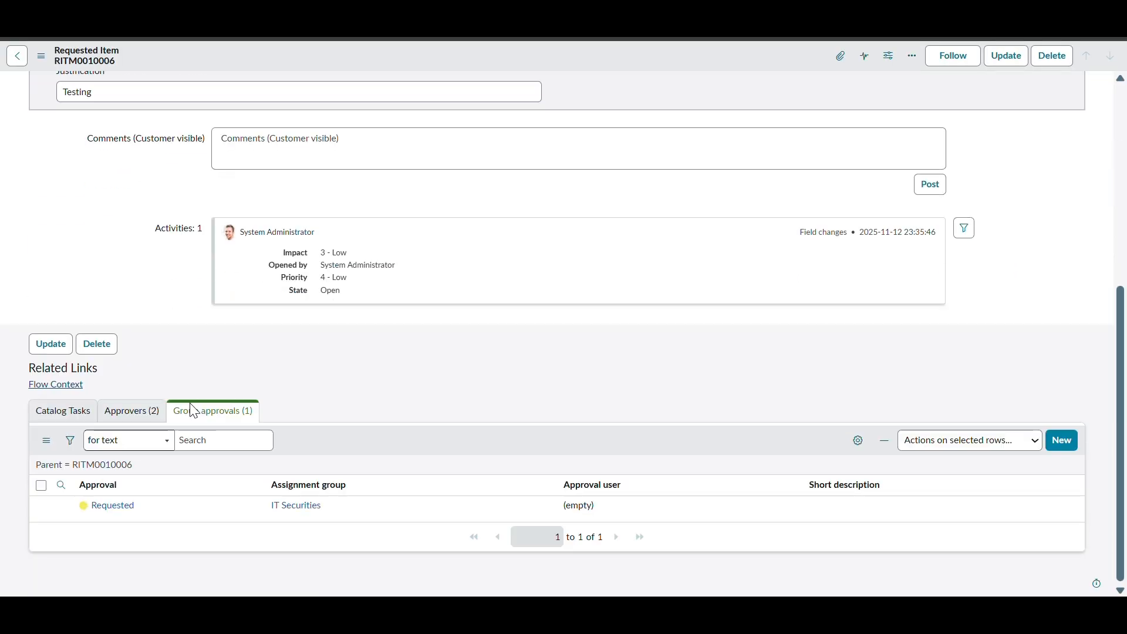
left_click(132, 412)
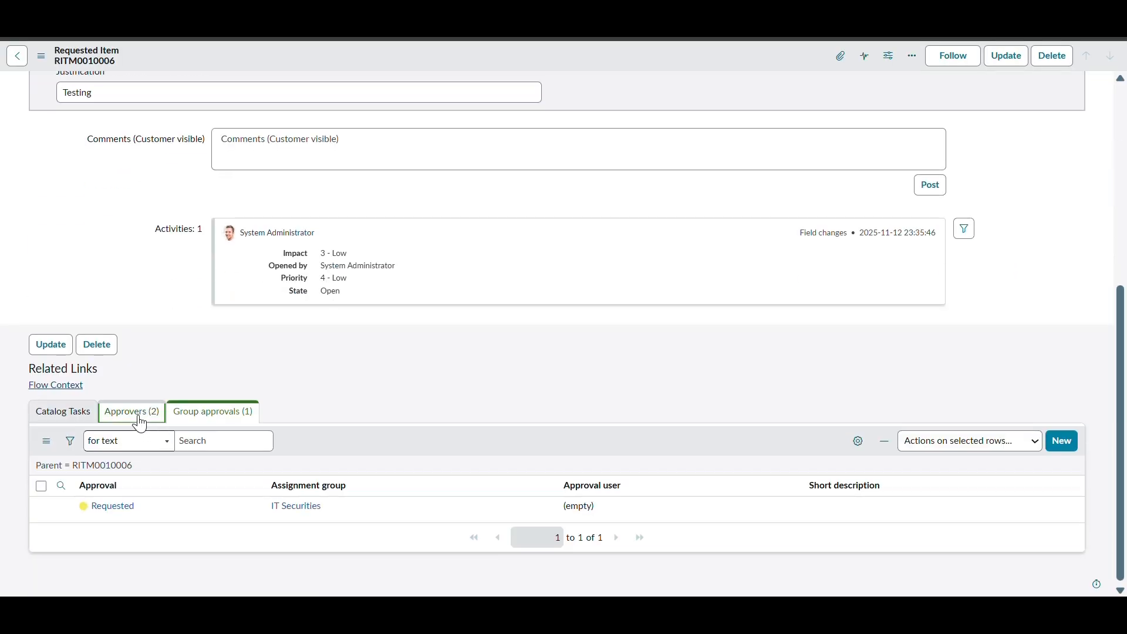
left_click(215, 414)
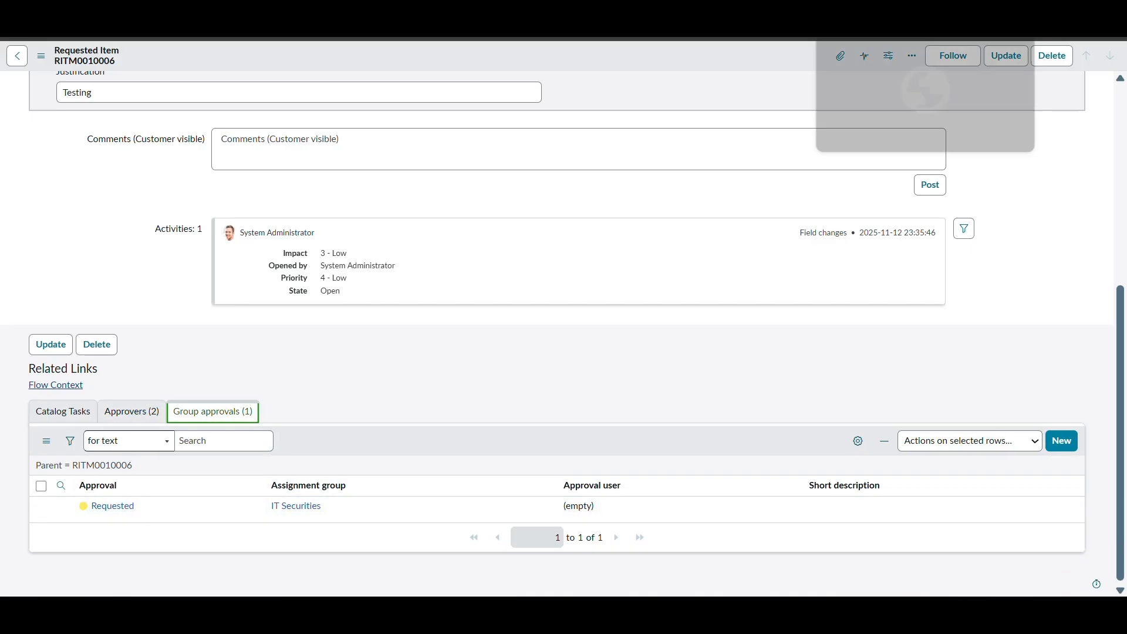
left_click(868, 12)
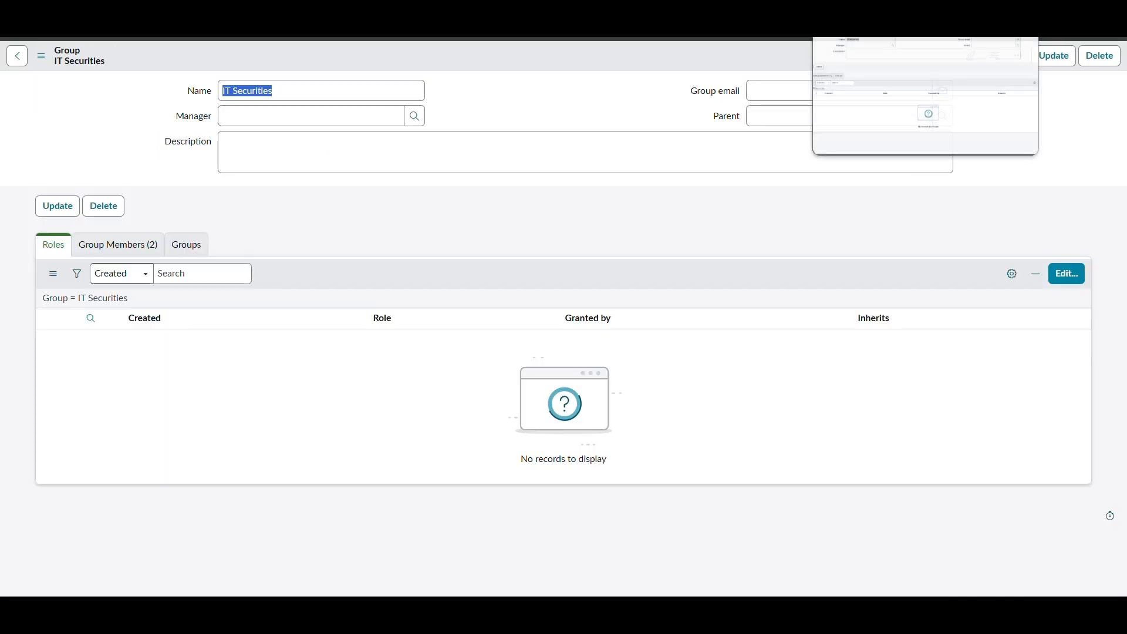
left_click(147, 245)
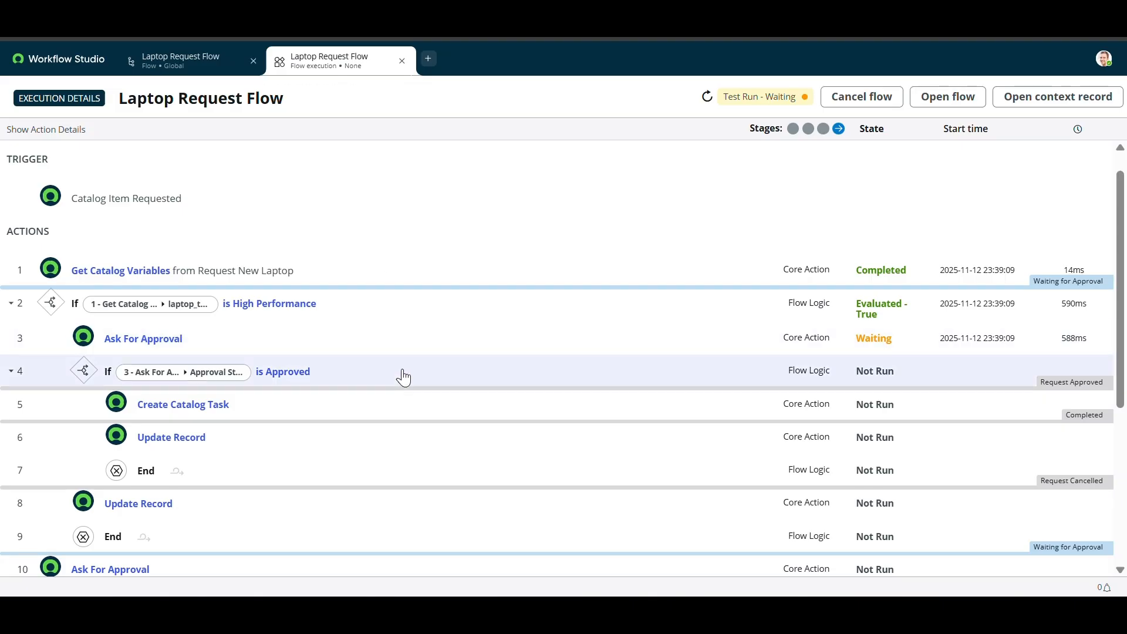
- Examine the runtime value of the approval rules in the Ask For Approval action of the flow execution
left_click(360, 350)
scroll(359, 416, "down", 1)
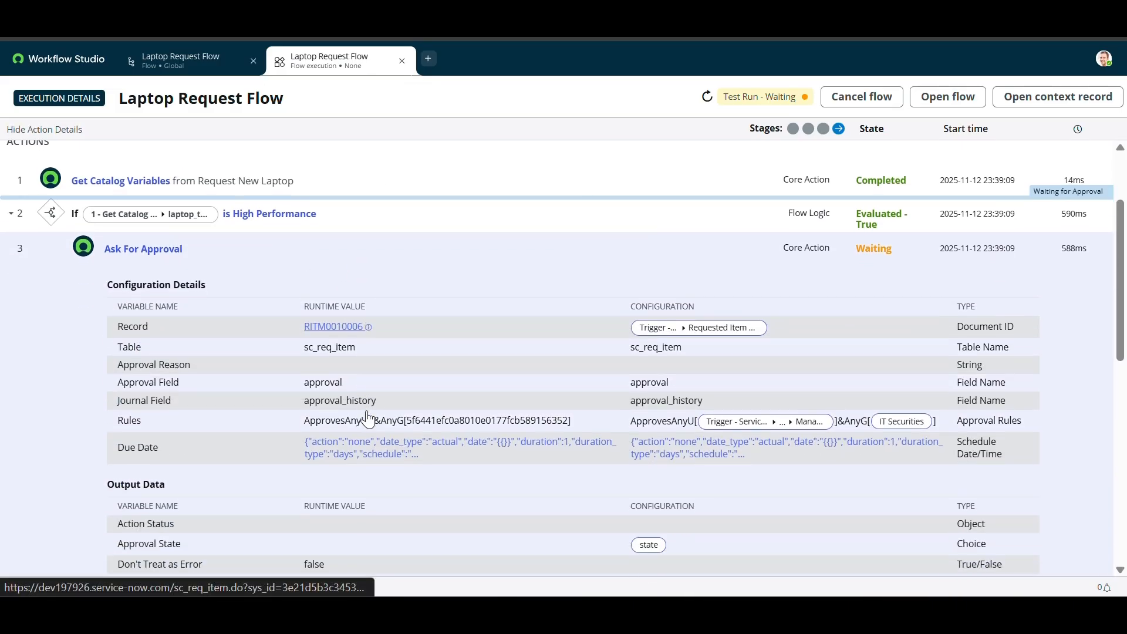
left_click_drag(374, 421, 365, 422)
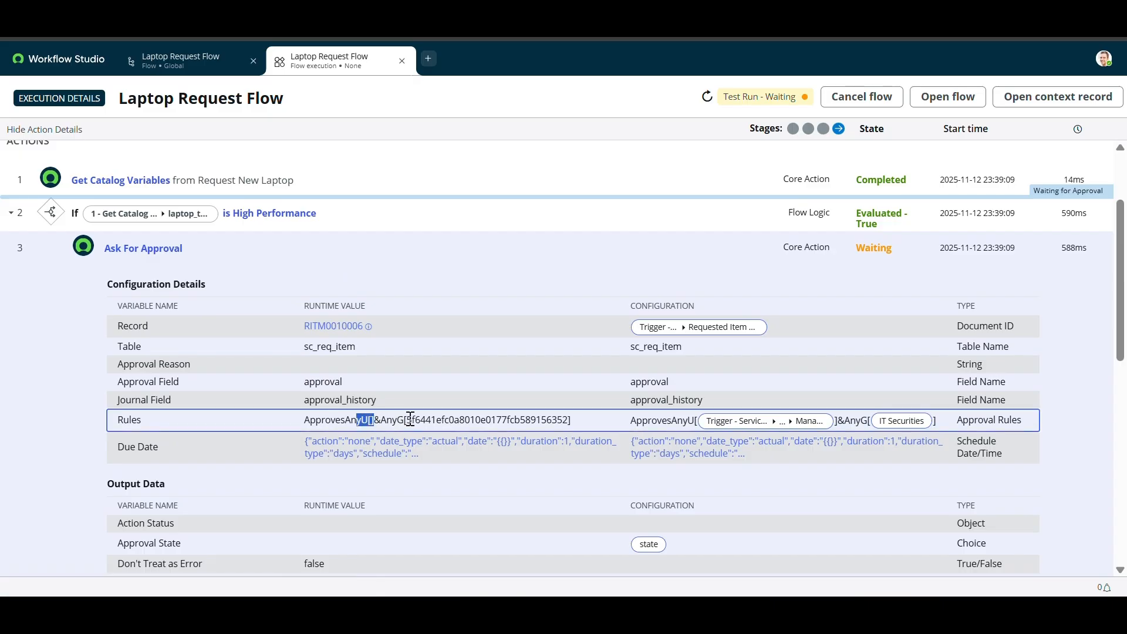
left_click_drag(410, 418, 498, 427)
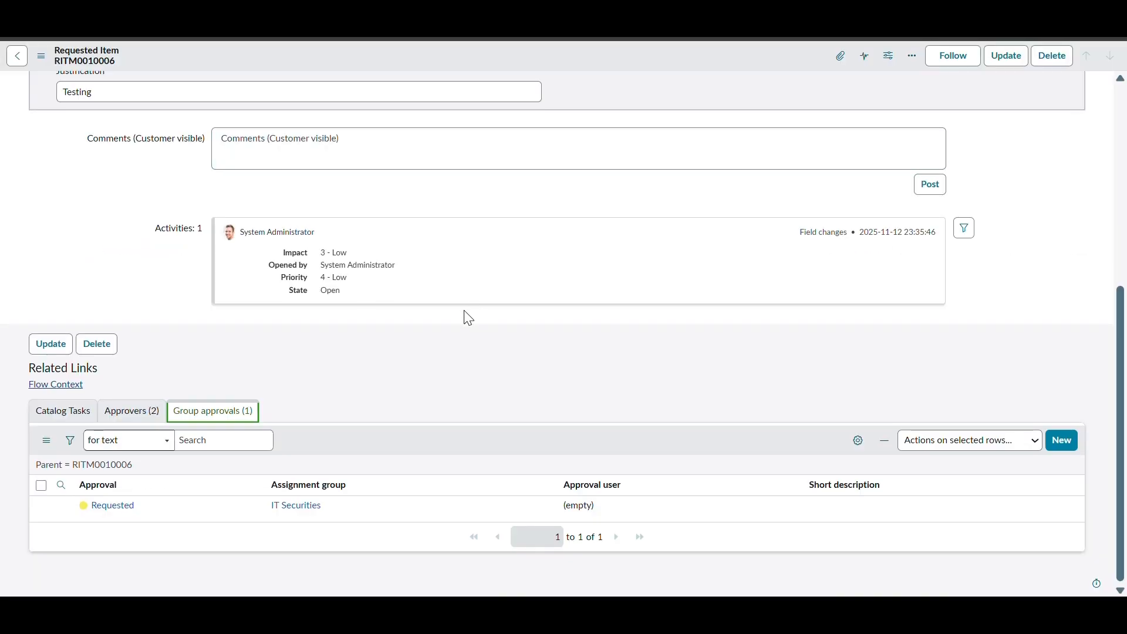
- Approve the first approver's requested approval for the requested item and dismiss the notice on the group record
left_click(140, 419)
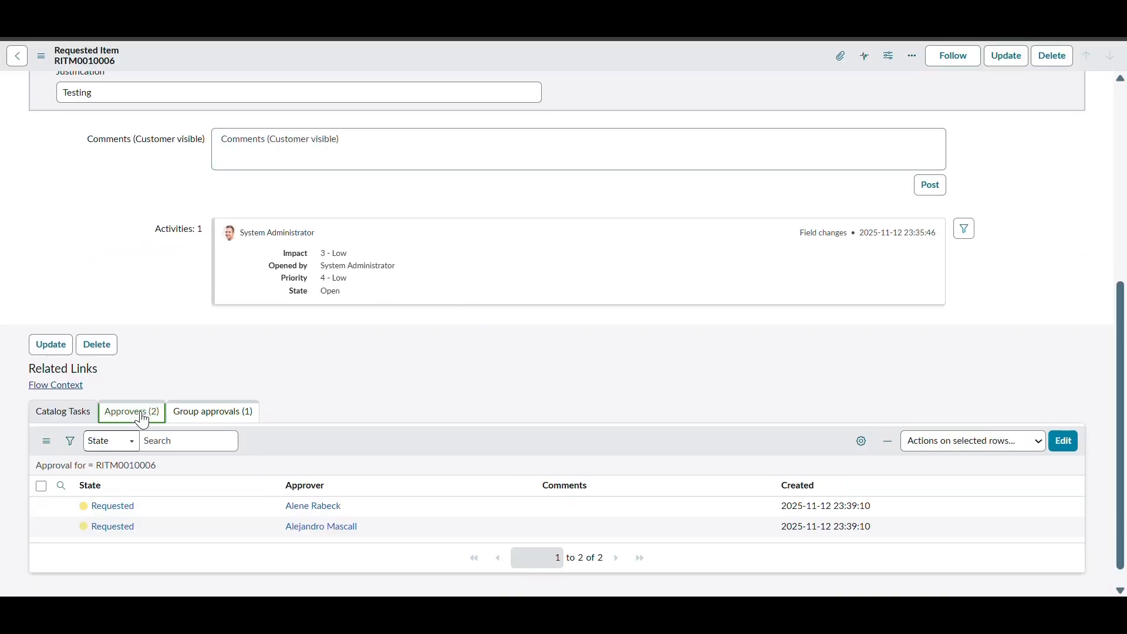
right_click(146, 505)
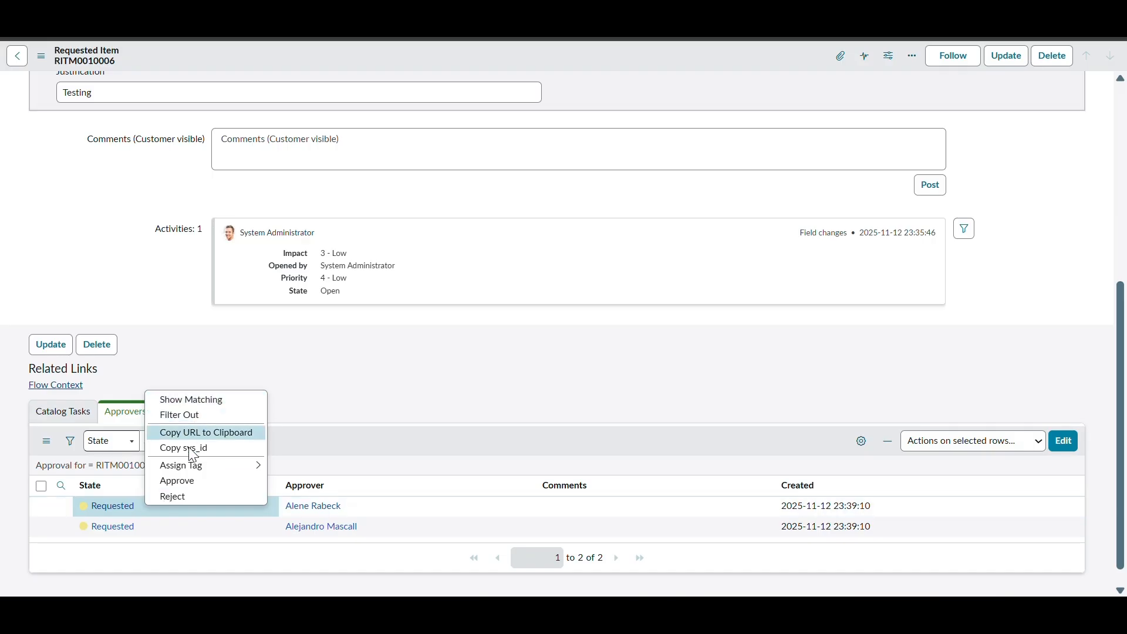
left_click(203, 480)
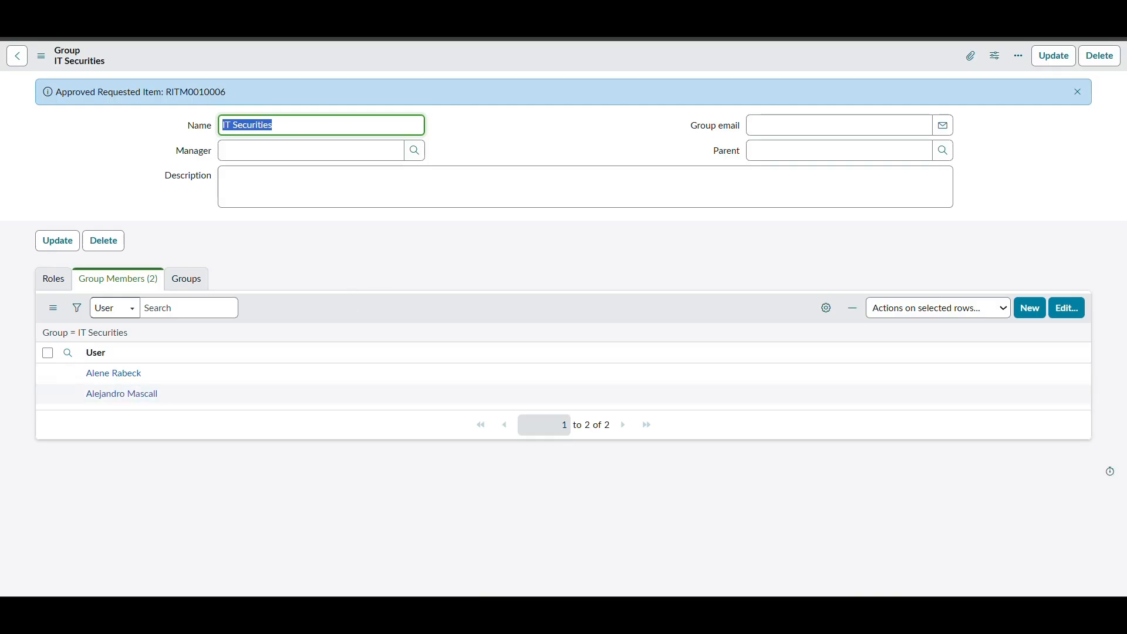
left_click(1077, 91)
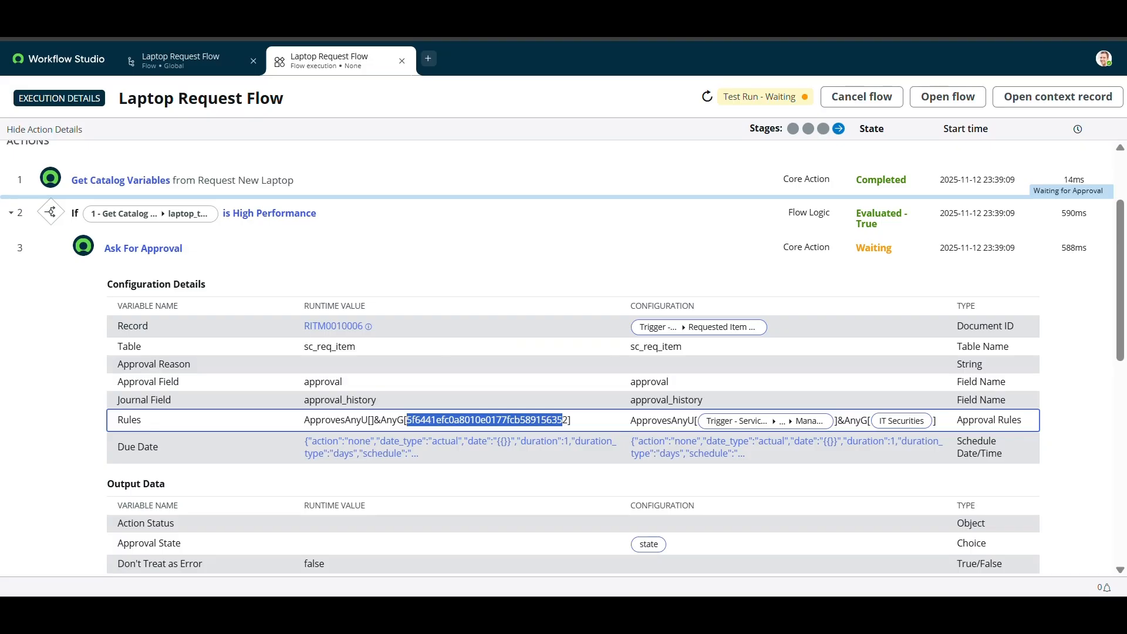
- Refresh the flow execution and examine the details of the High Performance condition and the Get Catalog Variables action
left_click(707, 96)
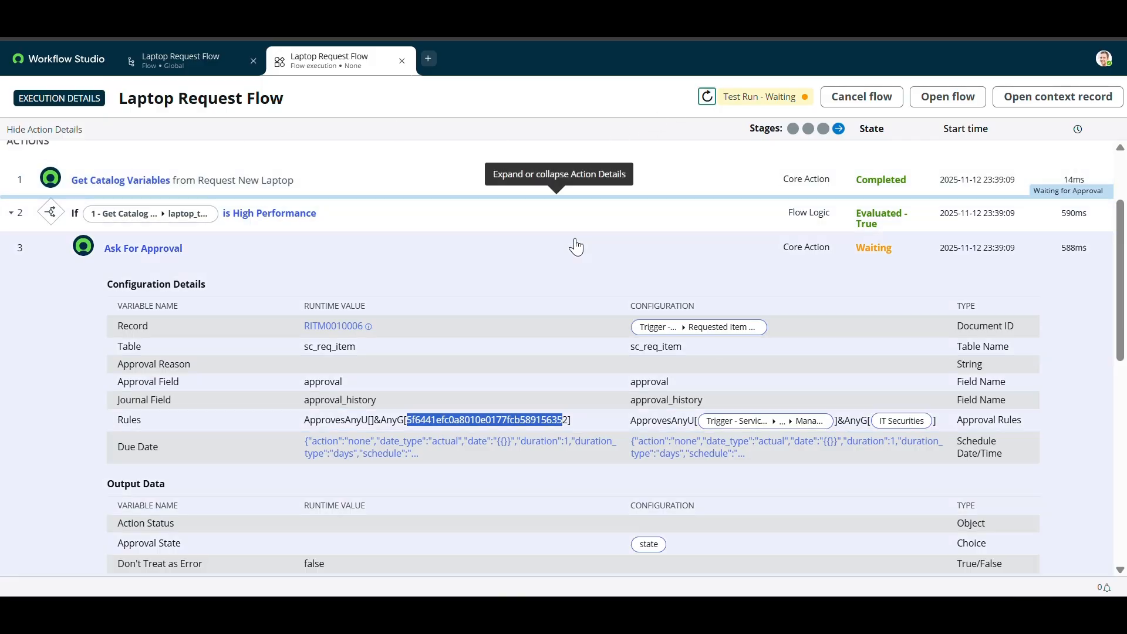
left_click(573, 246)
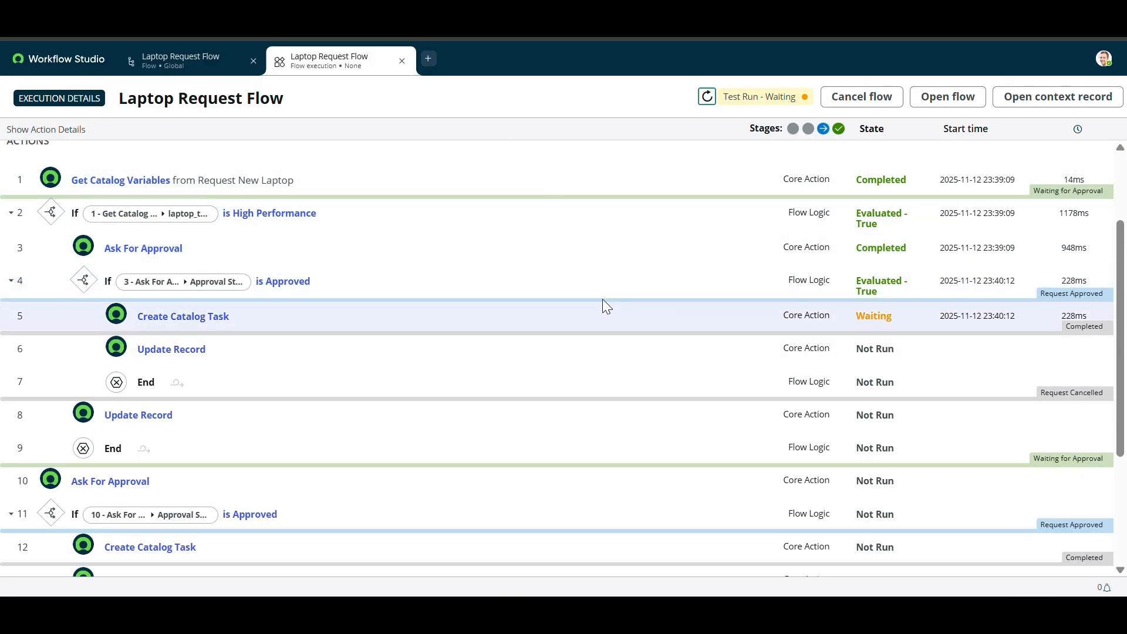
left_click(331, 222)
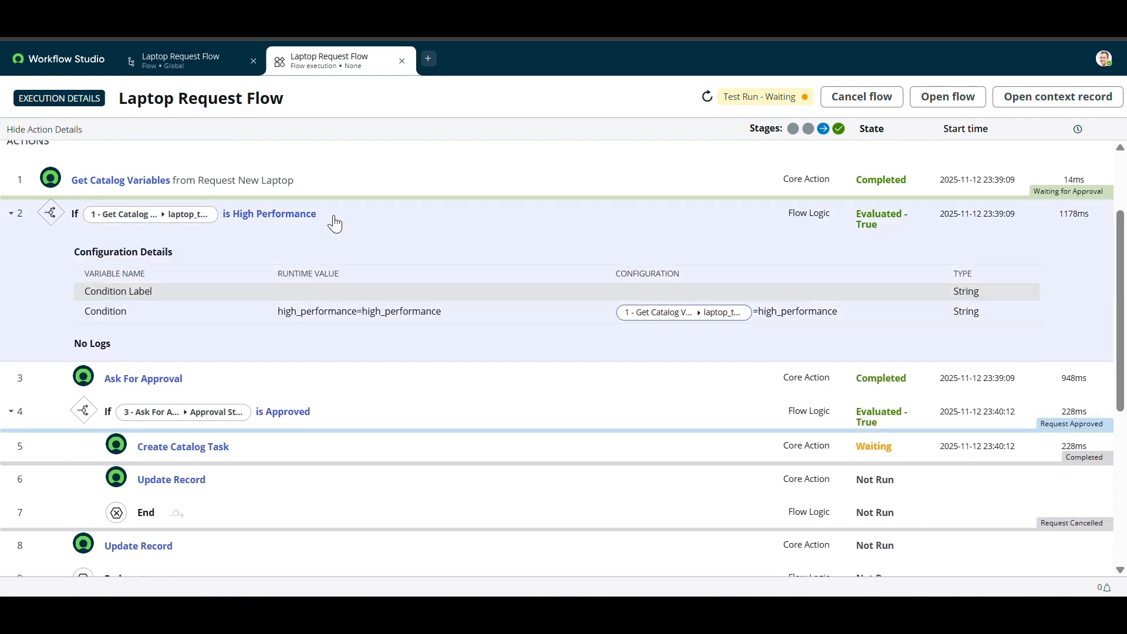
left_click(294, 194)
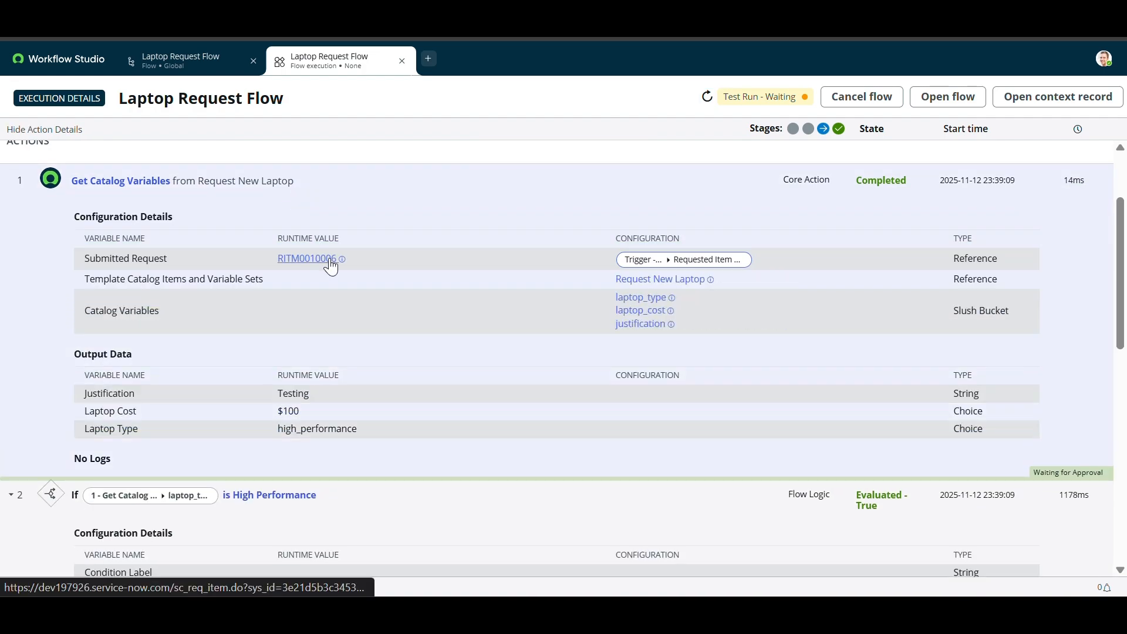
left_click(342, 259)
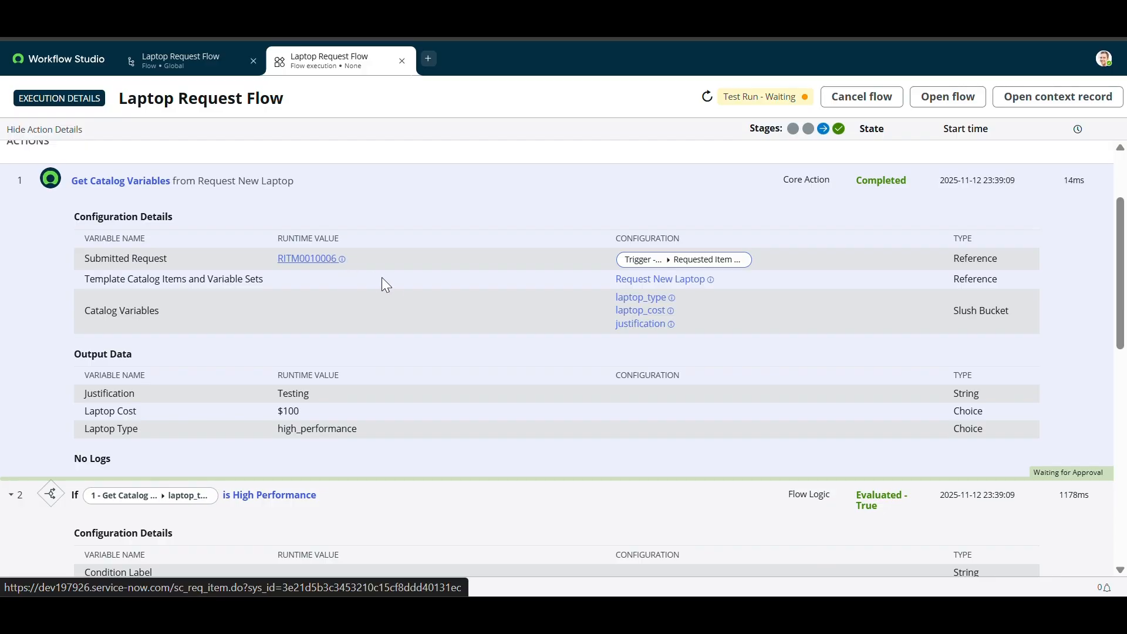
left_click(656, 116)
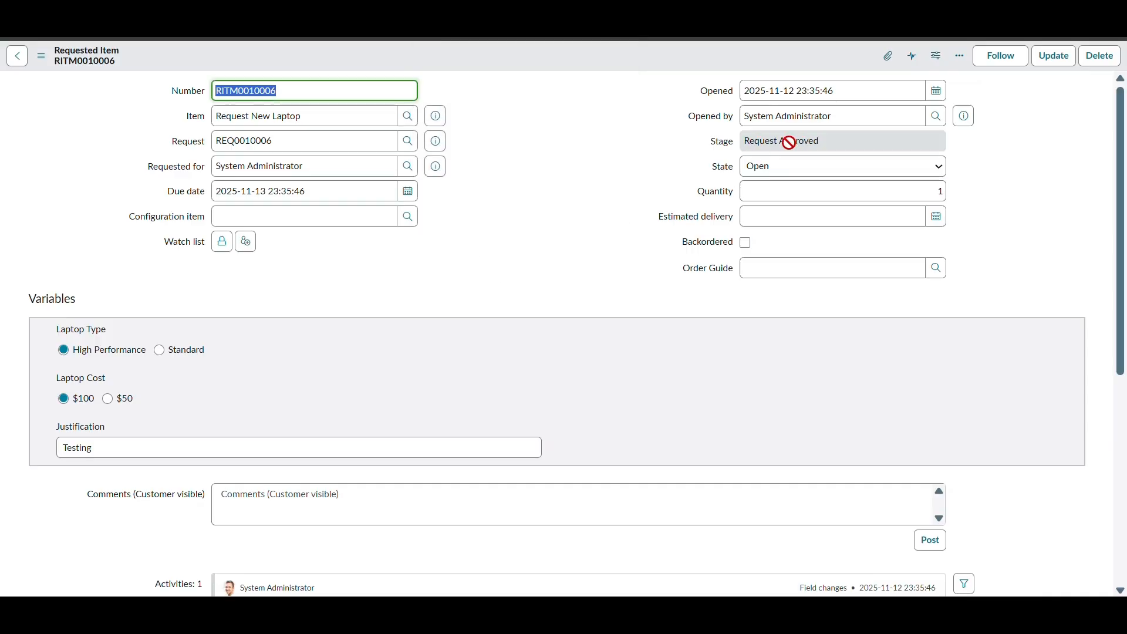
- Check the approvals on the requested item and open its catalog task for the new High Performance laptop
scroll(498, 311, "down", 5)
scroll(499, 311, "down", 2)
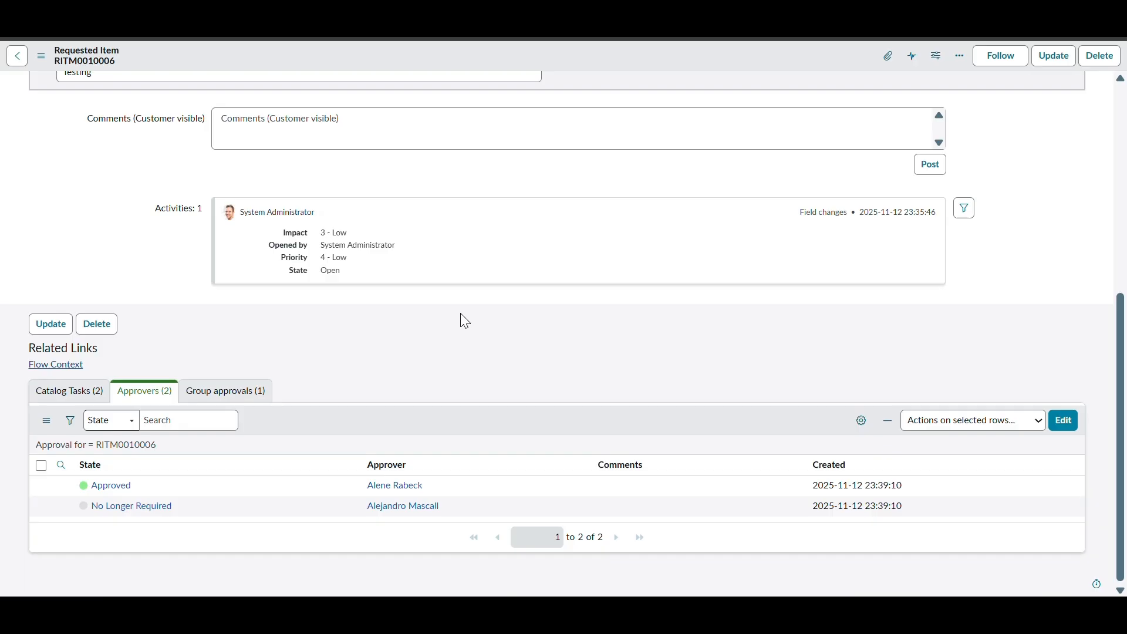
left_click(101, 396)
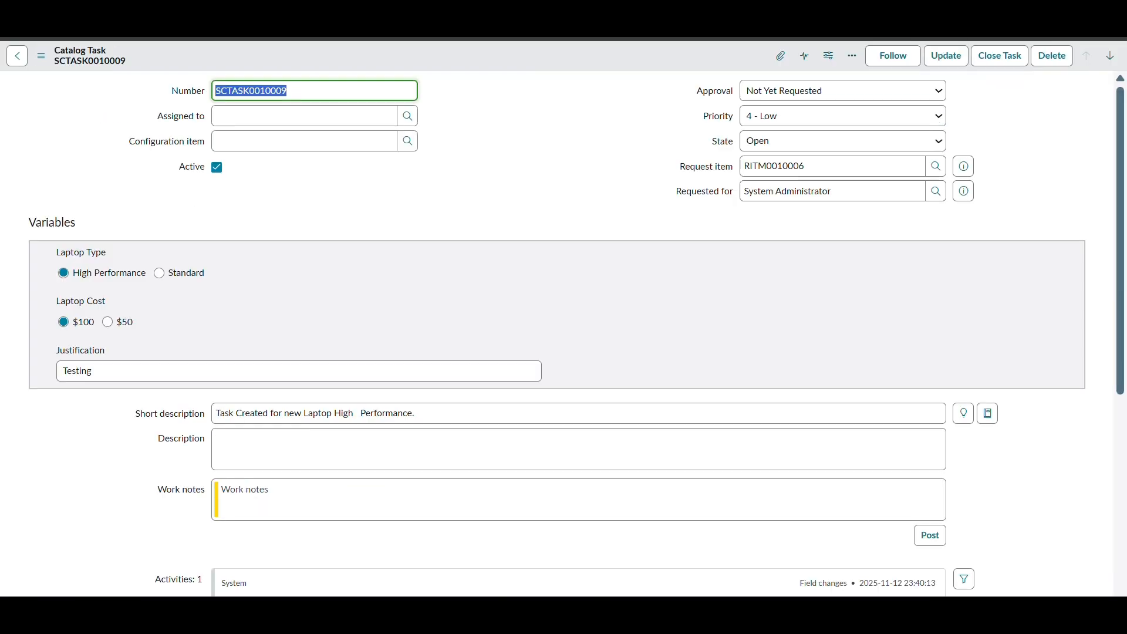
- Review the catalog task's variables and short description and close the task
scroll(371, 325, "down", 2)
scroll(371, 325, "up", 2)
scroll(372, 329, "down", 4)
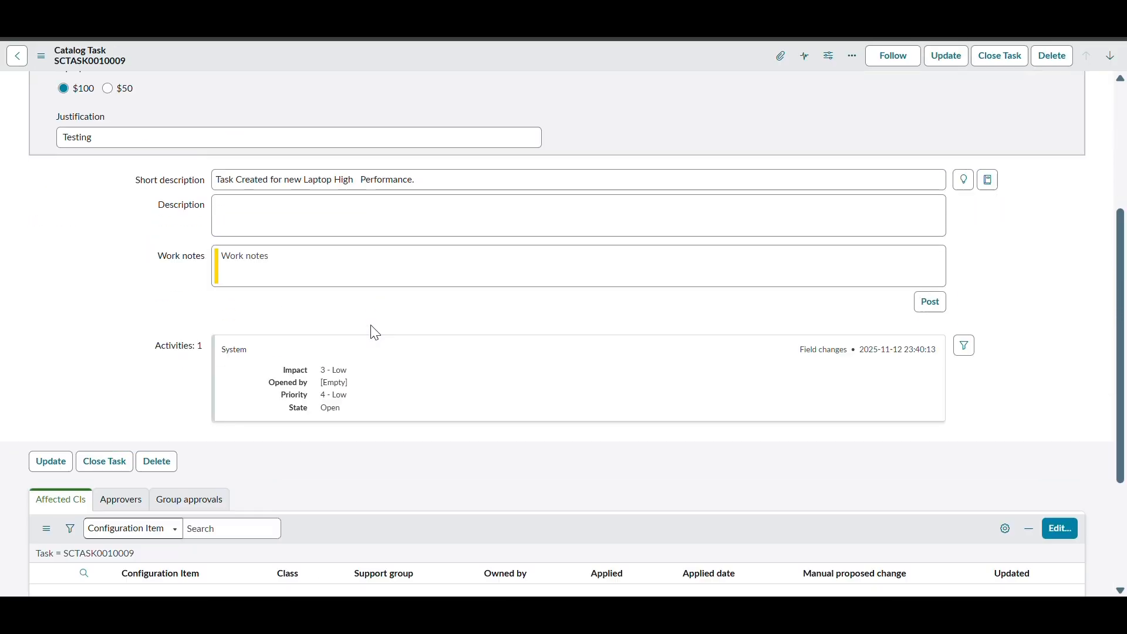
scroll(372, 329, "up", 4)
left_click(1000, 57)
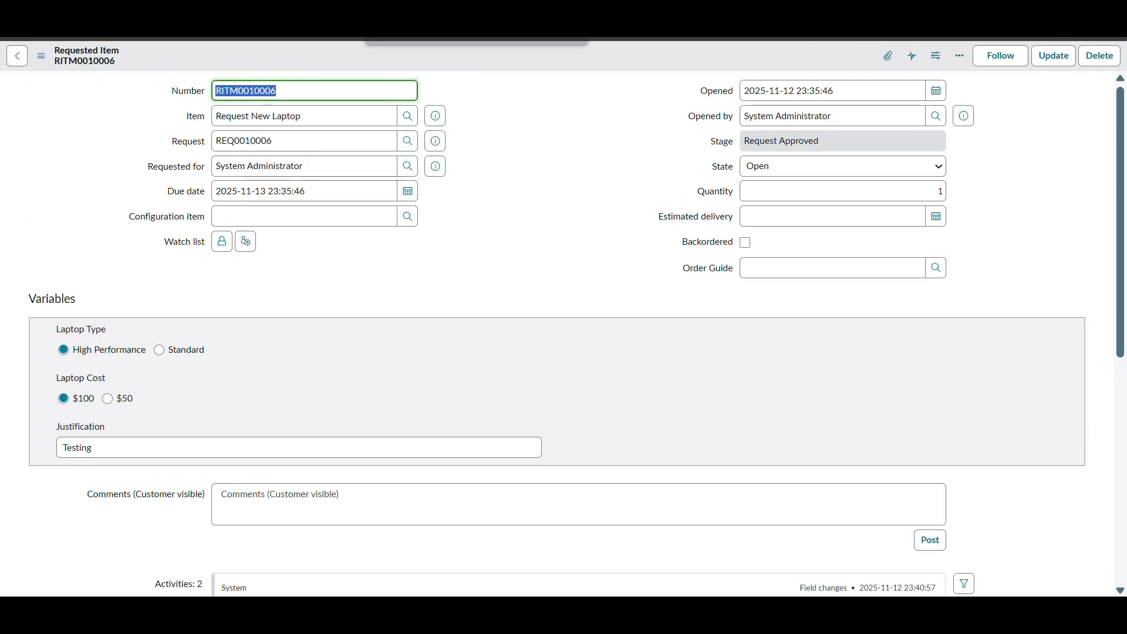
- Review the requested item's stage, work notes and catalog tasks, and preview the record of its Requested for user
scroll(460, 162, "down", 6)
scroll(460, 162, "up", 7)
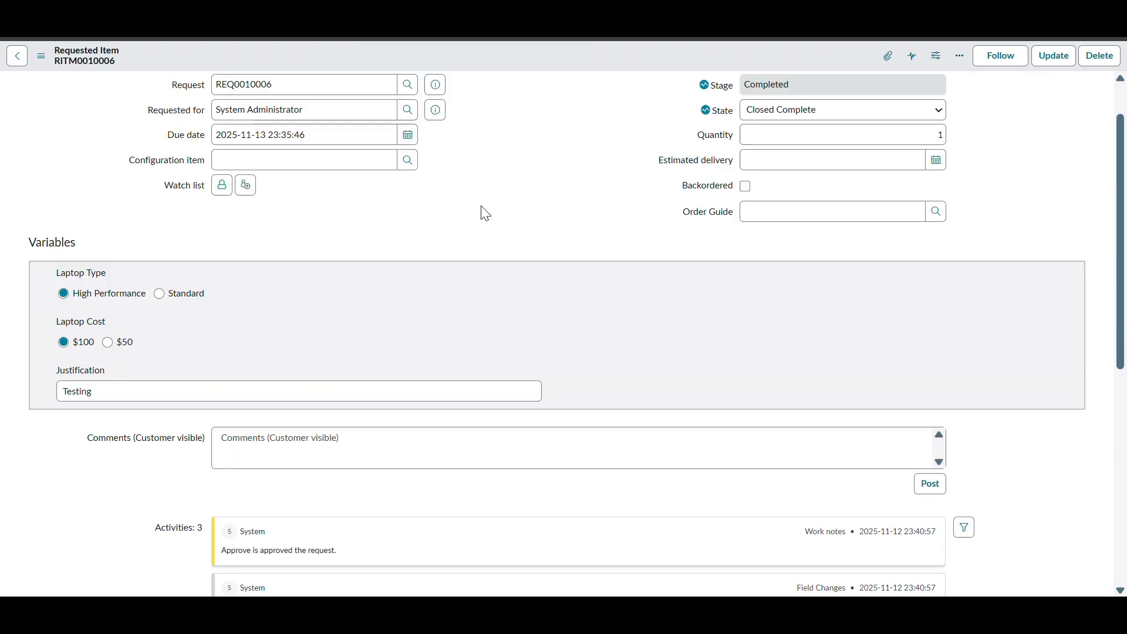
scroll(544, 287, "down", 7)
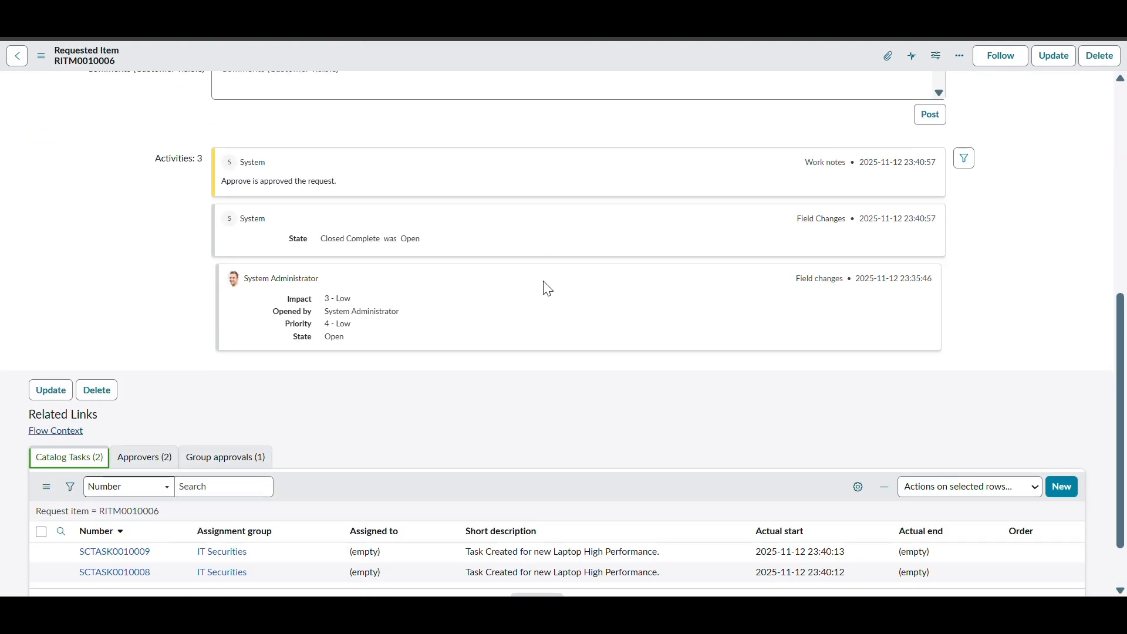
scroll(533, 285, "up", 1)
left_click_drag(356, 244, 237, 235)
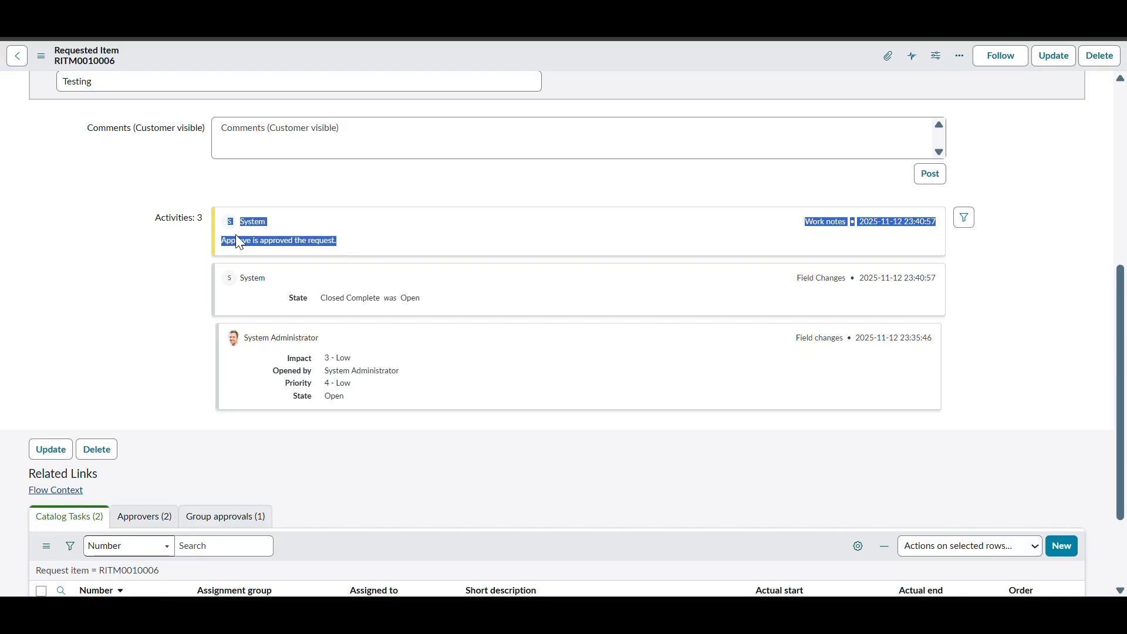
left_click(261, 236)
scroll(392, 244, "up", 6)
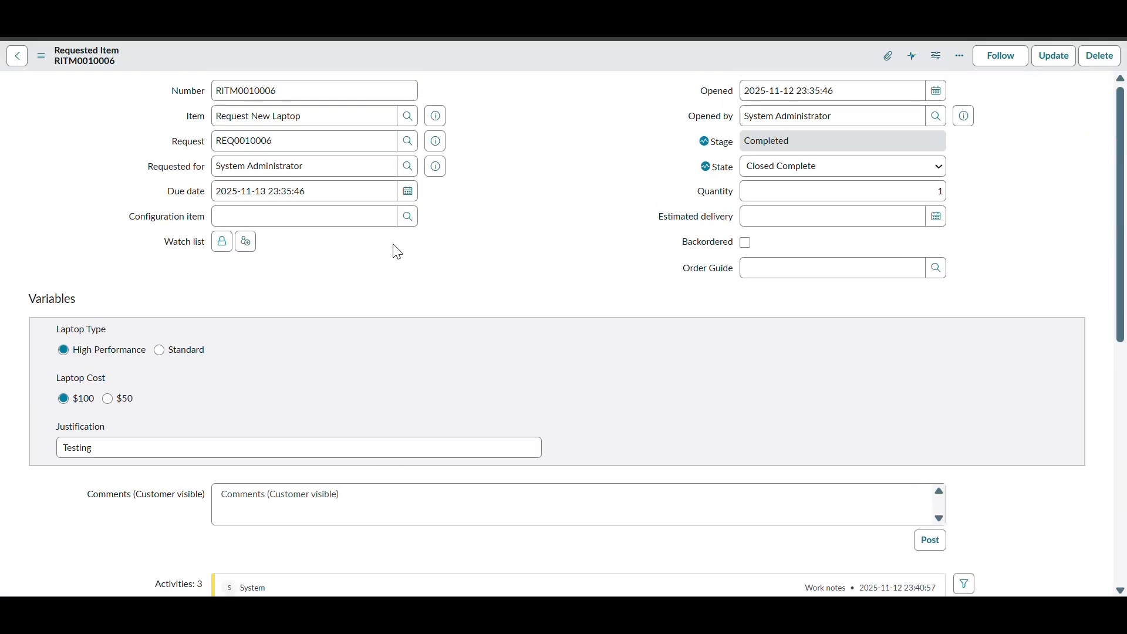
left_click(436, 171)
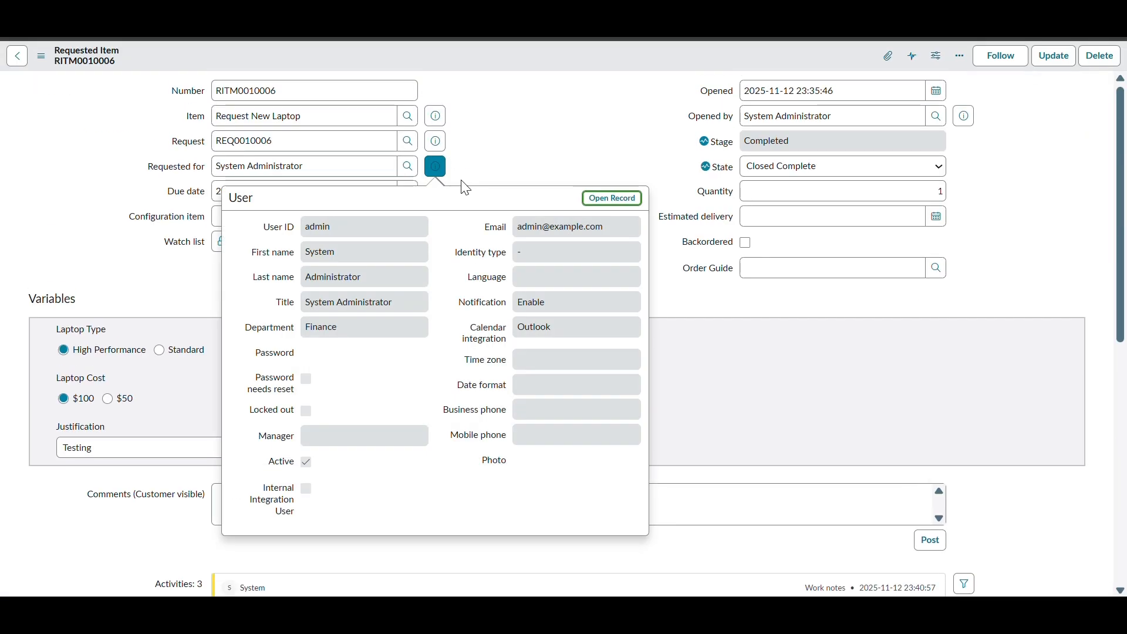
left_click(603, 202)
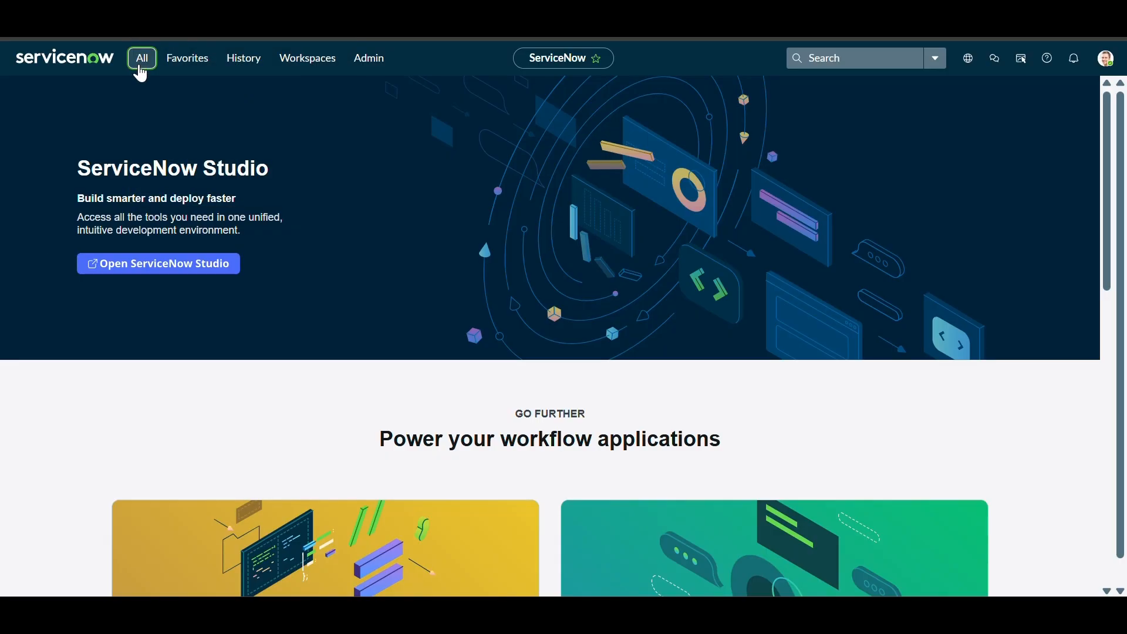
- Clear the navigation filter and open the Users table list with sys_user.LIST
left_click(141, 58)
type("flow de")
key("BackSpace")
key("BackSpace")
key("BackSpace")
key("BackSpace")
key("BackSpace")
key("BackSpace")
key("BackSpace")
type("s")
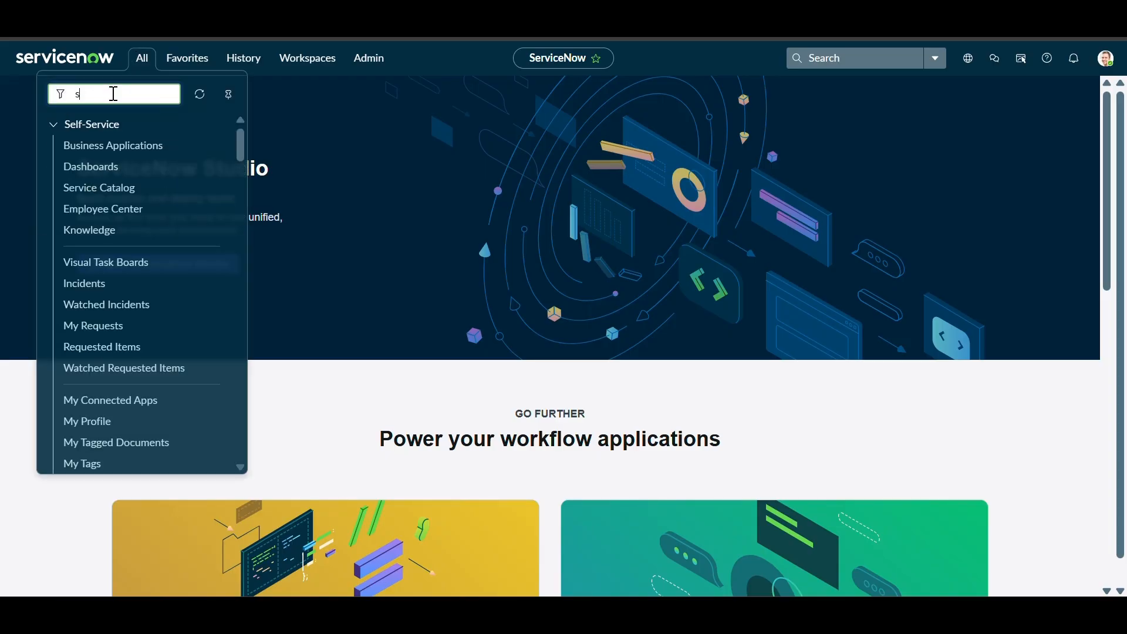
type("ys_user.LIST")
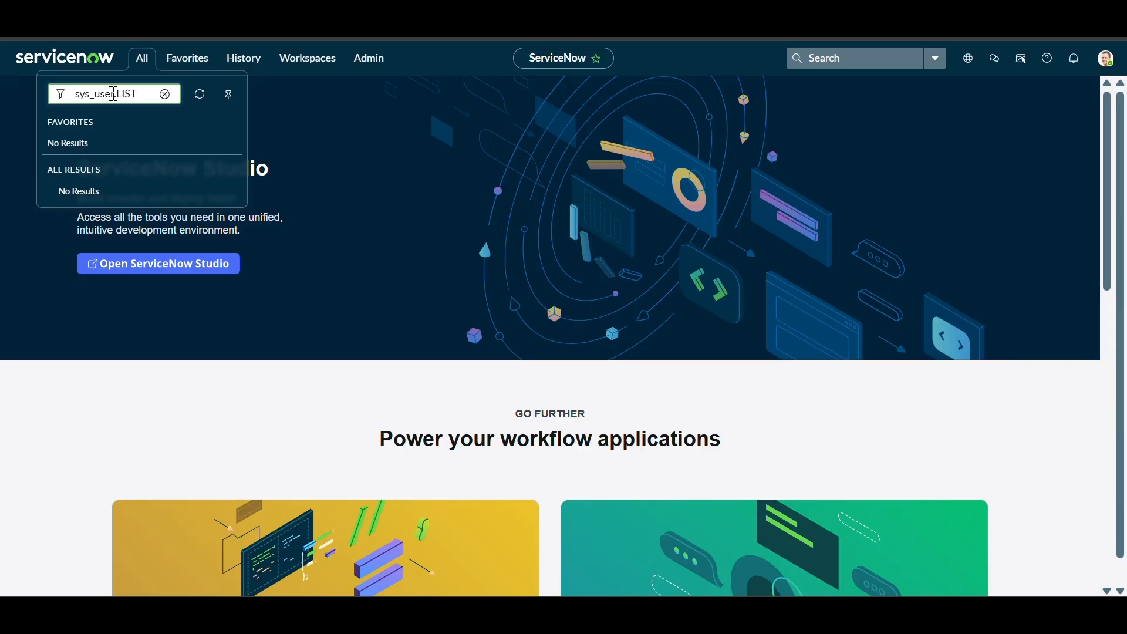
key("Return")
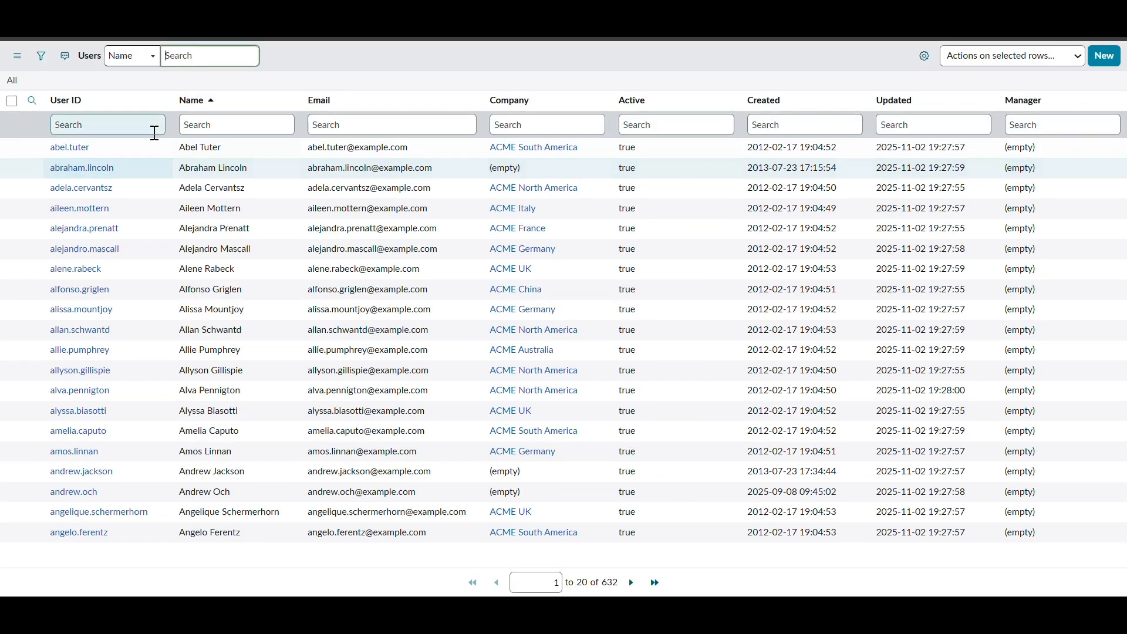
- Filter the Users list to the user ID admin
left_click(104, 128)
type("a")
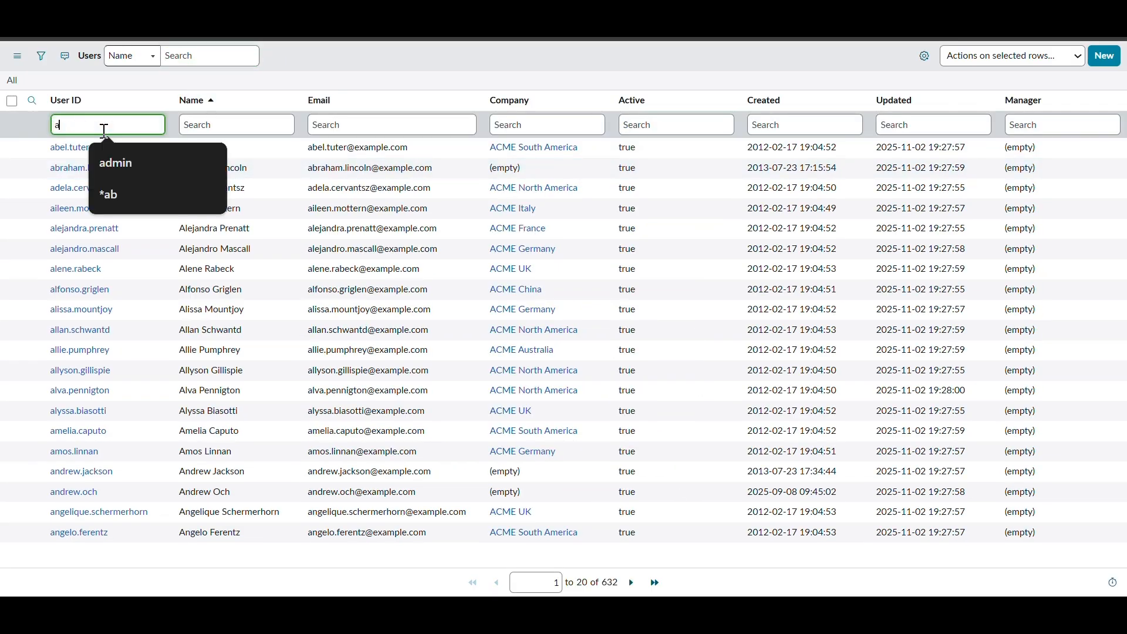
type("dmin")
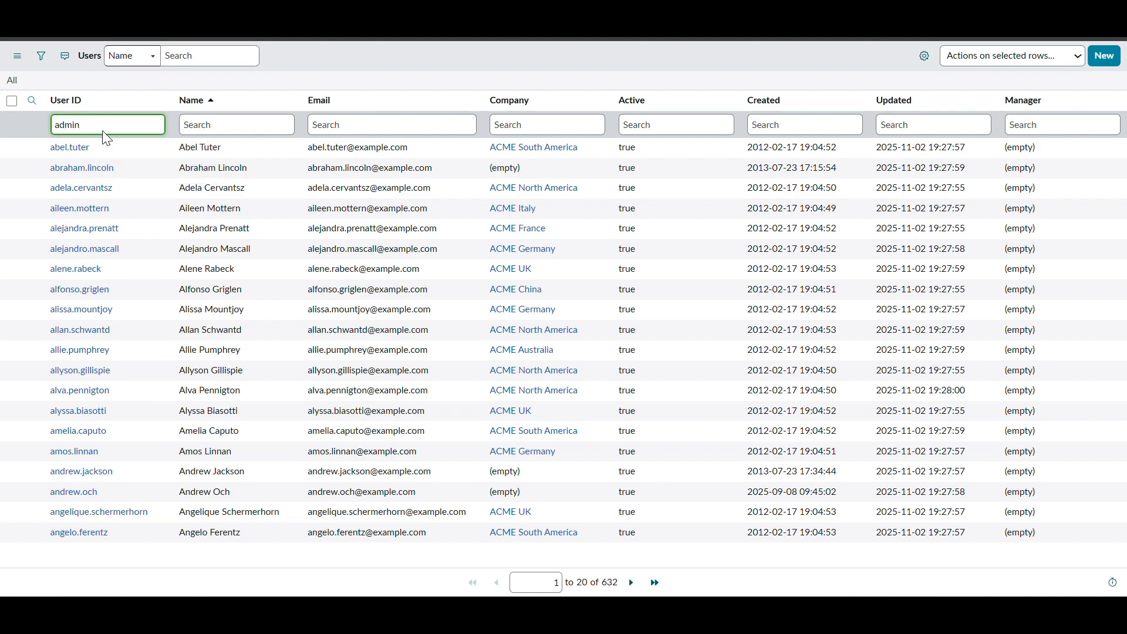
key("Return")
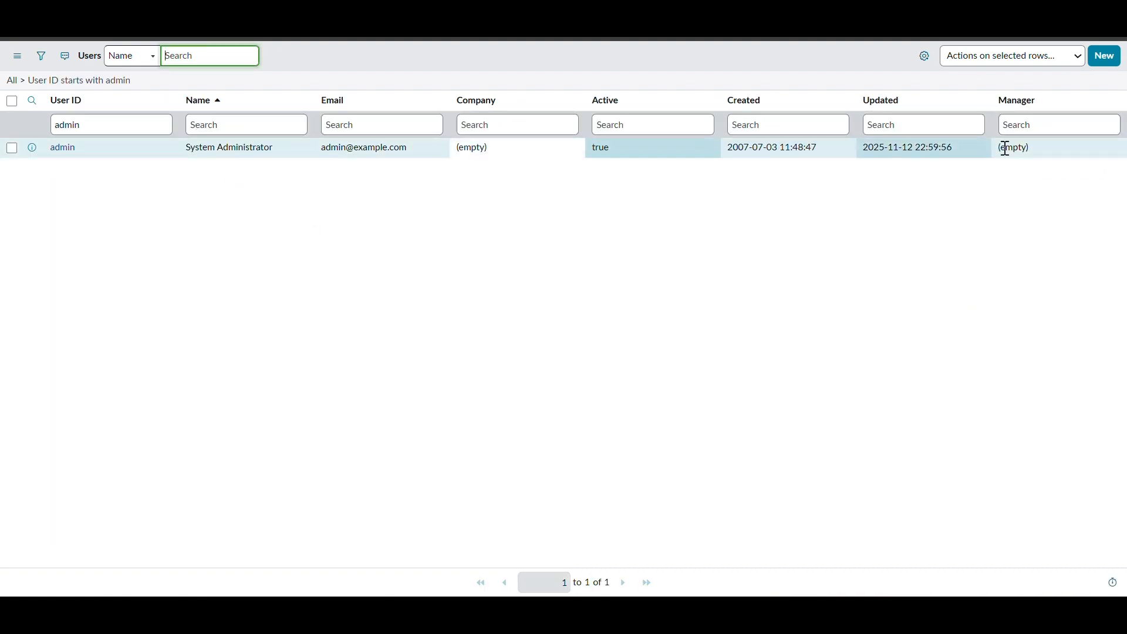
- Set the admin user's Manager in the list by searching for "ab" and choosing the suggested user
left_click_drag(1013, 149, 1010, 150)
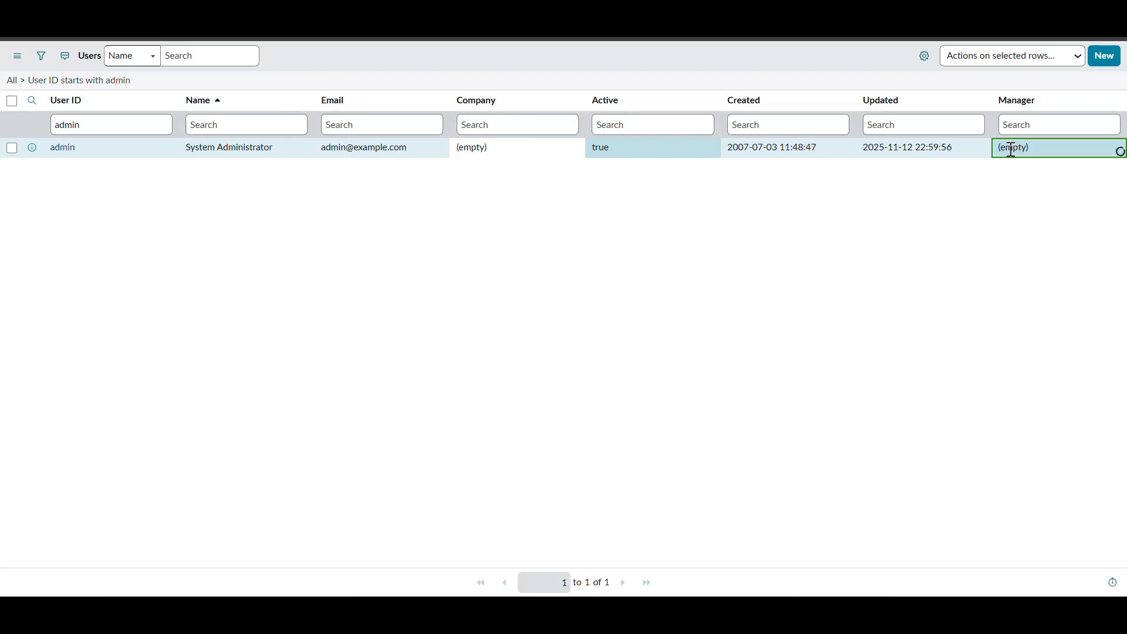
left_click(1015, 151)
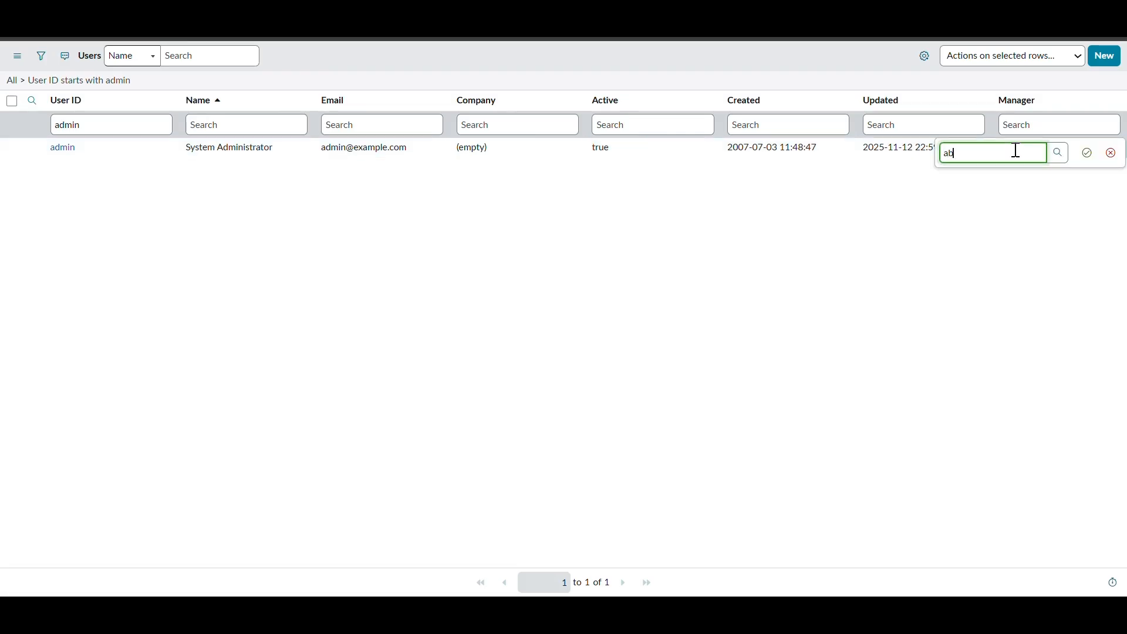
type("ab")
left_click(969, 192)
key("Return")
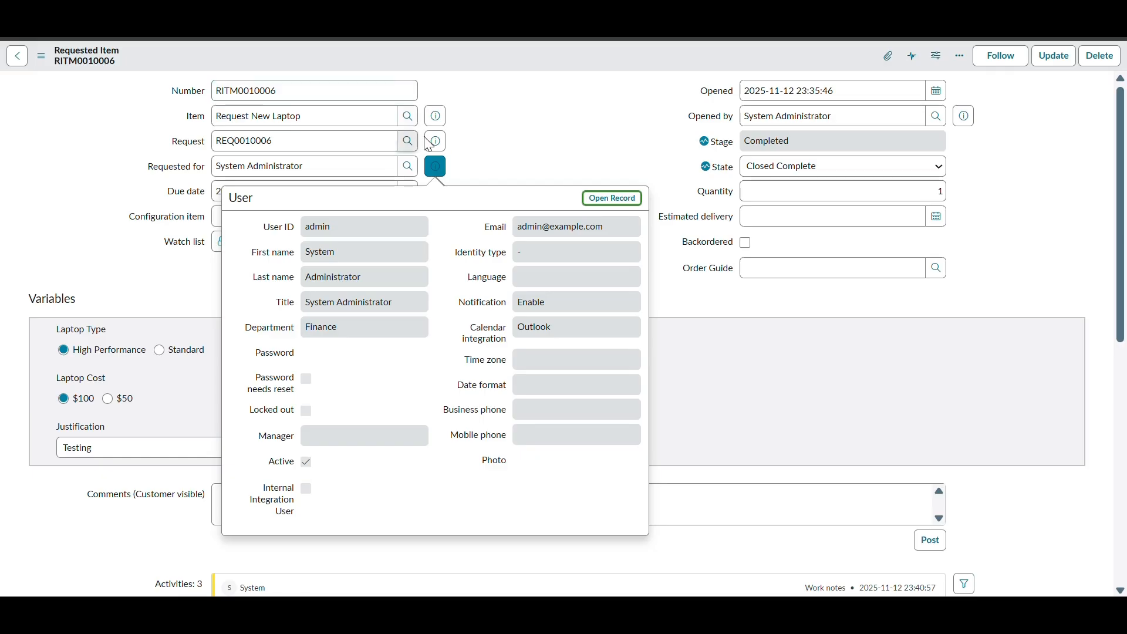
- Open the Request New Laptop catalog item from the requested item and order a High Performance laptop at $100 with justification "Testing 2"
left_click(495, 164)
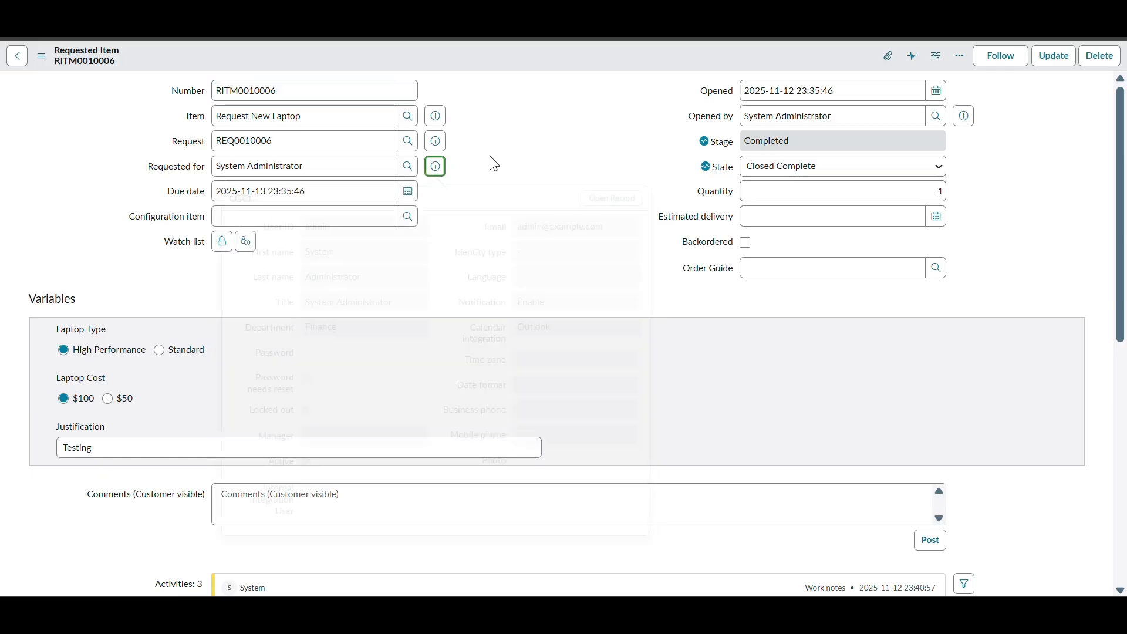
left_click(436, 116)
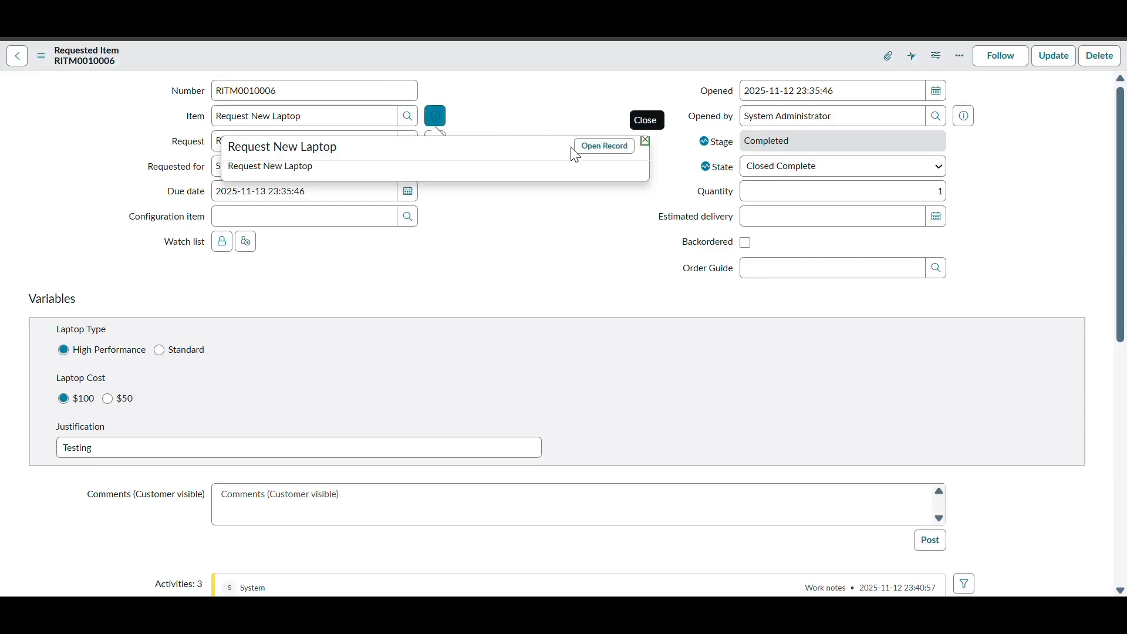
left_click(605, 147)
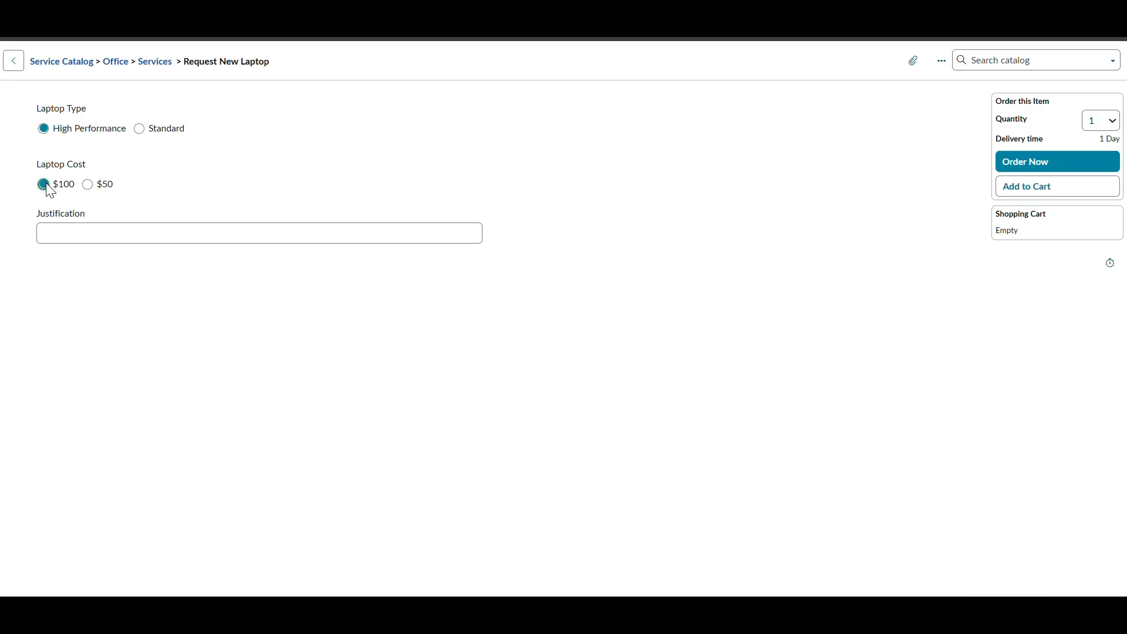
left_click(85, 228)
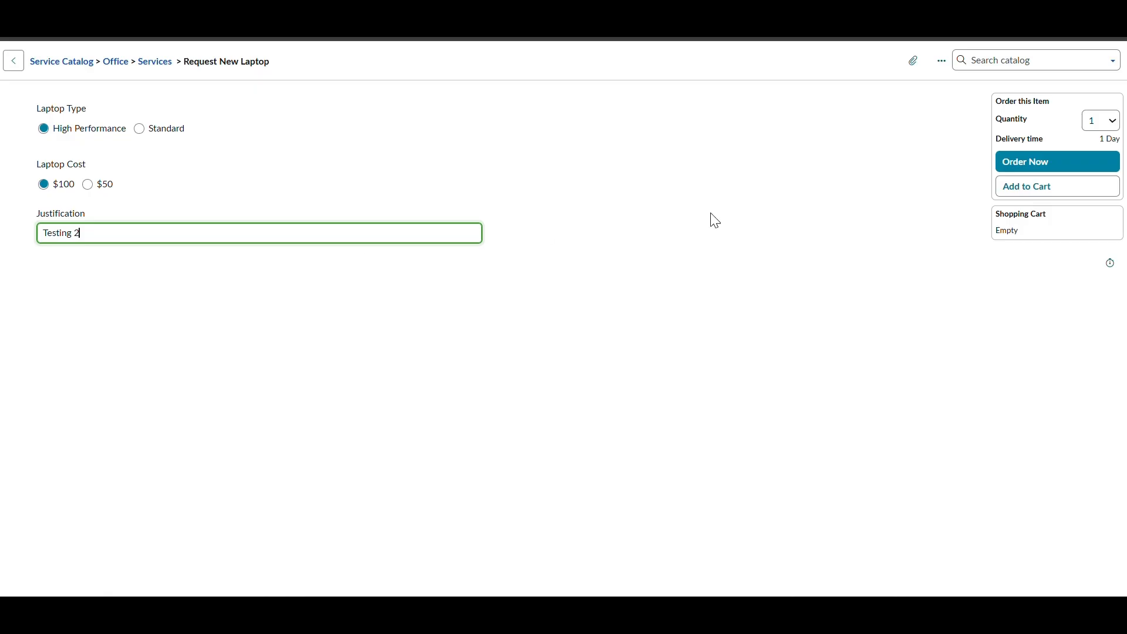
left_click(1039, 166)
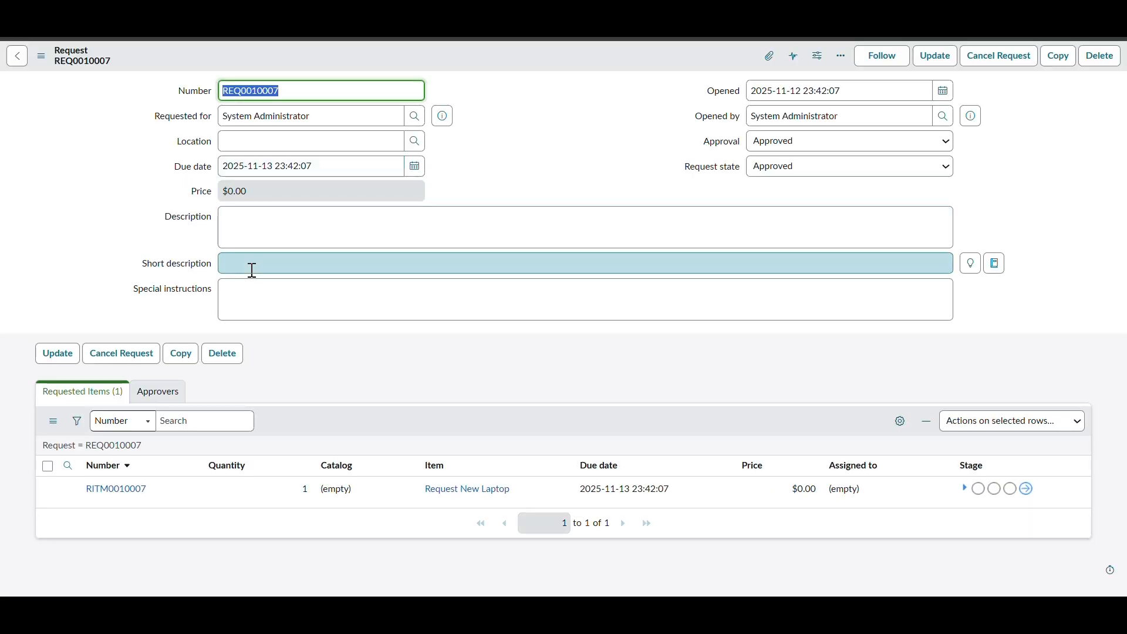
- Open the new order's requested item and check its approvers and group approvals
left_click(123, 494)
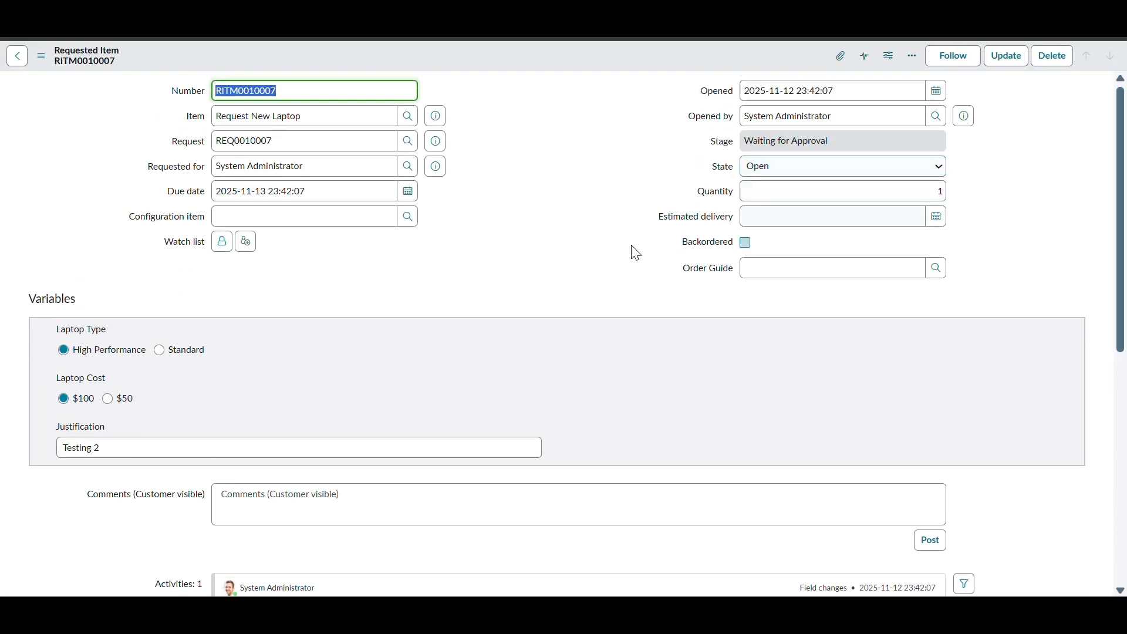
scroll(565, 315, "down", 7)
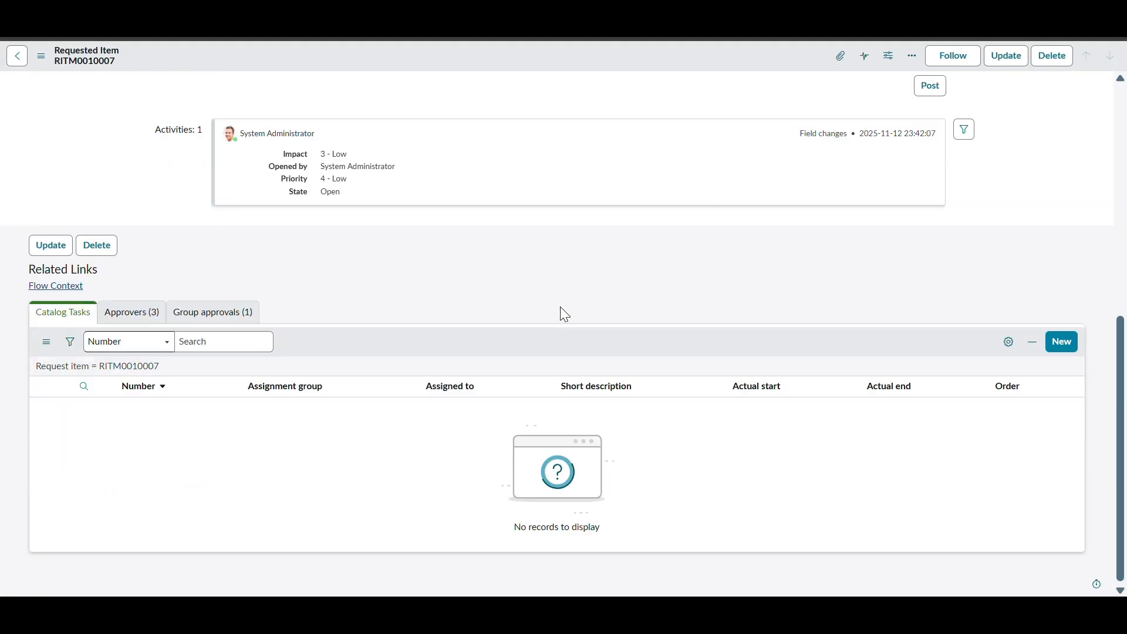
left_click(132, 316)
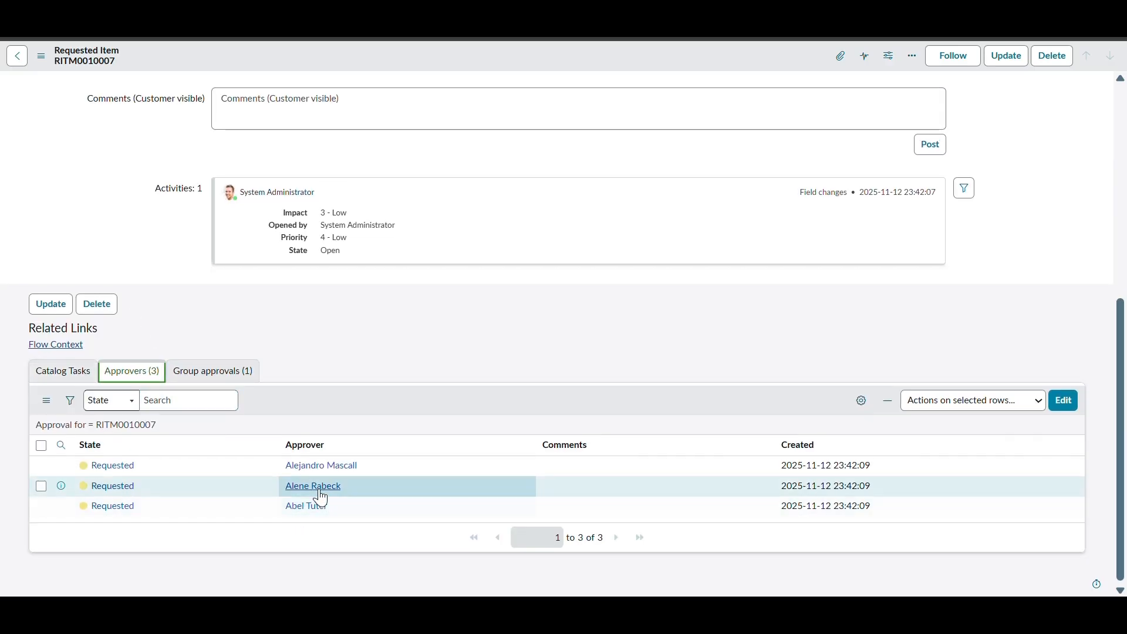
left_click(223, 377)
- Approve the requested approval of the admin user's manager on the new requested item
left_click(160, 420)
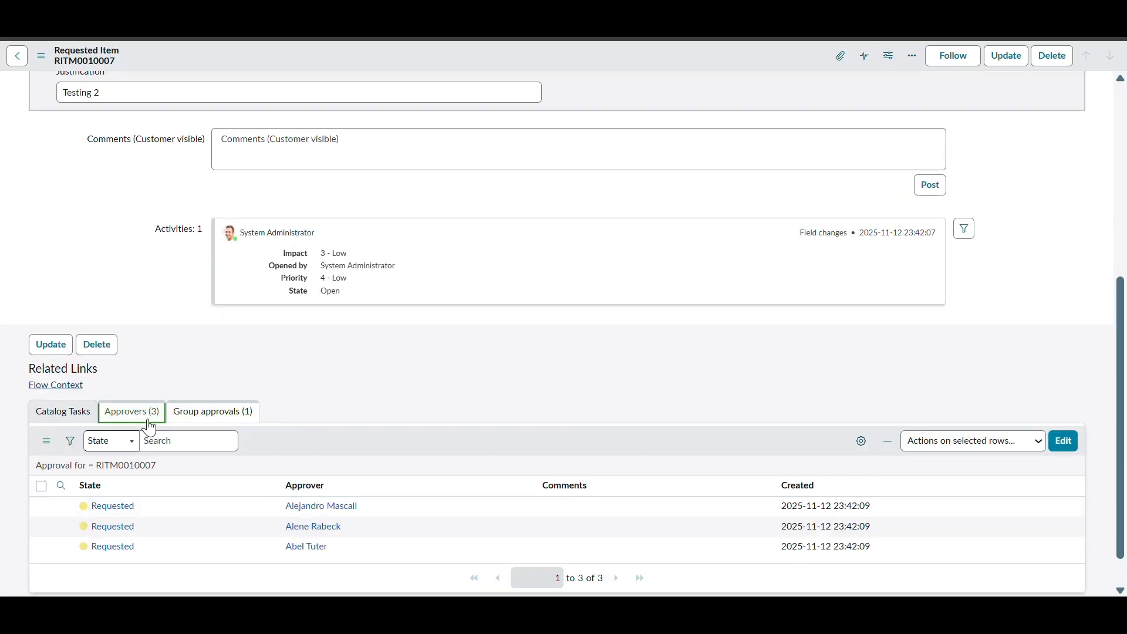
right_click(142, 551)
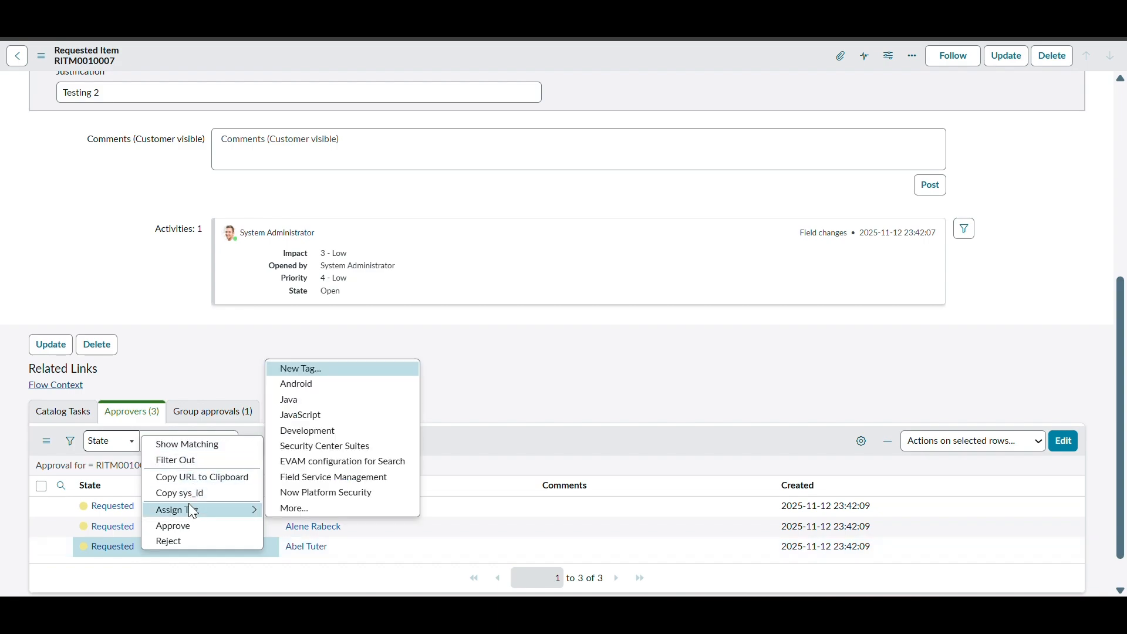
left_click(181, 524)
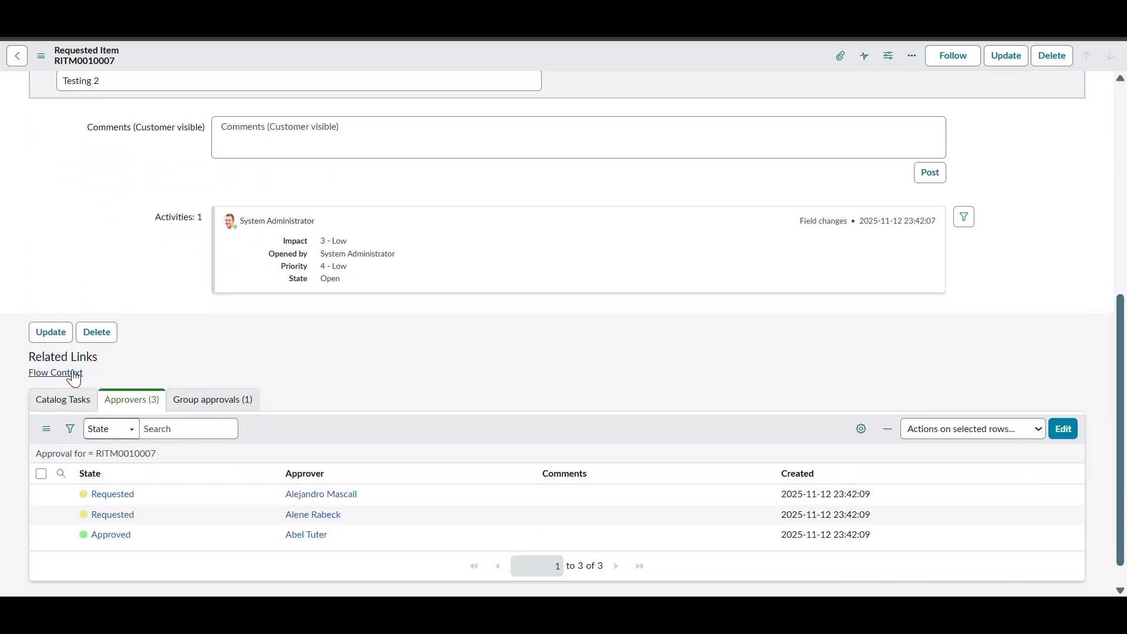
- Open the requested item's flow context and examine the runtime approval rules of the Ask For Approval action
left_click(75, 380)
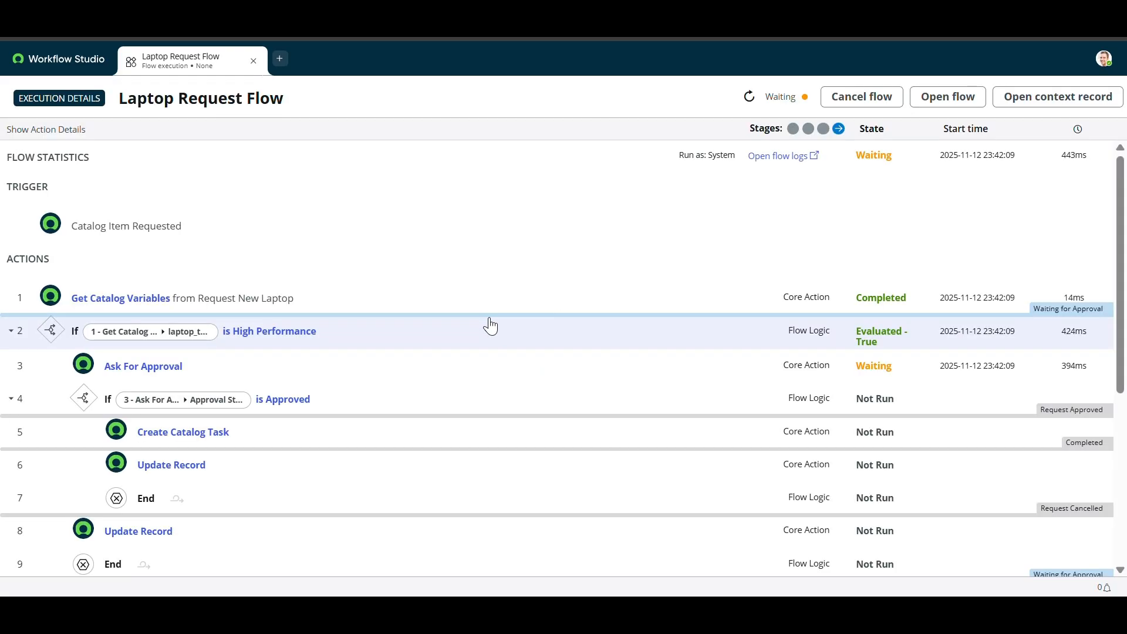
scroll(446, 368, "down", 1)
left_click(383, 341)
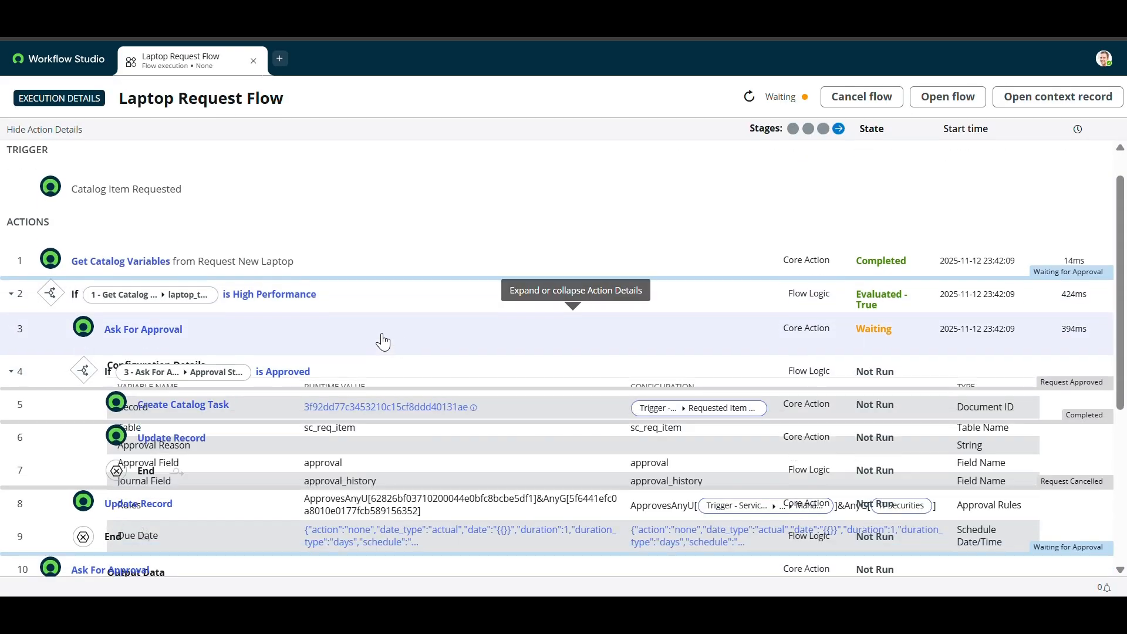
scroll(411, 371, "down", 2)
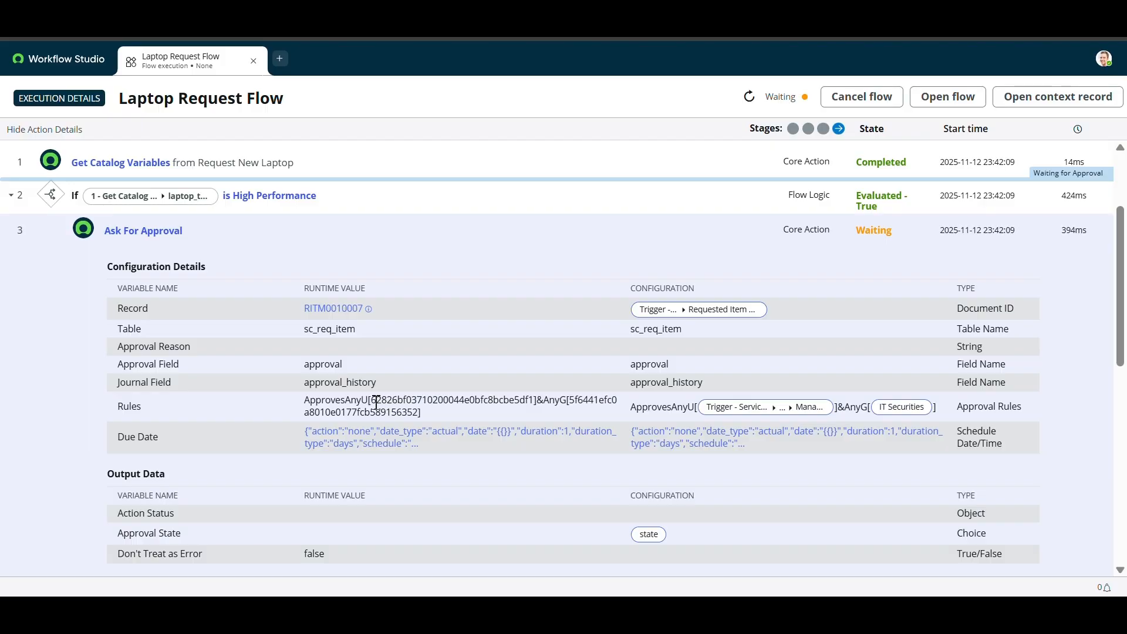
left_click_drag(370, 403, 603, 417)
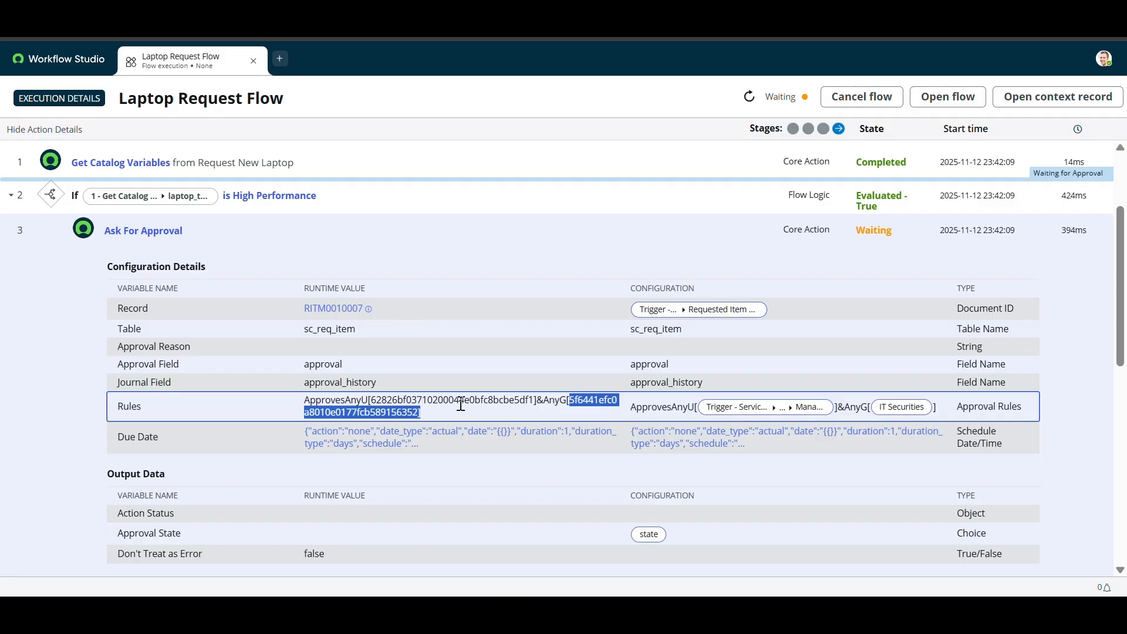
- Return to the requested item and approve the first pending IT Securities member's approval in its approvers list
key("ctrl+shift+Tab")
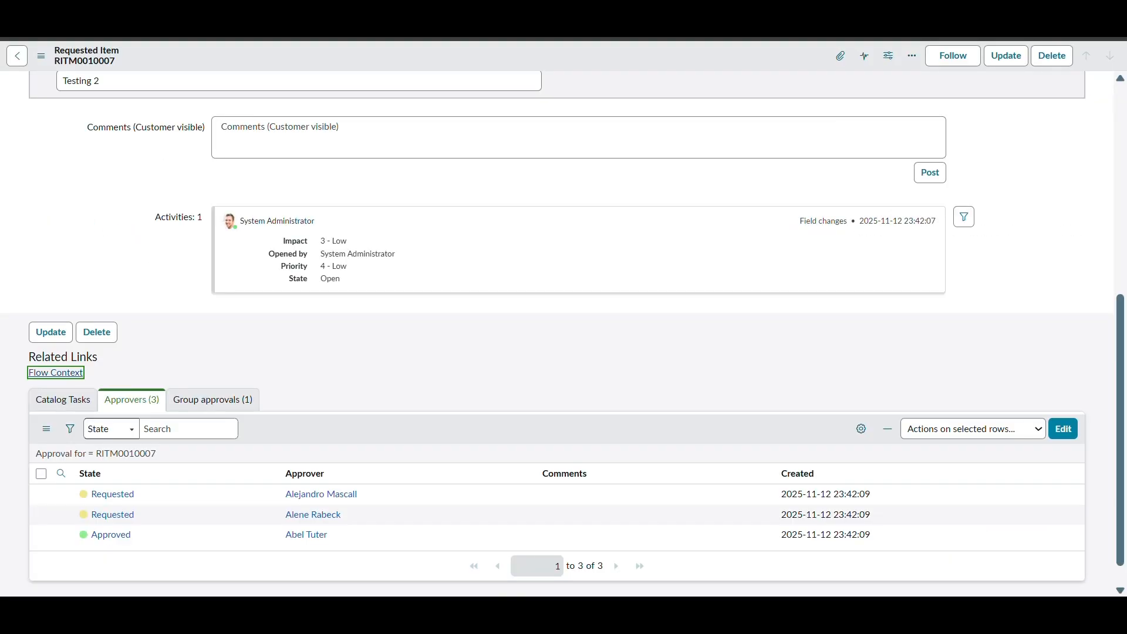
scroll(372, 307, "down", 1)
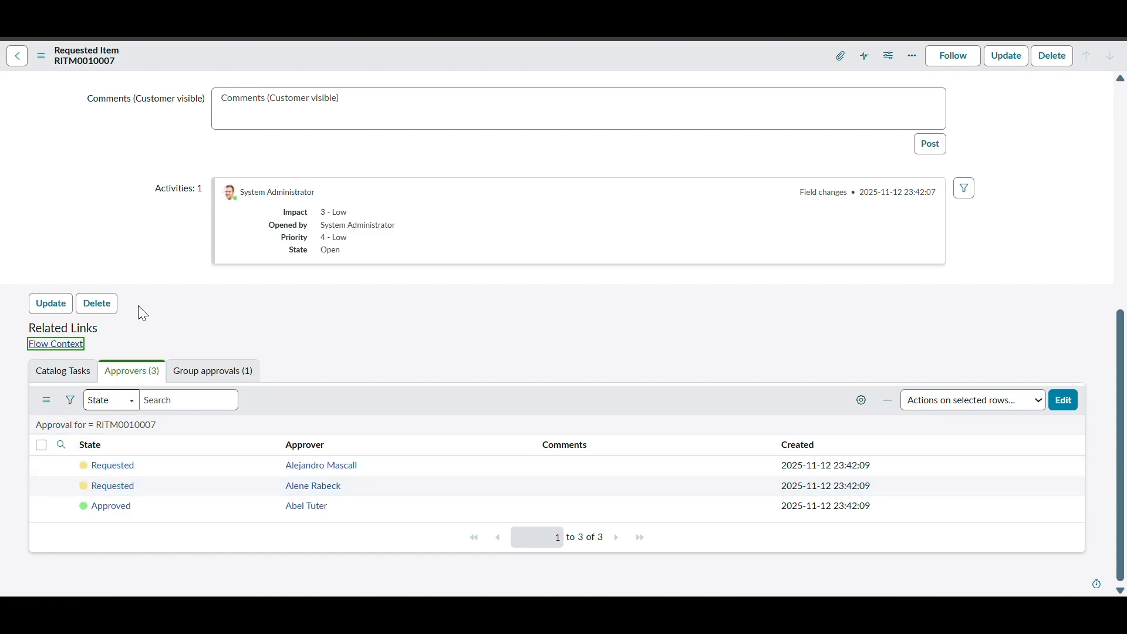
scroll(287, 448, "down", 5)
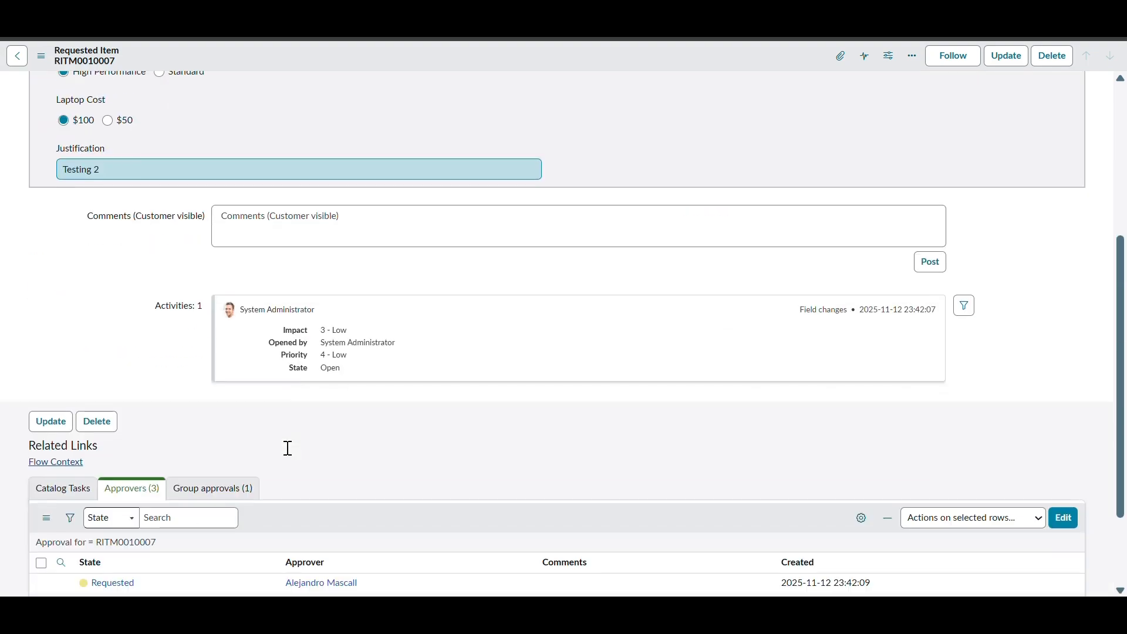
scroll(288, 448, "down", 2)
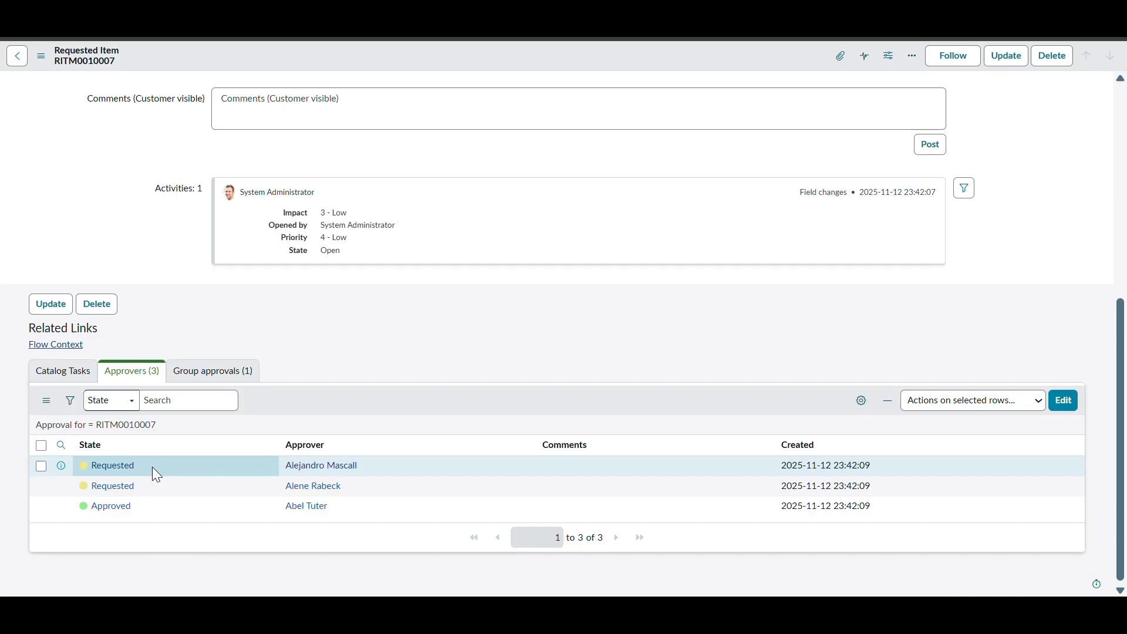
right_click(153, 467)
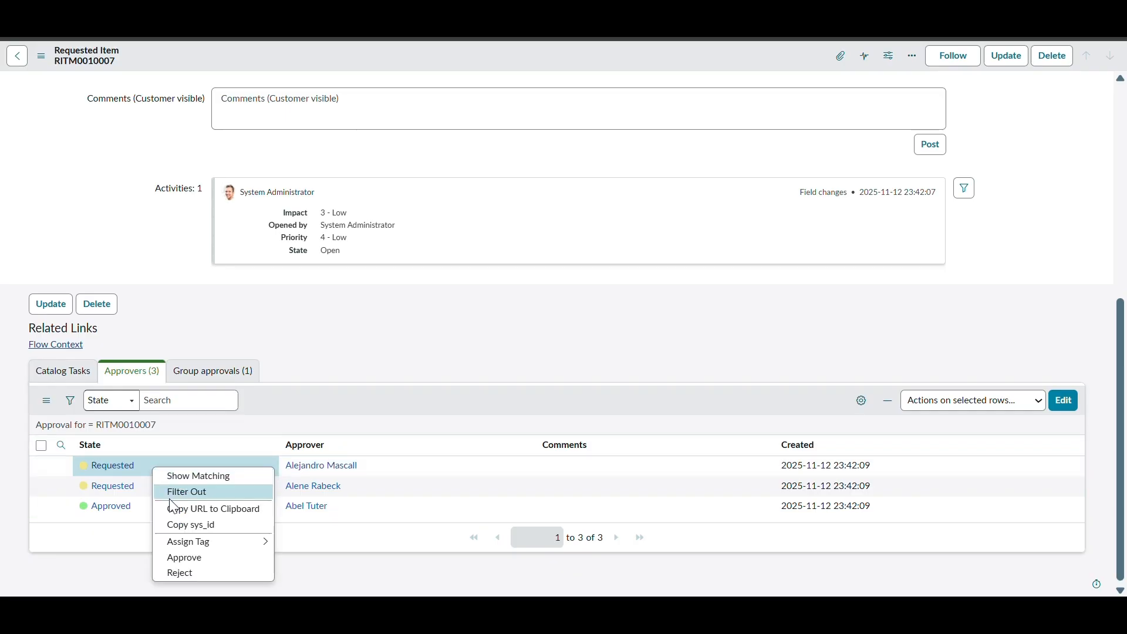
left_click(178, 555)
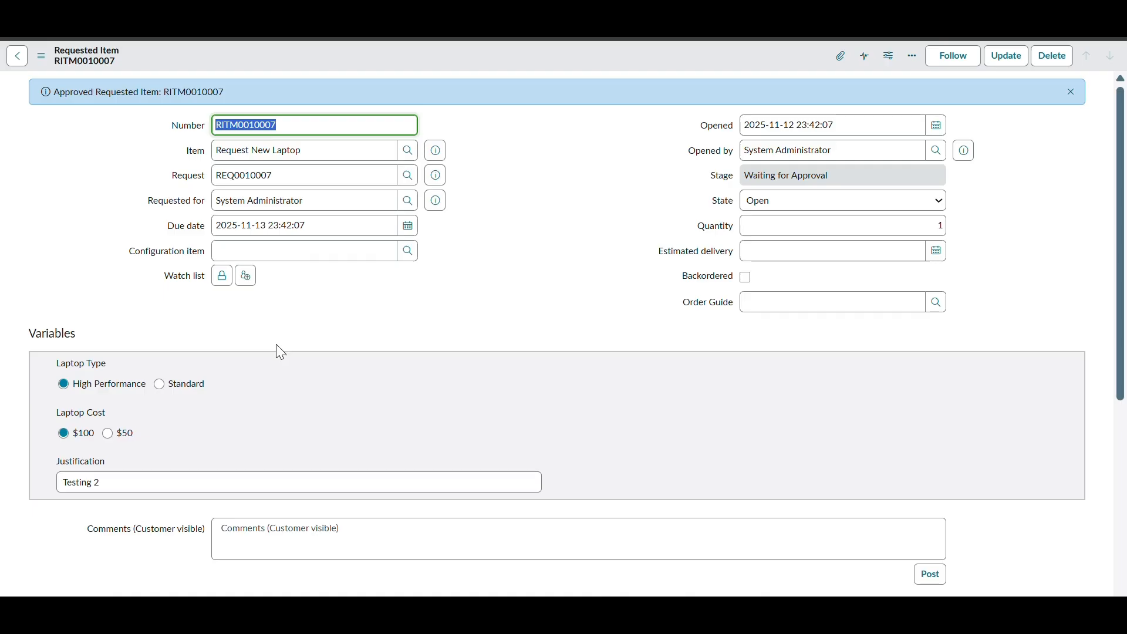
- Check the requested item's approvers and close its catalog task assigned to IT Securities
scroll(364, 361, "down", 5)
scroll(369, 370, "down", 2)
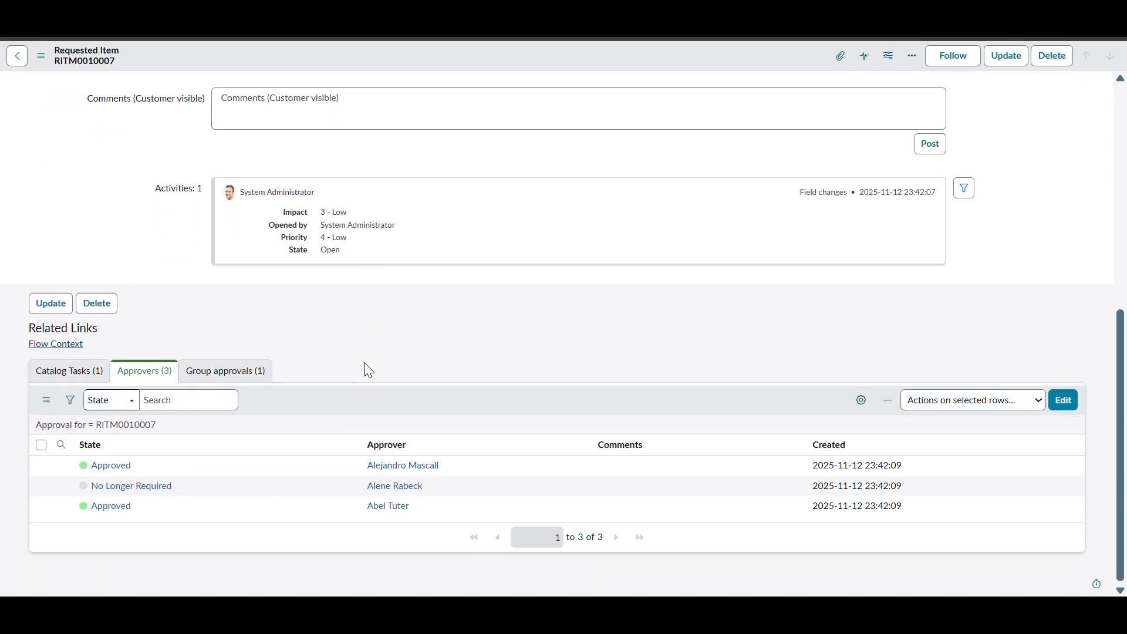
left_click(89, 378)
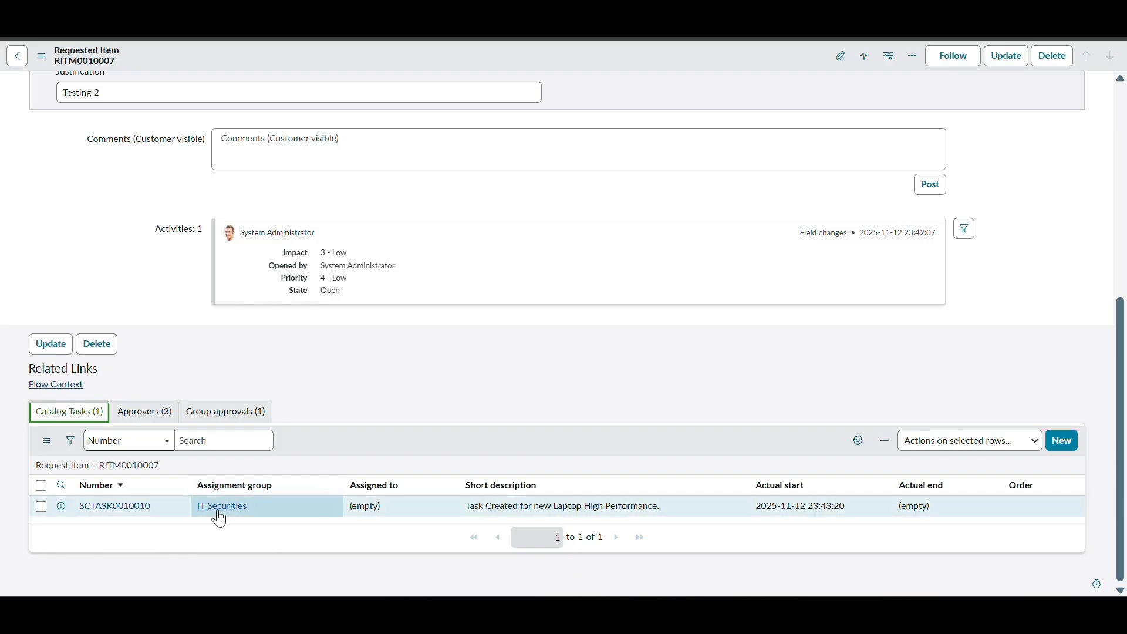
right_click(149, 510)
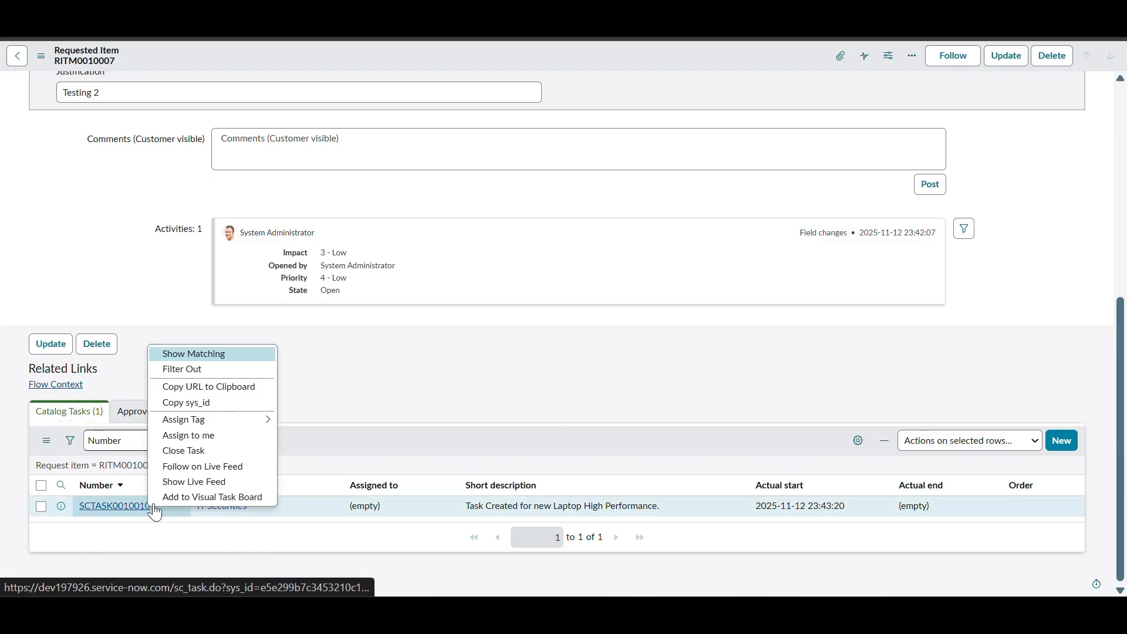
left_click(199, 450)
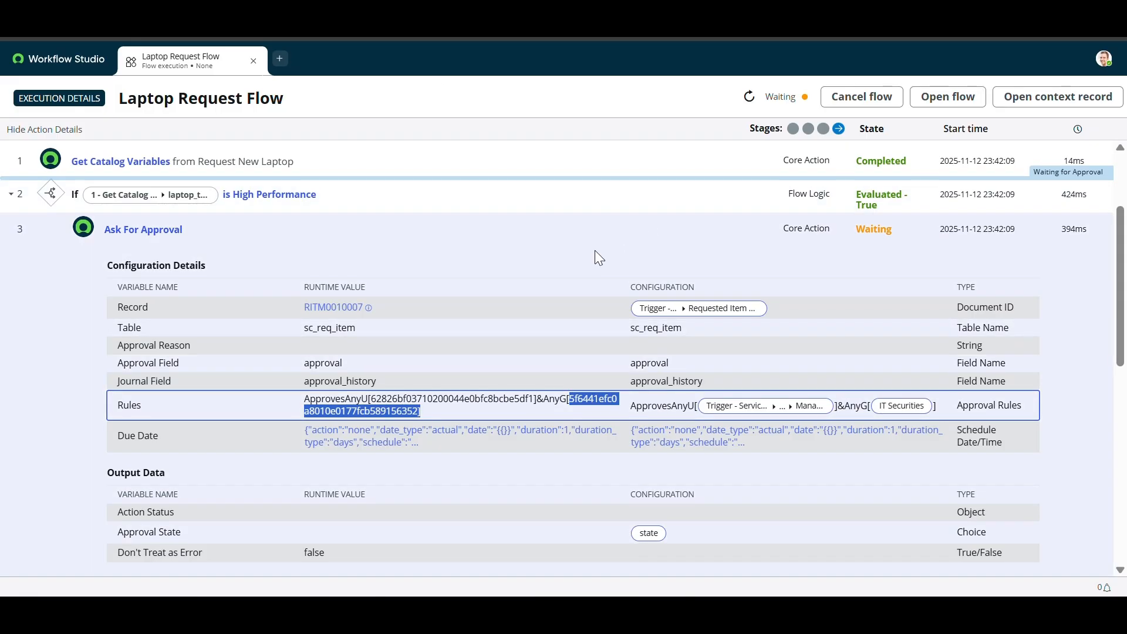
- Collapse the Ask For Approval details in the Laptop Request Flow execution, refresh it, and review each action's state and the stages
scroll(594, 250, "down", 1)
left_click(513, 216)
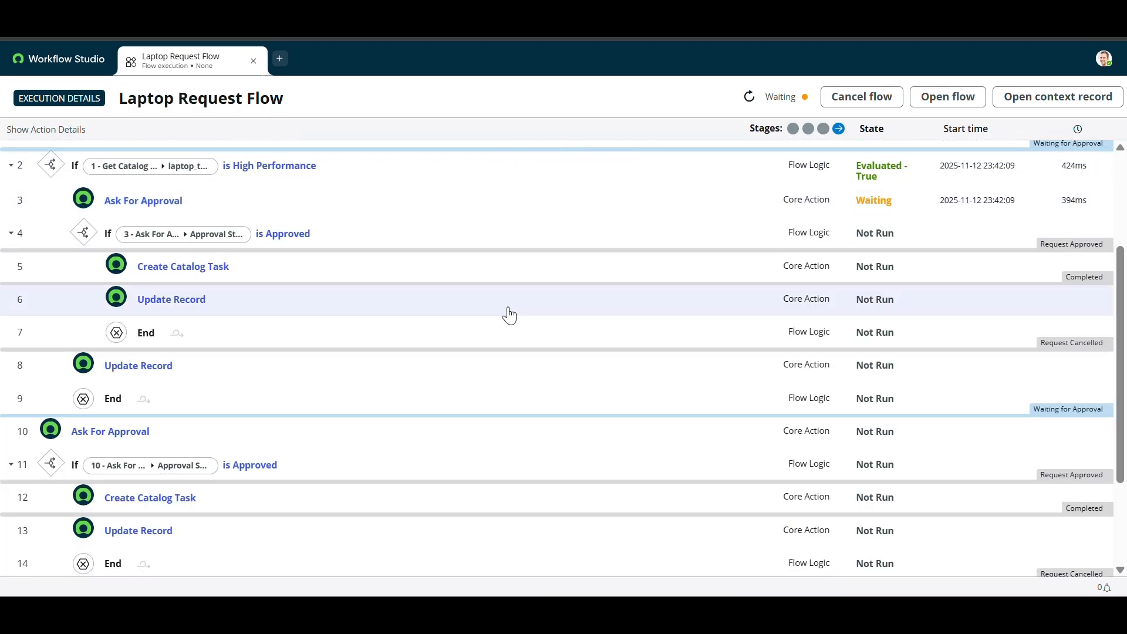
scroll(509, 314, "up", 1)
left_click(748, 101)
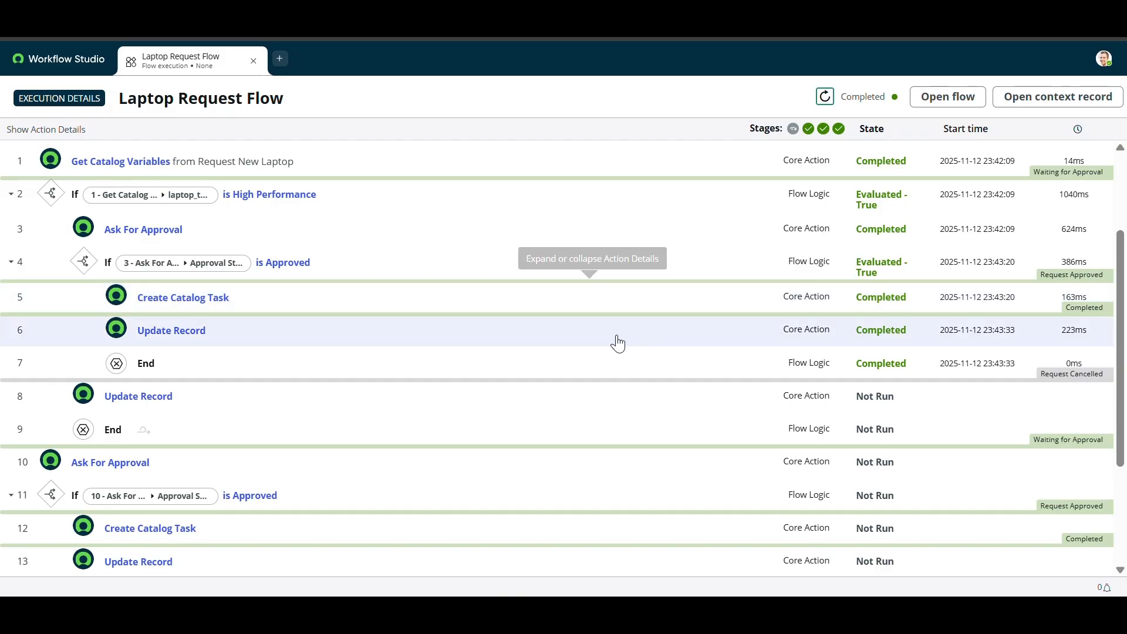
scroll(614, 342, "up", 1)
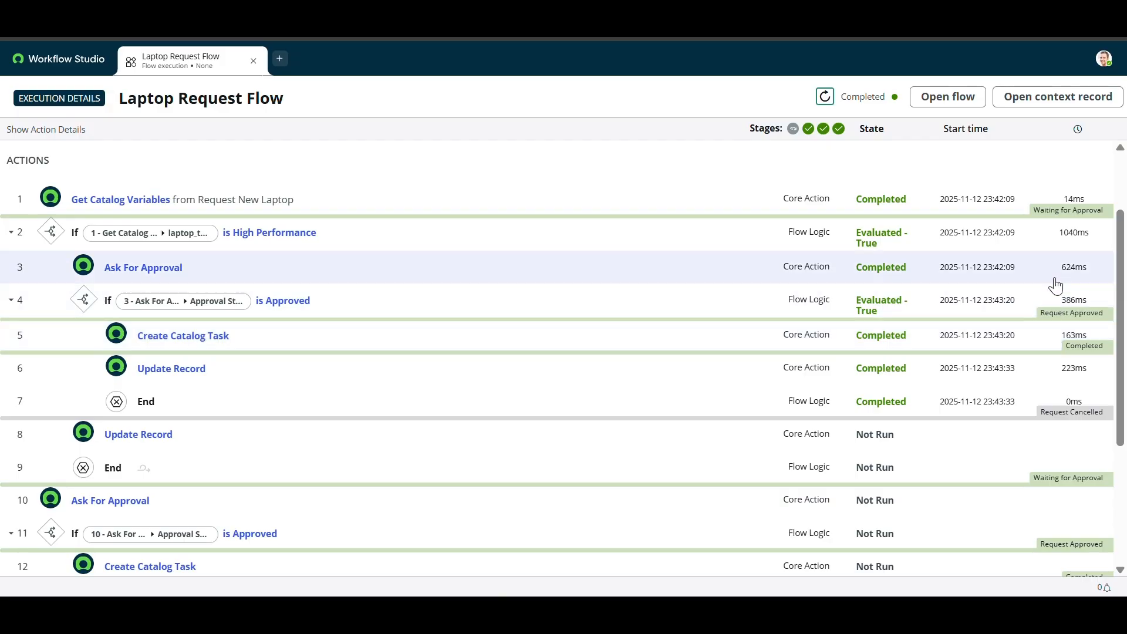
scroll(897, 386, "down", 2)
scroll(898, 388, "up", 5)
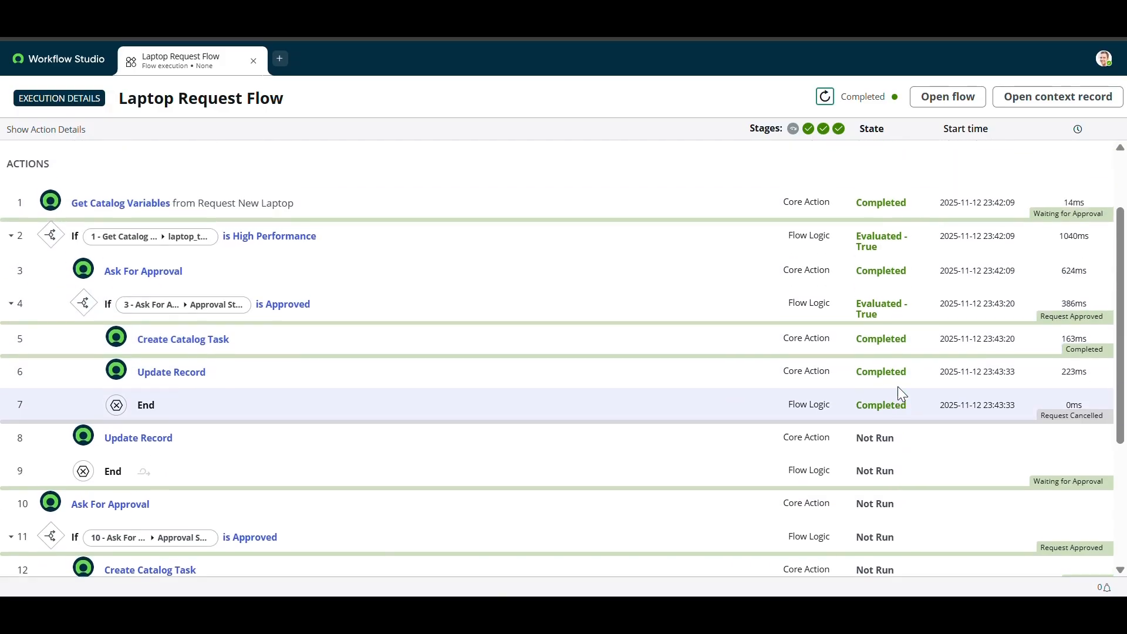